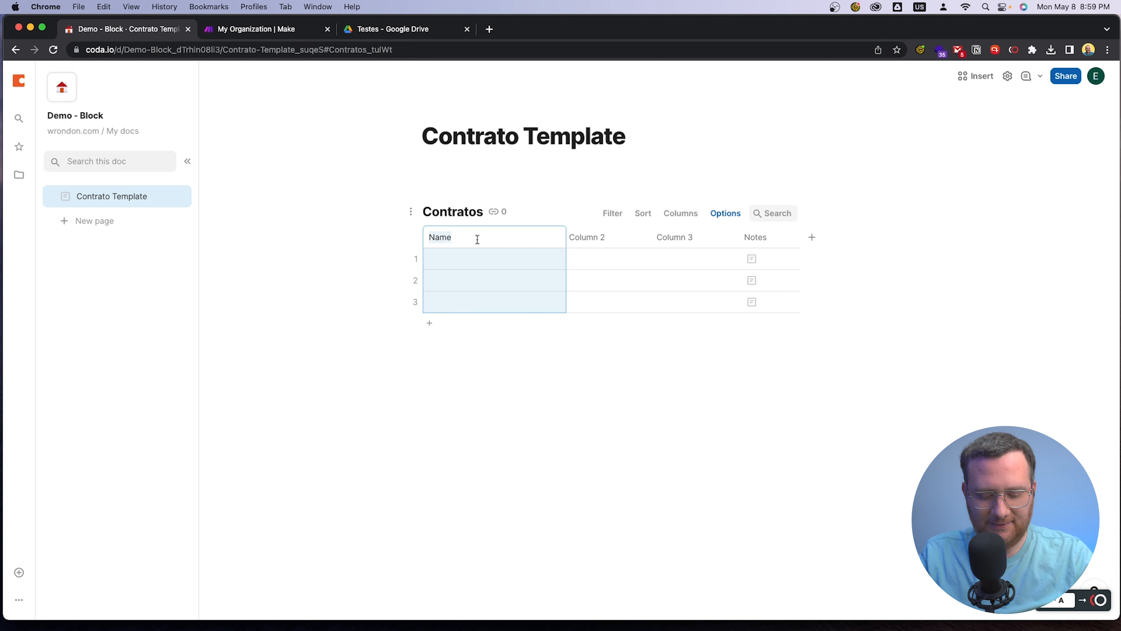
Rename the first two columns of the Contratos table as "Nome do cliente" and "Status"
{"action": "type", "text": "N"}
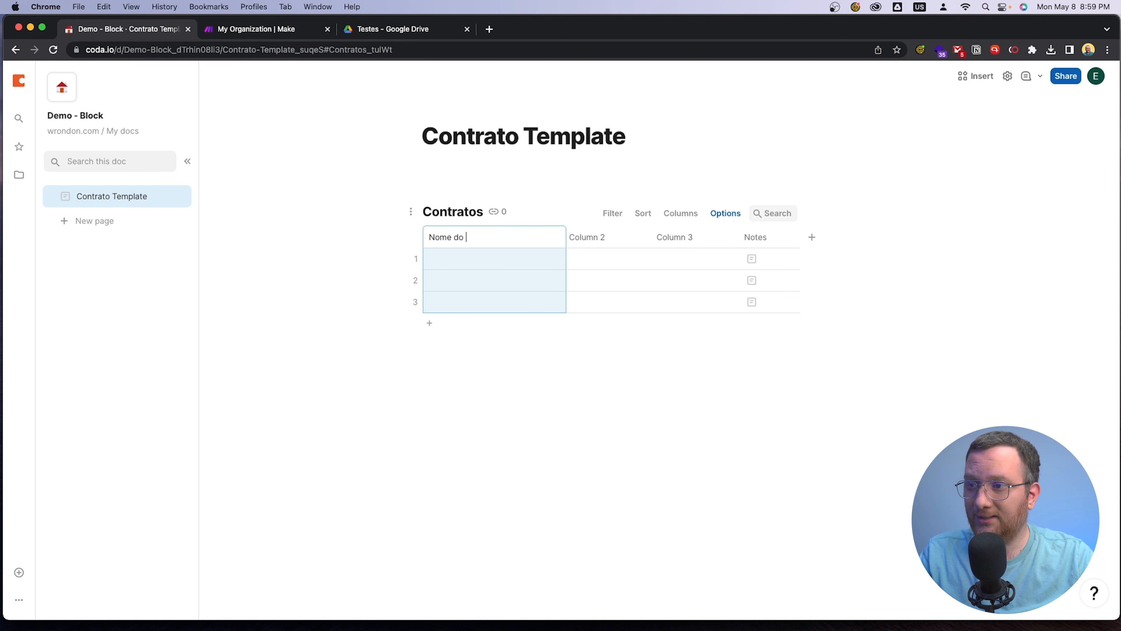
{"action": "key", "text": "Return"}
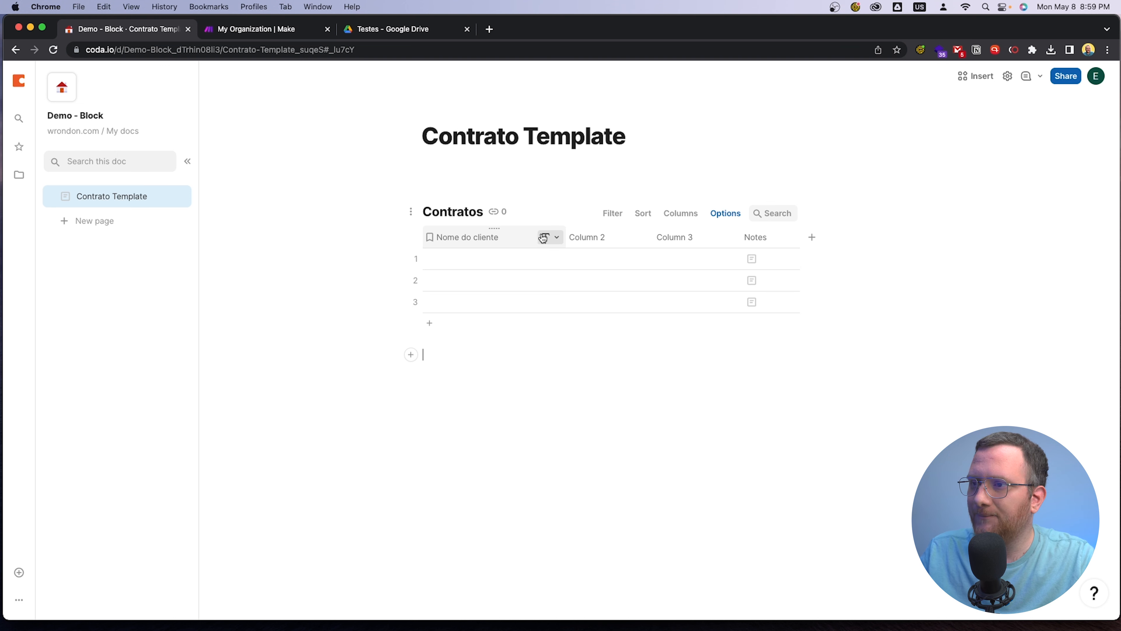
{"action": "left_click", "coordinate": [591, 236]}
{"action": "left_click", "coordinate": [592, 237]}
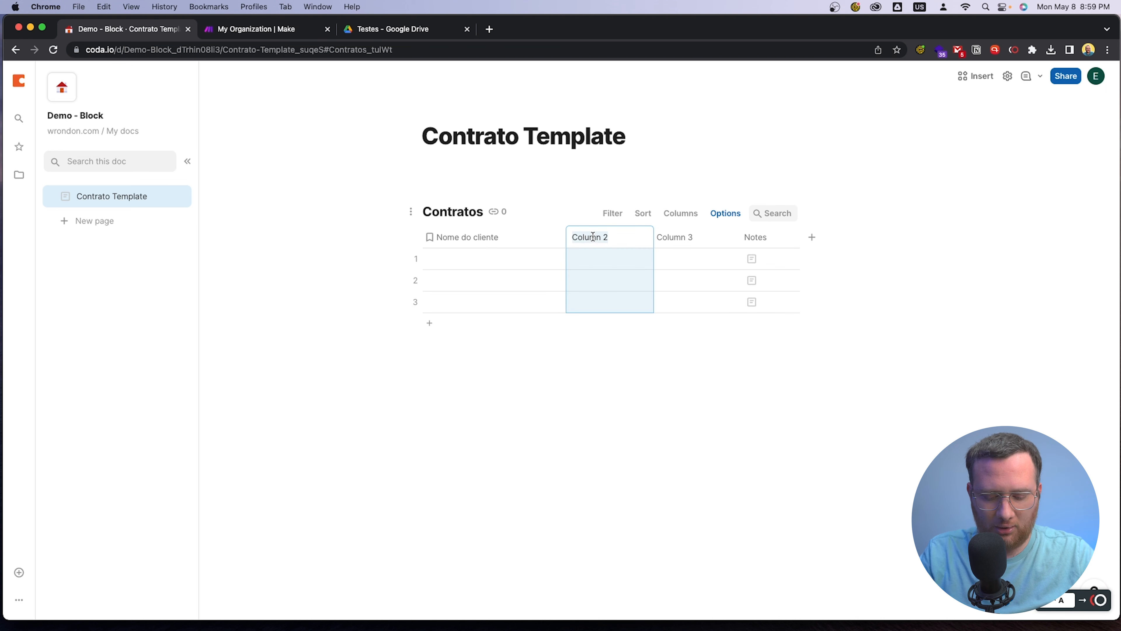
{"action": "type", "text": "Sta"}
{"action": "key", "text": "BackSpace"}
{"action": "key", "text": "BackSpace"}
{"action": "key", "text": "BackSpace"}
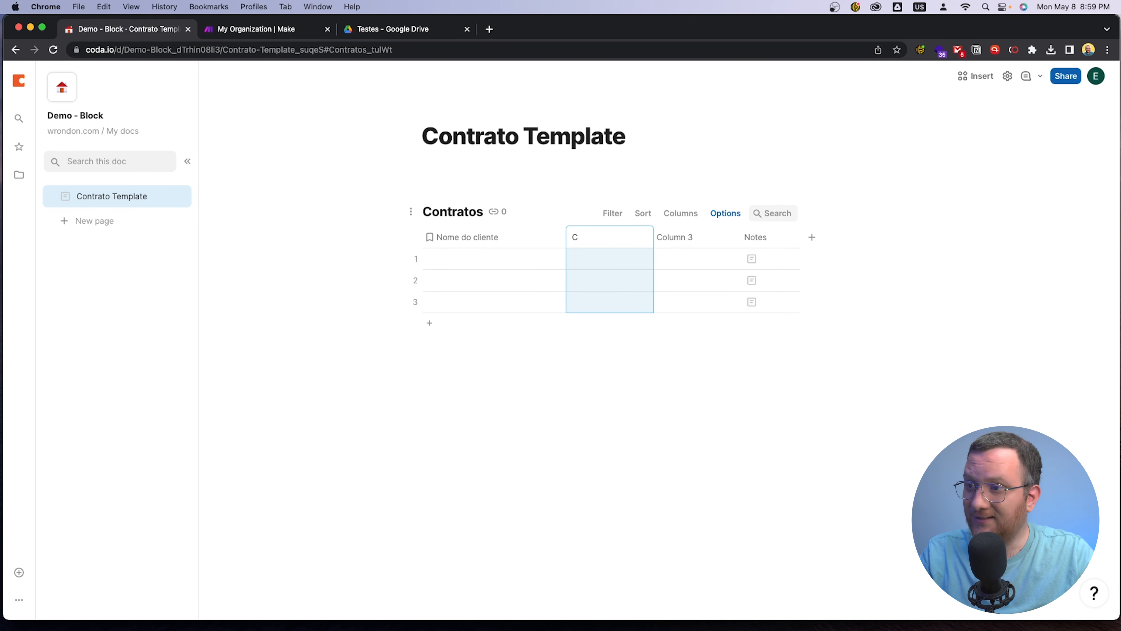
{"action": "type", "text": "Status"}
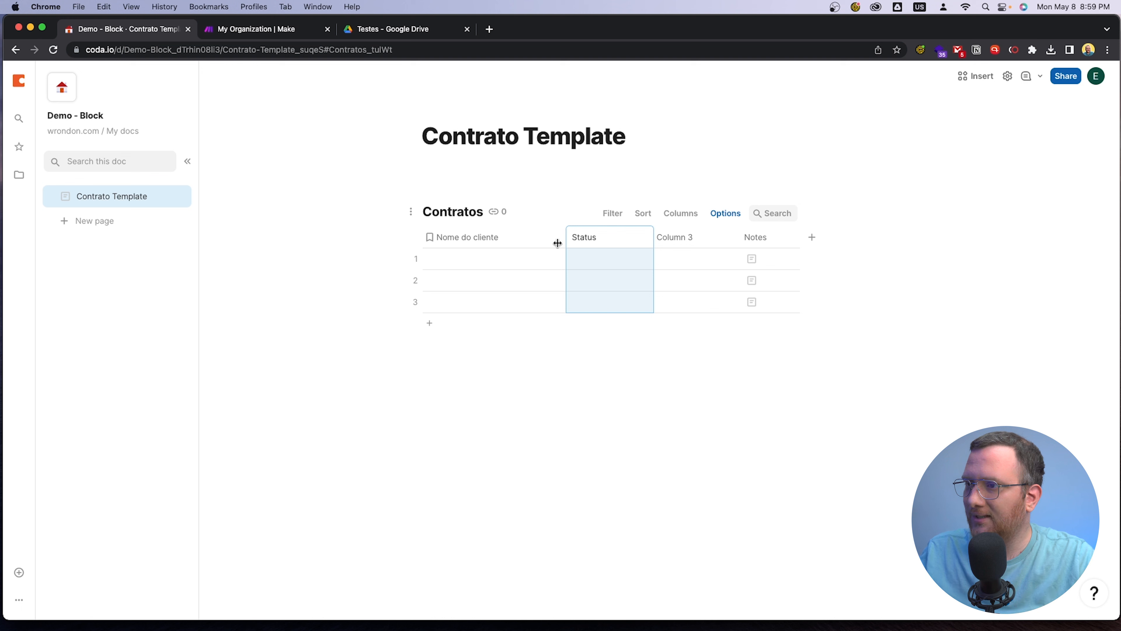
{"action": "left_click", "coordinate": [633, 353]}
Change the Status column's type to a new select list
{"action": "left_click", "coordinate": [633, 239]}
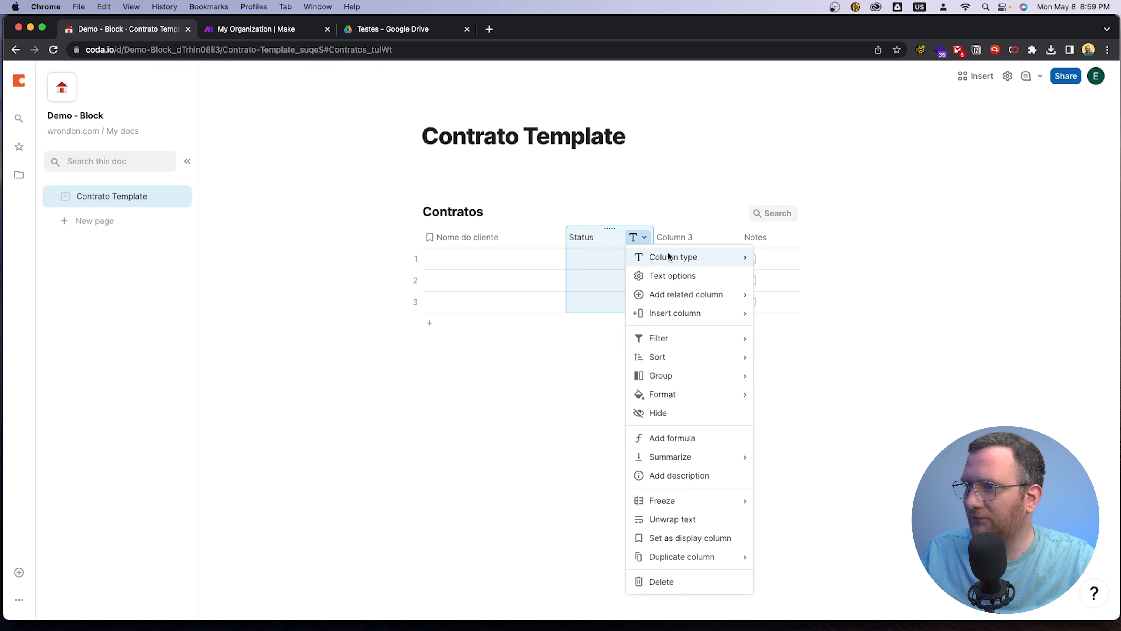
{"action": "mouse_move", "coordinate": [669, 253]}
{"action": "mouse_move", "coordinate": [813, 326]}
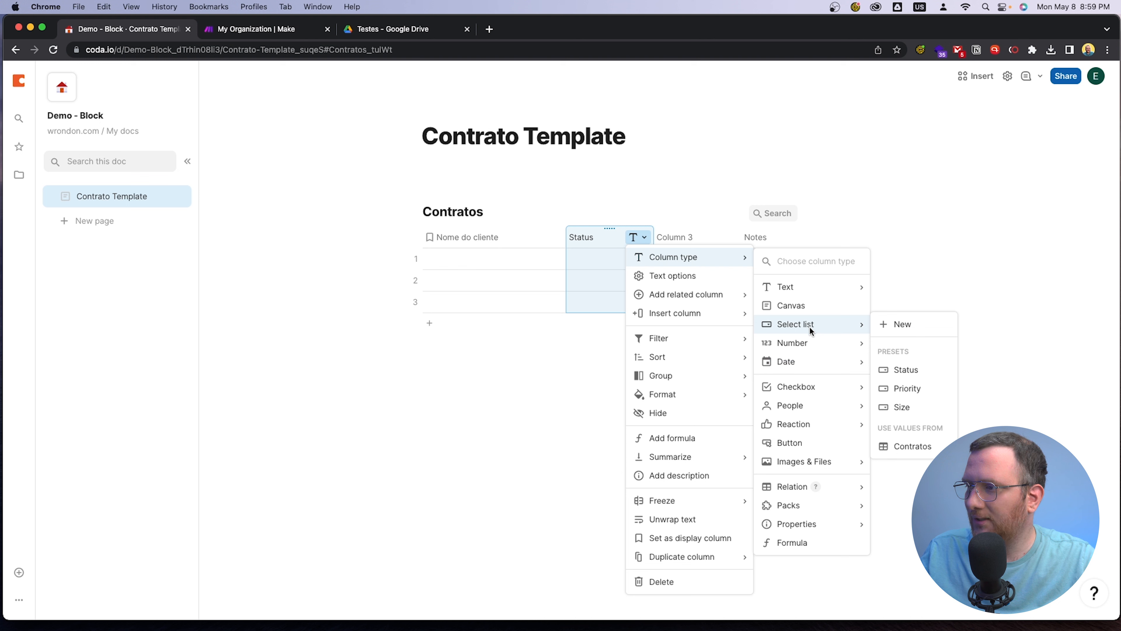
{"action": "left_click", "coordinate": [889, 323]}
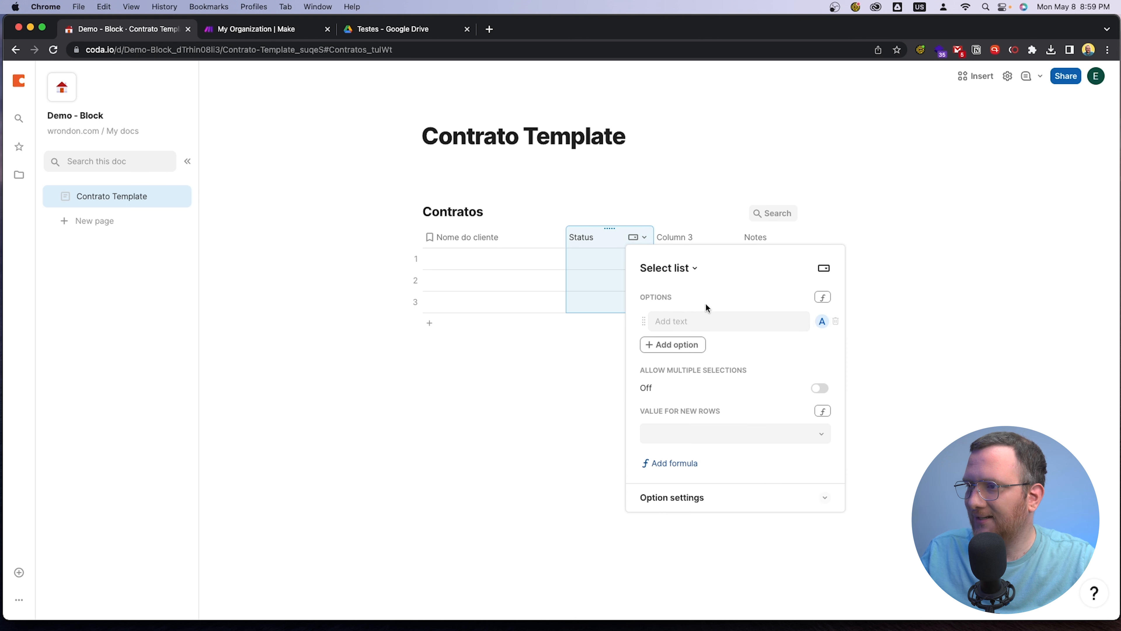
Add the options "Para criar", "Criado", "Aprovado" and "Problema" to the Status select list
{"action": "left_click", "coordinate": [706, 318]}
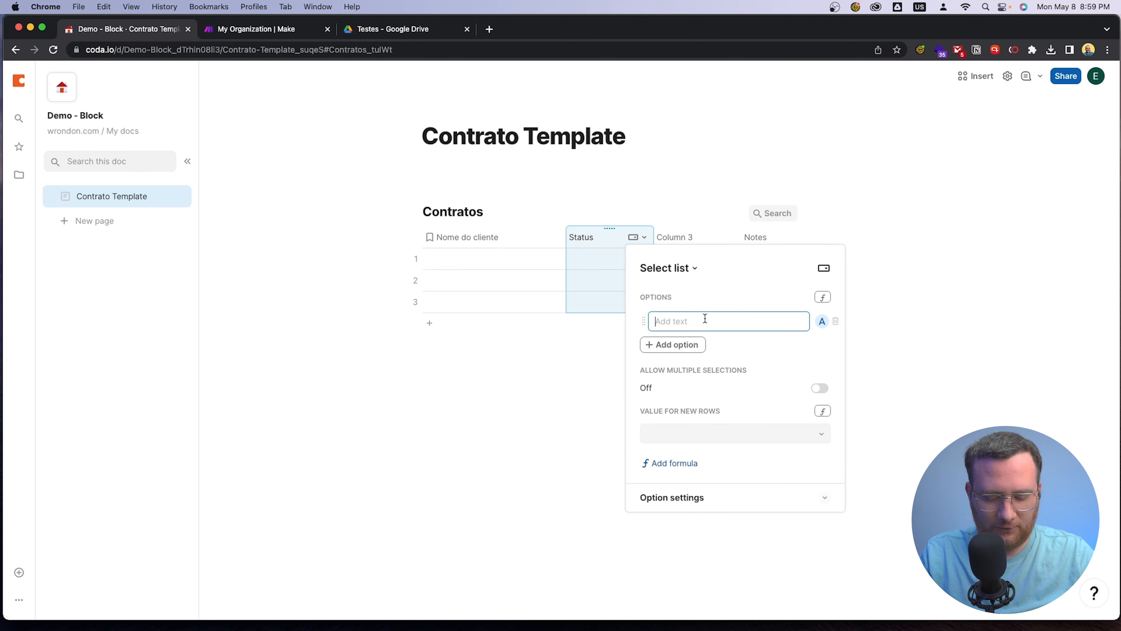
{"action": "type", "text": "Para criar"}
{"action": "key", "text": "Return"}
{"action": "type", "text": "Criado"}
{"action": "key", "text": "Return"}
{"action": "type", "text": "Ap"}
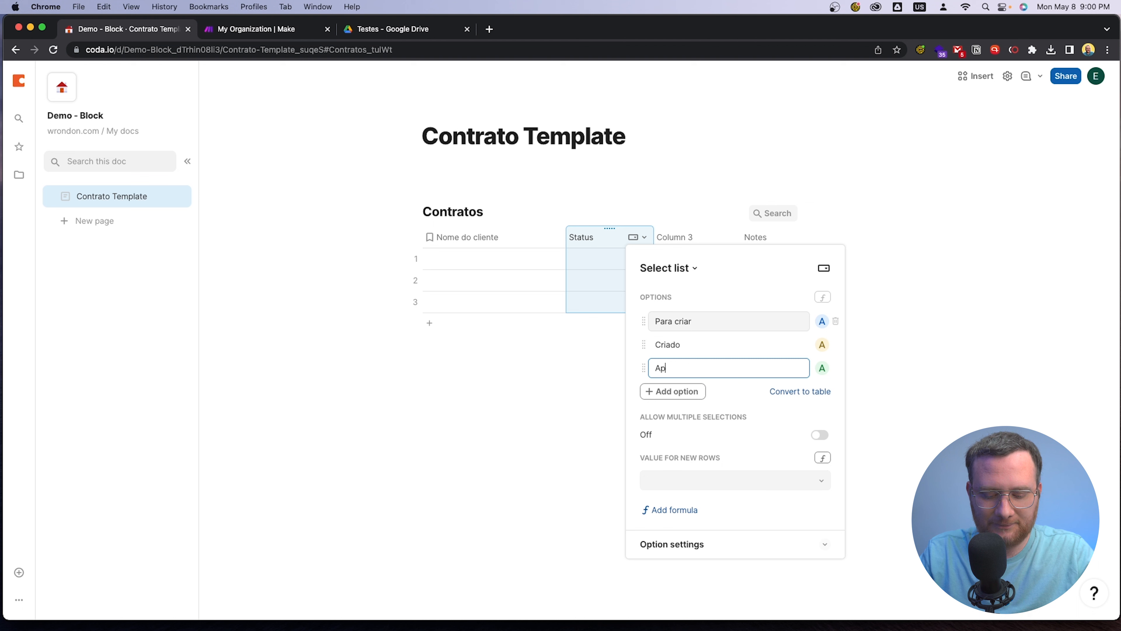
{"action": "type", "text": "rovado"}
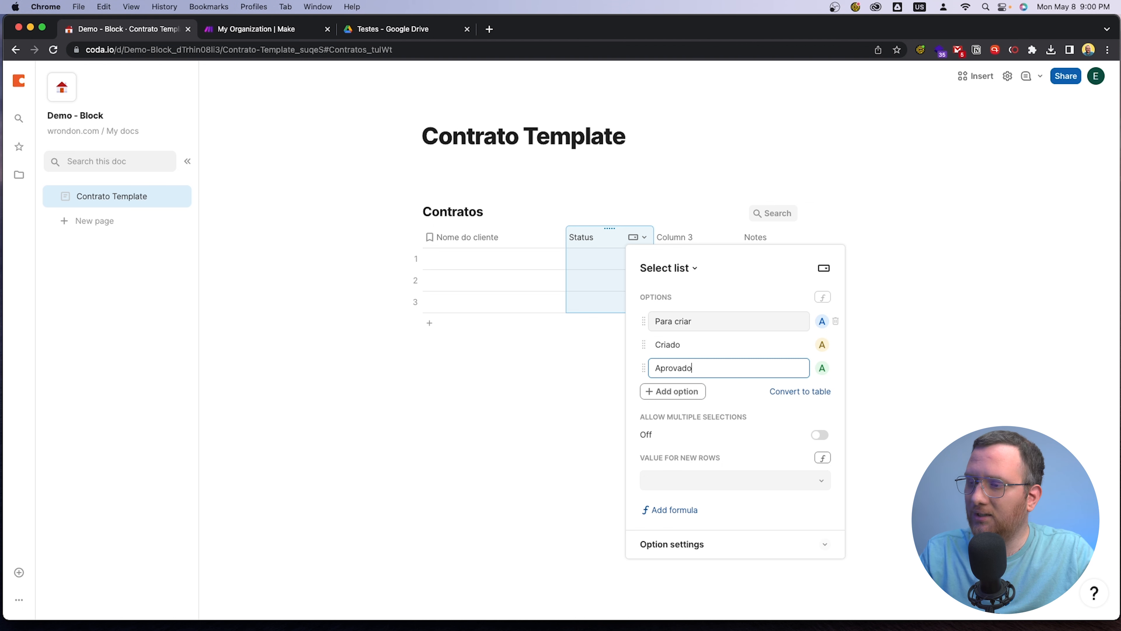
{"action": "key", "text": "Return"}
{"action": "type", "text": "Problema"}
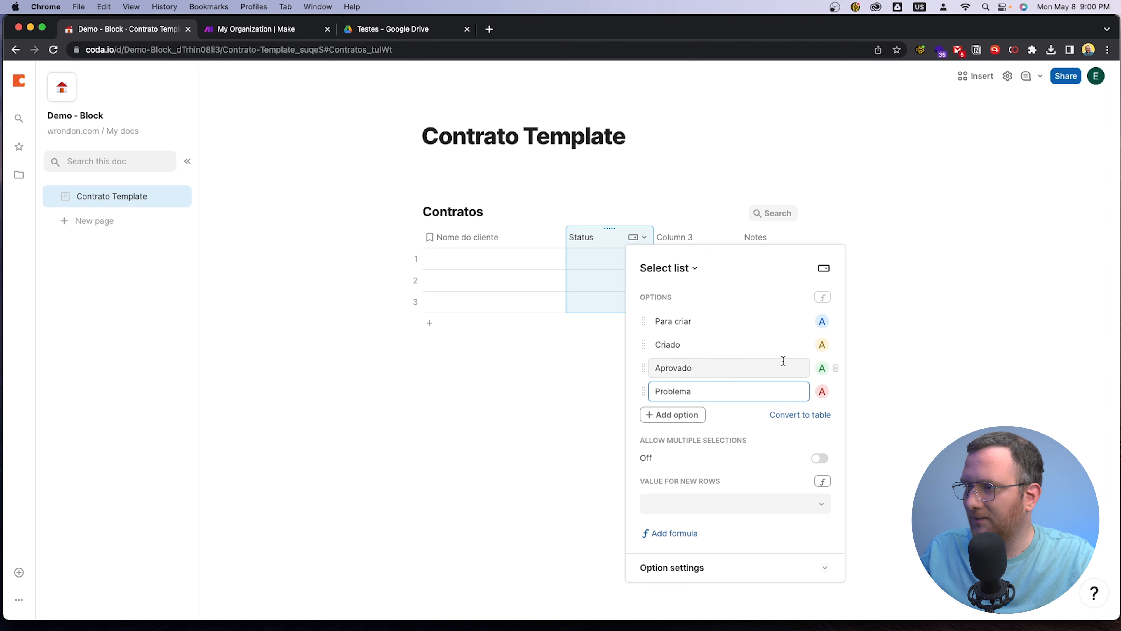
Colour the Para criar option grey and Criado green without a fill, and check the choices in the first row's Status cell
{"action": "left_click", "coordinate": [822, 321]}
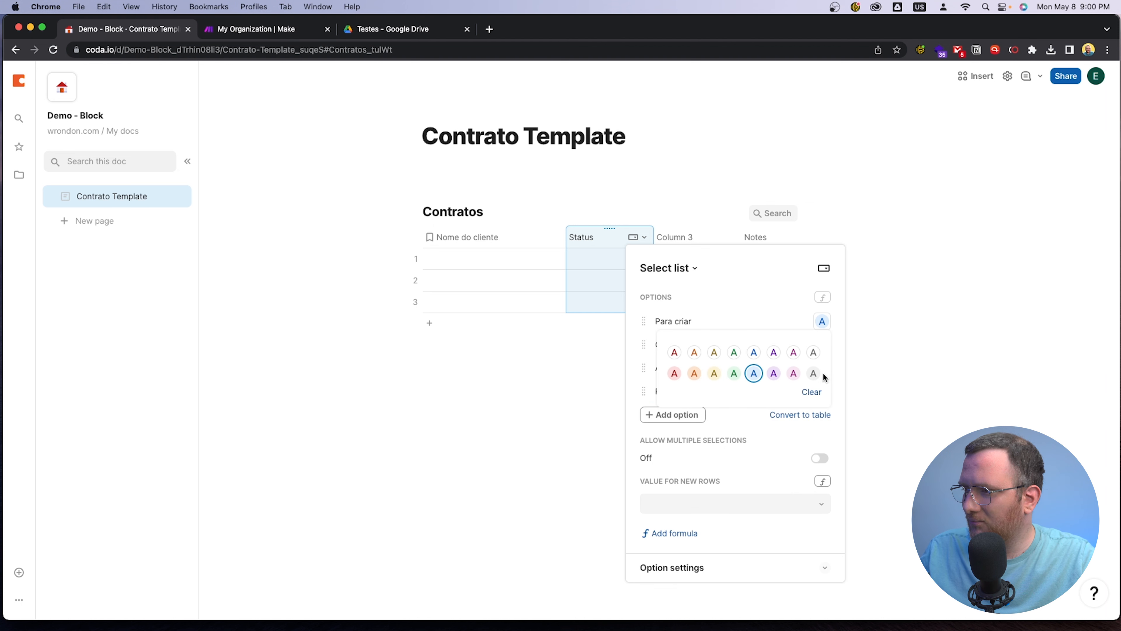
{"action": "left_click", "coordinate": [814, 373]}
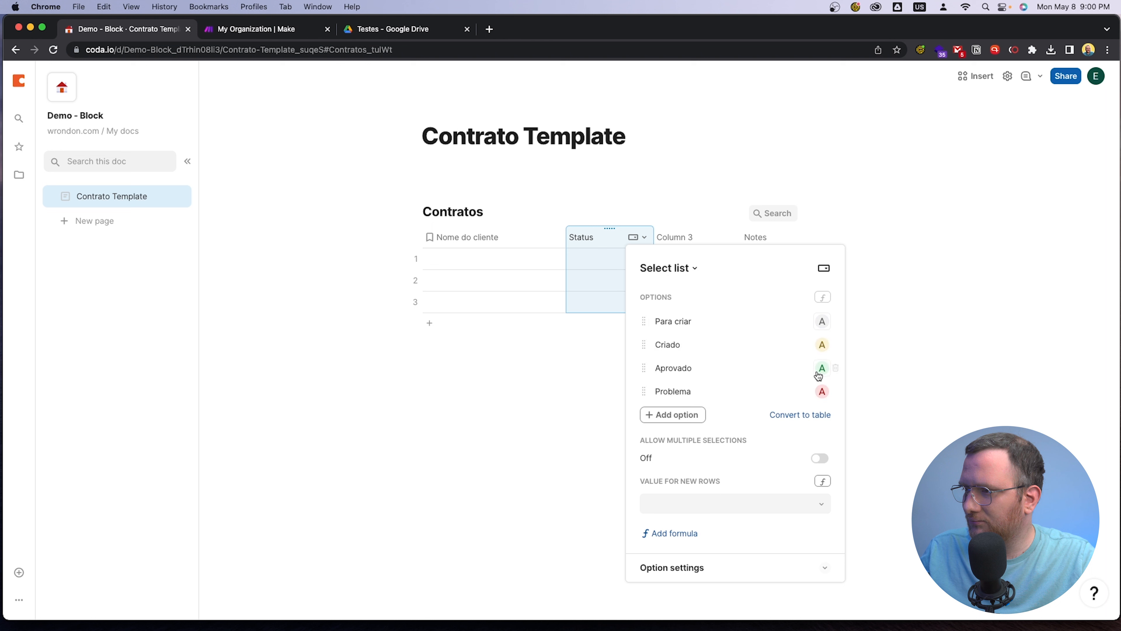
{"action": "left_click", "coordinate": [822, 344]}
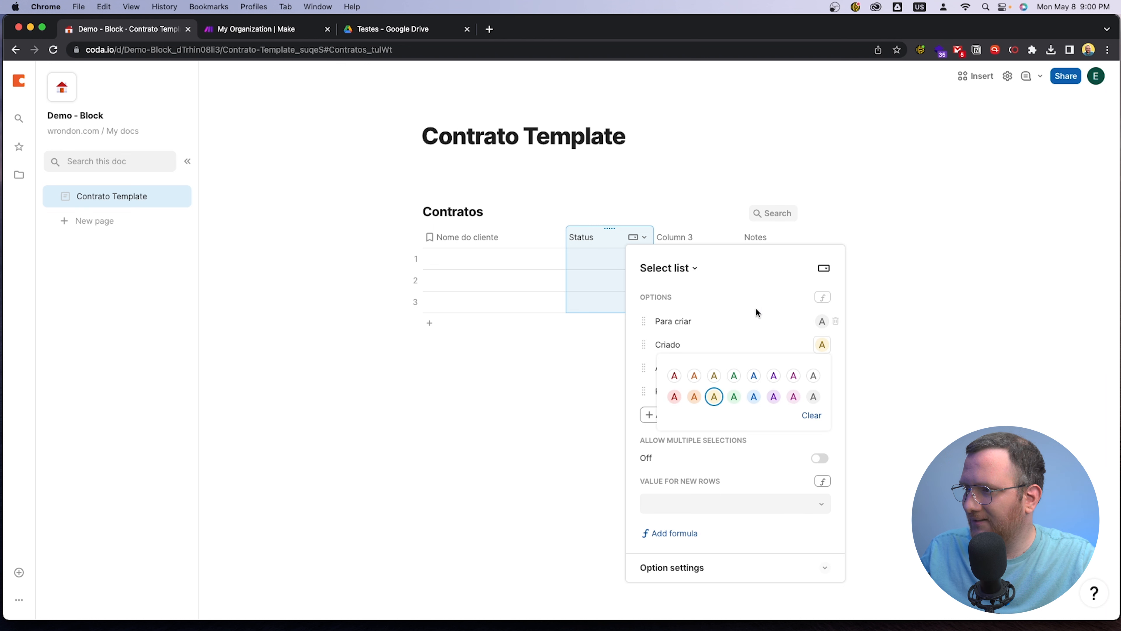
{"action": "left_click", "coordinate": [761, 276]}
{"action": "left_click", "coordinate": [822, 352]}
{"action": "left_click", "coordinate": [734, 375]}
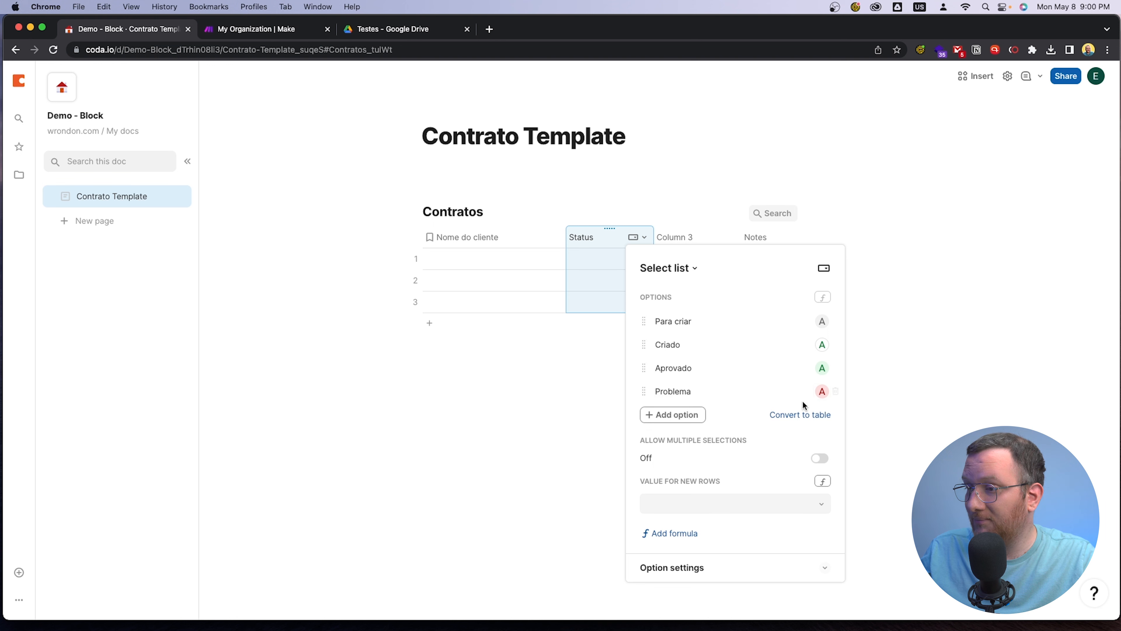
{"action": "left_click", "coordinate": [581, 399]}
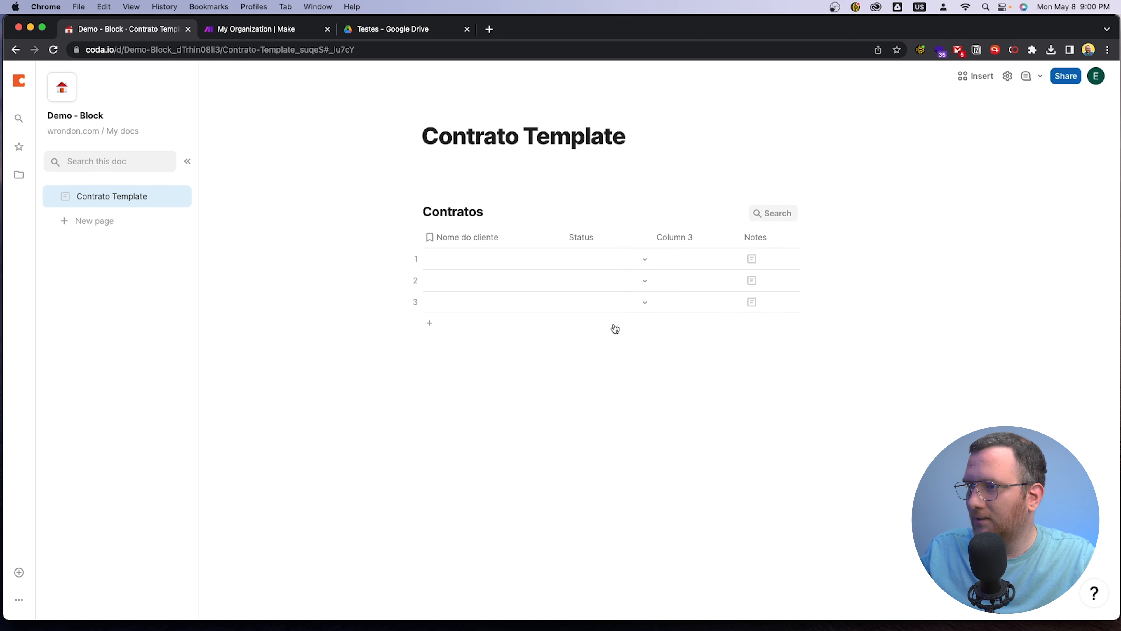
{"action": "left_click", "coordinate": [642, 264]}
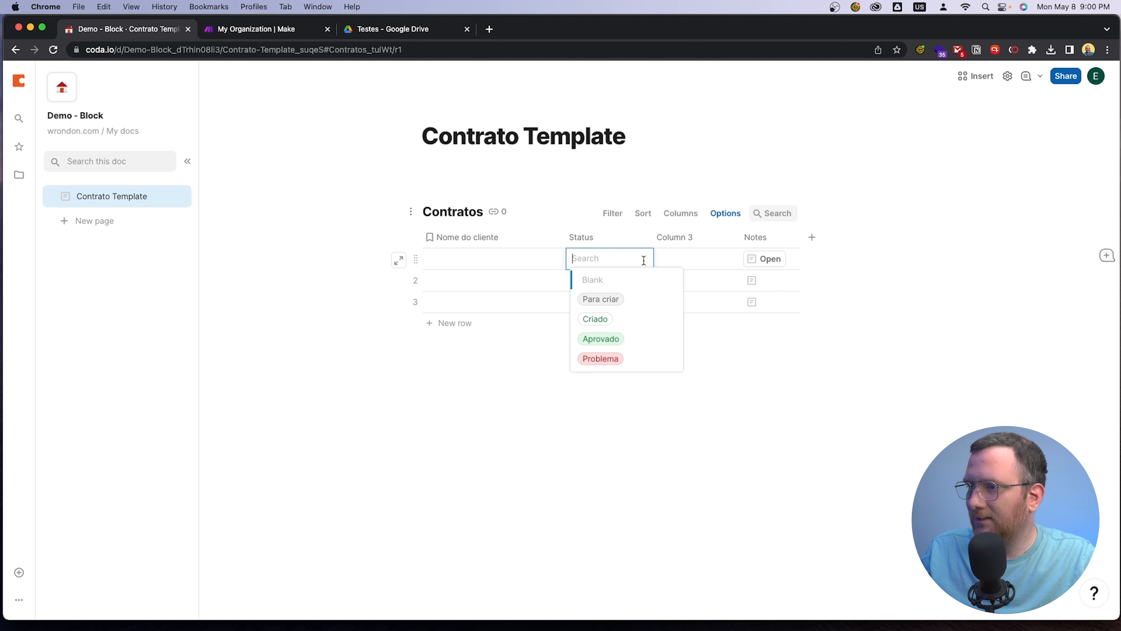
{"action": "left_click", "coordinate": [605, 459]}
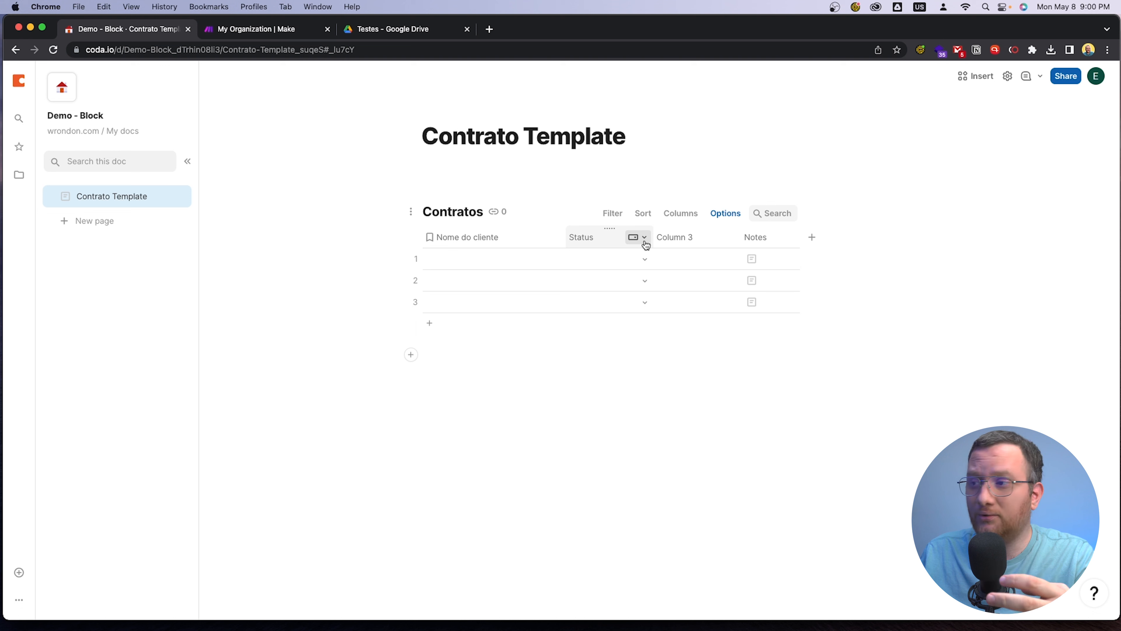
Examine the Status column's select list options, including the sort choices in its option settings
{"action": "left_click", "coordinate": [643, 236]}
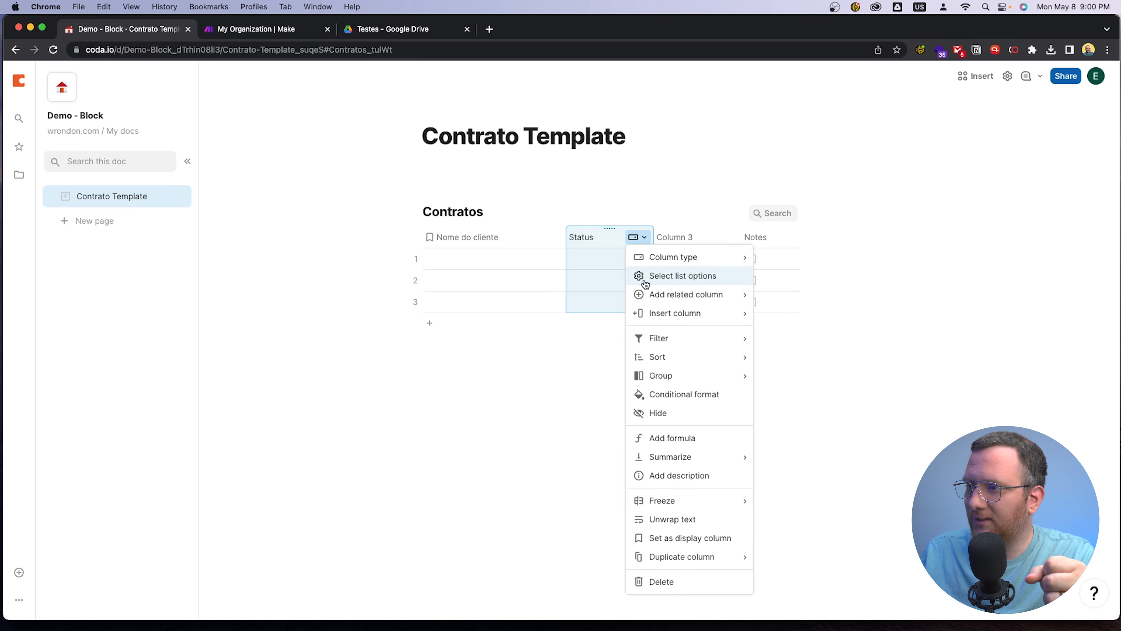
{"action": "left_click", "coordinate": [693, 281]}
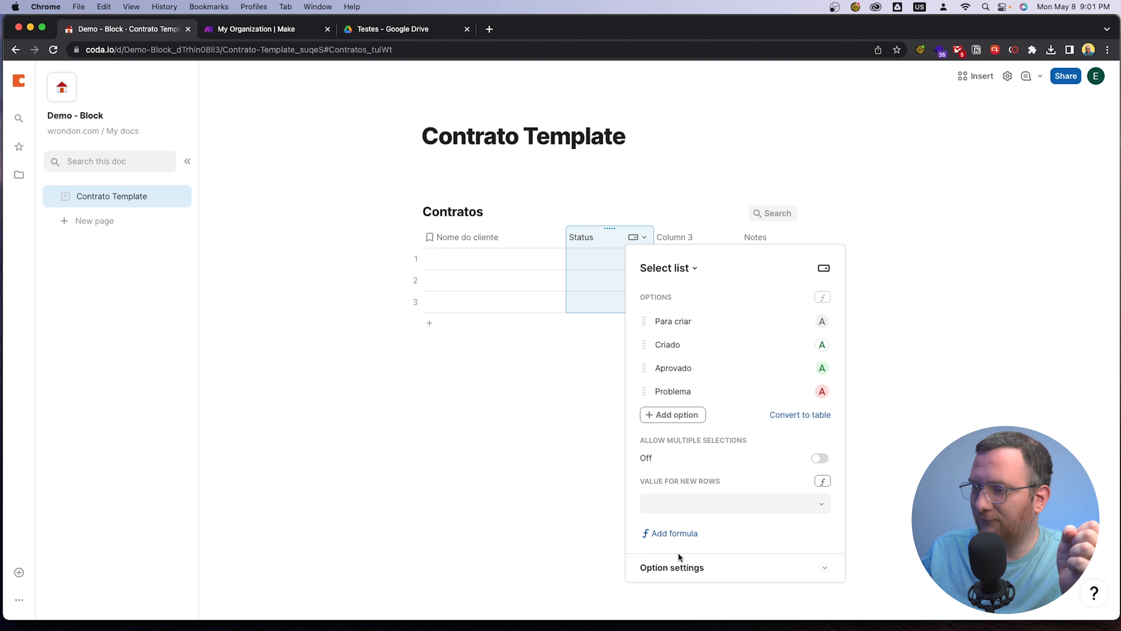
{"action": "left_click", "coordinate": [679, 568]}
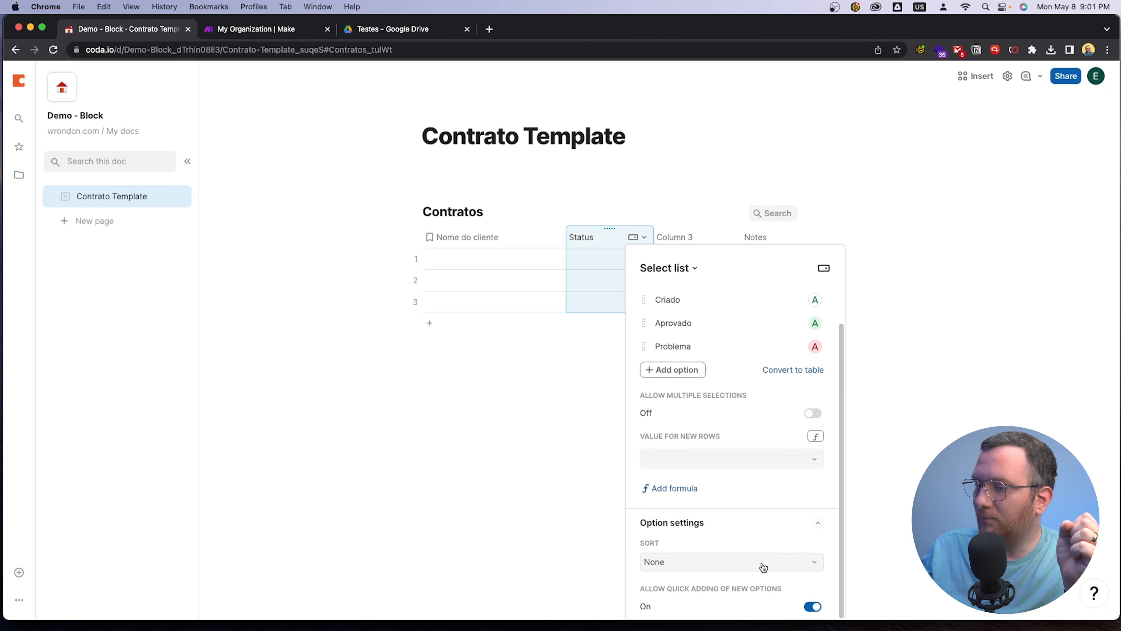
{"action": "left_click", "coordinate": [773, 566]}
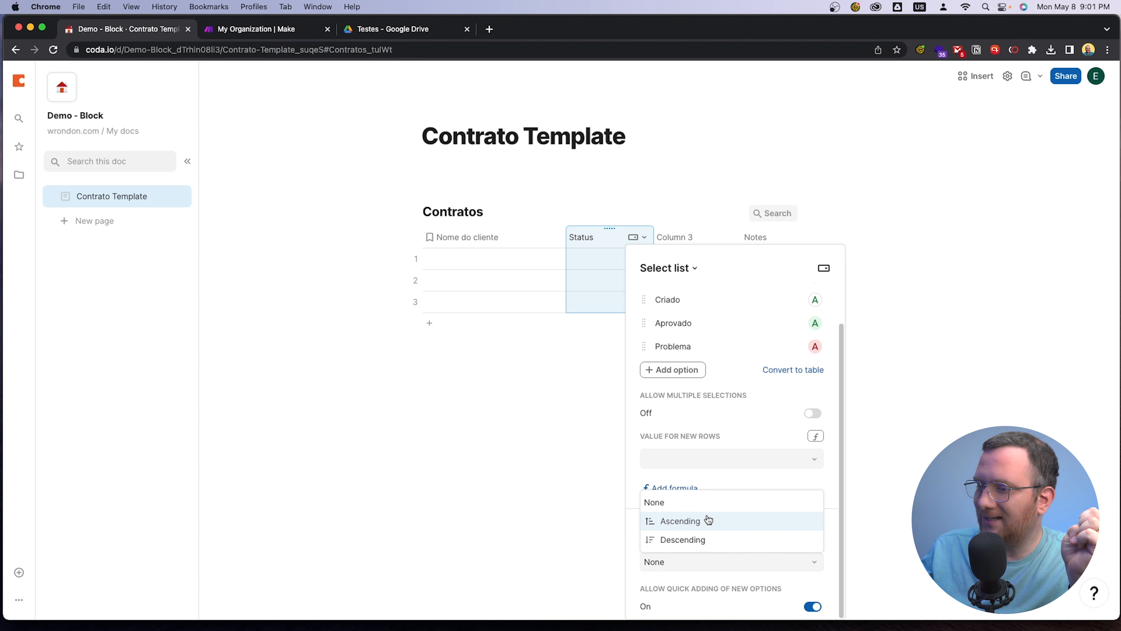
{"action": "left_click", "coordinate": [712, 585]}
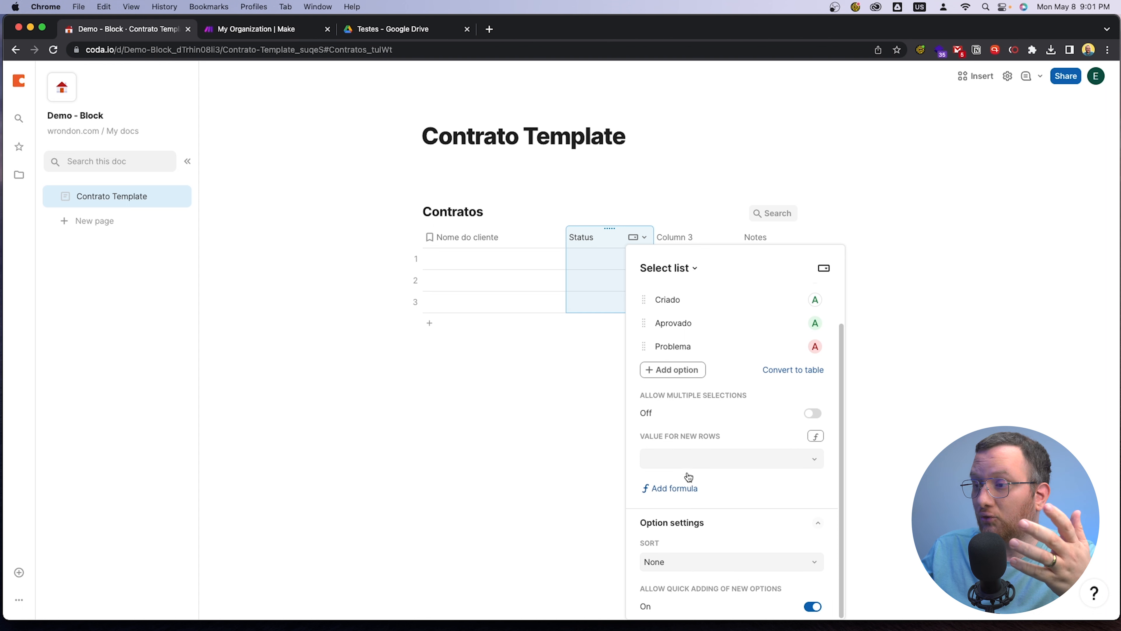
{"action": "left_click", "coordinate": [538, 402]}
Try entering "mais um" as a new option in the first row's Status cell, and clear the entry
{"action": "left_click", "coordinate": [609, 258]}
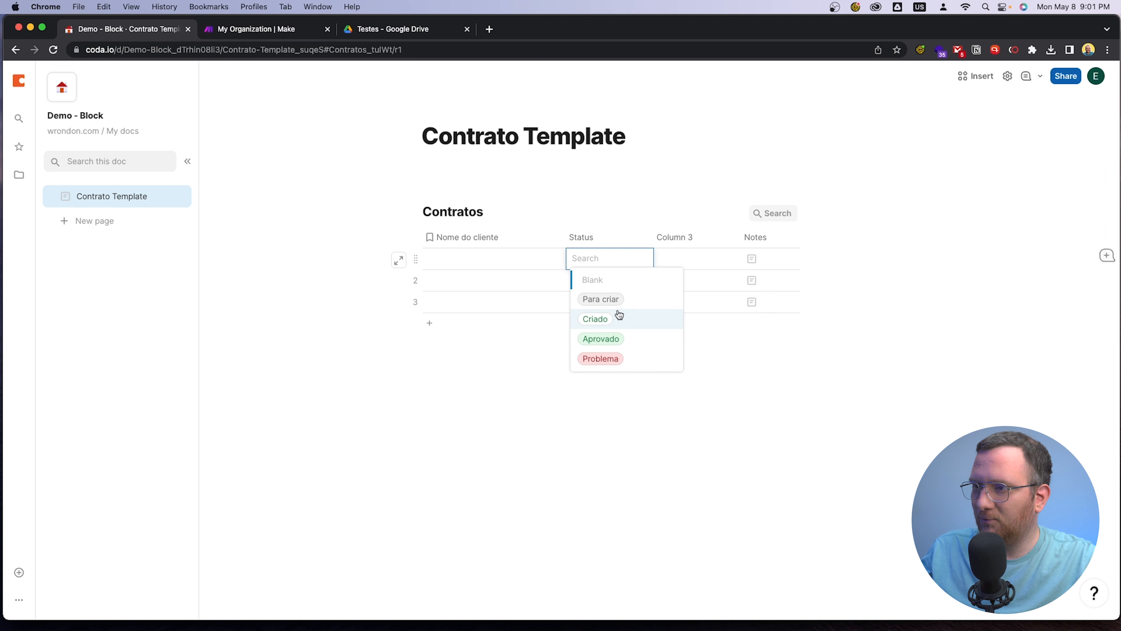
{"action": "type", "text": "mais um"}
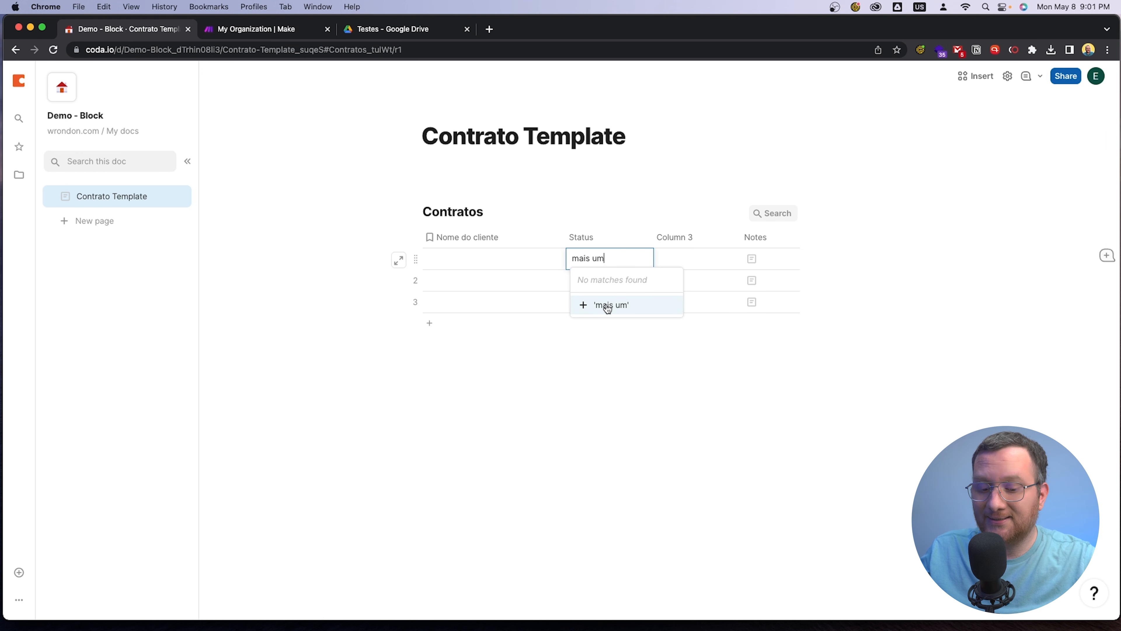
{"action": "key", "text": "BackSpace"}
{"action": "key", "text": "BackSpace"}
{"action": "key", "text": "BackSpace"}
{"action": "key", "text": "BackSpace"}
{"action": "key", "text": "BackSpace"}
{"action": "key", "text": "BackSpace"}
{"action": "key", "text": "BackSpace"}
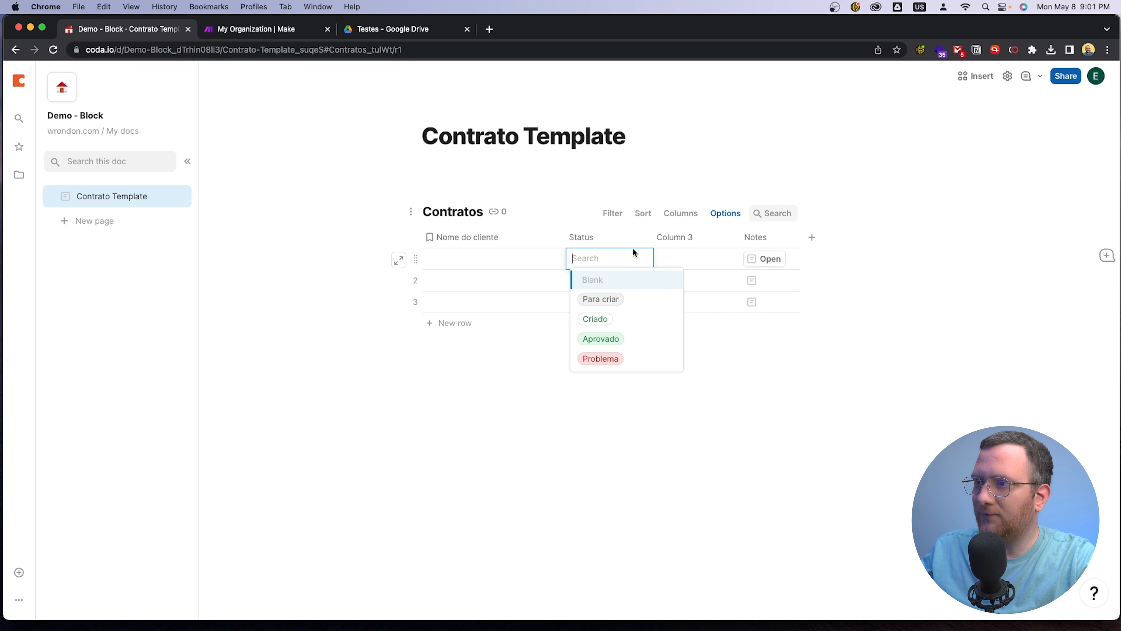
Turn off quick adding of new options for the Status select list
{"action": "left_click", "coordinate": [638, 237]}
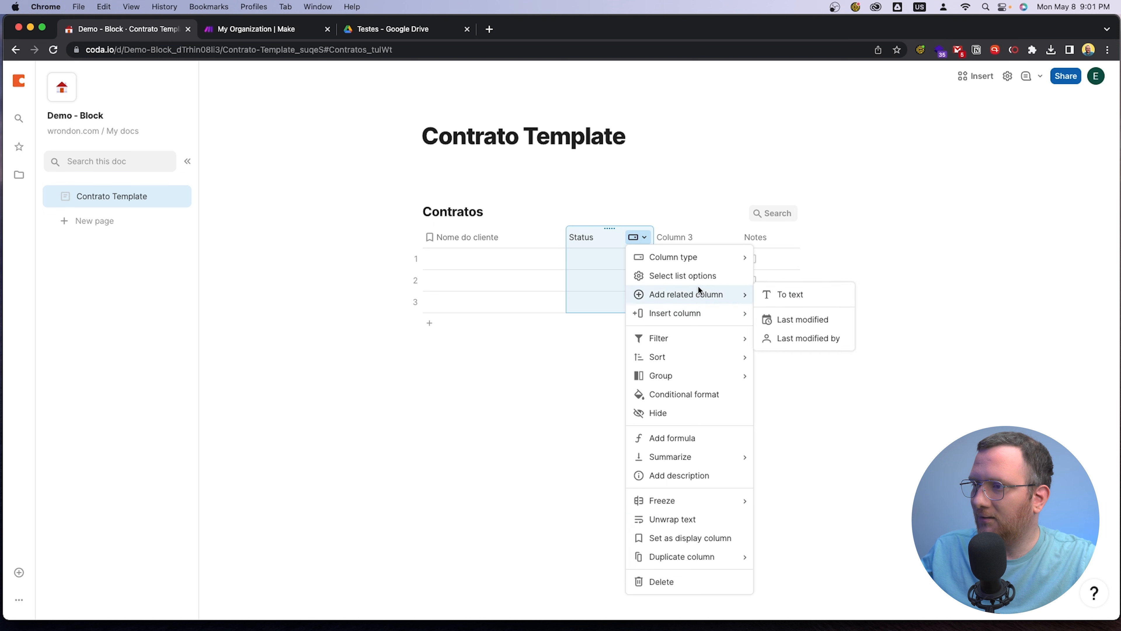
{"action": "left_click", "coordinate": [698, 276]}
{"action": "left_click", "coordinate": [685, 577]}
{"action": "left_click", "coordinate": [811, 607]}
{"action": "left_click", "coordinate": [562, 501]}
Test the first row's Status cell with the unlisted value "maisu", and clear the entry
{"action": "left_click", "coordinate": [629, 259]}
{"action": "left_click", "coordinate": [629, 260]}
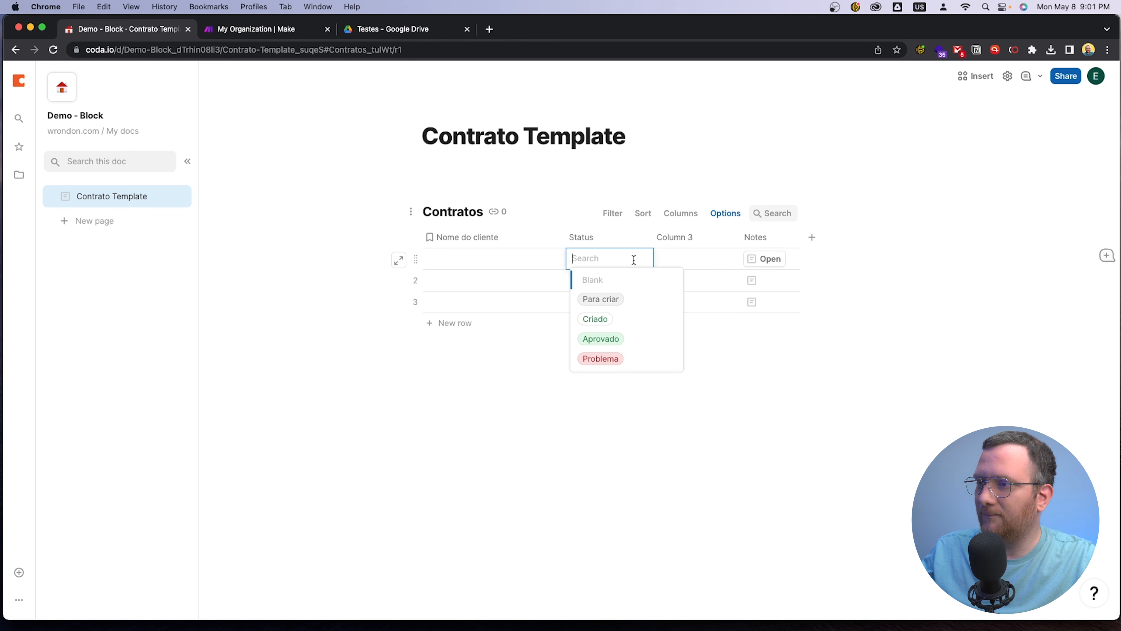
{"action": "type", "text": "maisu"}
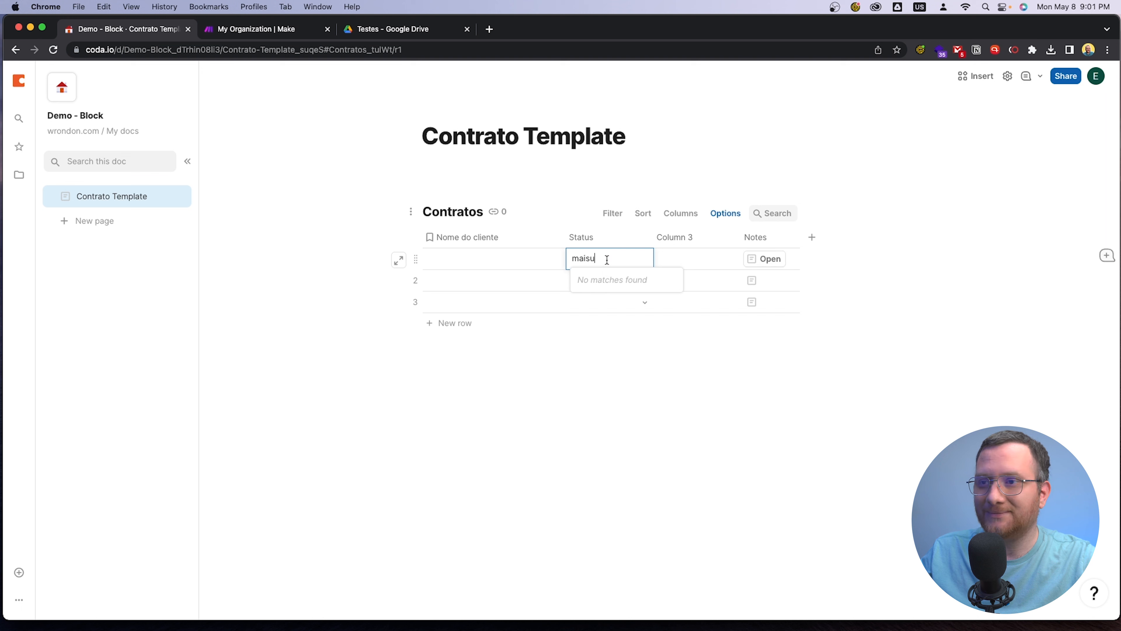
{"action": "key", "text": "BackSpace"}
{"action": "key", "text": "BackSpace"}
{"action": "key", "text": "BackSpace"}
{"action": "key", "text": "BackSpace"}
{"action": "key", "text": "BackSpace"}
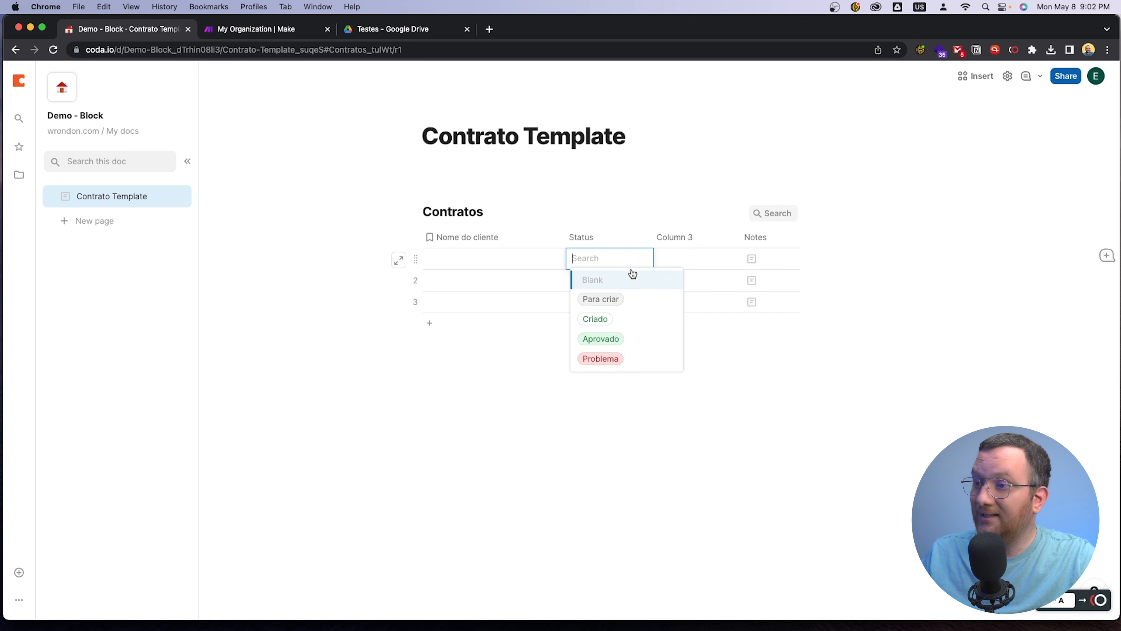
Set Para criar as the Status value for new rows and apply it to the three blank rows
{"action": "left_click", "coordinate": [638, 237]}
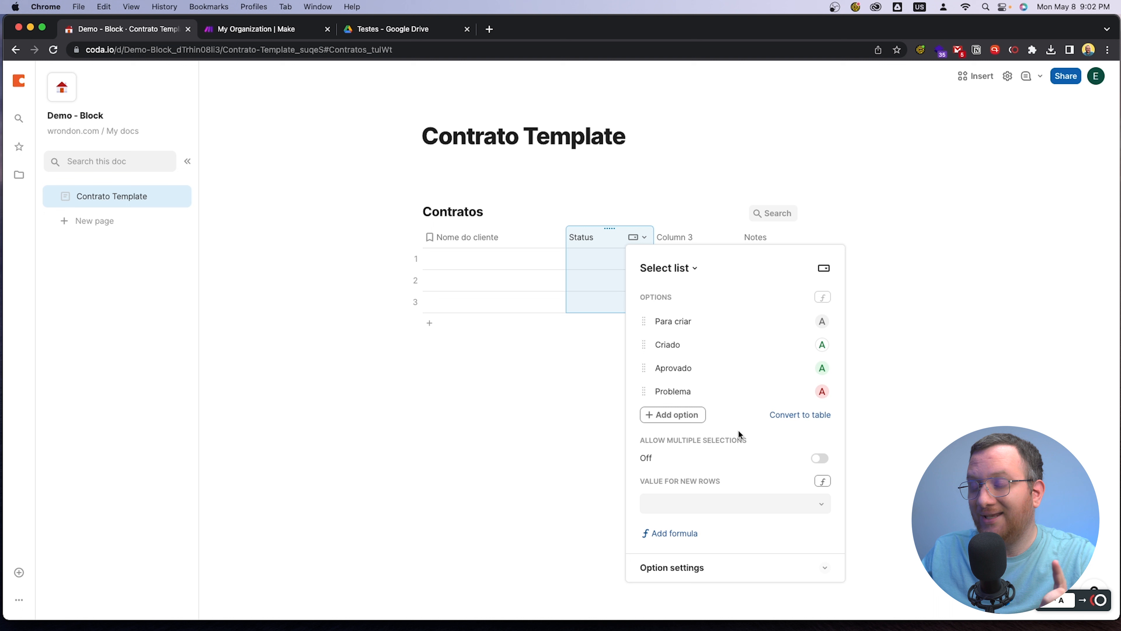
{"action": "left_click", "coordinate": [803, 505]}
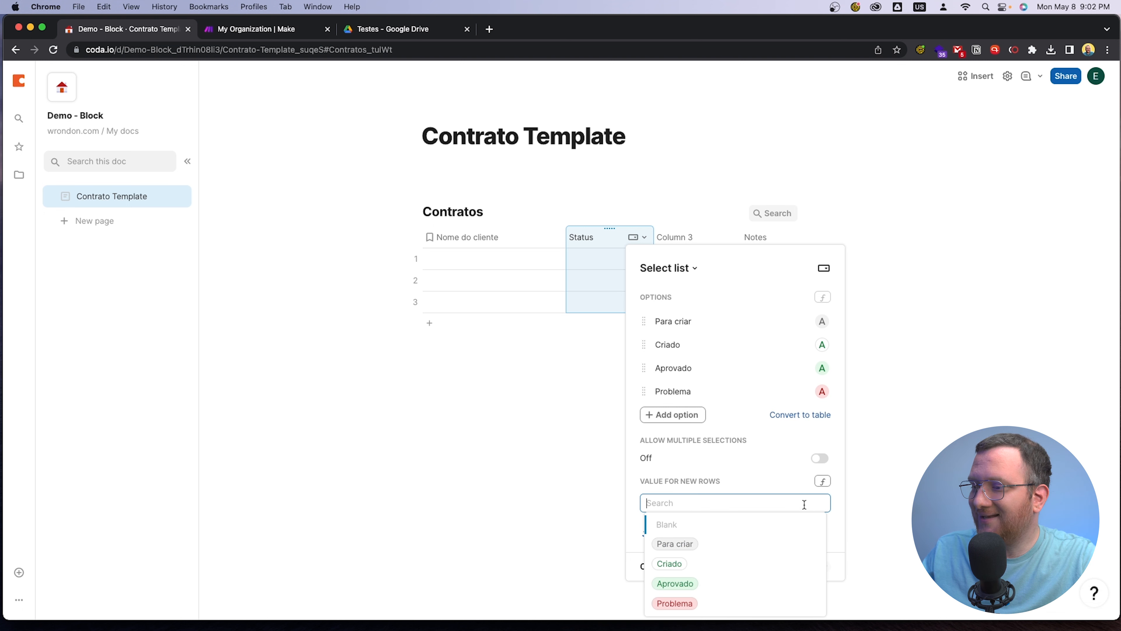
{"action": "left_click", "coordinate": [720, 547]}
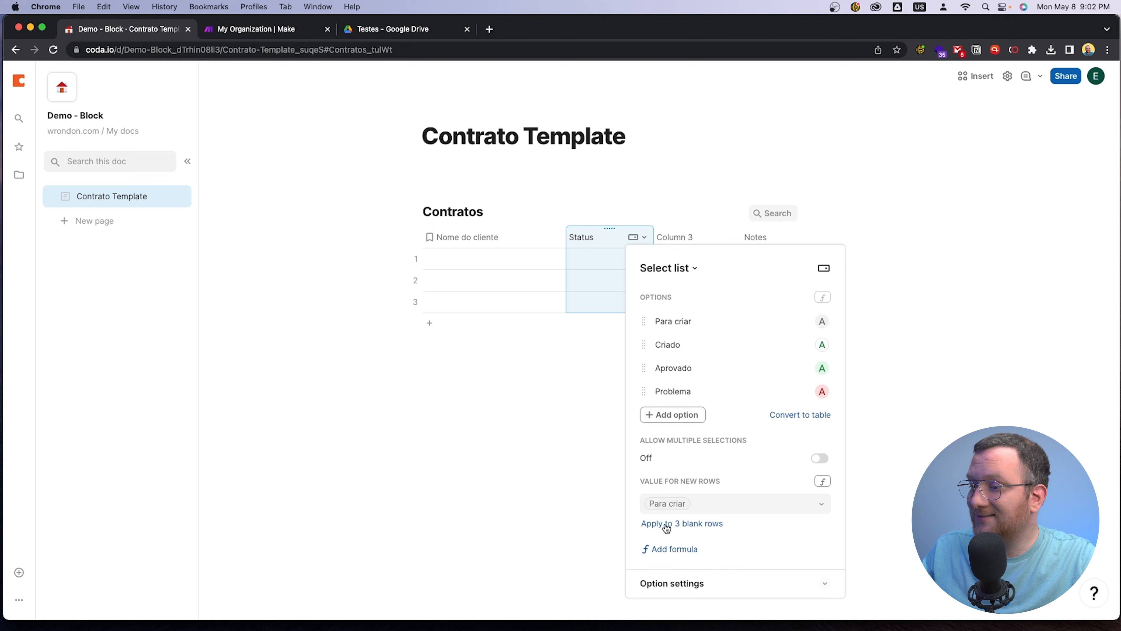
{"action": "left_click", "coordinate": [682, 524]}
{"action": "left_click", "coordinate": [558, 476]}
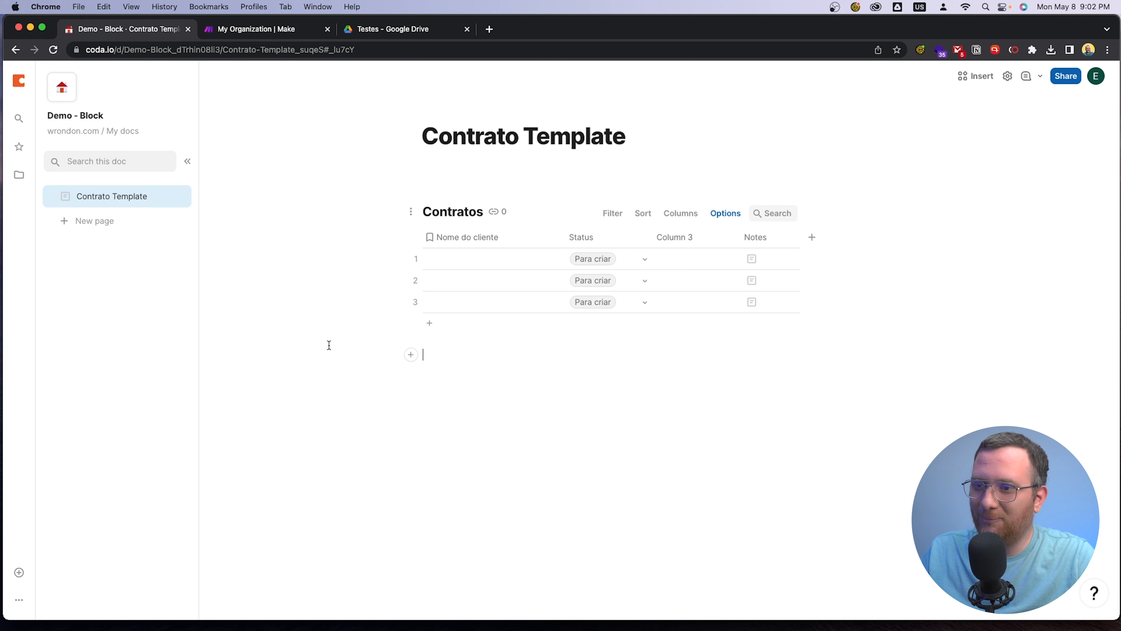
Delete the last two rows of the Contratos table, keeping only the first row
{"action": "left_click", "coordinate": [415, 302]}
{"action": "left_click", "coordinate": [416, 281], "text": "shift"}
{"action": "left_click", "coordinate": [416, 280]}
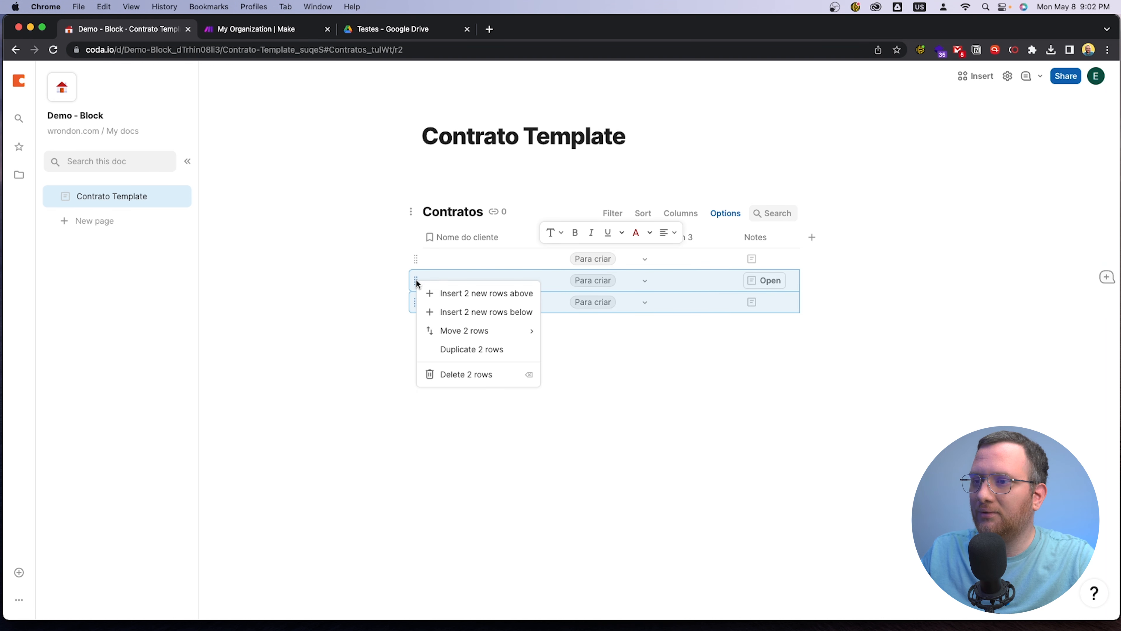
{"action": "left_click", "coordinate": [450, 376]}
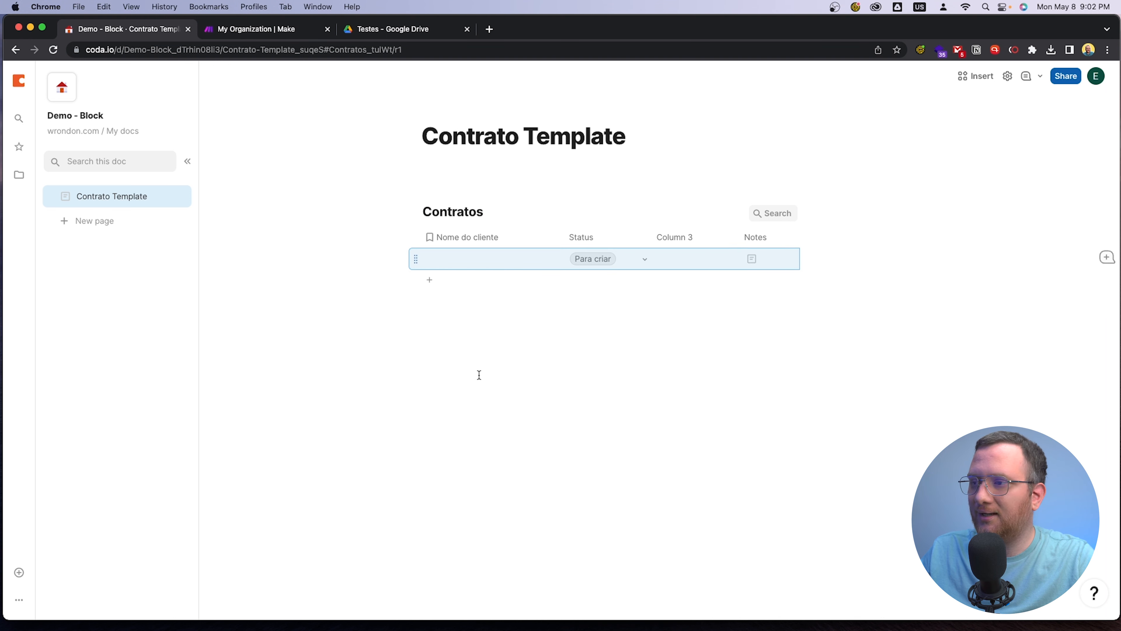
{"action": "left_click", "coordinate": [544, 352]}
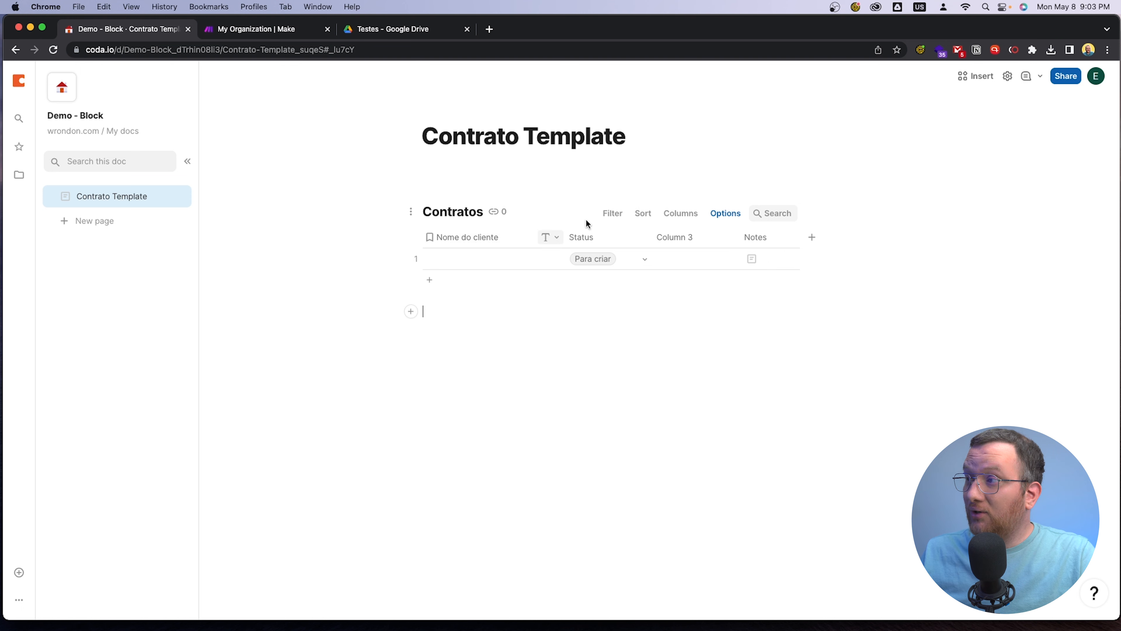
Set the Contrato Template page width to Full and collapse the page list
{"action": "left_click", "coordinate": [562, 114]}
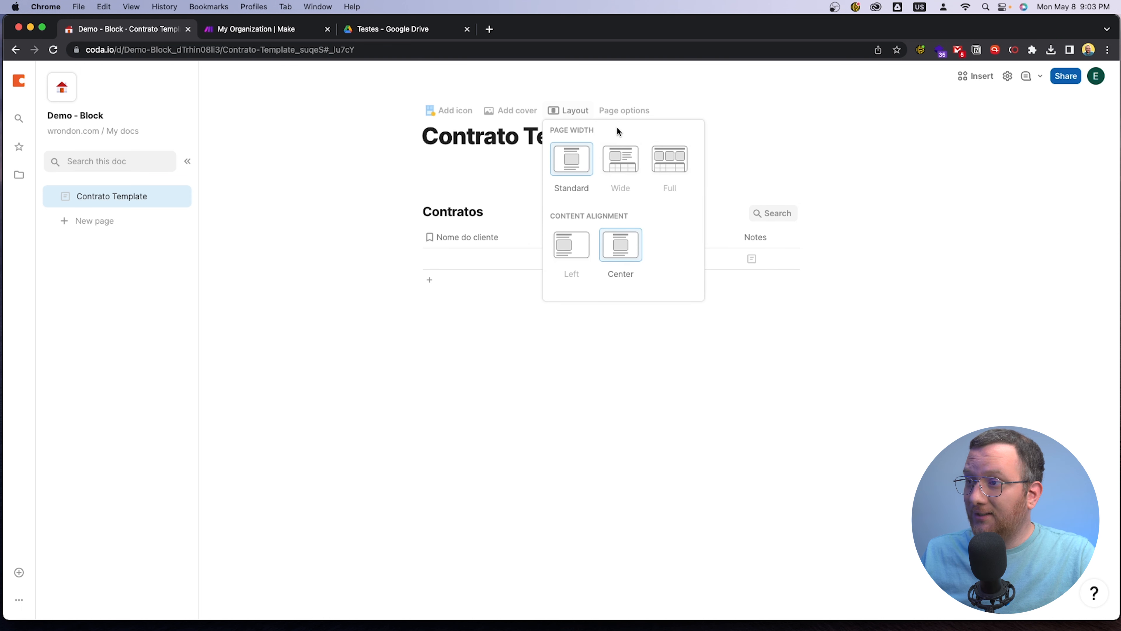
{"action": "left_click", "coordinate": [675, 166]}
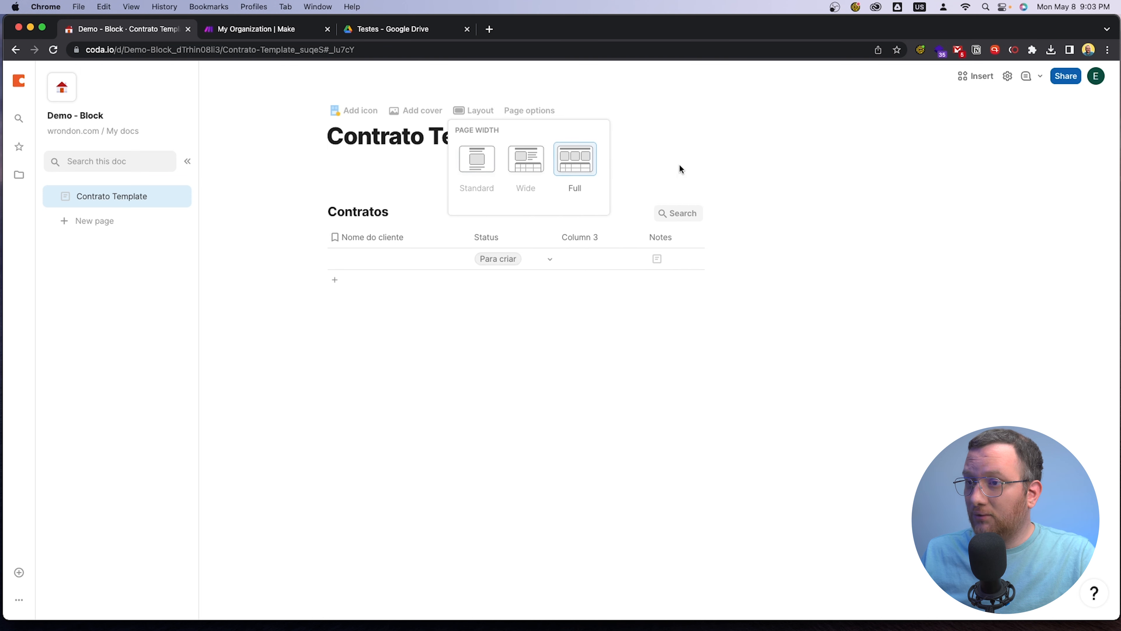
{"action": "left_click", "coordinate": [187, 161]}
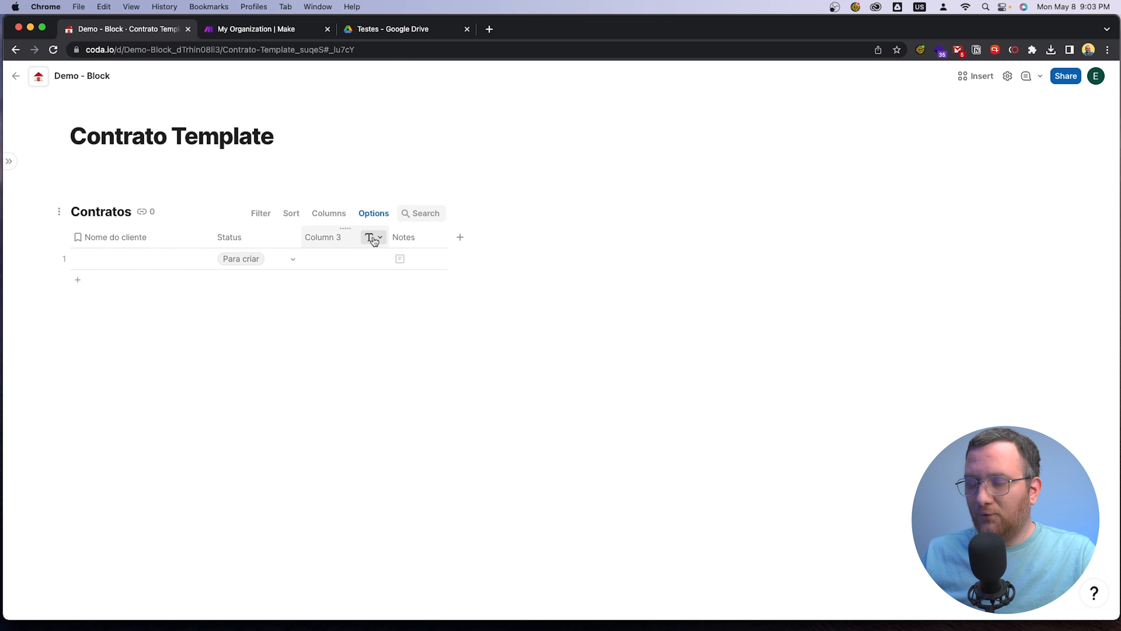
Rename the third column of the Contratos table as Descrição
{"action": "left_click", "coordinate": [338, 238]}
{"action": "double_click", "coordinate": [338, 234]}
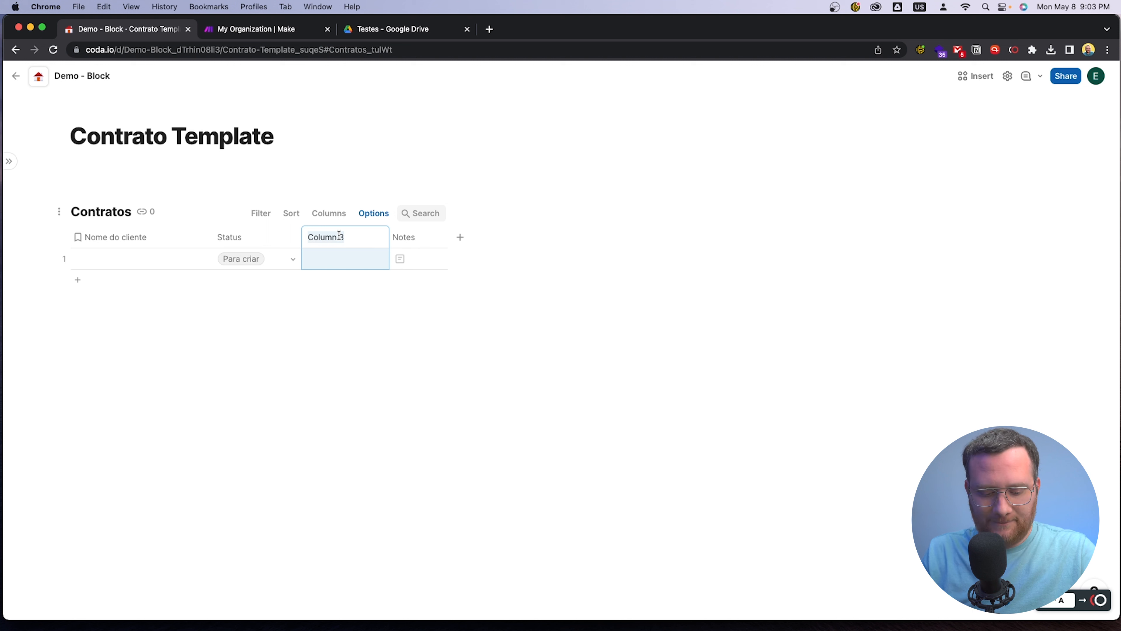
{"action": "type", "text": "Descri"}
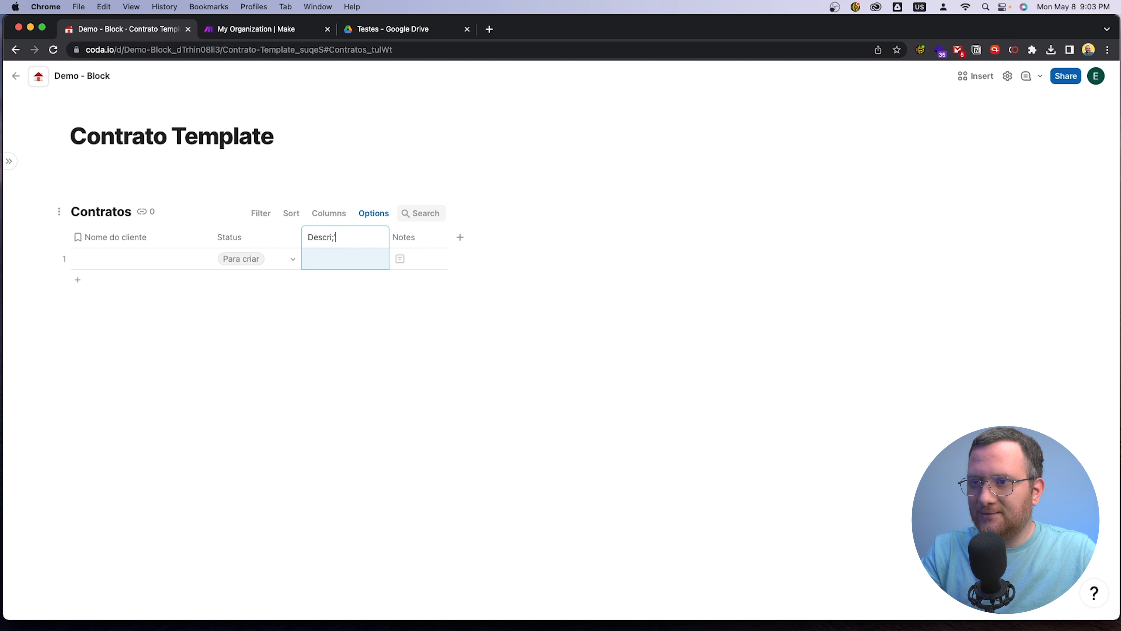
{"action": "key", "text": "ctrl+space"}
{"action": "type", "text": "ção"}
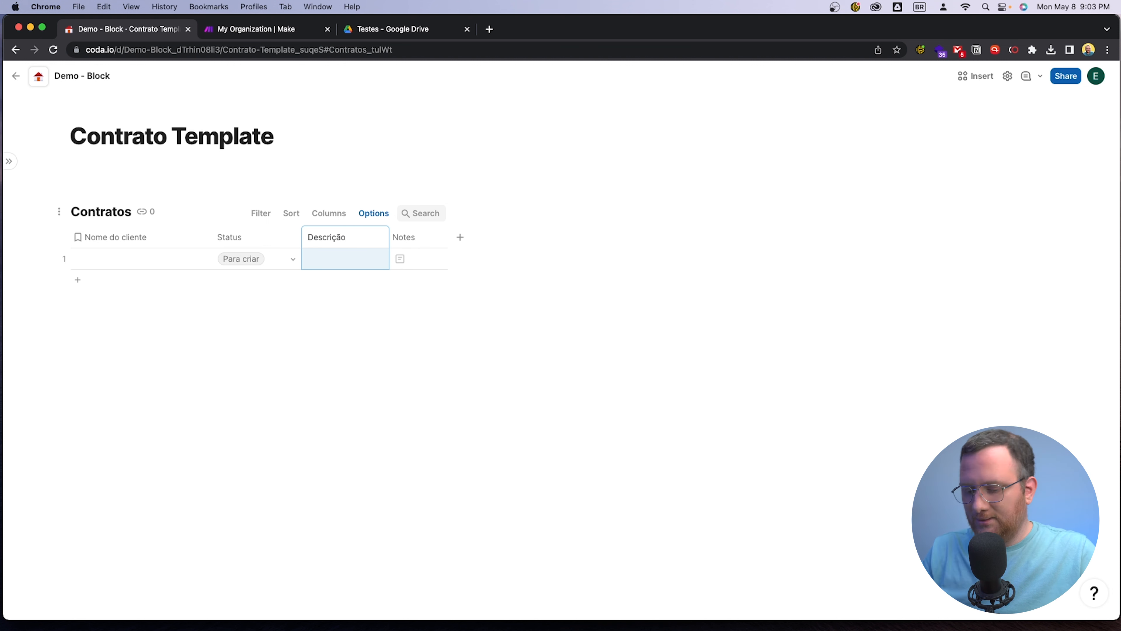
{"action": "key", "text": "Return"}
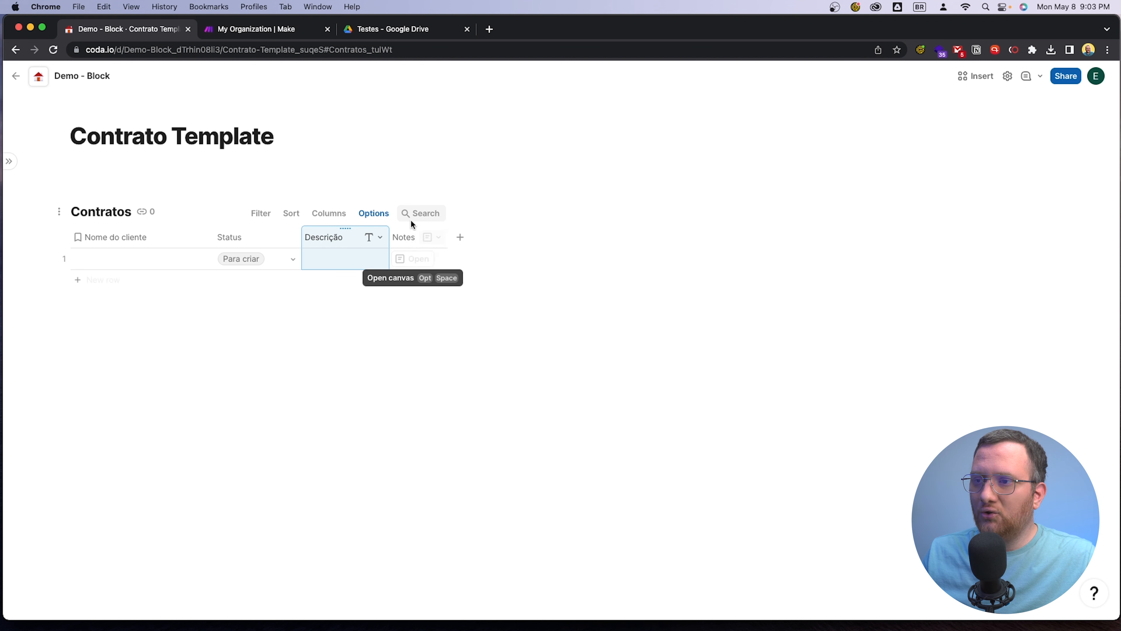
Try a bulleted list with sample text in the first row's Notes canvas, remove it and close the row
{"action": "left_click", "coordinate": [423, 259]}
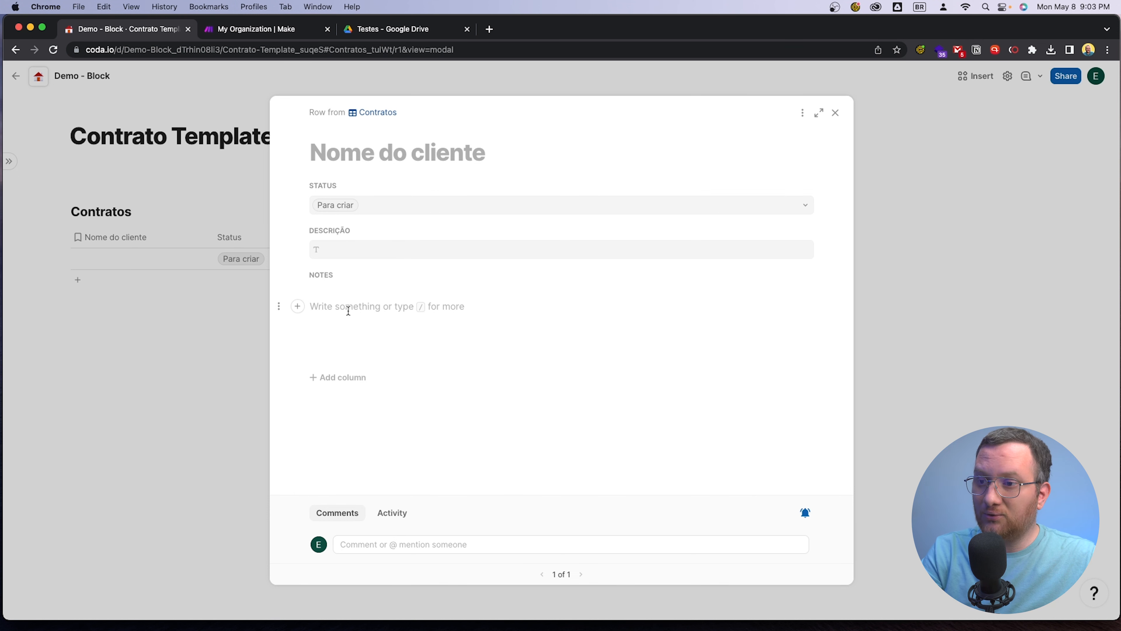
{"action": "type", "text": ";"}
{"action": "key", "text": "BackSpace"}
{"action": "key", "text": "ctrl+space"}
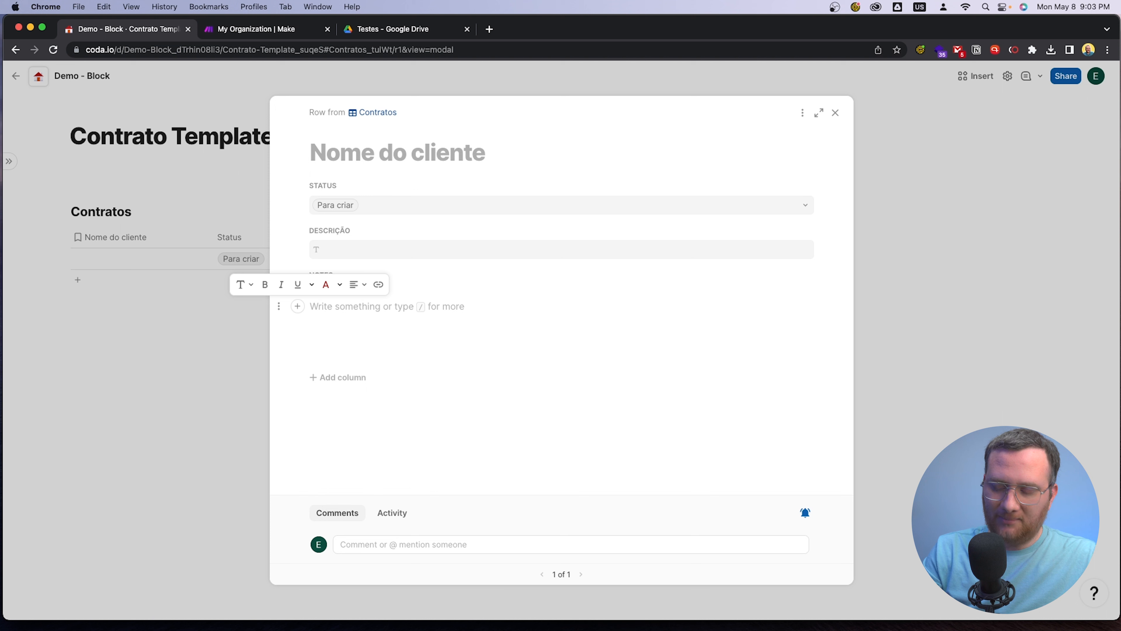
{"action": "type", "text": "/"}
{"action": "key", "text": "Down"}
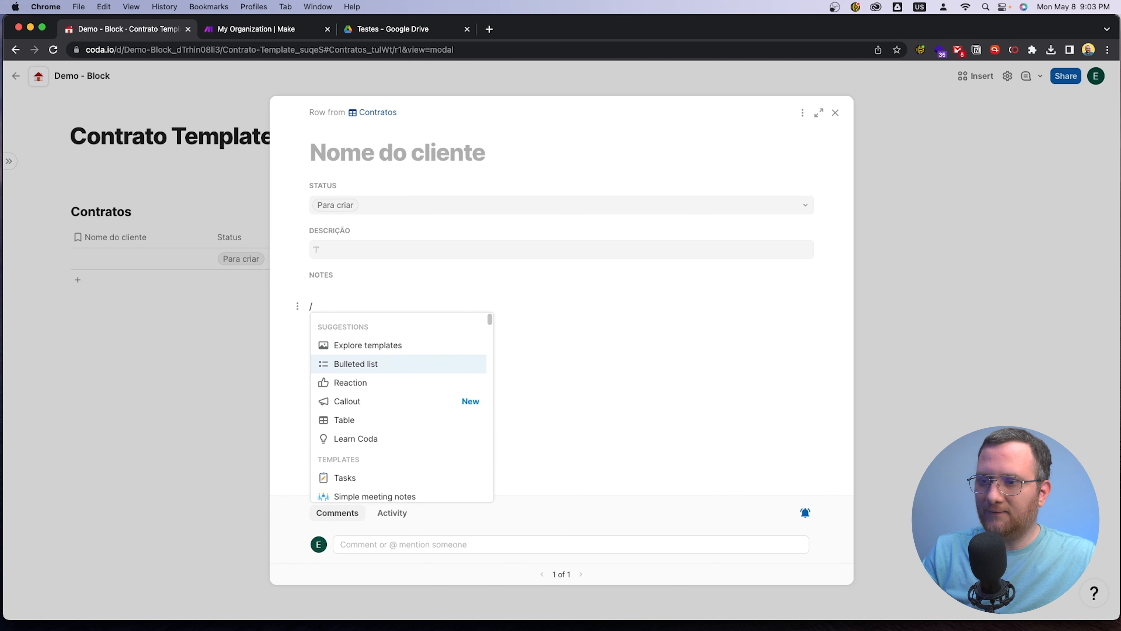
{"action": "key", "text": "Return"}
{"action": "type", "text": "asg"}
{"action": "key", "text": "Return"}
{"action": "type", "text": "ag"}
{"action": "key", "text": "BackSpace"}
{"action": "key", "text": "BackSpace"}
{"action": "key", "text": "BackSpace"}
{"action": "key", "text": "BackSpace"}
{"action": "key", "text": "BackSpace"}
{"action": "key", "text": "BackSpace"}
{"action": "key", "text": "BackSpace"}
{"action": "key", "text": "BackSpace"}
{"action": "key", "text": "BackSpace"}
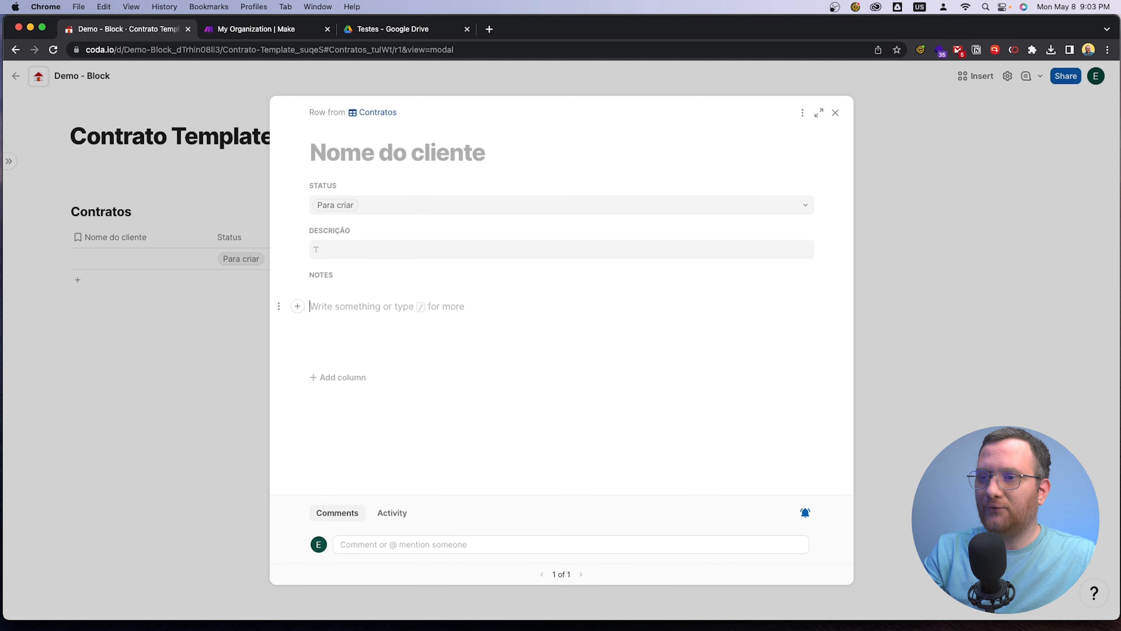
{"action": "left_click", "coordinate": [184, 412]}
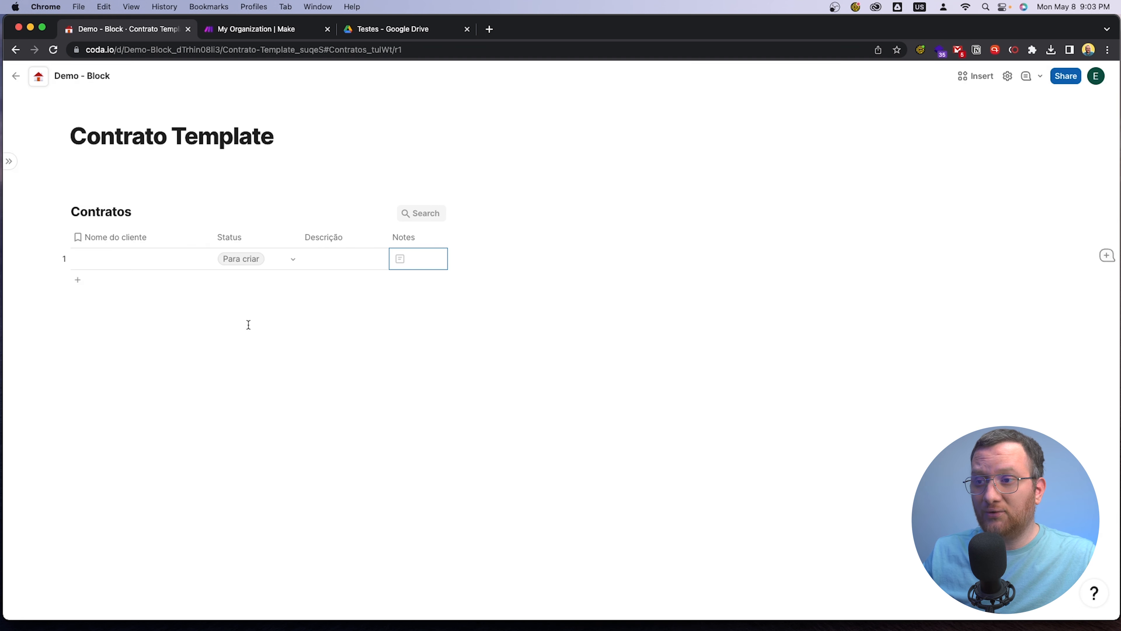
Add a Text column named Email at the end of the Contratos table
{"action": "left_click", "coordinate": [460, 240]}
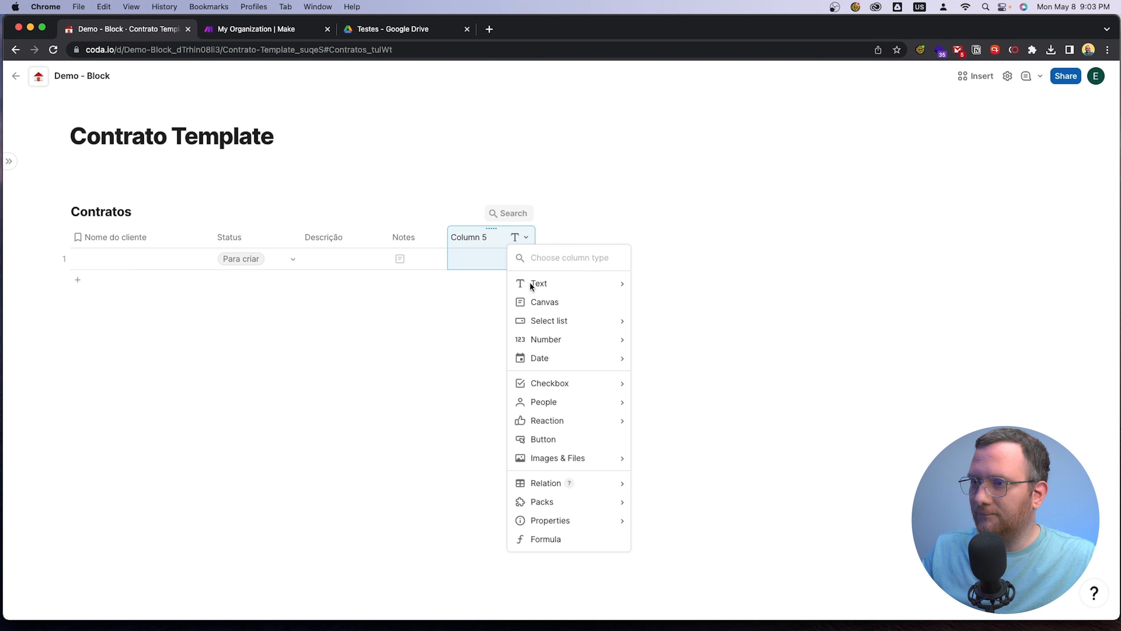
{"action": "mouse_move", "coordinate": [530, 286]}
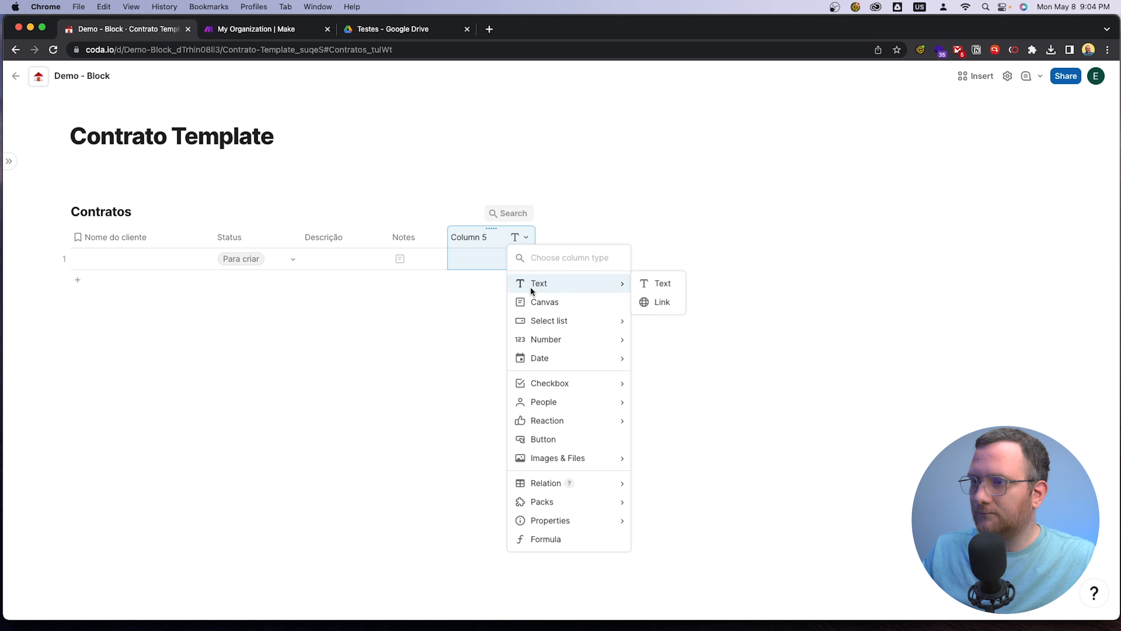
{"action": "left_click", "coordinate": [646, 283]}
{"action": "type", "text": "Email"}
{"action": "key", "text": "Return"}
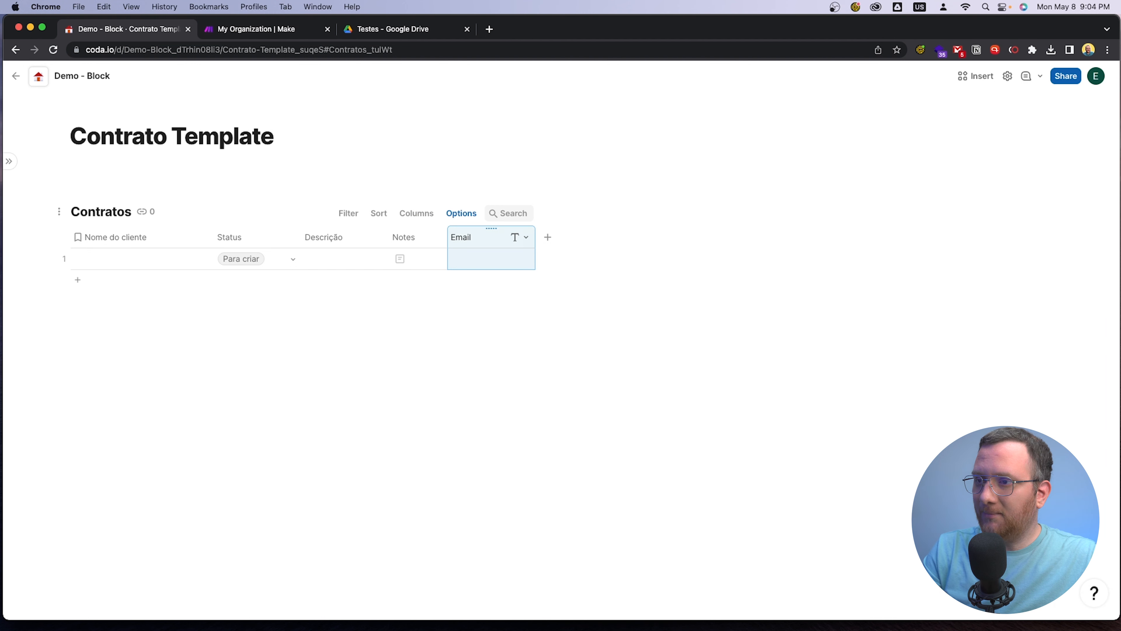
Add a Currency column named Valor Total after the Email column
{"action": "left_click", "coordinate": [550, 238]}
{"action": "mouse_move", "coordinate": [702, 284]}
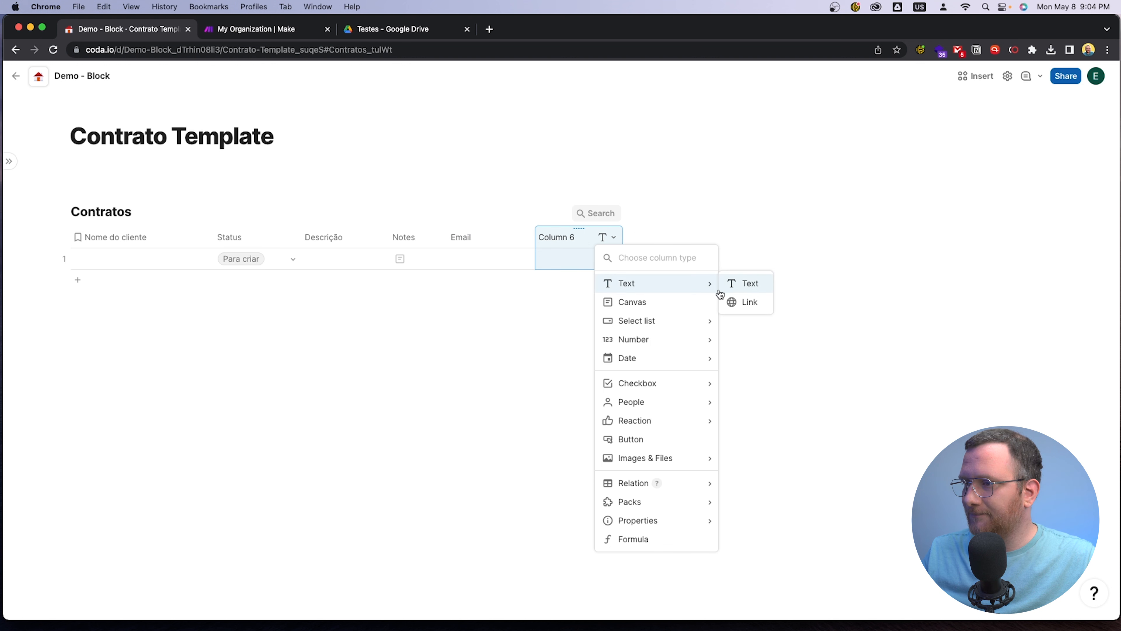
{"action": "mouse_move", "coordinate": [660, 322]}
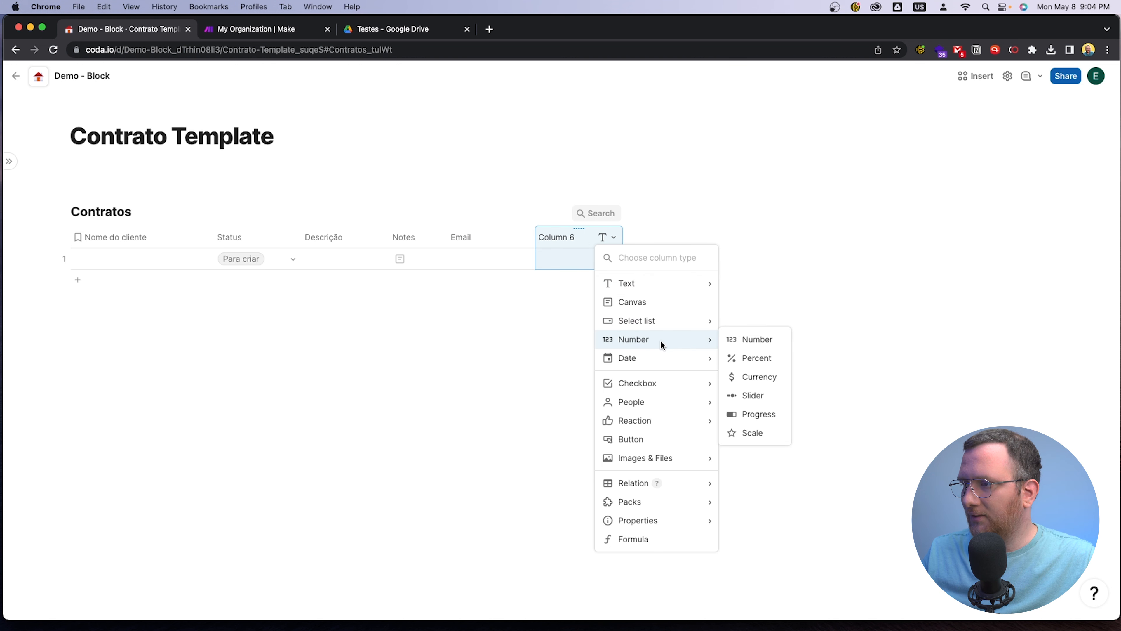
{"action": "left_click", "coordinate": [767, 381]}
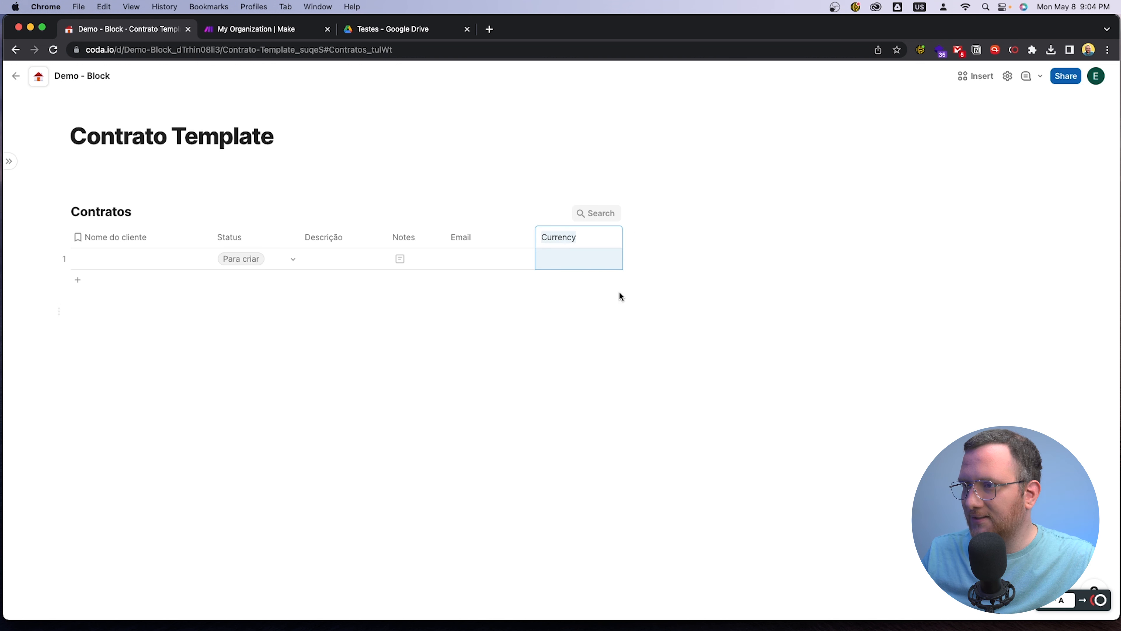
{"action": "type", "text": "Valor Total"}
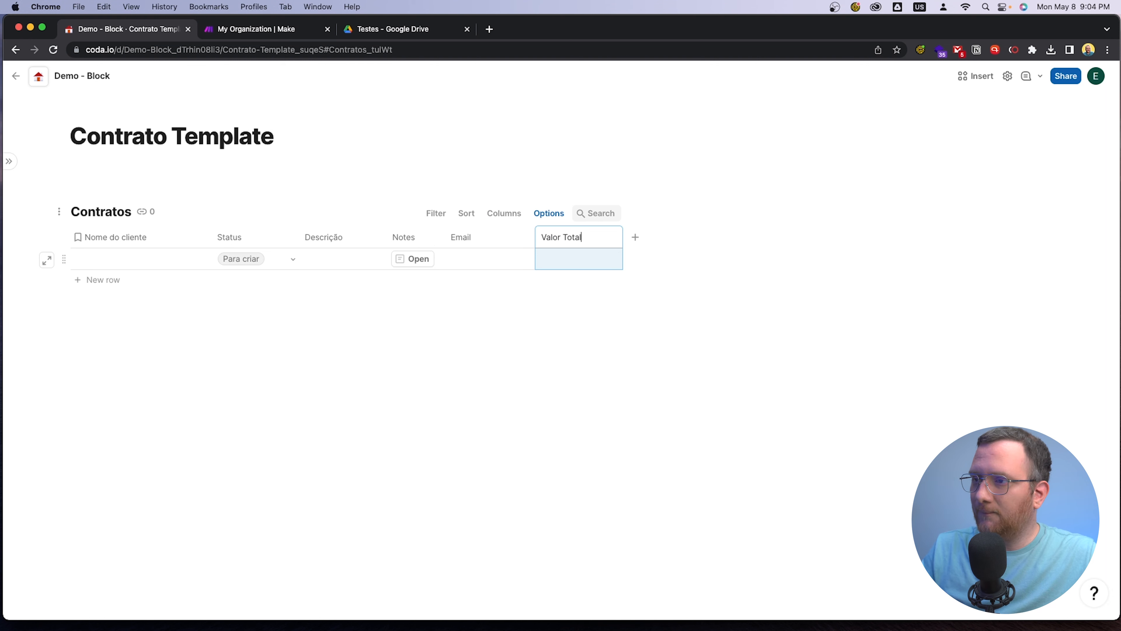
Set the currency symbol of the Valor Total column to R$
{"action": "left_click", "coordinate": [555, 240]}
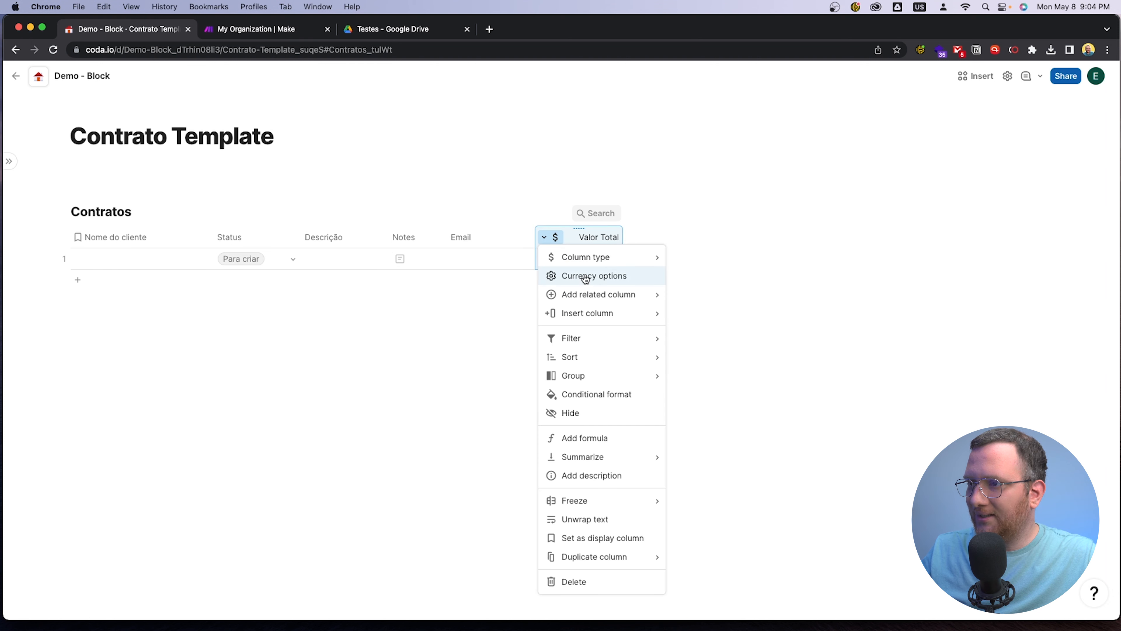
{"action": "left_click", "coordinate": [618, 283]}
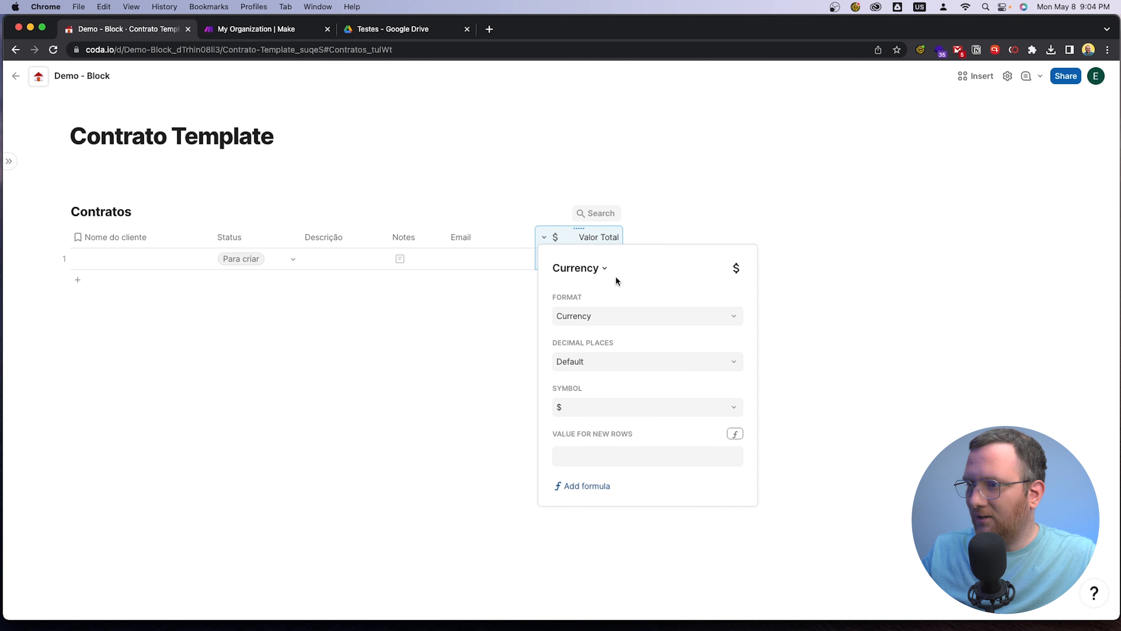
{"action": "left_click", "coordinate": [617, 410]}
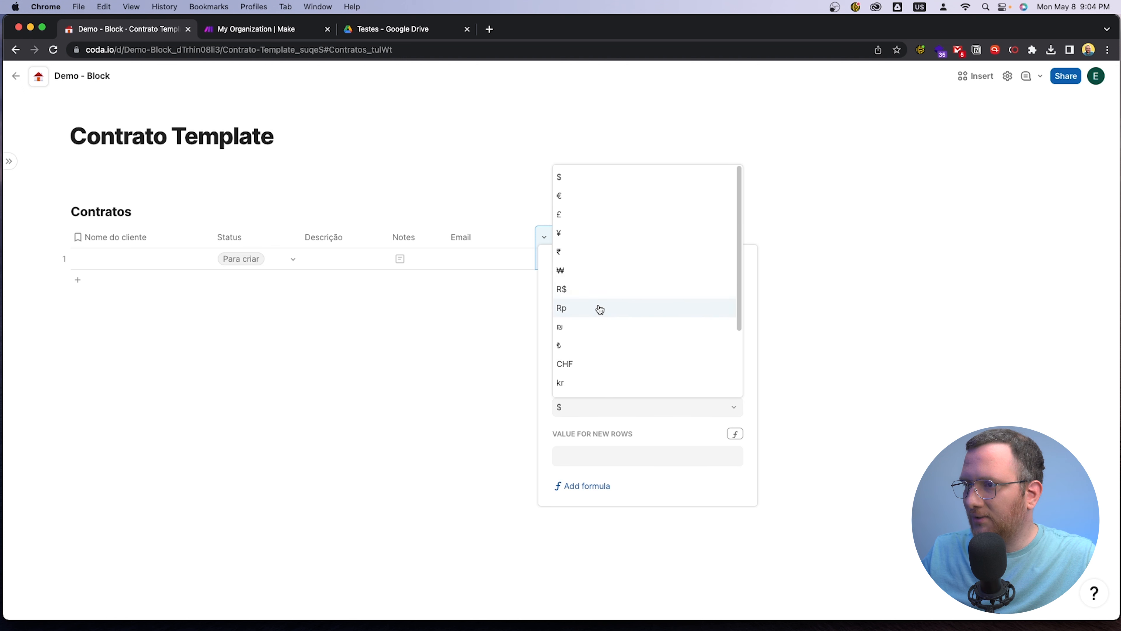
{"action": "left_click", "coordinate": [591, 290]}
{"action": "left_click", "coordinate": [485, 351]}
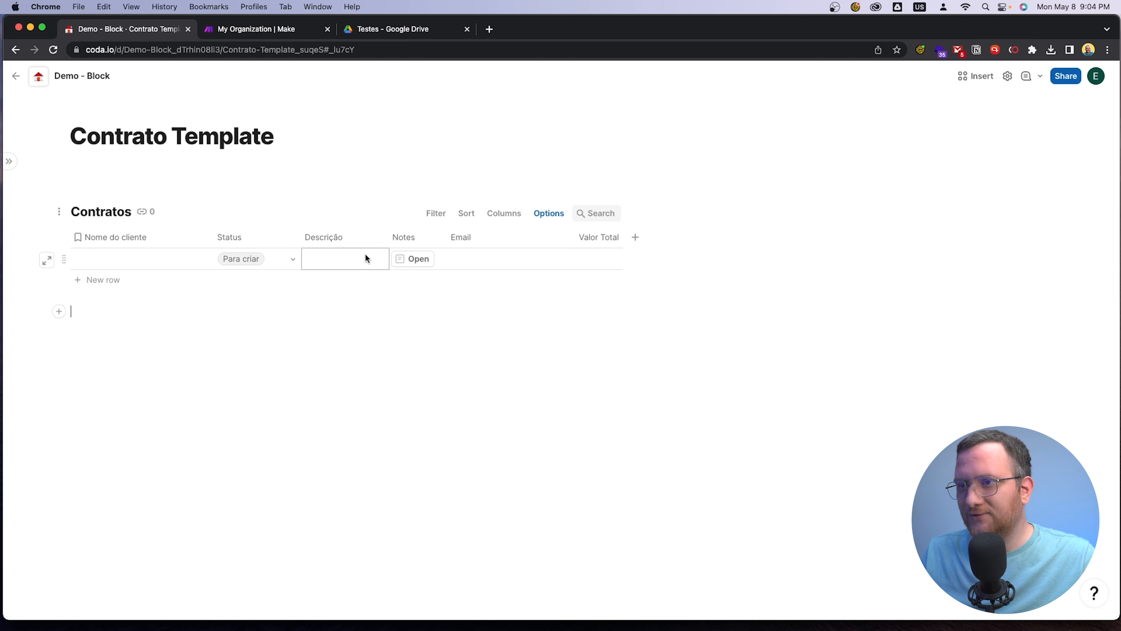
Reorder the Contratos columns, moving Notes to the end and Valor Total directly after Status
{"action": "left_click_drag", "start_coordinate": [404, 238], "coordinate": [605, 237]}
{"action": "left_click_drag", "start_coordinate": [537, 236], "coordinate": [302, 239]}
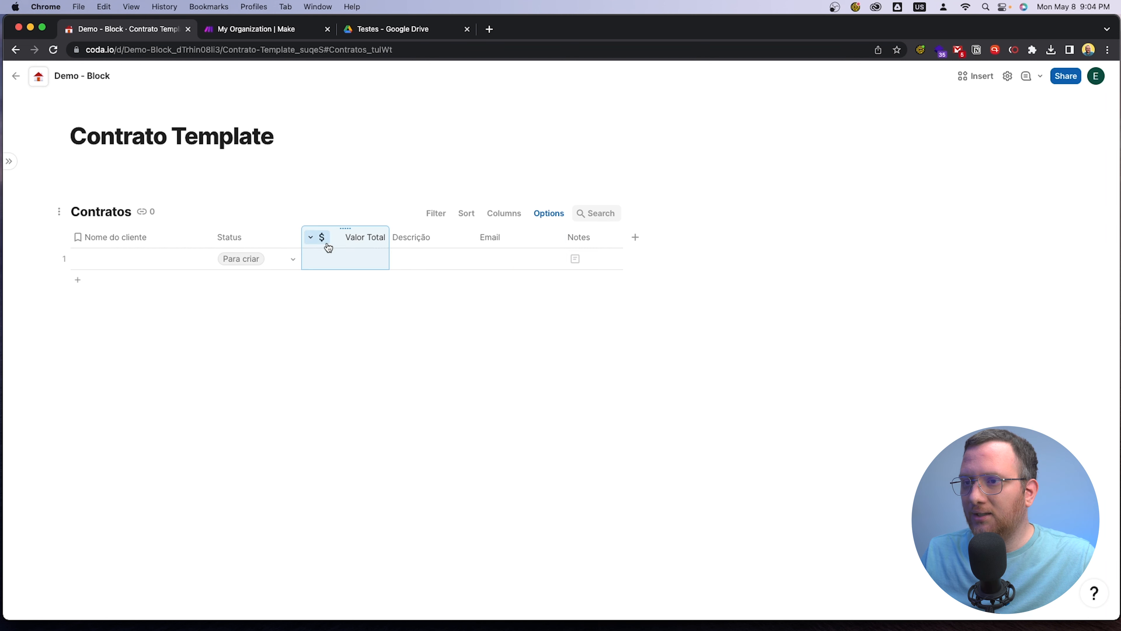
{"action": "left_click", "coordinate": [460, 390]}
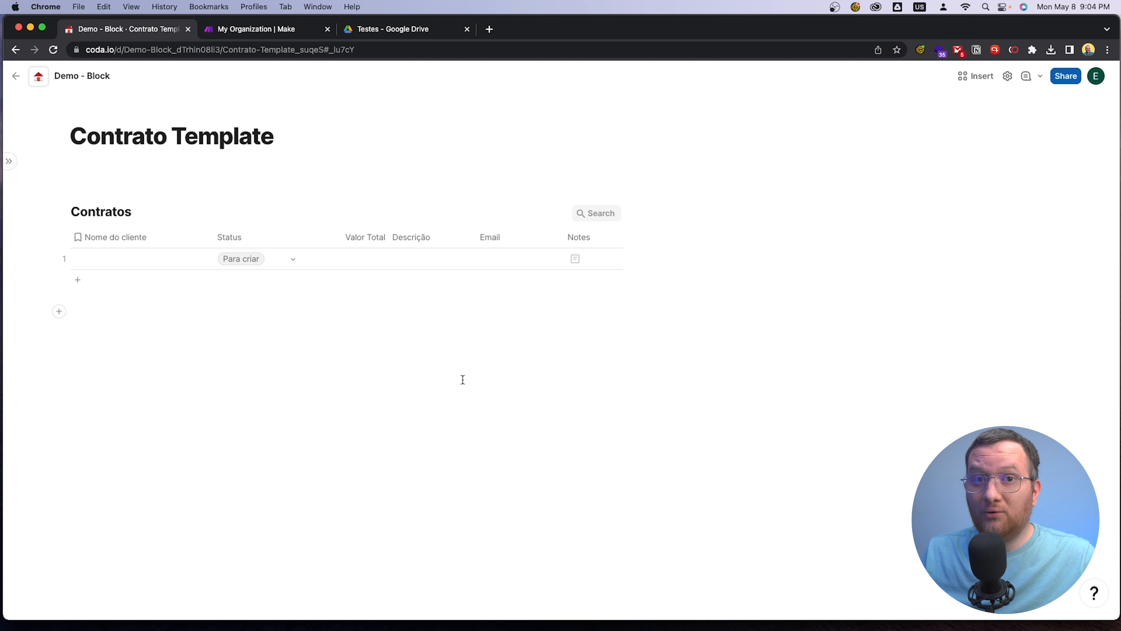
Switch to Google Drive, open the Contrato - Teste document from the Testes folder and zoom it to 200%
{"action": "left_click", "coordinate": [389, 29]}
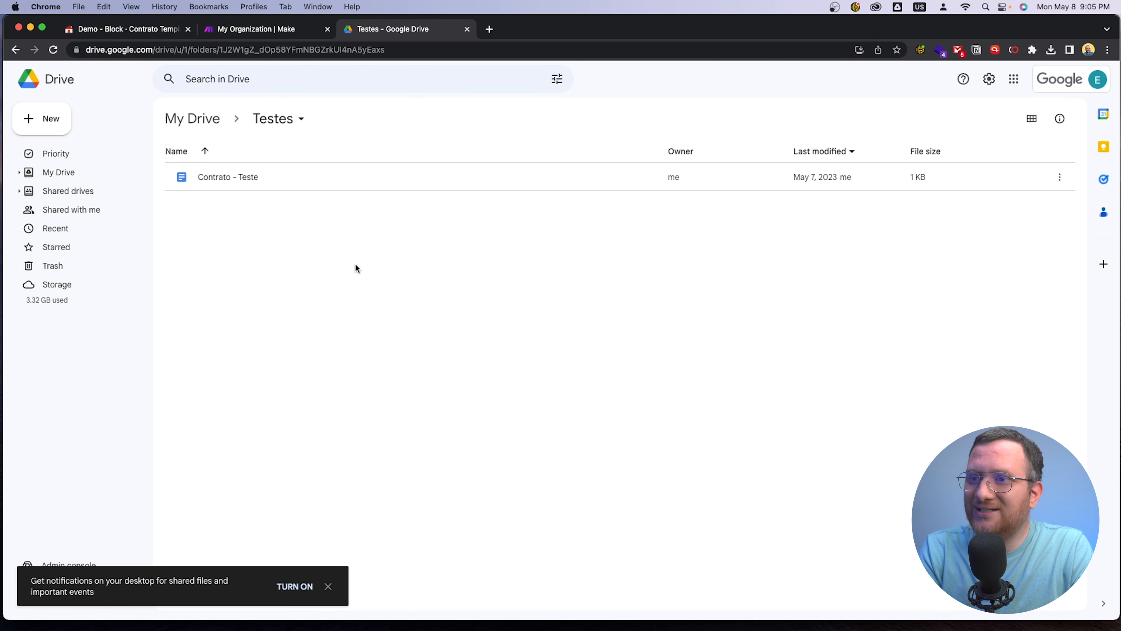
{"action": "double_click", "coordinate": [217, 178]}
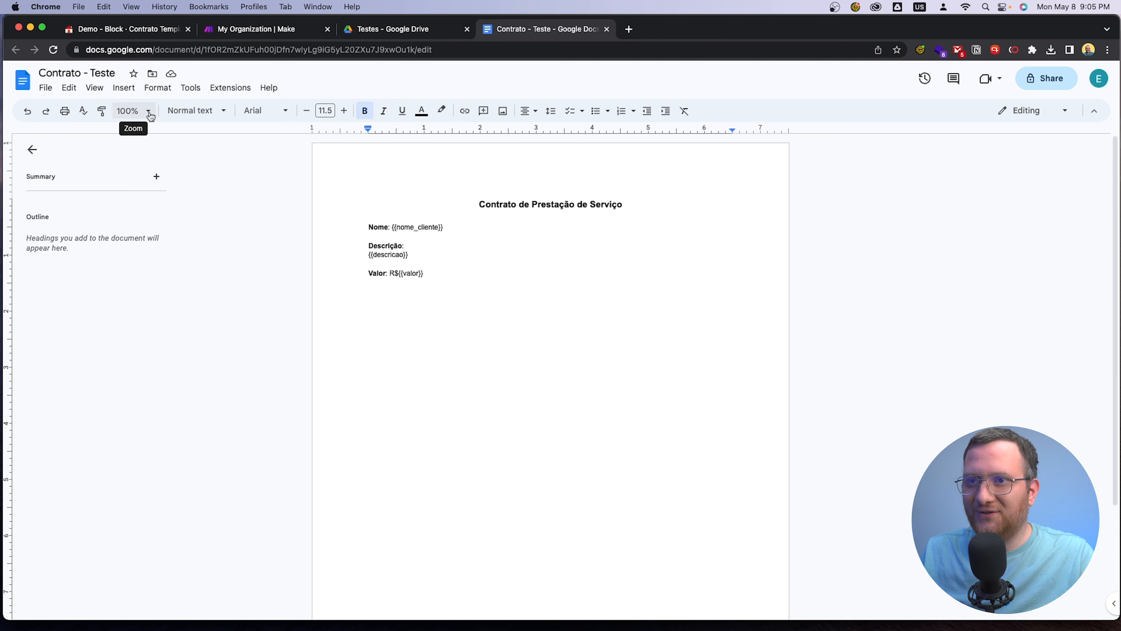
{"action": "left_click", "coordinate": [141, 111]}
{"action": "left_click", "coordinate": [134, 272]}
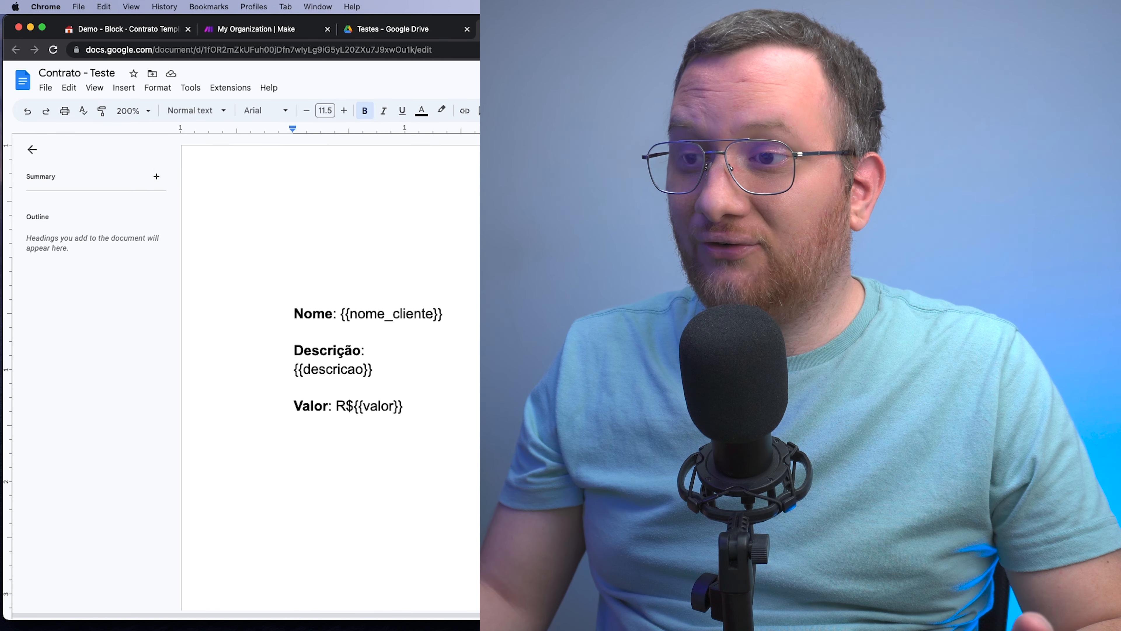
Examine the contract template's placeholders, focusing on the nome_cliente variable between double braces in the Nome line
{"action": "scroll", "coordinate": [476, 252], "scroll_direction": "down", "scroll_amount": 3}
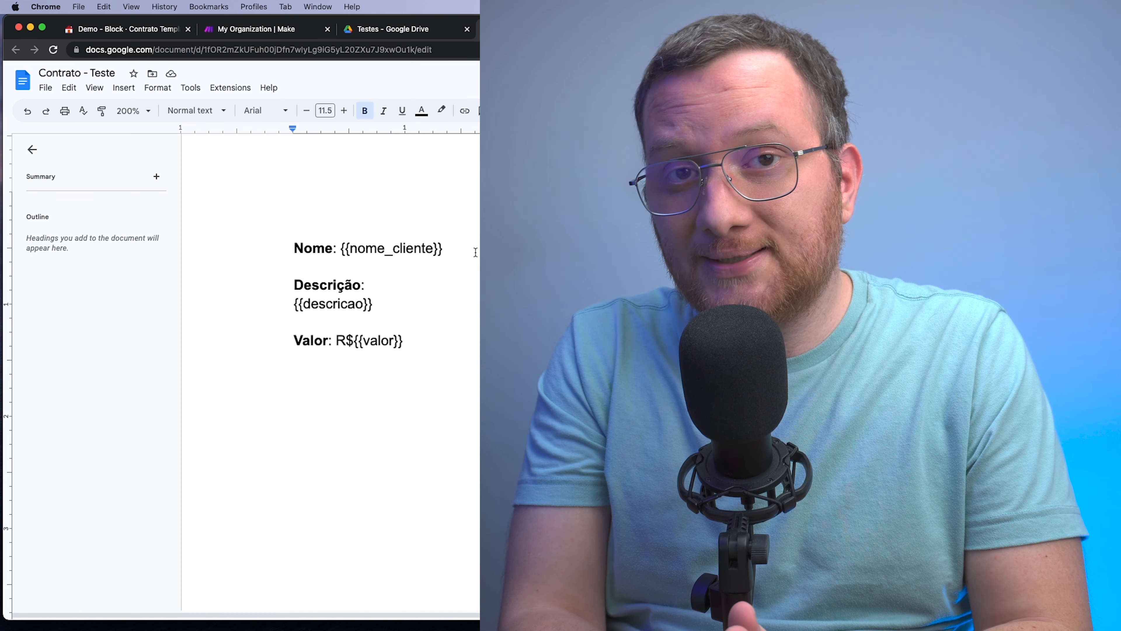
{"action": "left_click", "coordinate": [454, 253]}
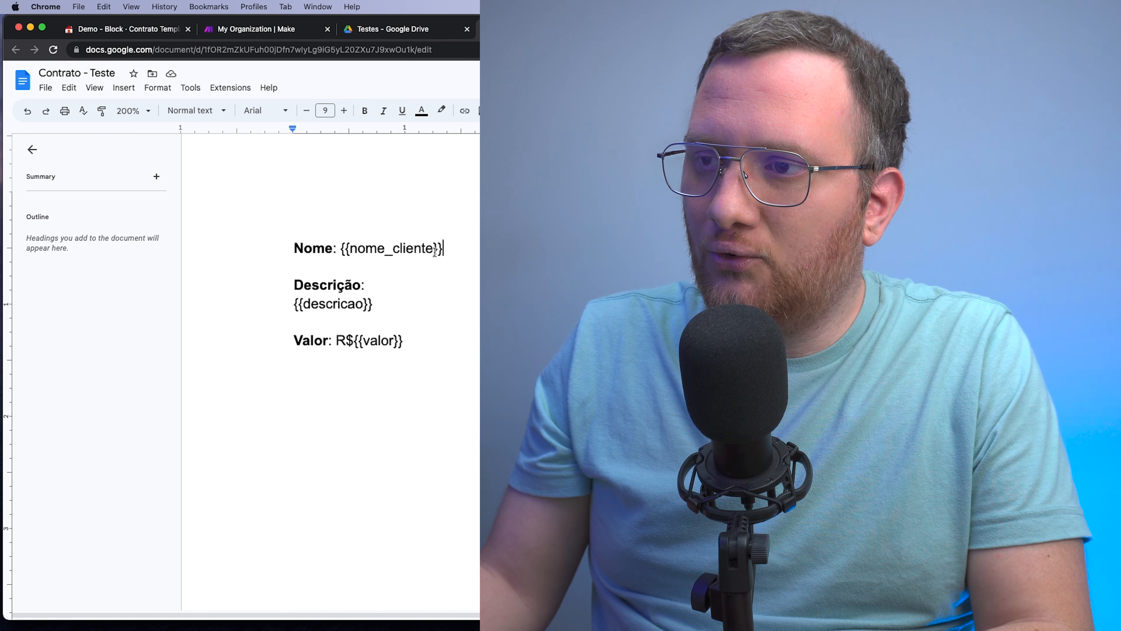
{"action": "left_click_drag", "start_coordinate": [351, 250], "coordinate": [428, 251]}
{"action": "left_click", "coordinate": [374, 256]}
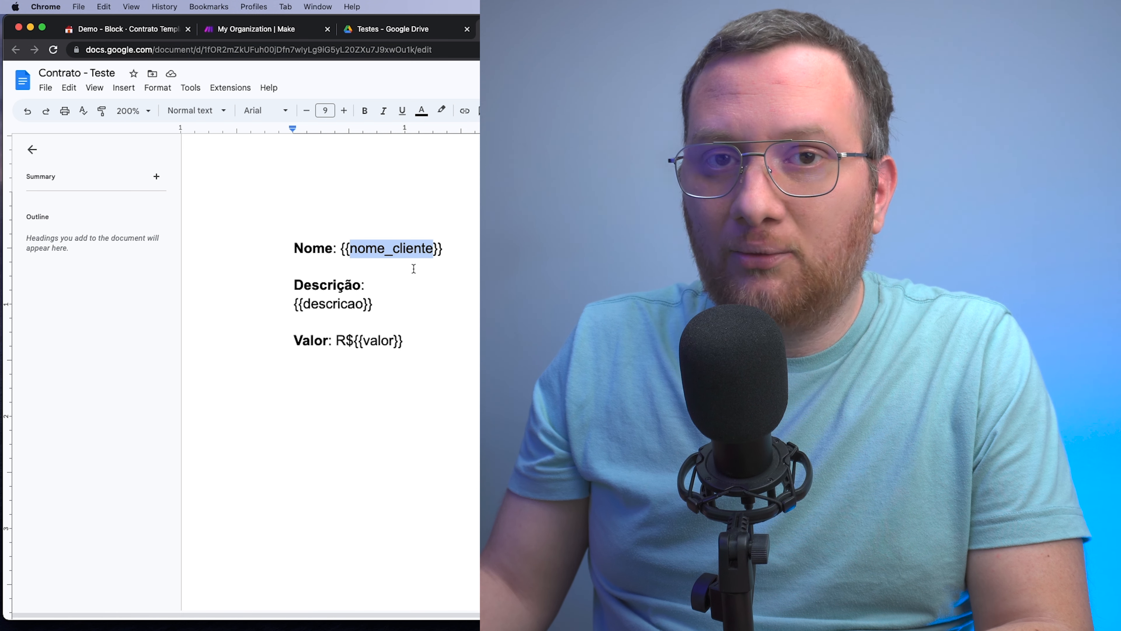
{"action": "left_click", "coordinate": [398, 265]}
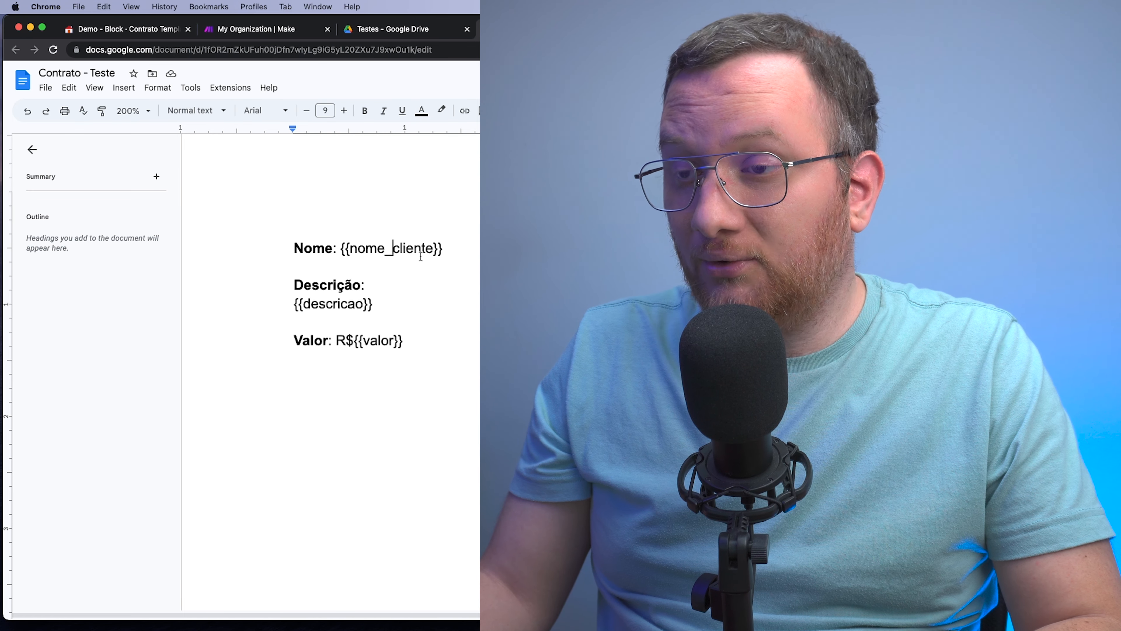
Examine the descricao placeholder under Descrição and the full nome_cliente placeholder with its double braces in the Nome line
{"action": "double_click", "coordinate": [331, 306]}
{"action": "left_click", "coordinate": [375, 305]}
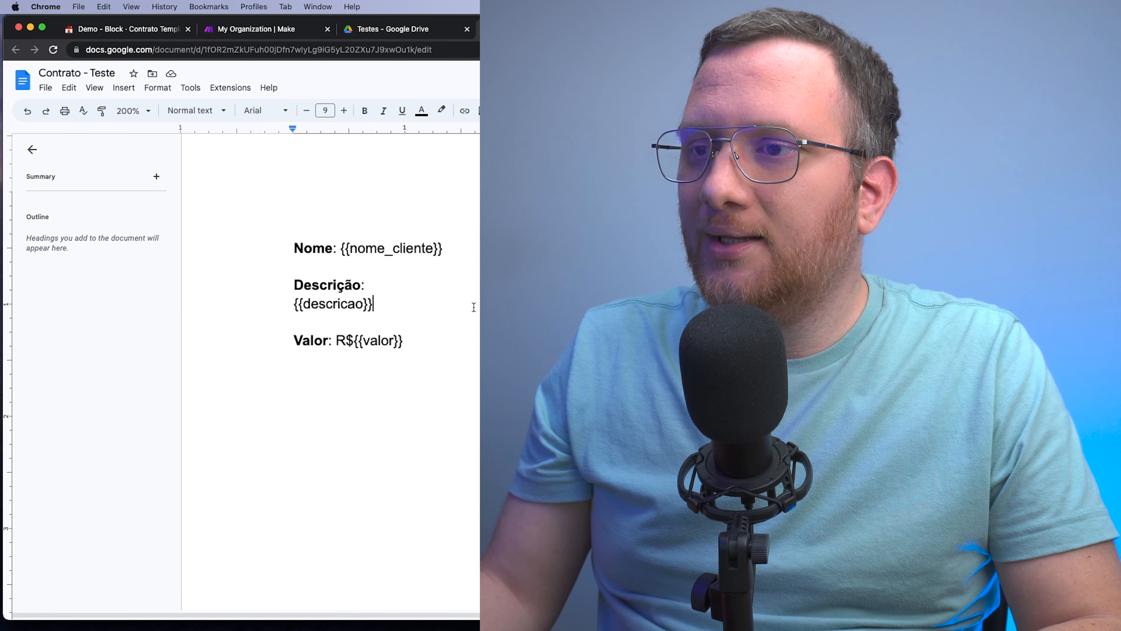
{"action": "left_click_drag", "start_coordinate": [341, 250], "coordinate": [454, 254]}
{"action": "left_click", "coordinate": [464, 263]}
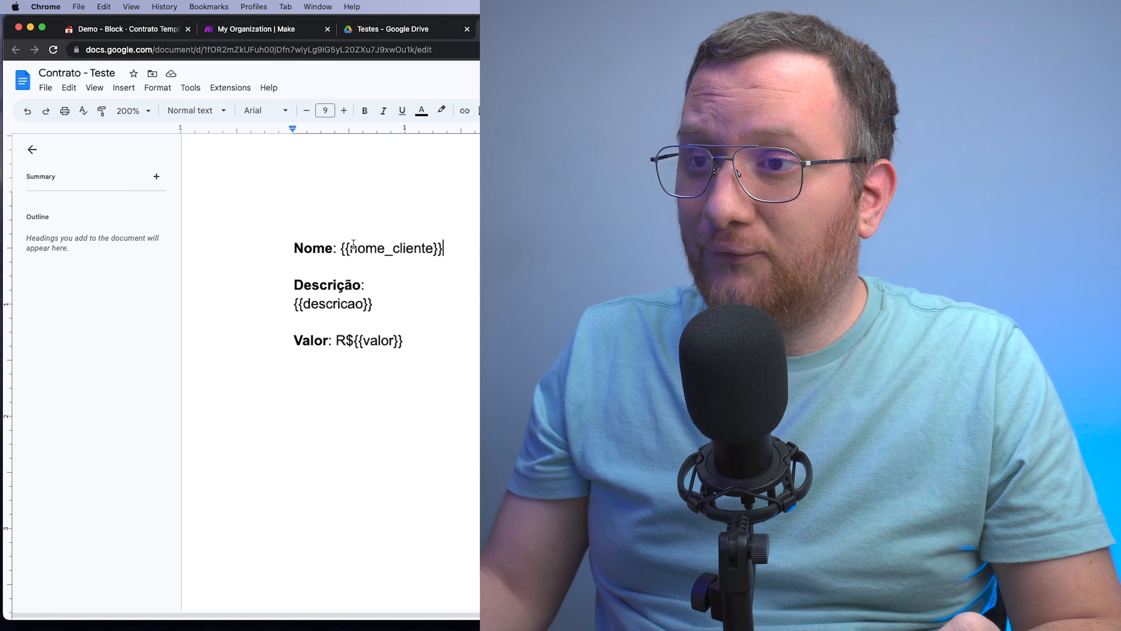
{"action": "left_click_drag", "start_coordinate": [342, 249], "coordinate": [446, 258]}
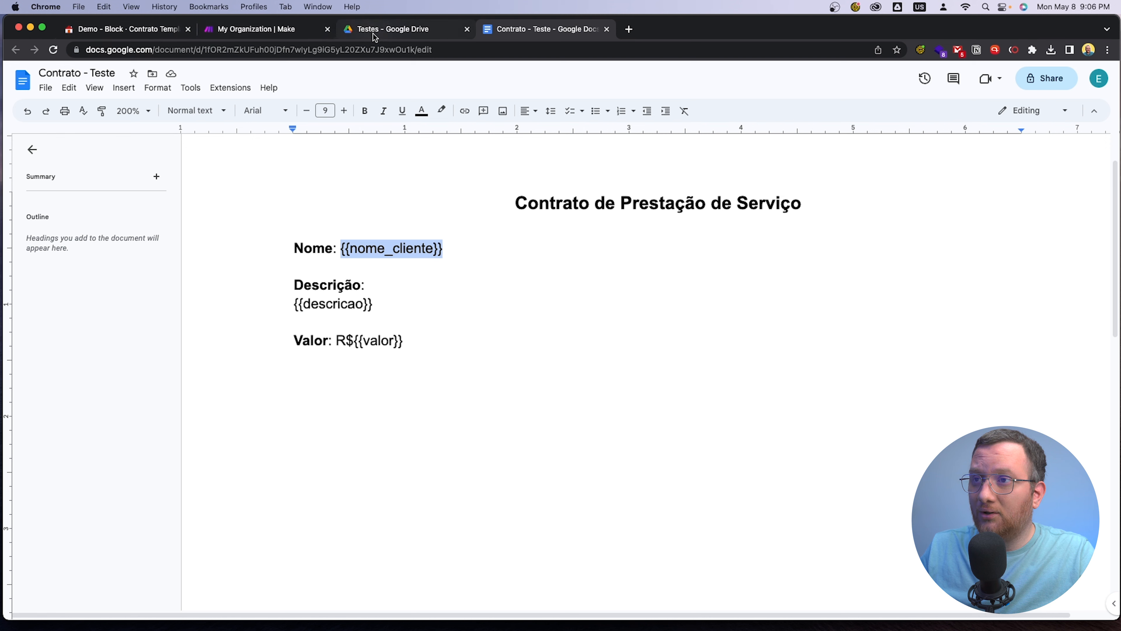
Move the Coda document's browser tab directly before the contract document's tab and return to the Contrato - Teste template
{"action": "left_click", "coordinate": [133, 31]}
{"action": "left_click_drag", "start_coordinate": [134, 32], "coordinate": [392, 61]}
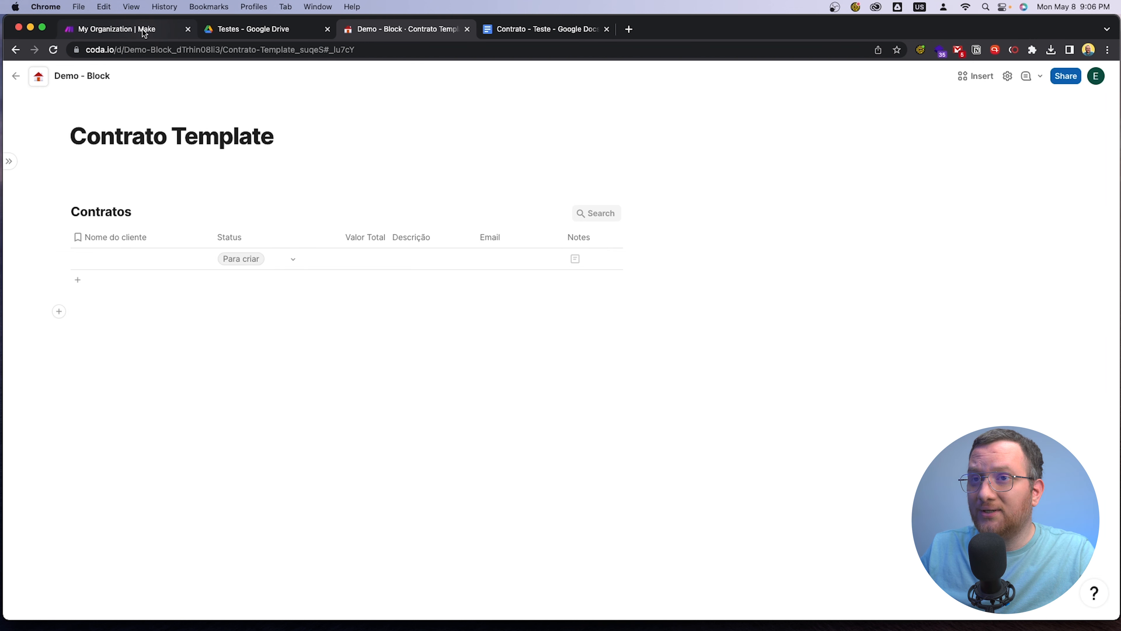
{"action": "left_click", "coordinate": [502, 30]}
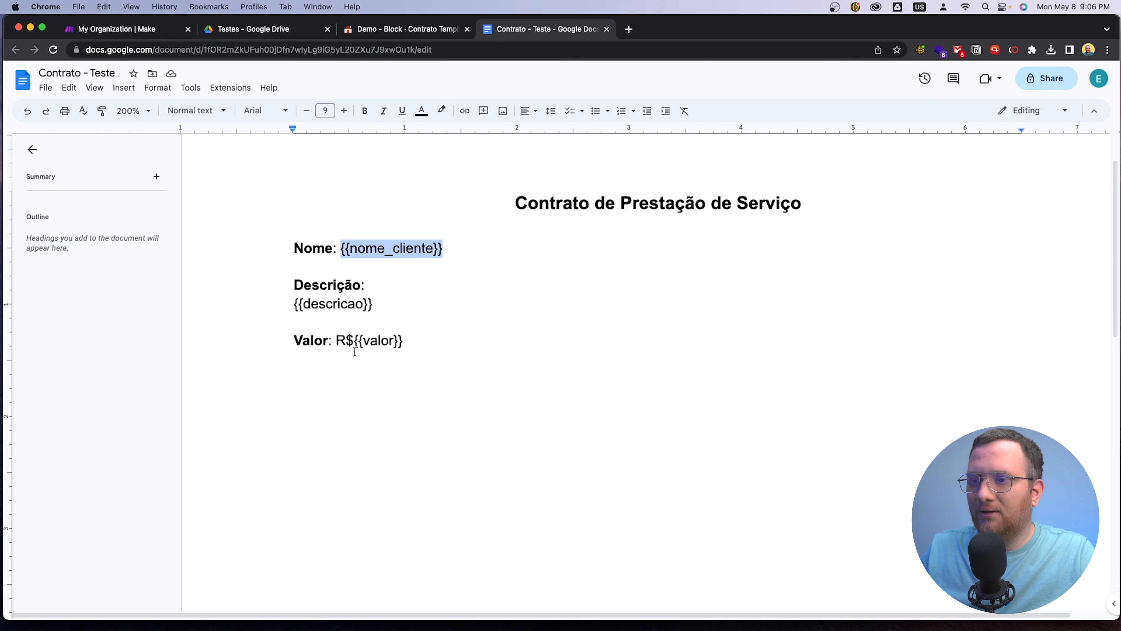
{"action": "left_click", "coordinate": [127, 29]}
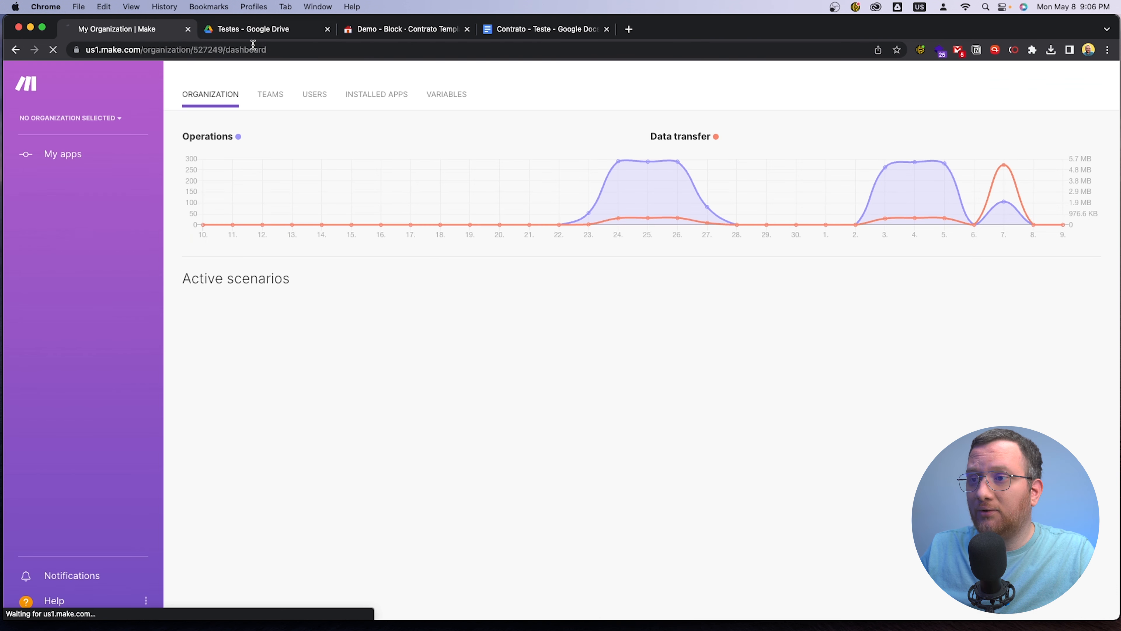
{"action": "left_click", "coordinate": [266, 31]}
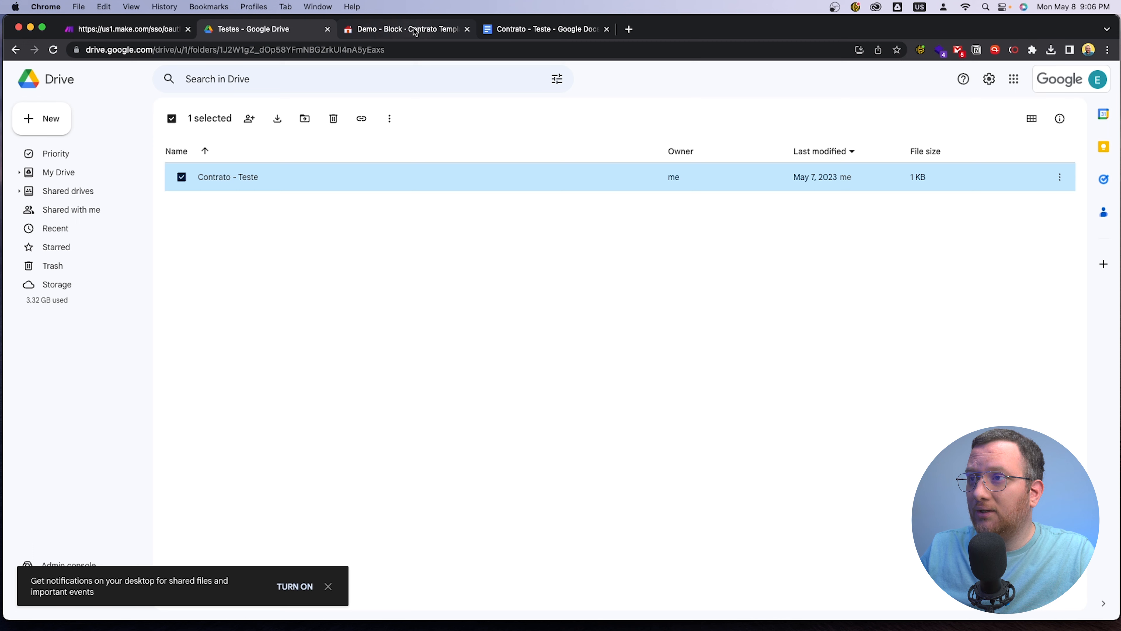
{"action": "left_click", "coordinate": [521, 29]}
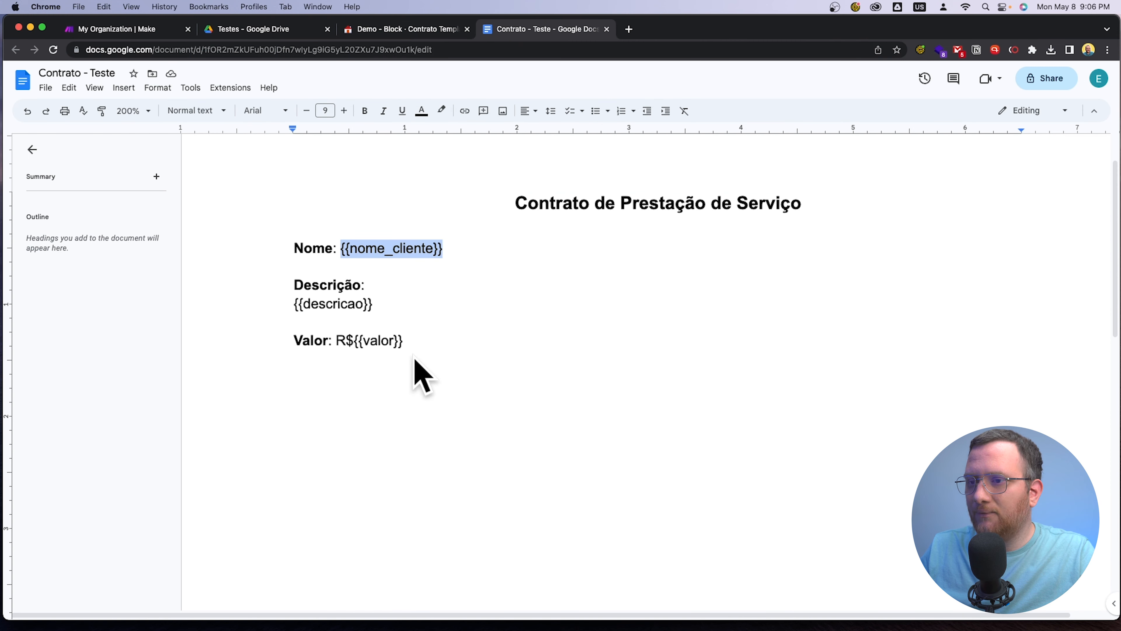
Examine the descricao and valor placeholders in the contract template
{"action": "left_click", "coordinate": [439, 347]}
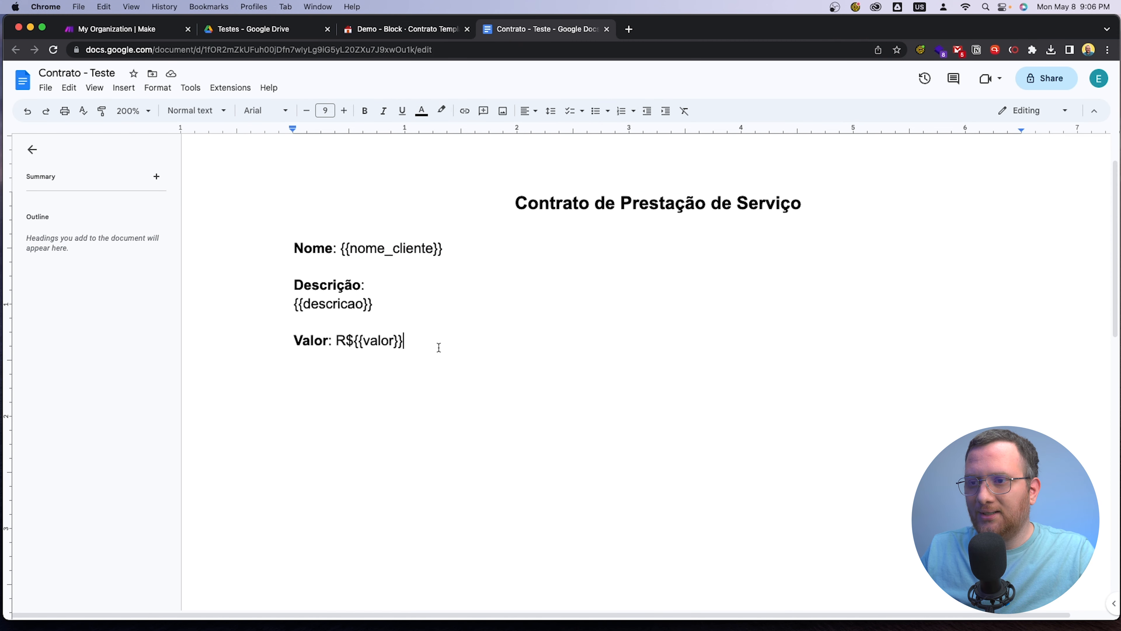
{"action": "left_click_drag", "start_coordinate": [290, 302], "coordinate": [375, 304]}
{"action": "left_click_drag", "start_coordinate": [403, 340], "coordinate": [408, 336]}
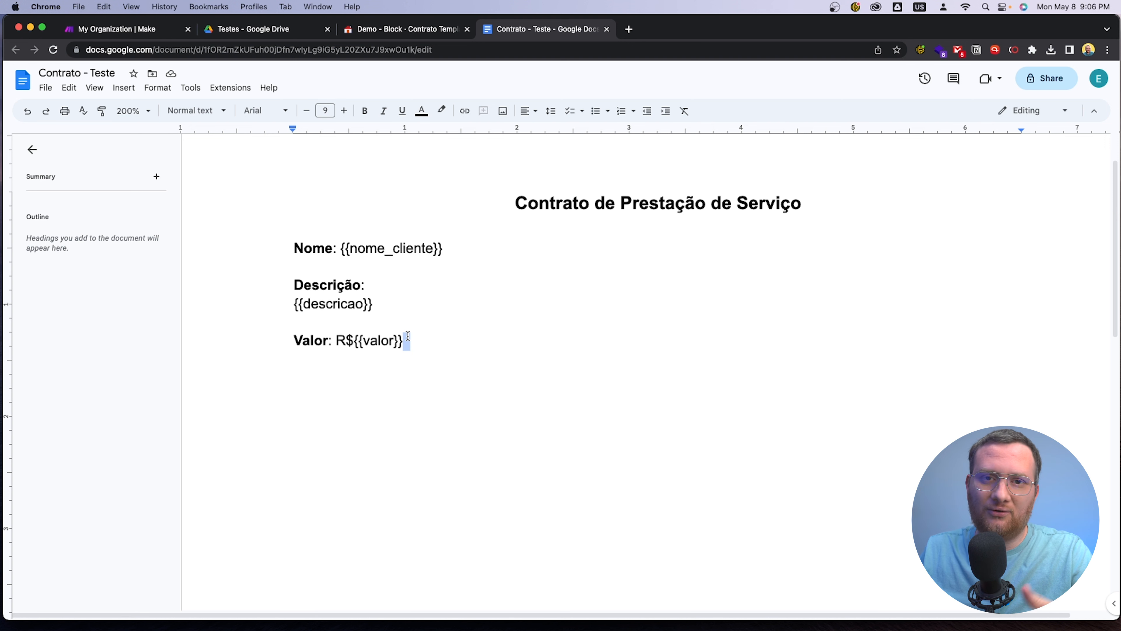
{"action": "left_click", "coordinate": [353, 231]}
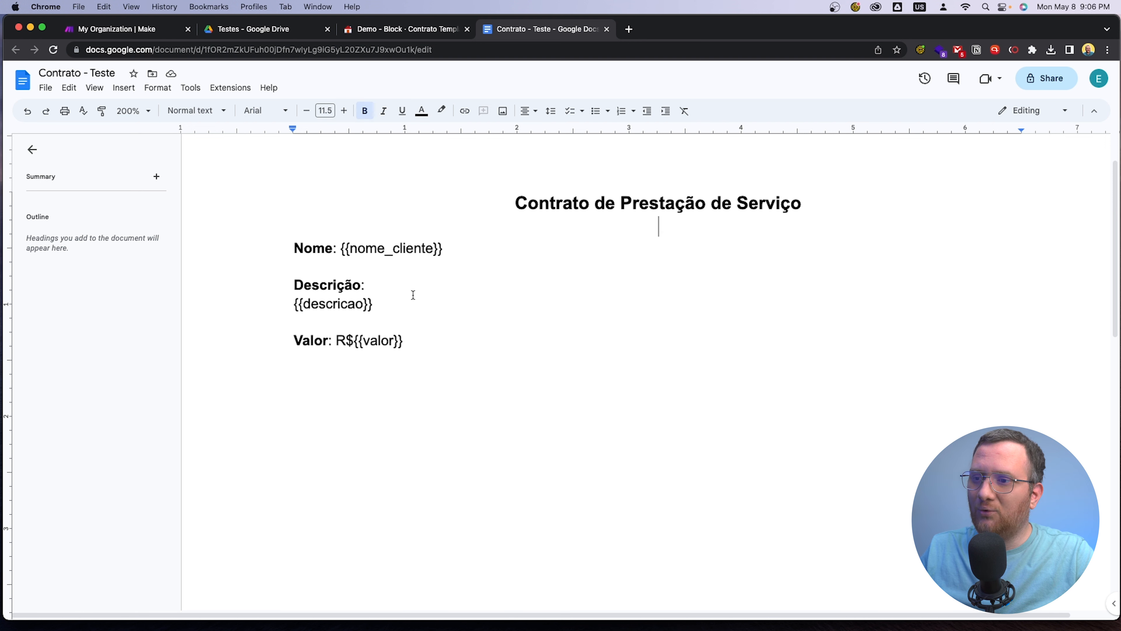
Add a sample filler line ending in the placeholder {{razao_social}} below the Valor line, and delete the whole line
{"action": "key", "text": "Return"}
{"action": "key", "text": "Return"}
{"action": "type", "text": "A;gfh s;og jer;soig he;rogj;ojg;rj esgjerjg"}
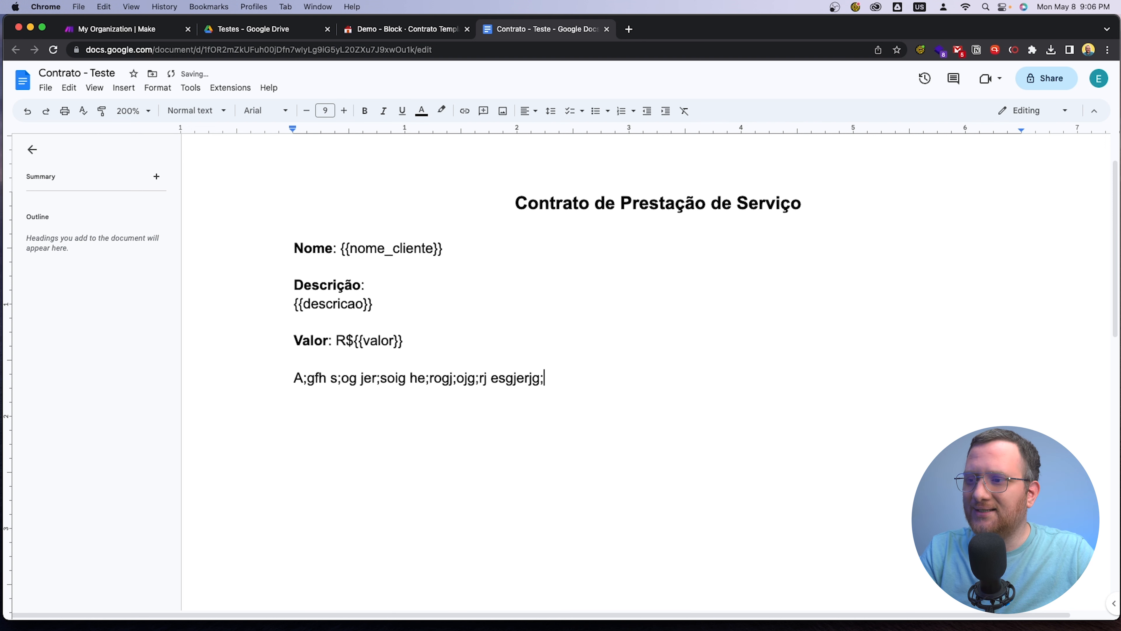
{"action": "type", "text": "; "}
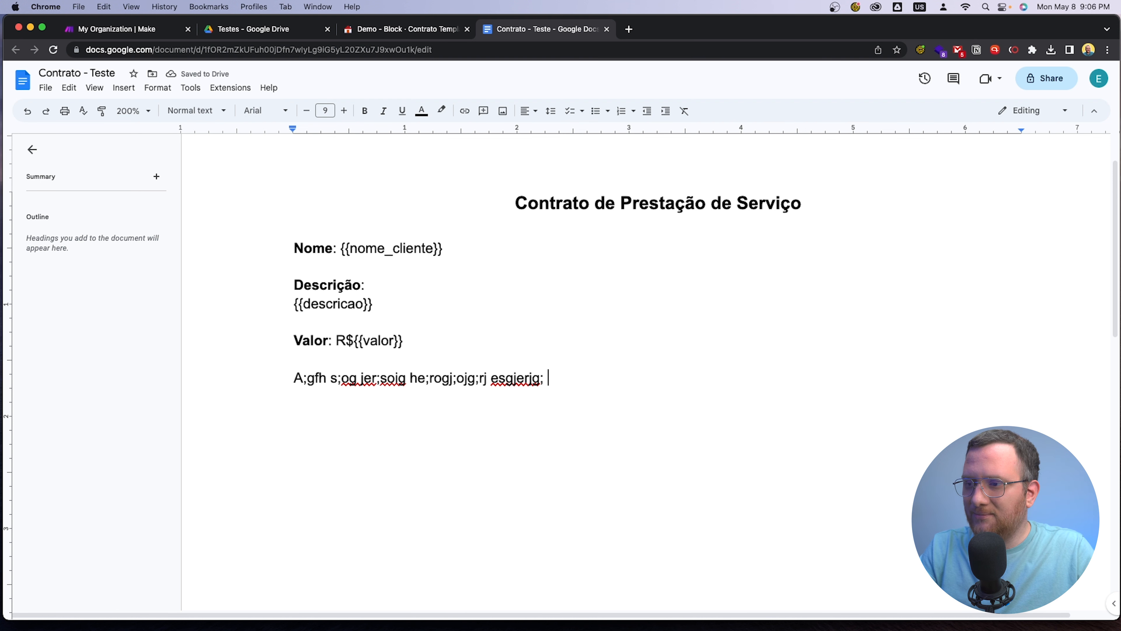
{"action": "type", "text": "`"}
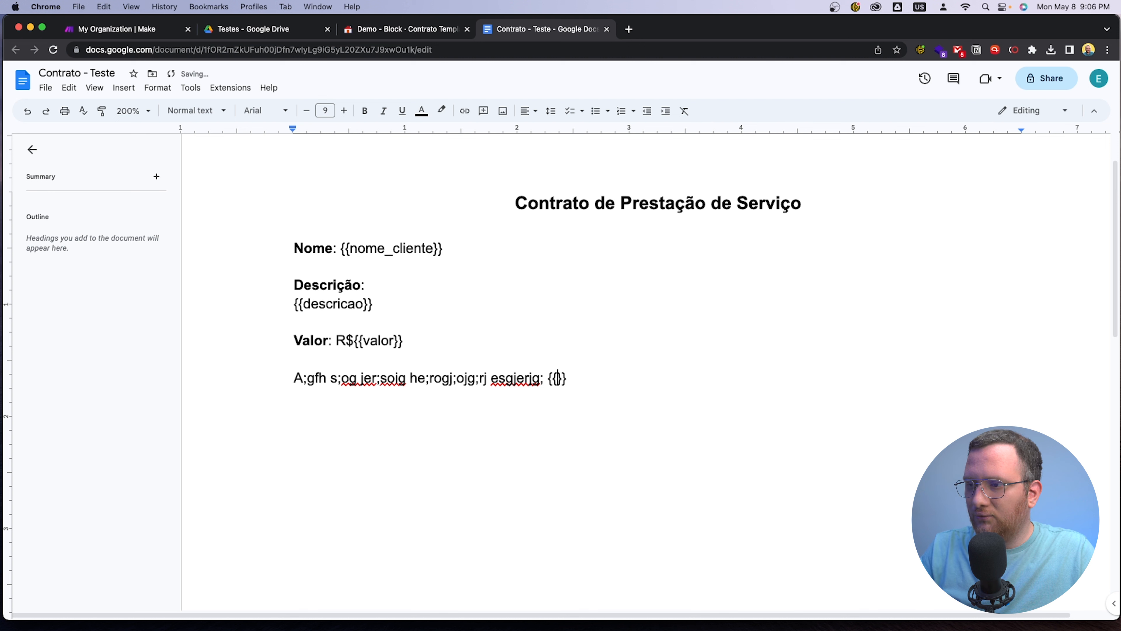
{"action": "type", "text": "razao_socia"}
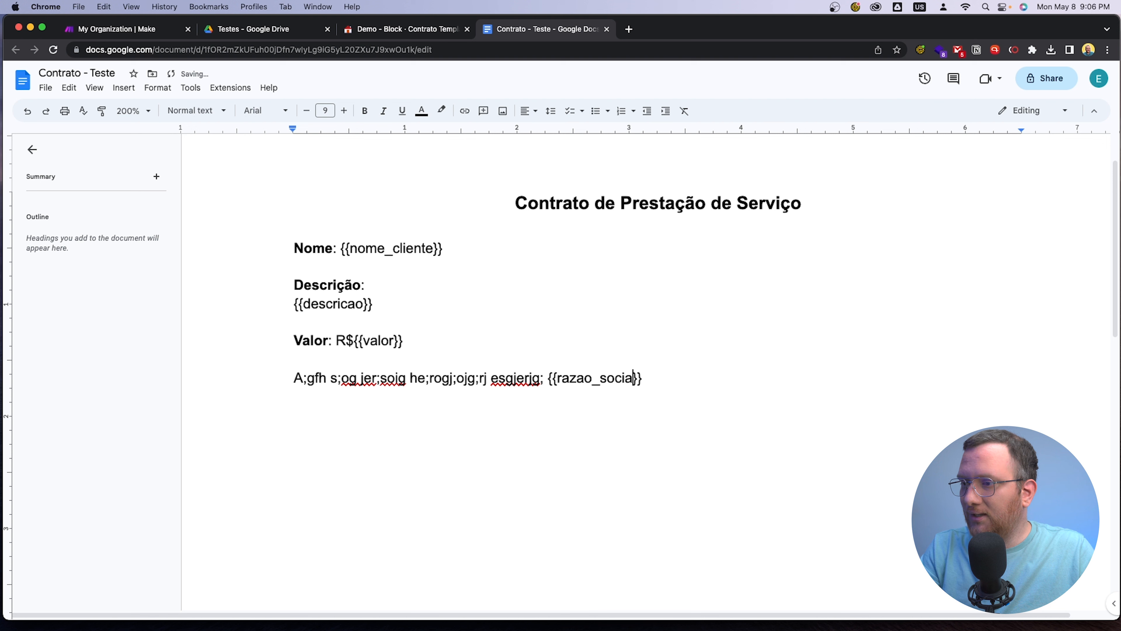
{"action": "type", "text": "l"}
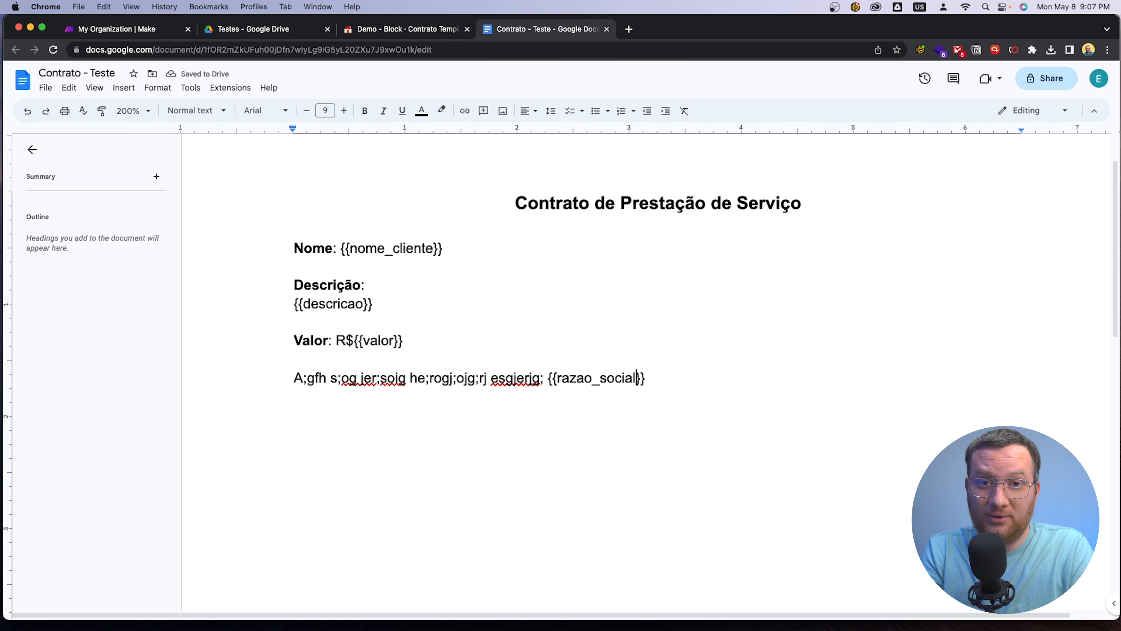
{"action": "left_click_drag", "start_coordinate": [657, 379], "coordinate": [264, 382]}
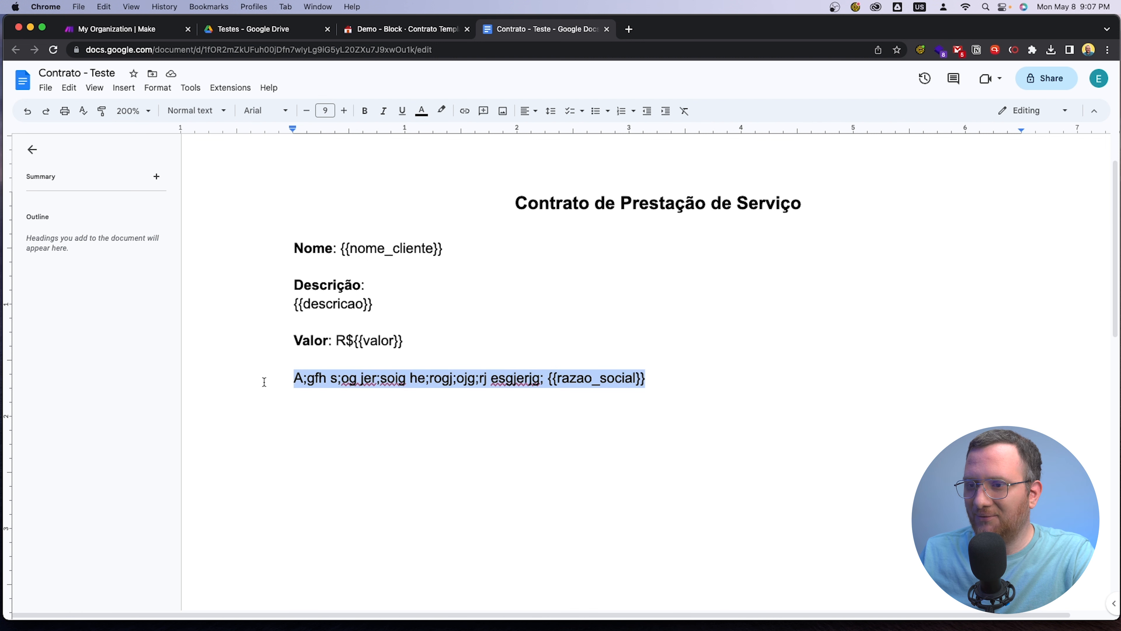
{"action": "key", "text": "BackSpace"}
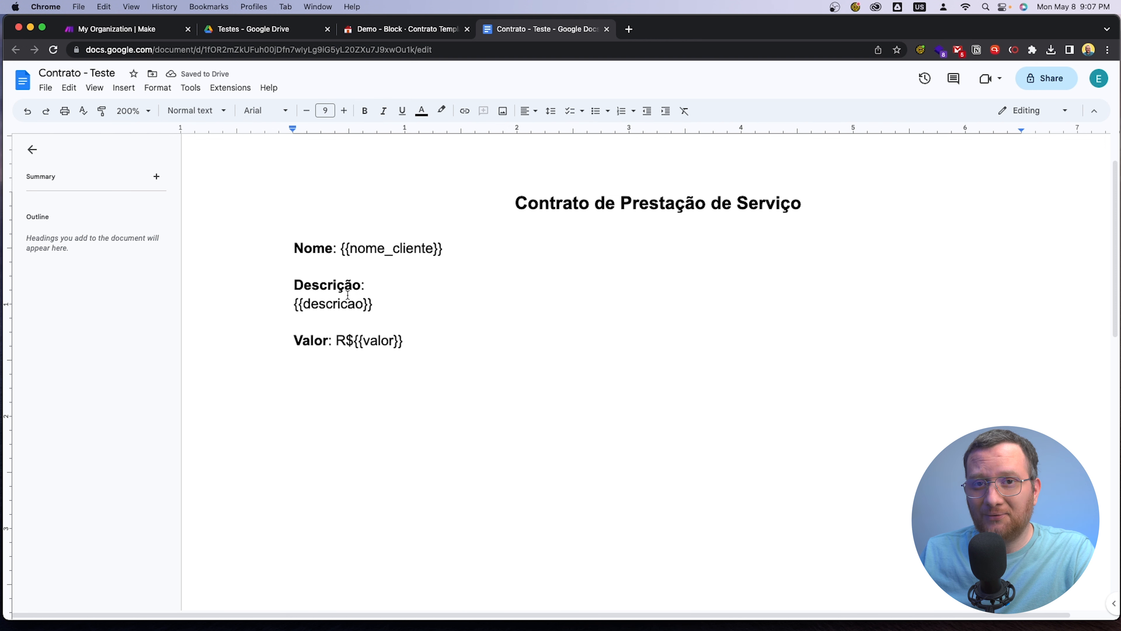
Switch to the Coda document and add a Button column at the end of the Contratos table
{"action": "left_click", "coordinate": [411, 30]}
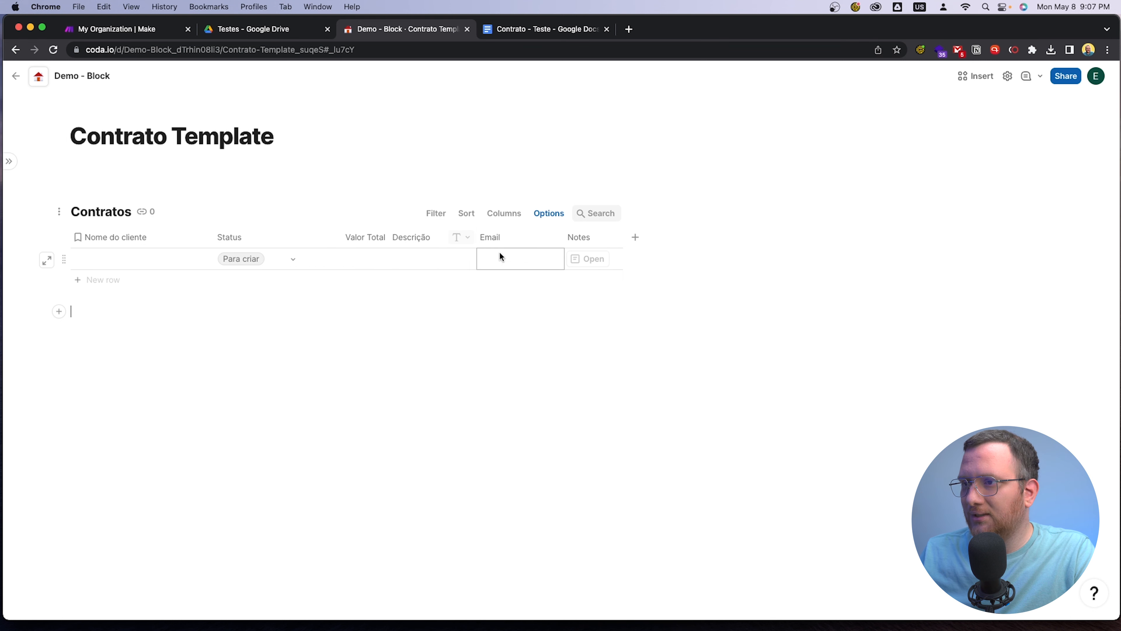
{"action": "left_click", "coordinate": [635, 237]}
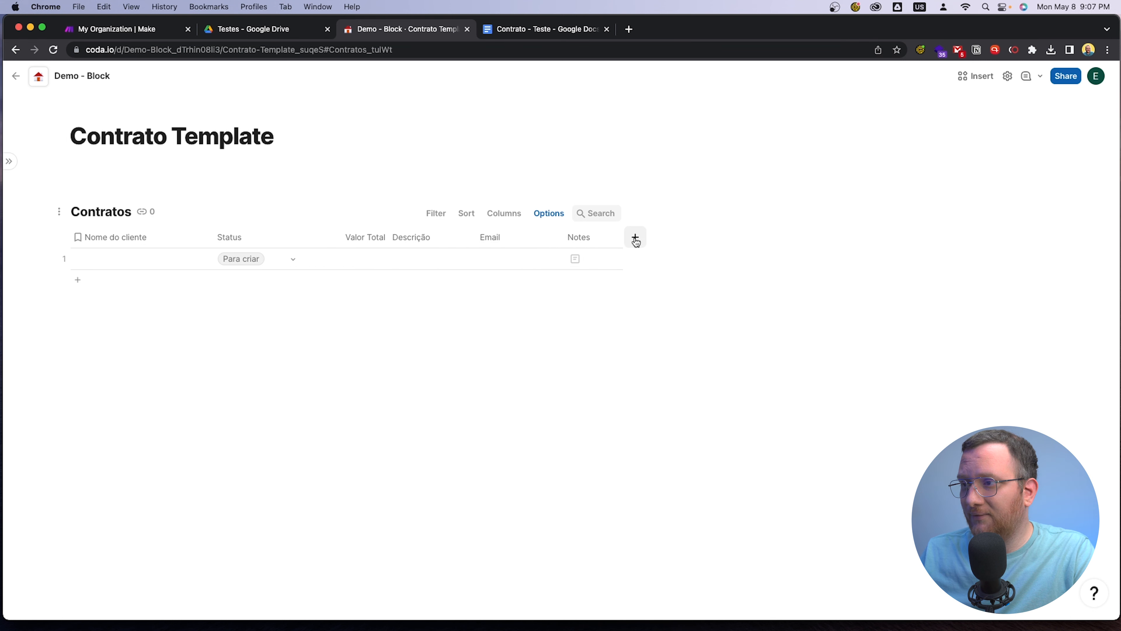
{"action": "type", "text": "Butt"}
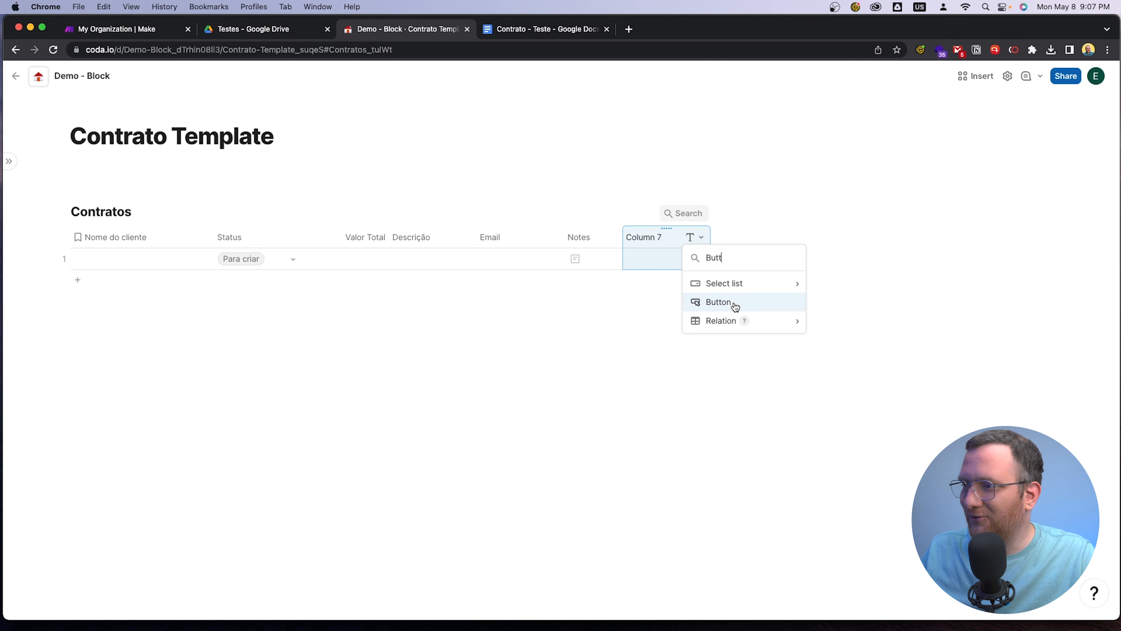
{"action": "left_click", "coordinate": [719, 302]}
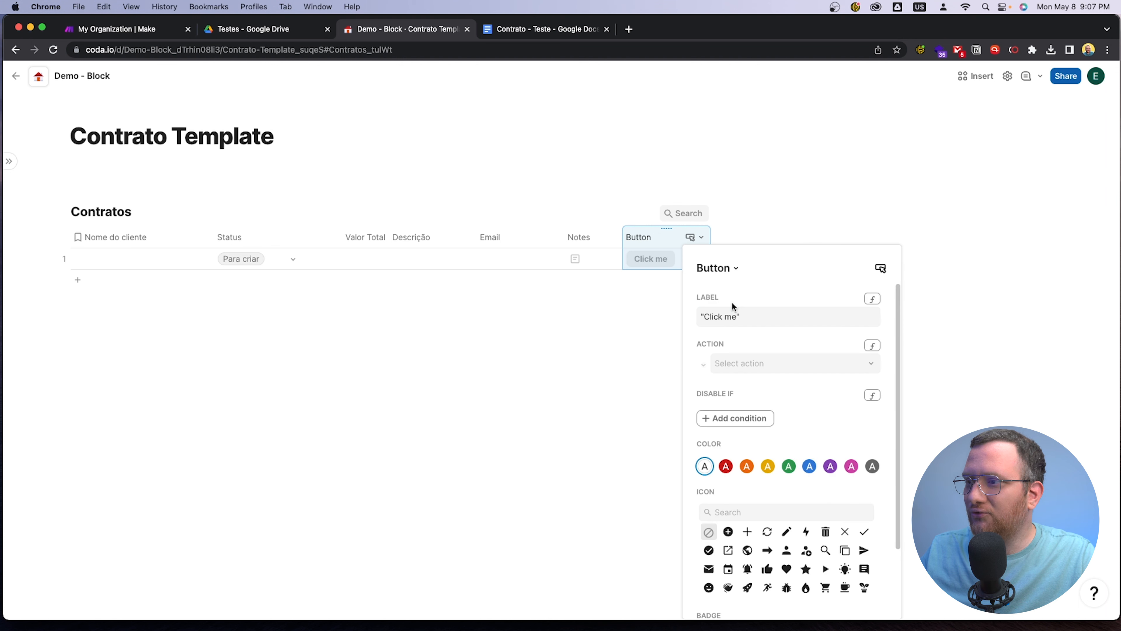
Set the label of the new button column to Enviar Email
{"action": "left_click", "coordinate": [743, 316]}
{"action": "left_click_drag", "start_coordinate": [753, 316], "coordinate": [693, 319]}
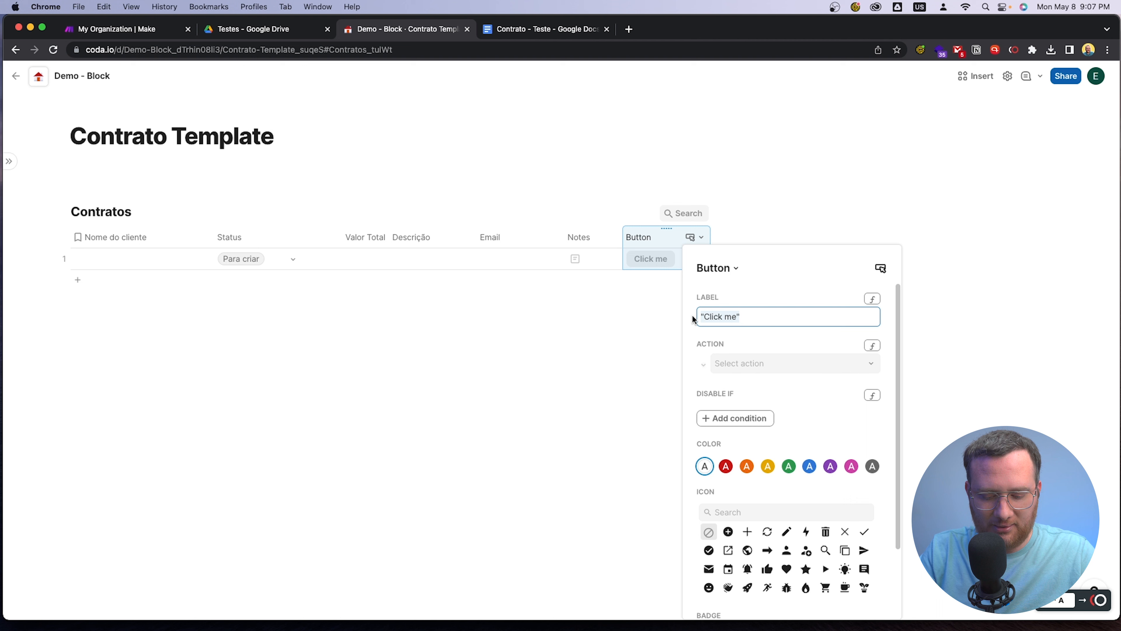
{"action": "type", "text": "Envia"}
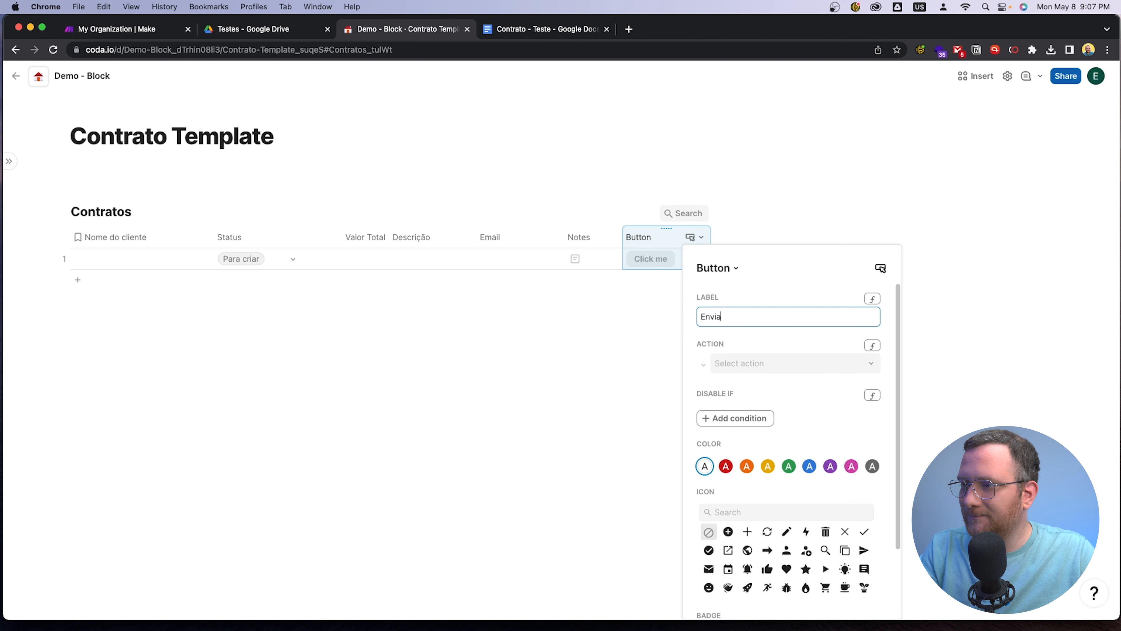
{"action": "type", "text": "r Email"}
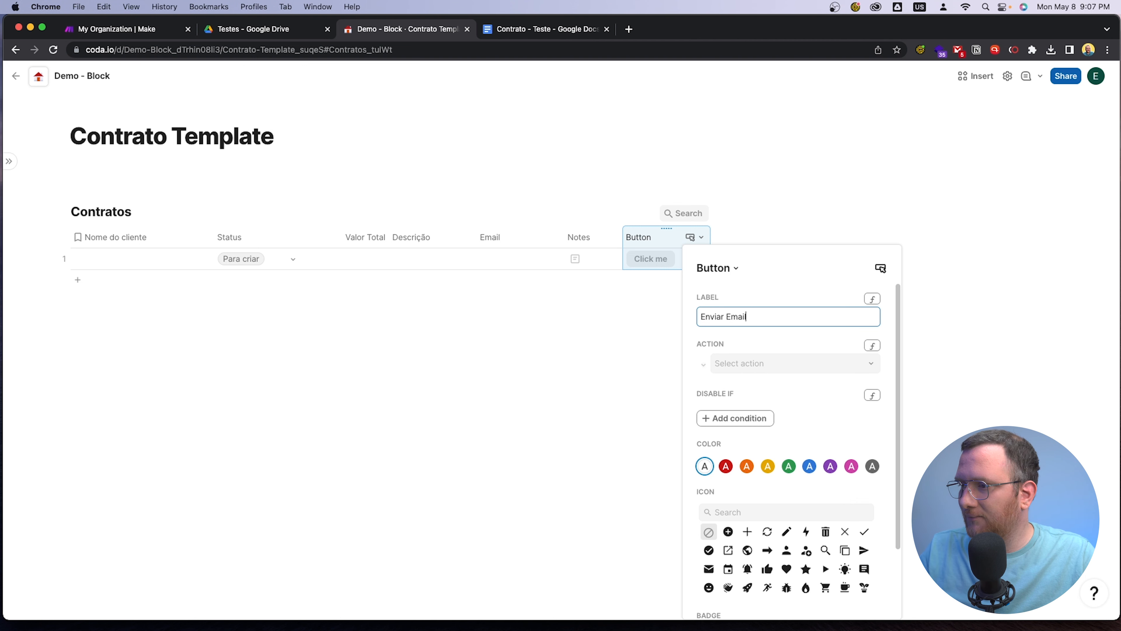
Color the Enviar Email button blue and give it the paper plane icon, leaving its action unset
{"action": "left_click", "coordinate": [764, 362]}
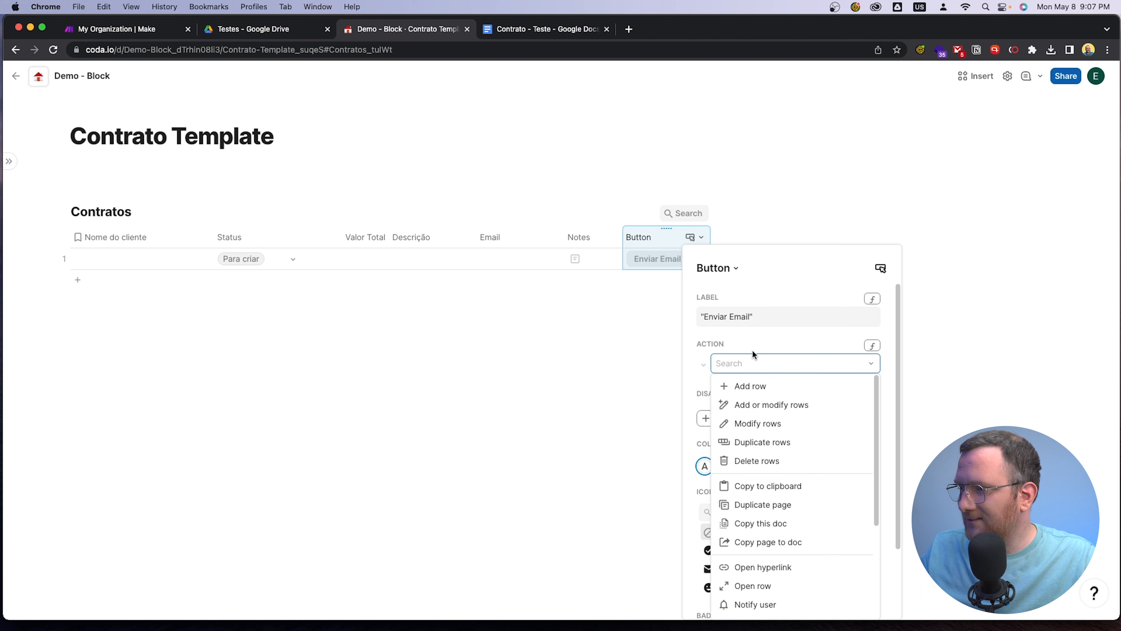
{"action": "left_click", "coordinate": [752, 349]}
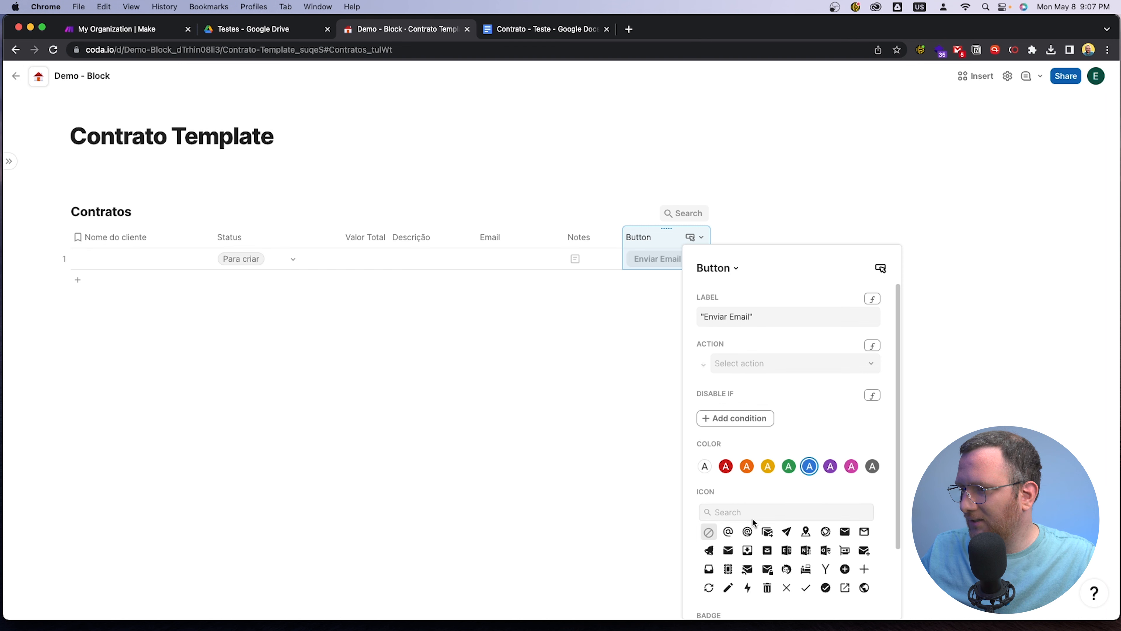
{"action": "left_click", "coordinate": [787, 532]}
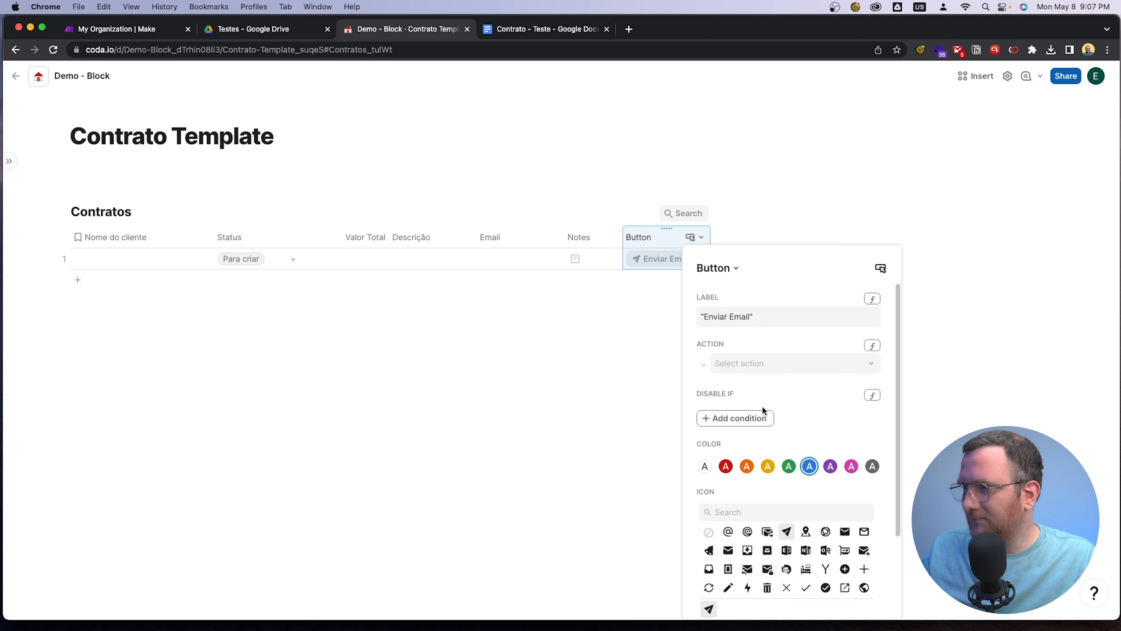
{"action": "left_click", "coordinate": [663, 342]}
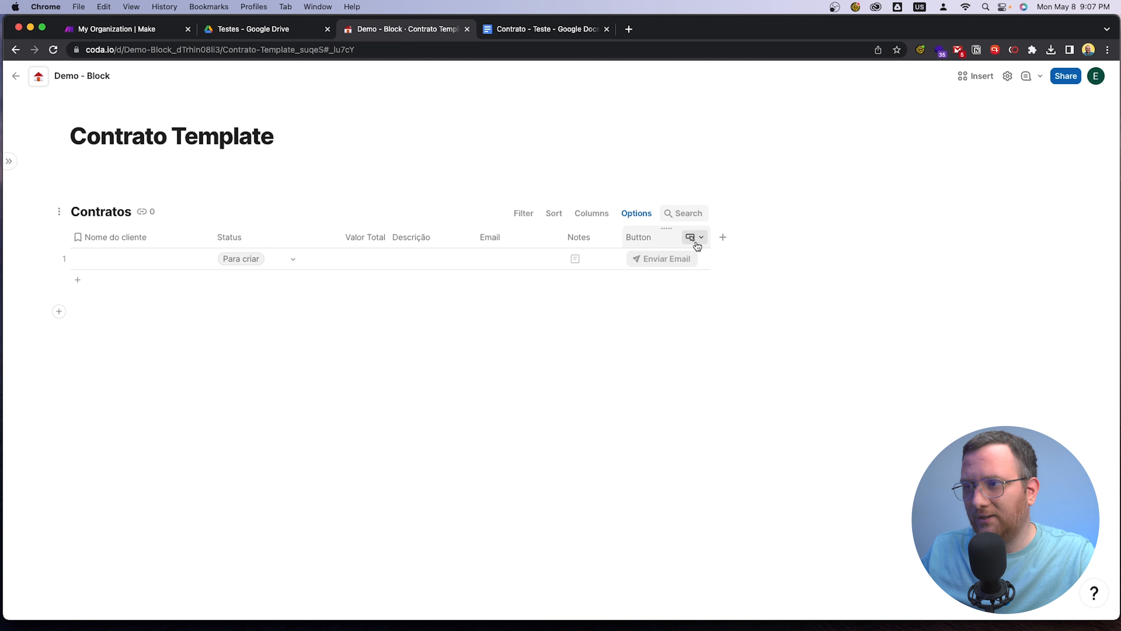
Move the Notes column after the Button column and widen the Nome do cliente column of the Contratos table
{"action": "left_click_drag", "start_coordinate": [583, 238], "coordinate": [682, 238]}
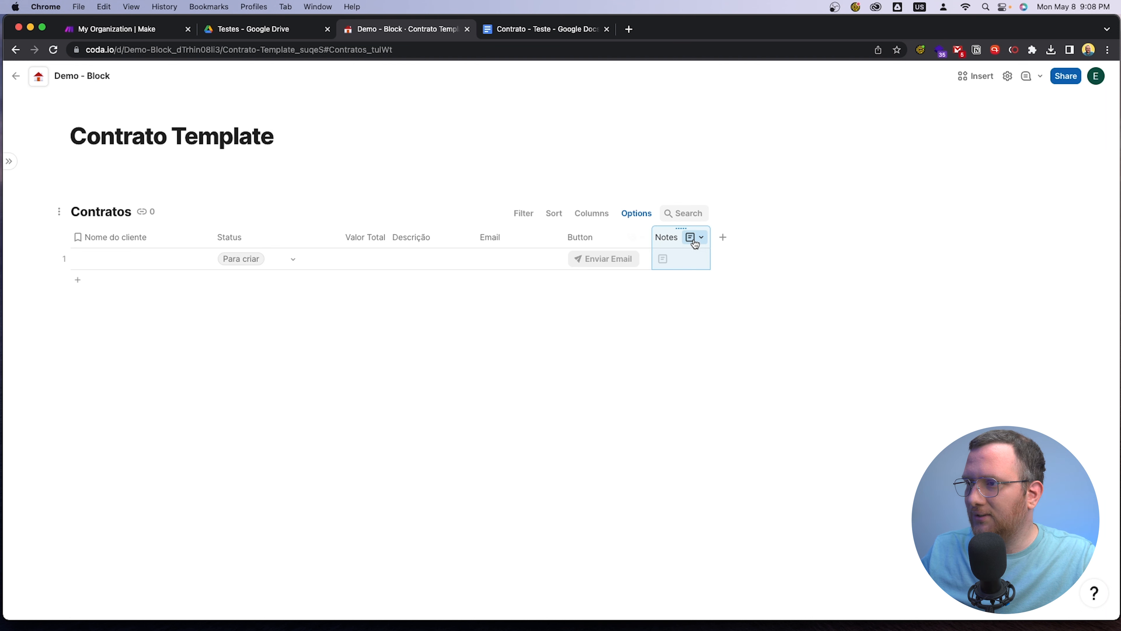
{"action": "left_click", "coordinate": [611, 313]}
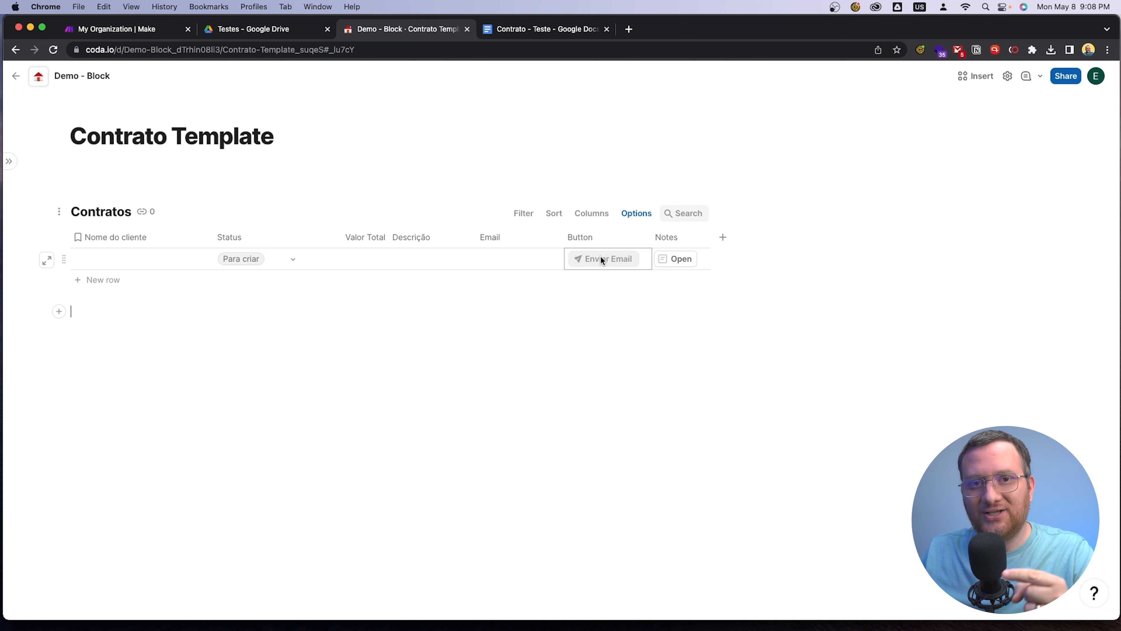
{"action": "left_click_drag", "start_coordinate": [213, 230], "coordinate": [243, 231]}
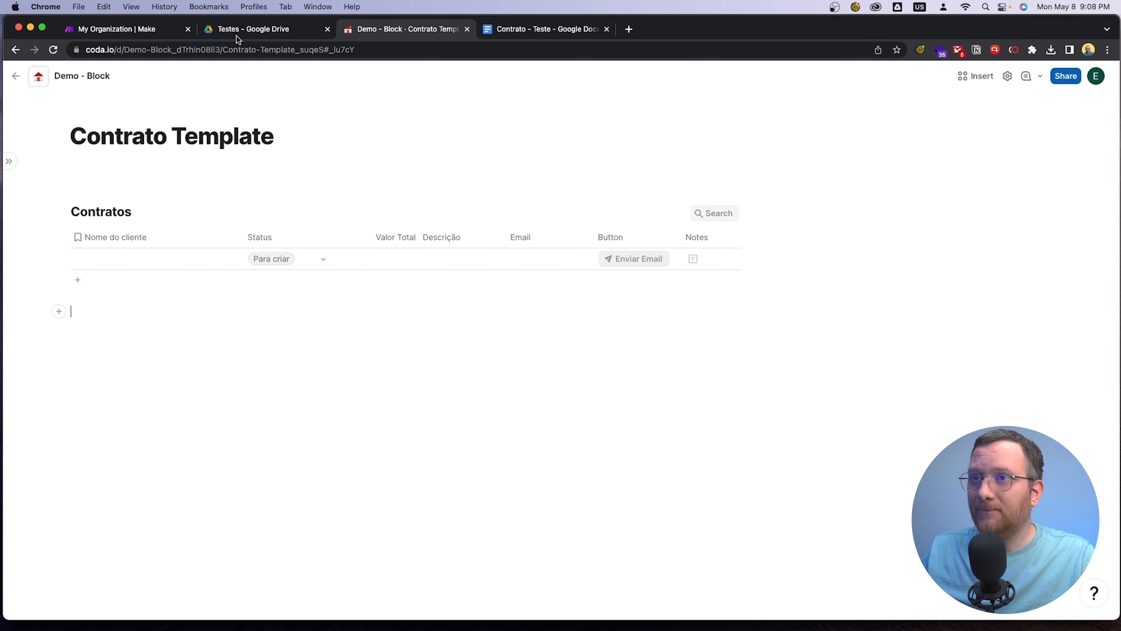
Switch to the Make organization dashboard and place its browser tab between the Google Drive and Coda tabs
{"action": "left_click", "coordinate": [117, 30]}
{"action": "left_click_drag", "start_coordinate": [116, 30], "coordinate": [260, 30]}
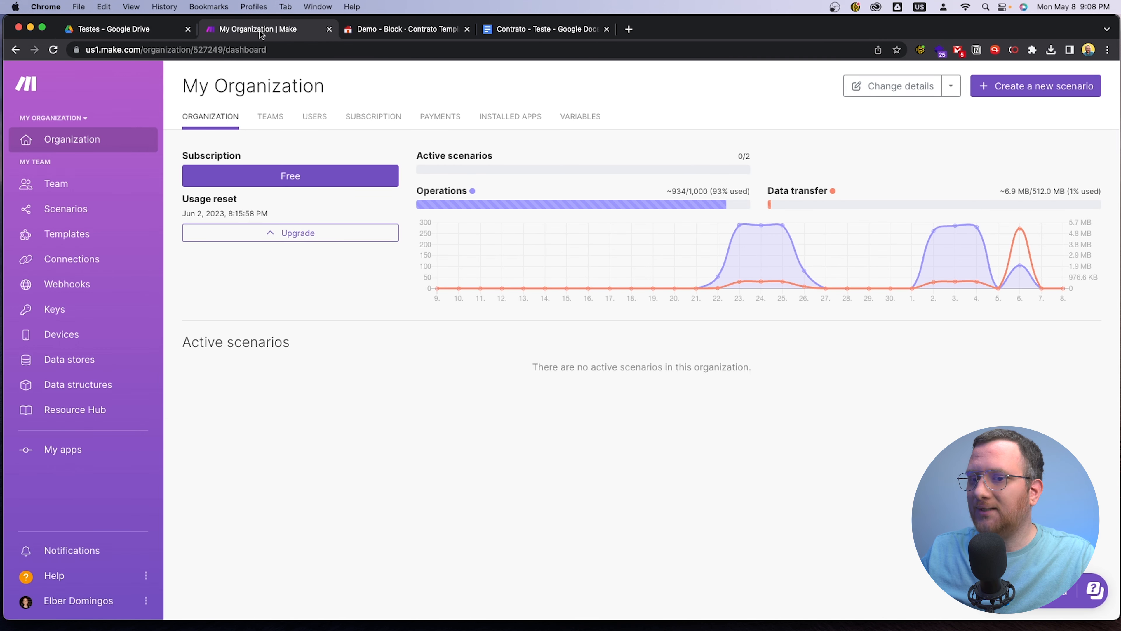
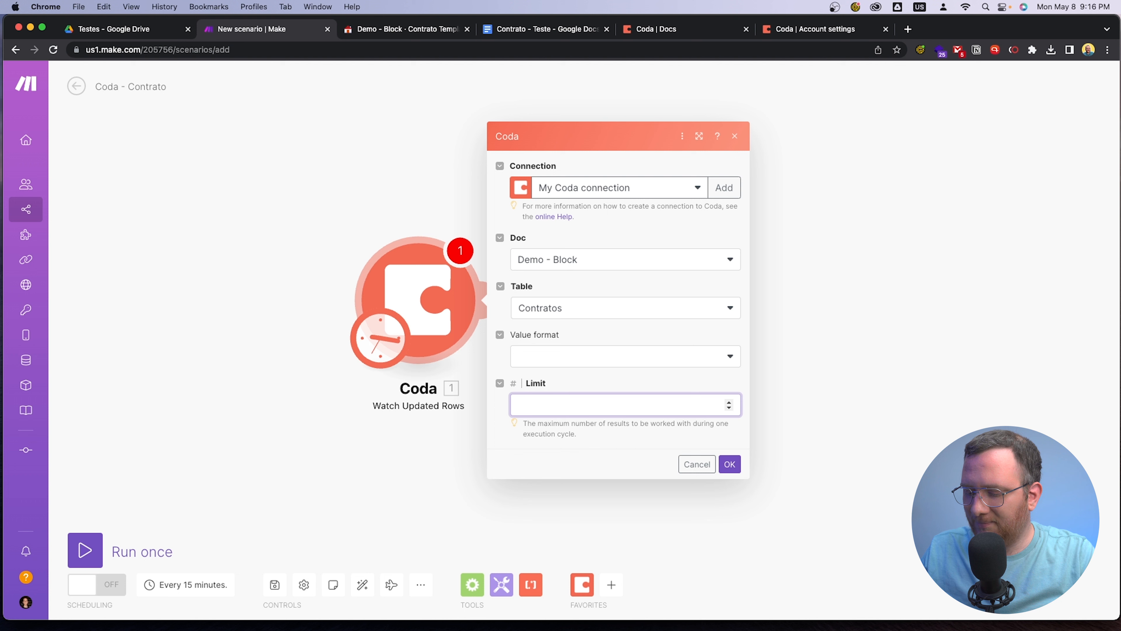
Limit the Coda Watch Updated Rows module to 20 results and have it start from now on
{"action": "type", "text": "20"}
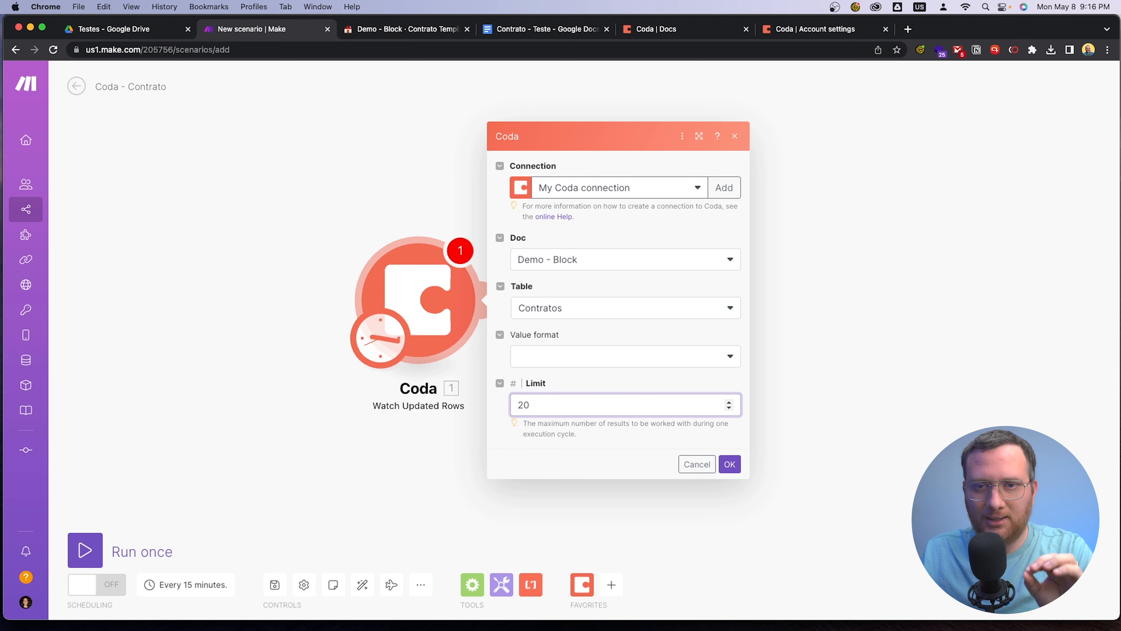
{"action": "left_click", "coordinate": [730, 463]}
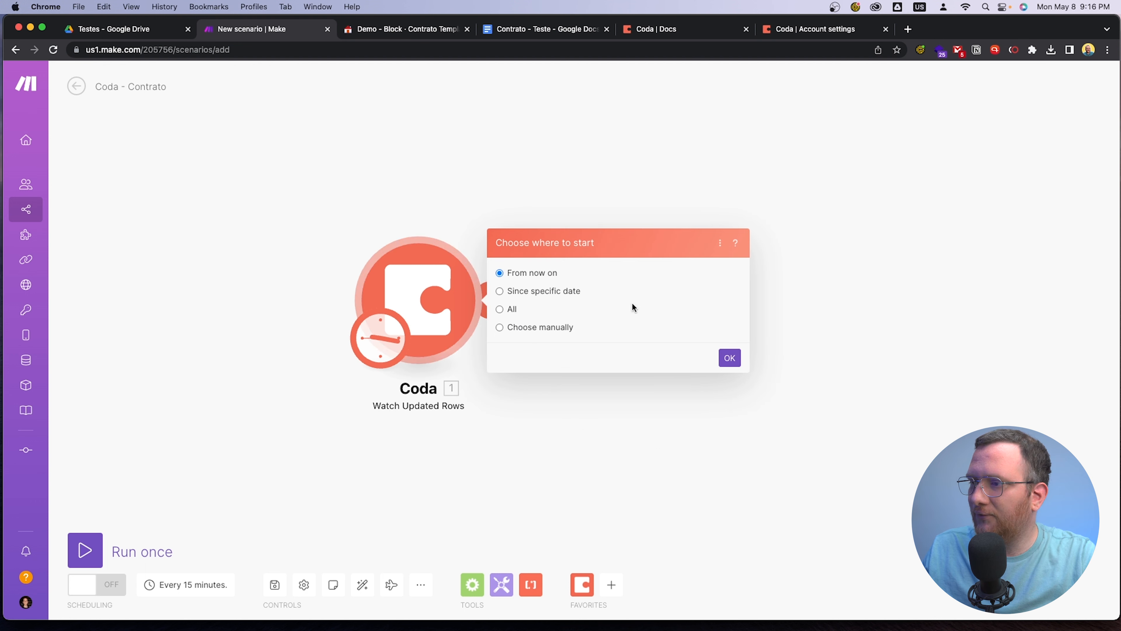
{"action": "left_click", "coordinate": [729, 358]}
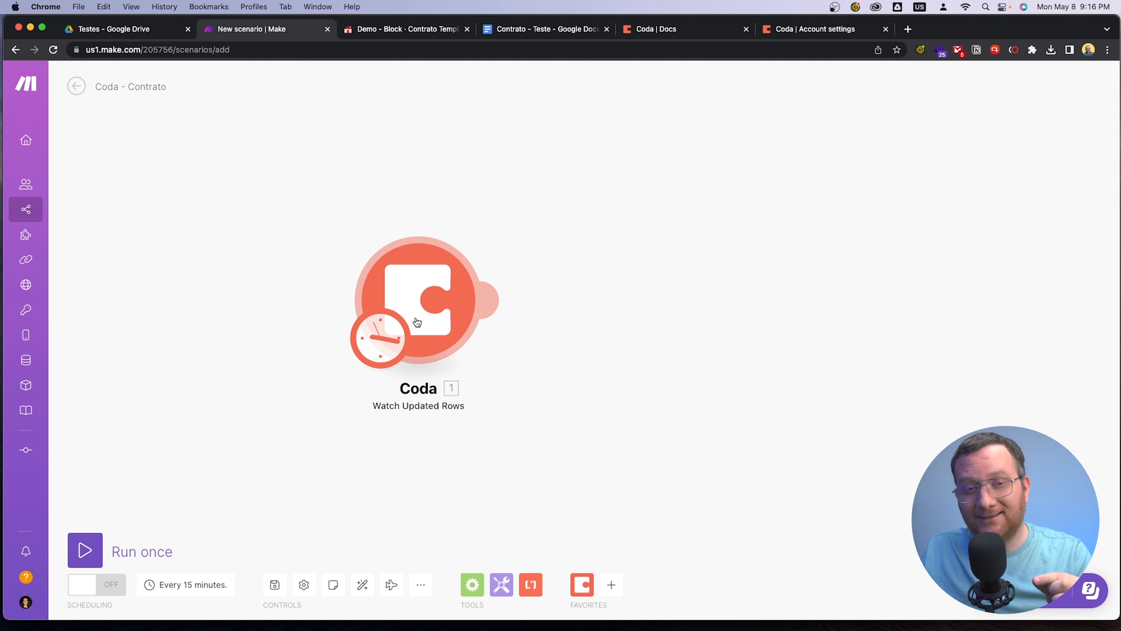
{"action": "left_click", "coordinate": [422, 294]}
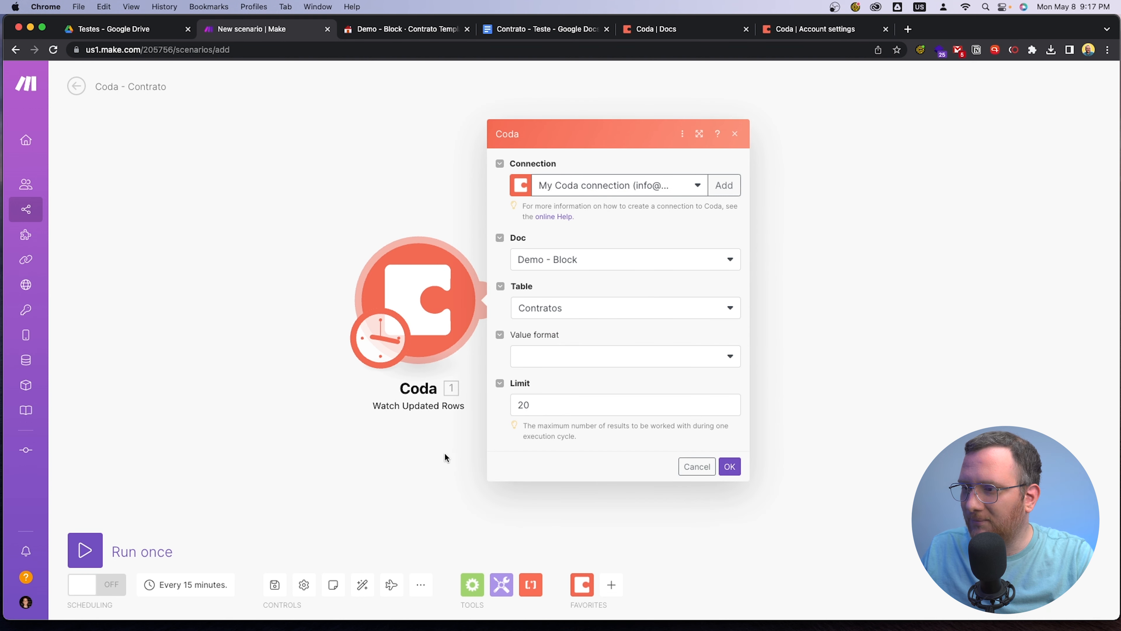
{"action": "left_click", "coordinate": [423, 464]}
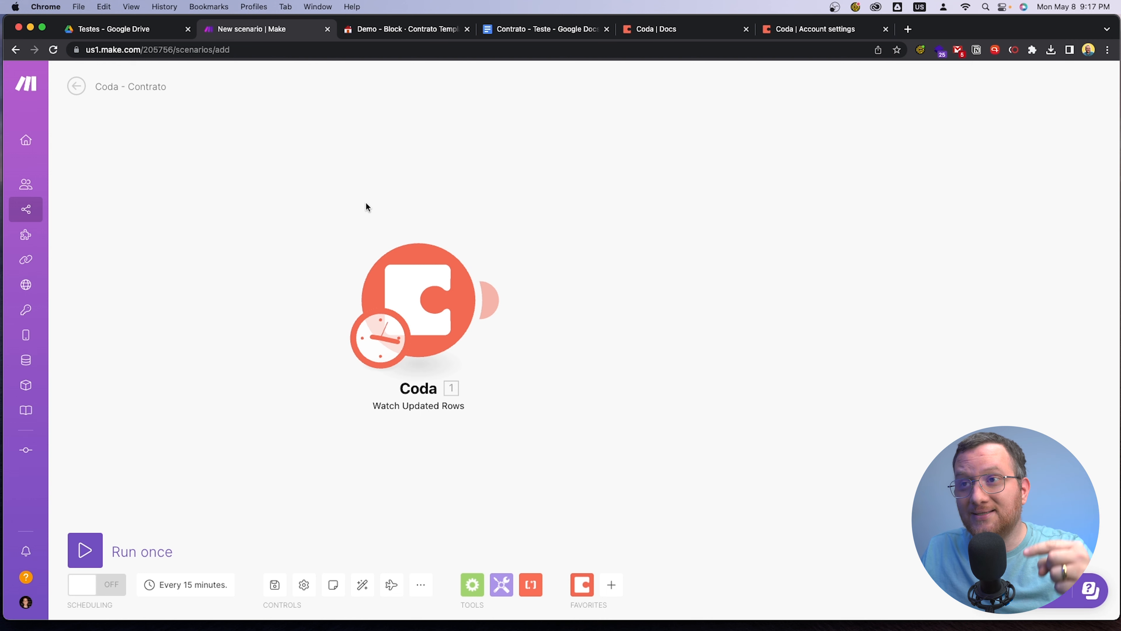
Switch to the Coda Contratos table and fill the first row with the client's name and a Valor Total of 1000
{"action": "left_click", "coordinate": [374, 29]}
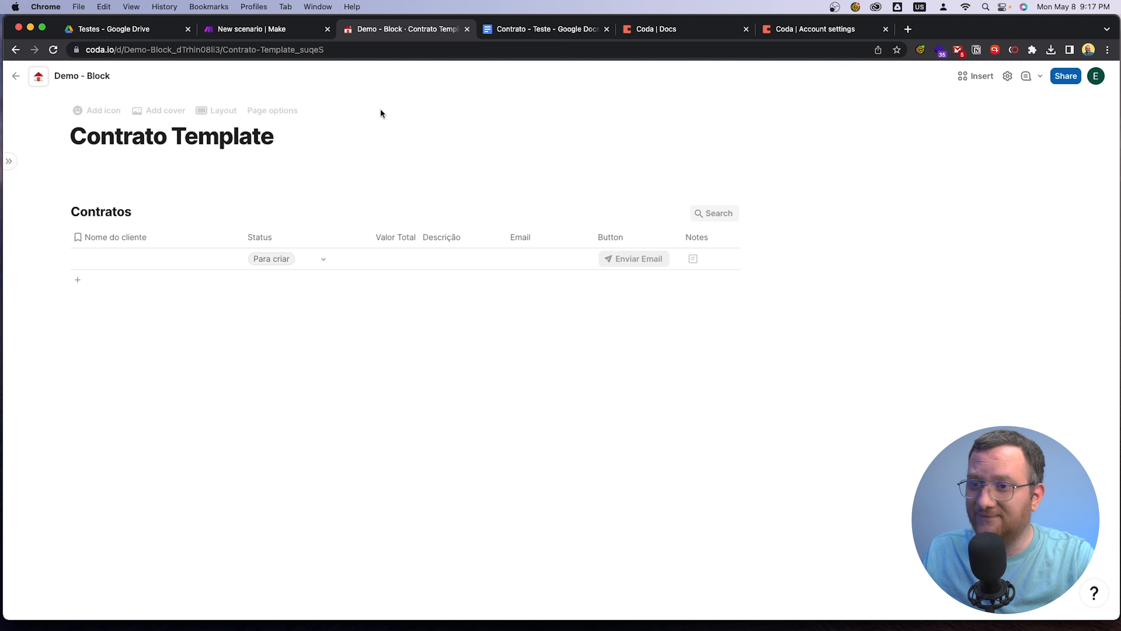
{"action": "left_click", "coordinate": [131, 258]}
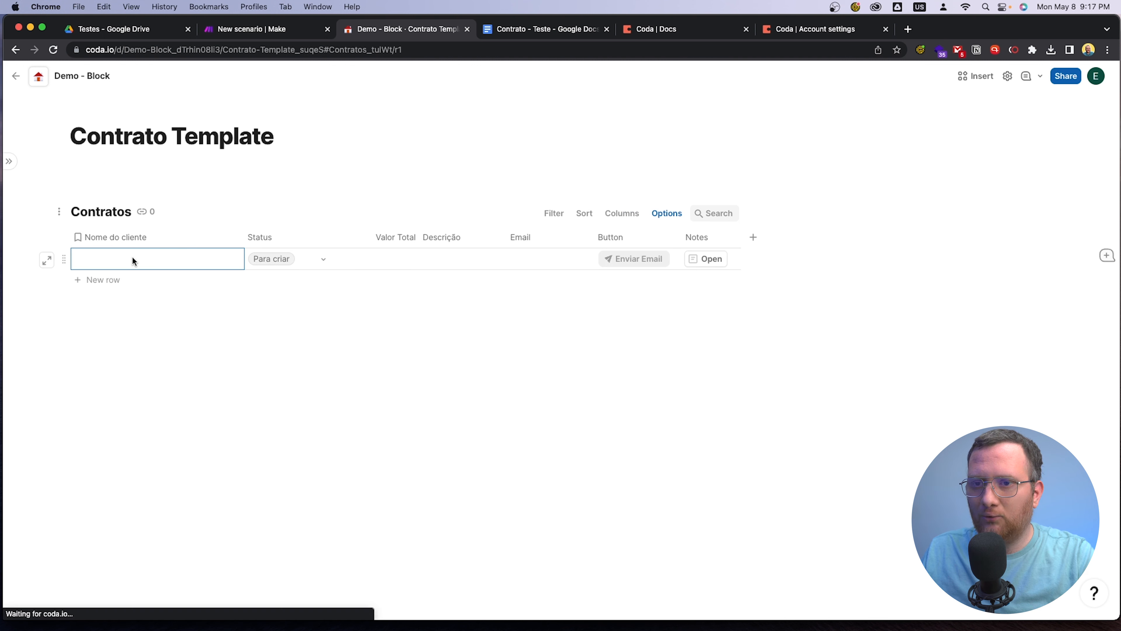
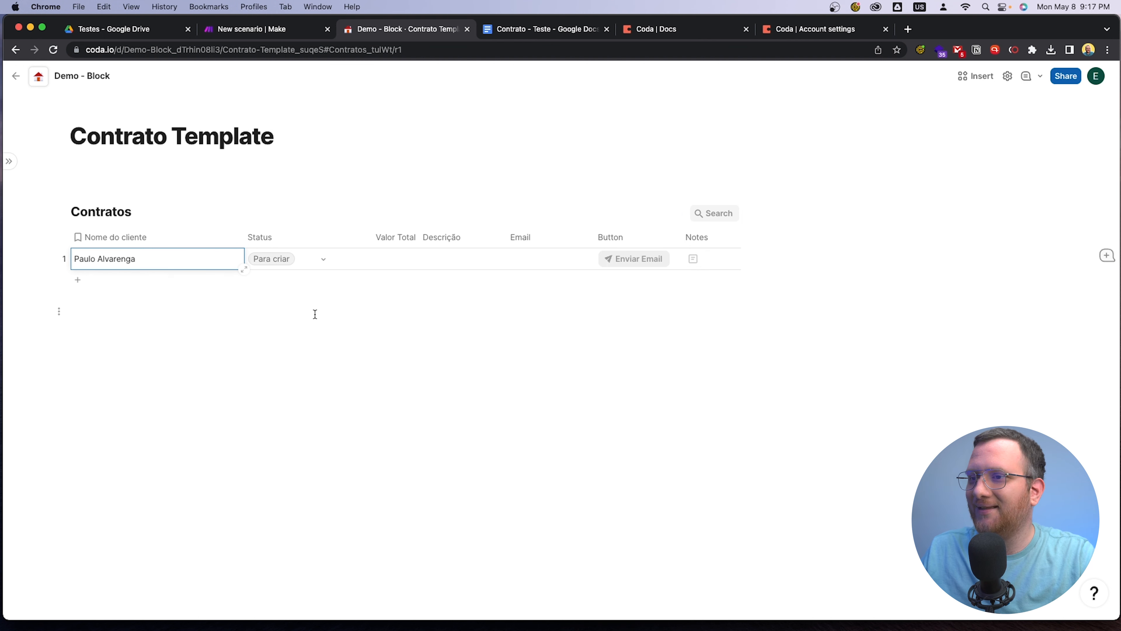
{"action": "left_click", "coordinate": [372, 261]}
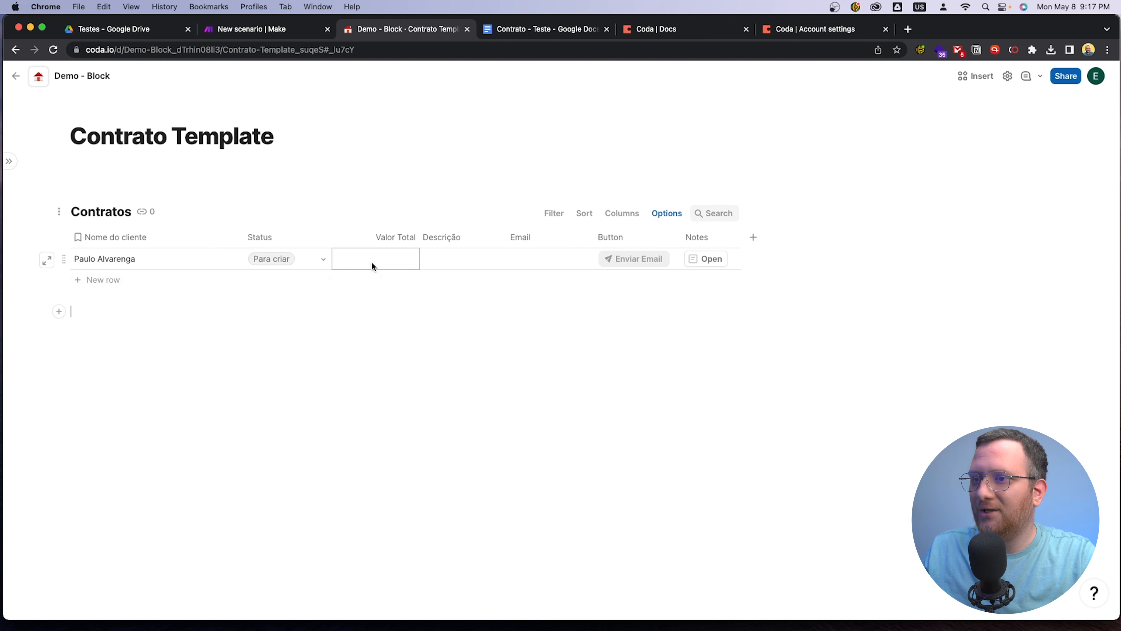
{"action": "type", "text": "1000"}
{"action": "left_click", "coordinate": [396, 379]}
Widen the Descrição column and enter "Atividade 1 - R$500,00" and "Atividade 2 - R$500,00" on two lines of the first row's cell
{"action": "left_click", "coordinate": [455, 261]}
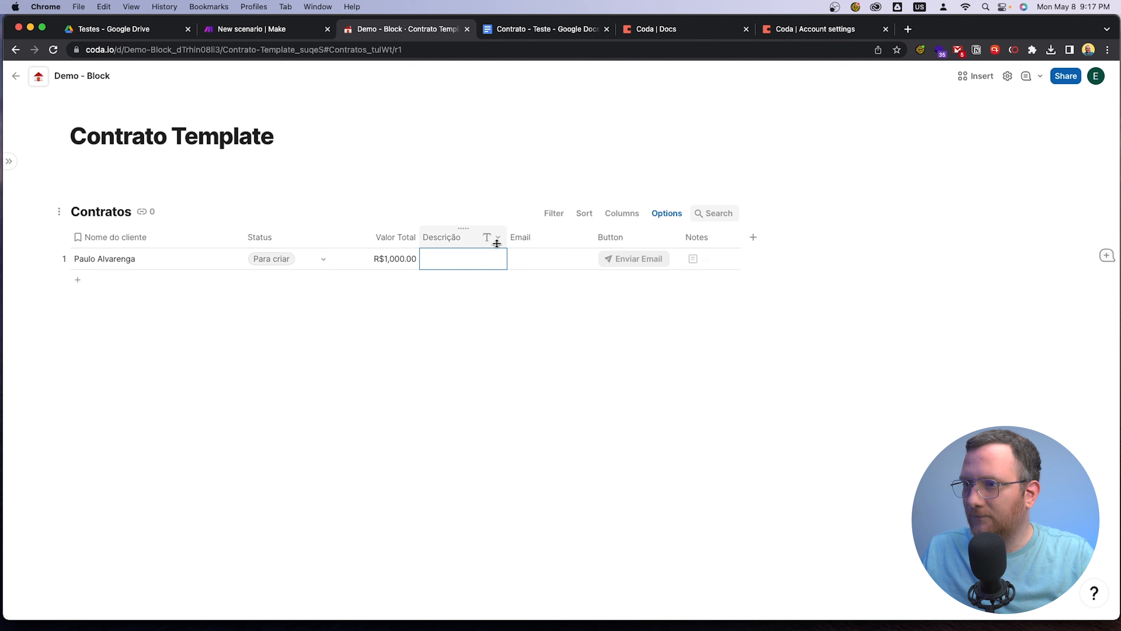
{"action": "left_click_drag", "start_coordinate": [507, 237], "coordinate": [575, 237]}
{"action": "left_click", "coordinate": [500, 267]}
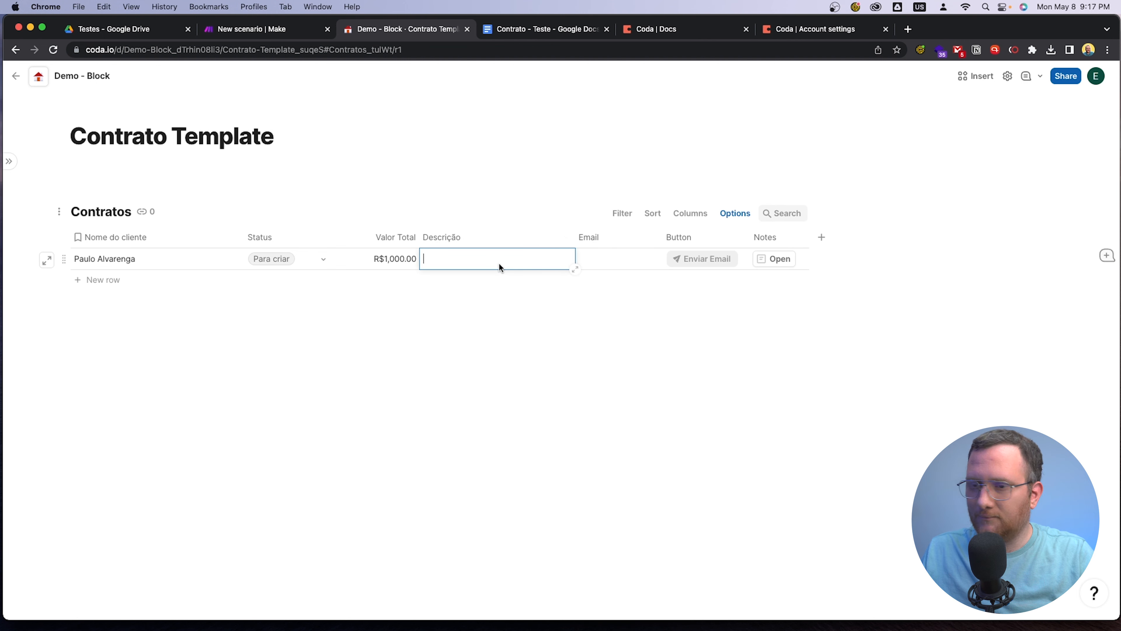
{"action": "type", "text": "Atividade"}
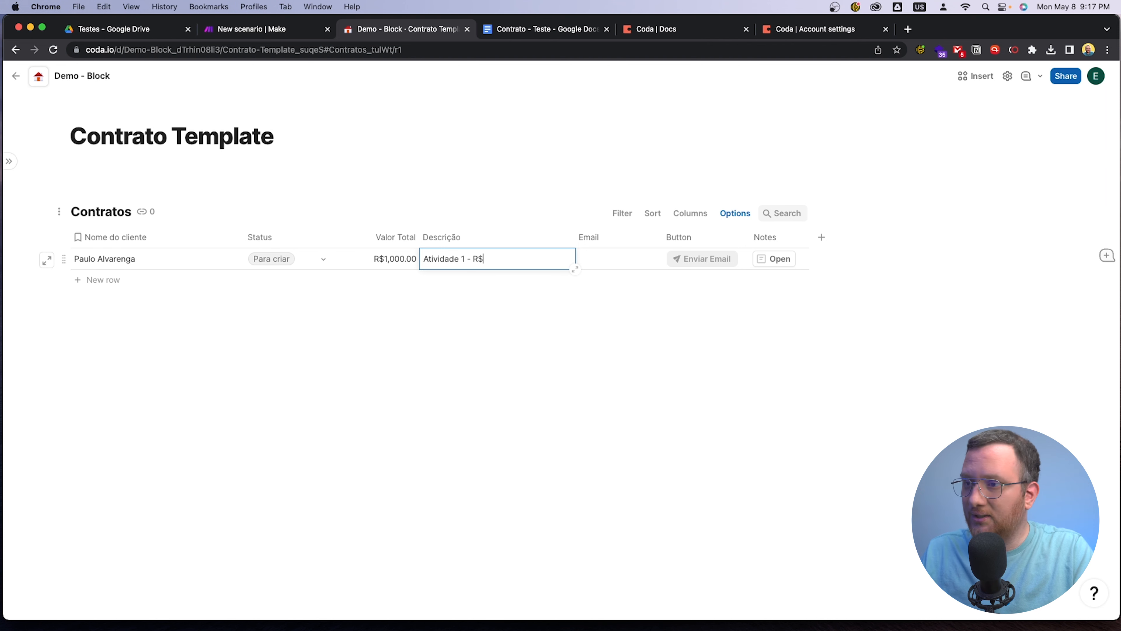
{"action": "type", "text": "1 - R$500,00"}
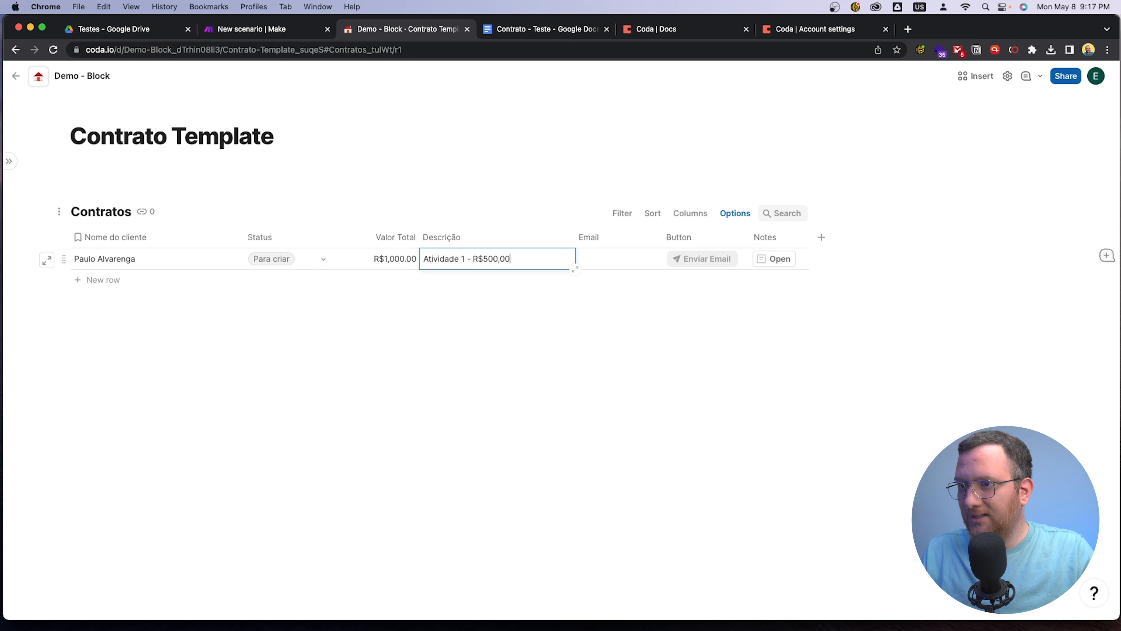
{"action": "key", "text": "shift+Return"}
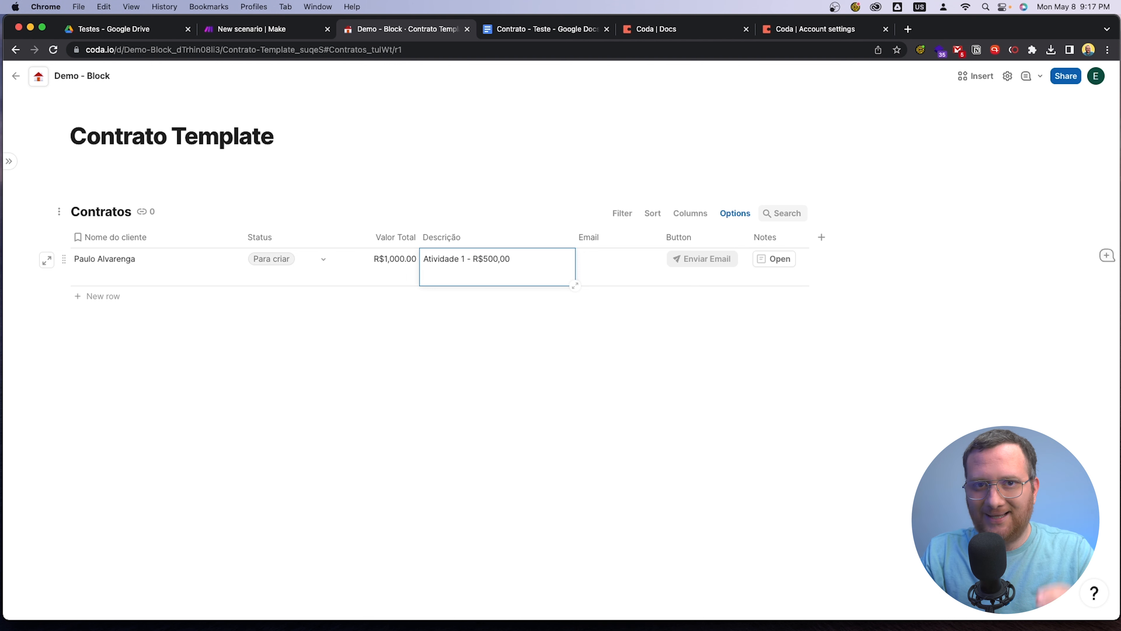
{"action": "type", "text": "Atividade 2 -"}
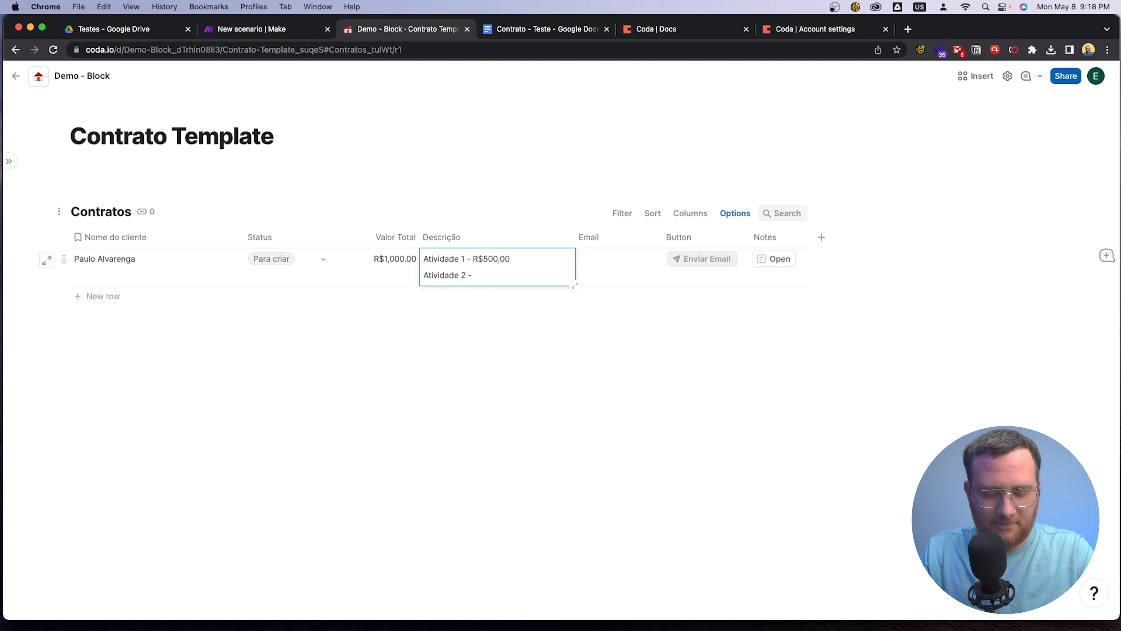
{"action": "type", "text": " R$500,00"}
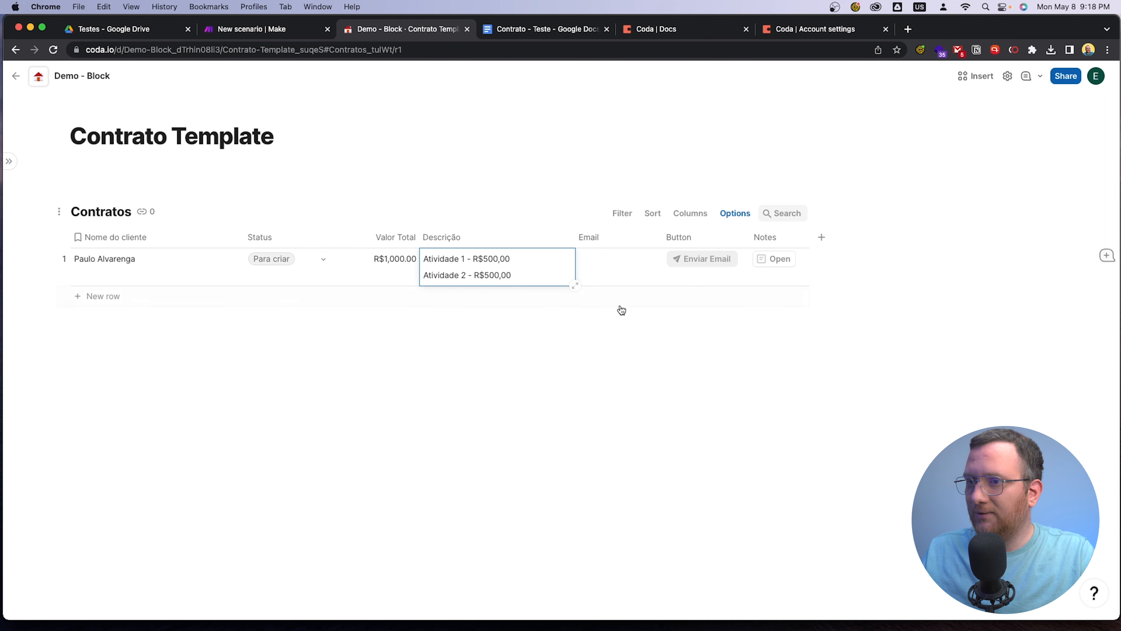
{"action": "left_click", "coordinate": [468, 368]}
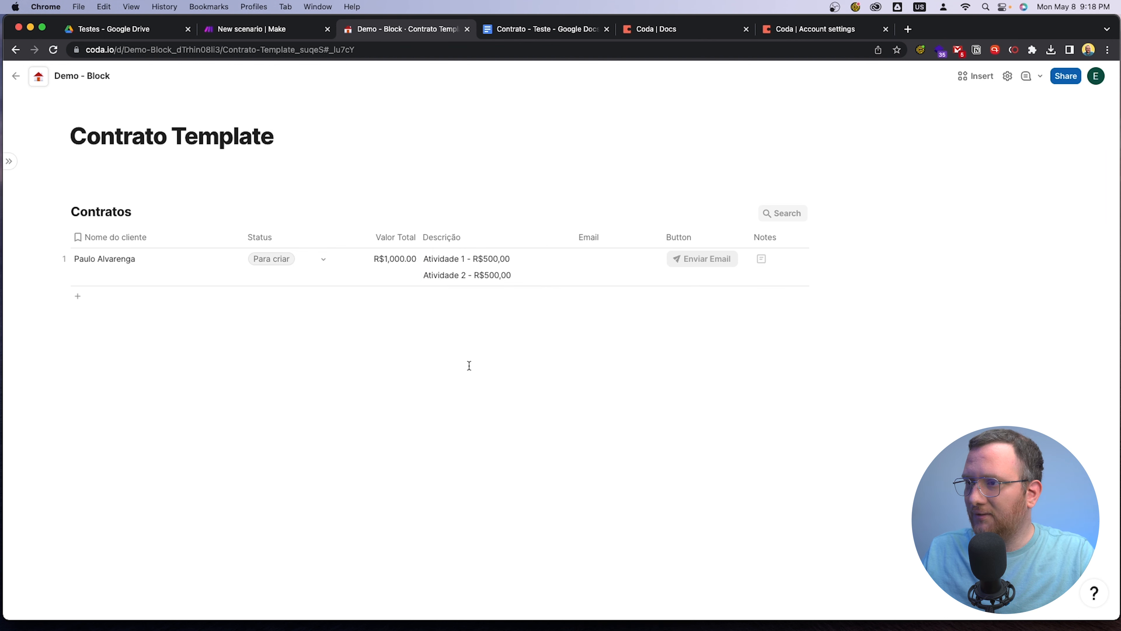
Widen the Email column and fill in the contact's e-mail in the first row of Contratos
{"action": "left_click", "coordinate": [630, 265]}
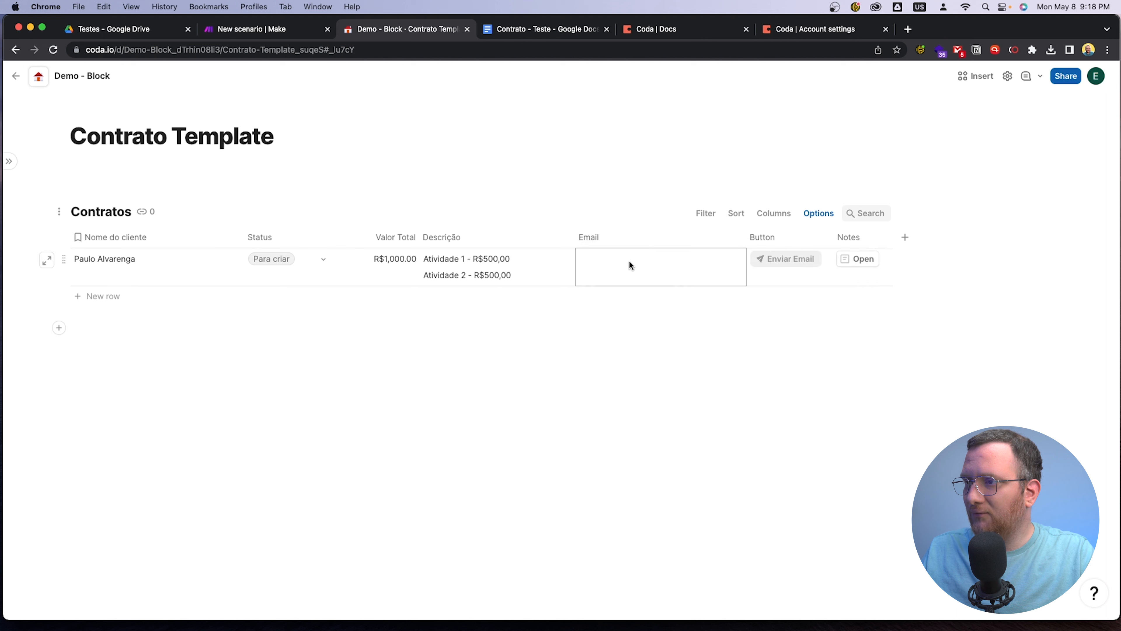
{"action": "left_click", "coordinate": [631, 263]}
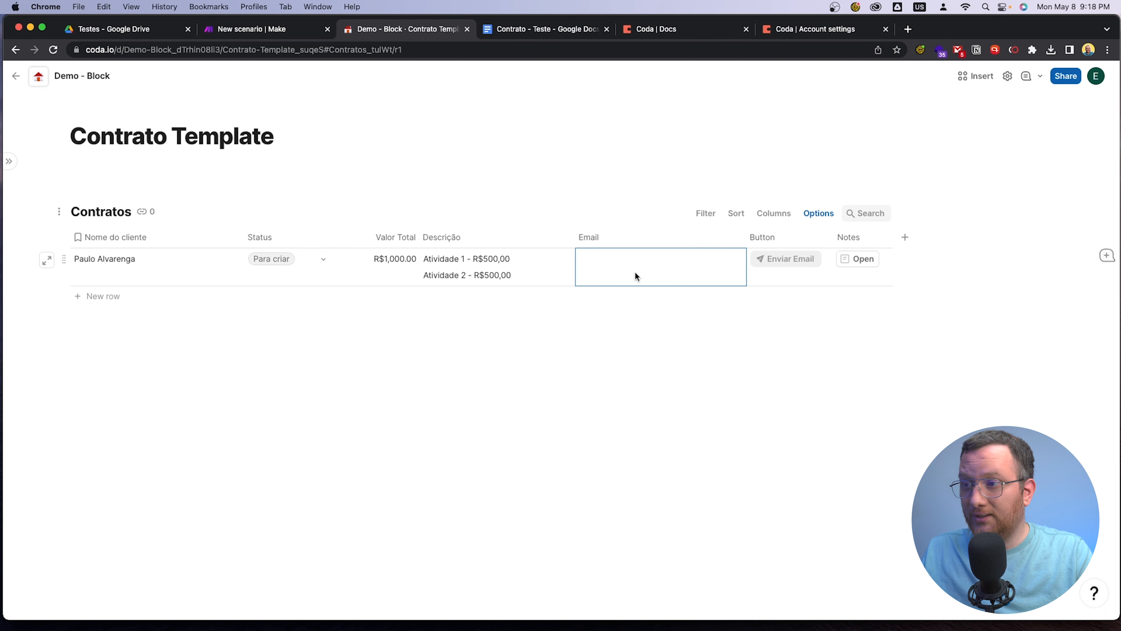
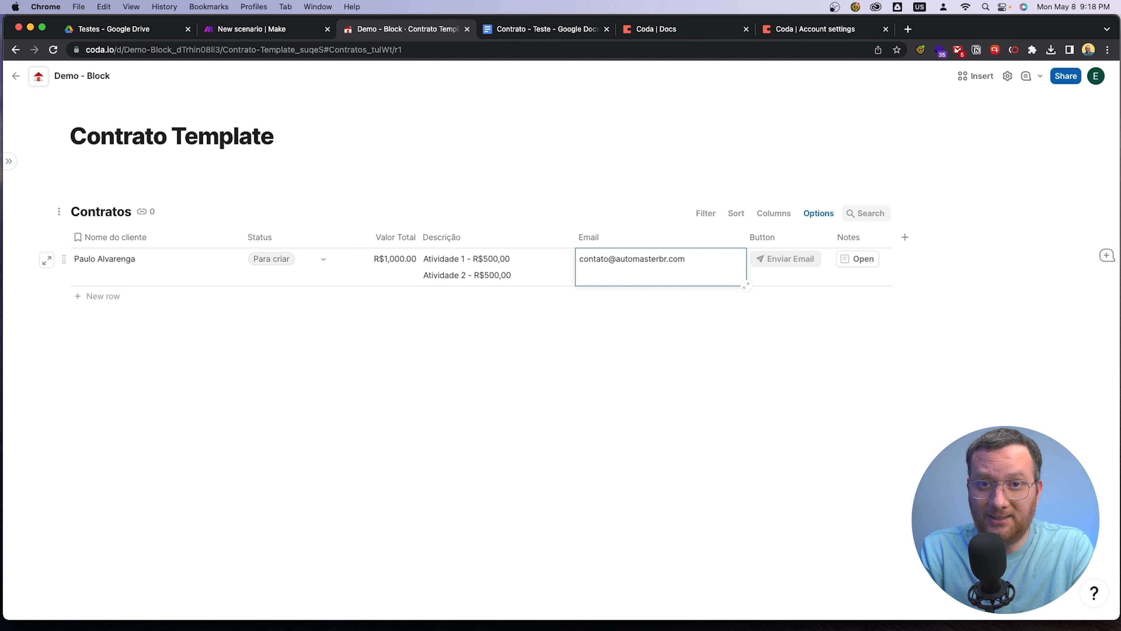
{"action": "left_click", "coordinate": [600, 356]}
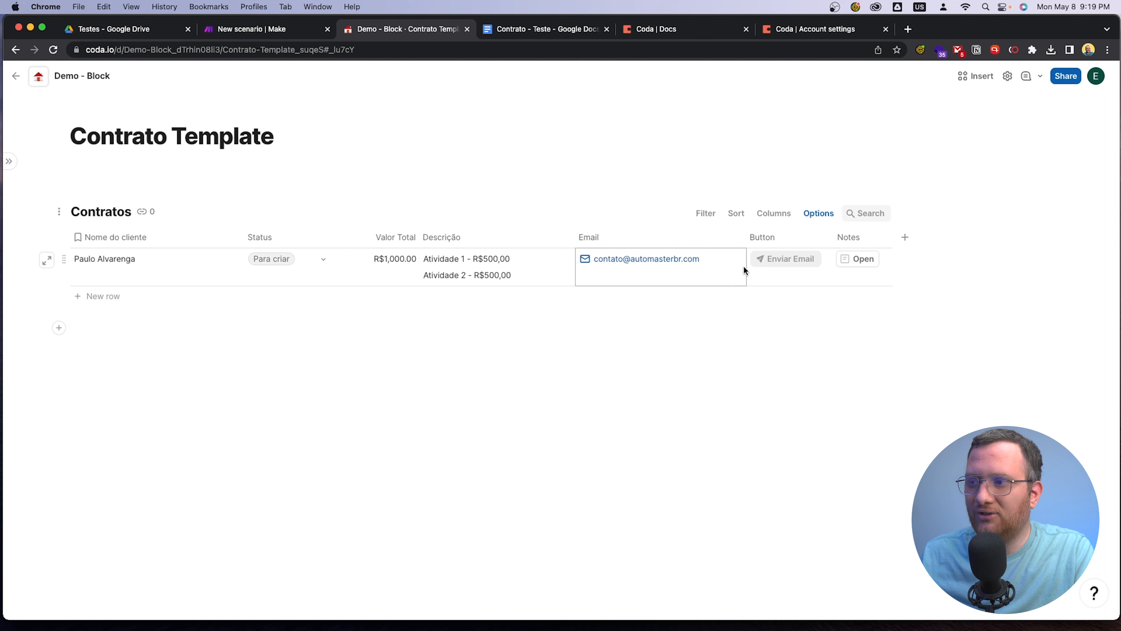
Switch to the Make scenario, run it once and expand the row values in the Coda module's output bundle
{"action": "left_click", "coordinate": [237, 31]}
{"action": "left_click", "coordinate": [86, 550]}
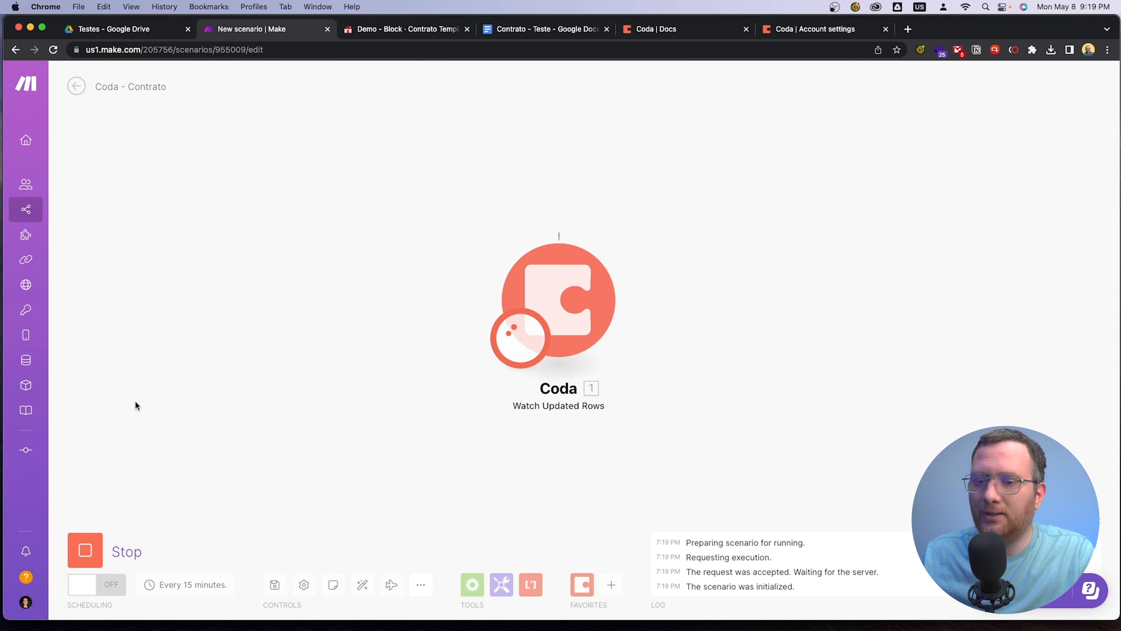
{"action": "left_click", "coordinate": [658, 228]}
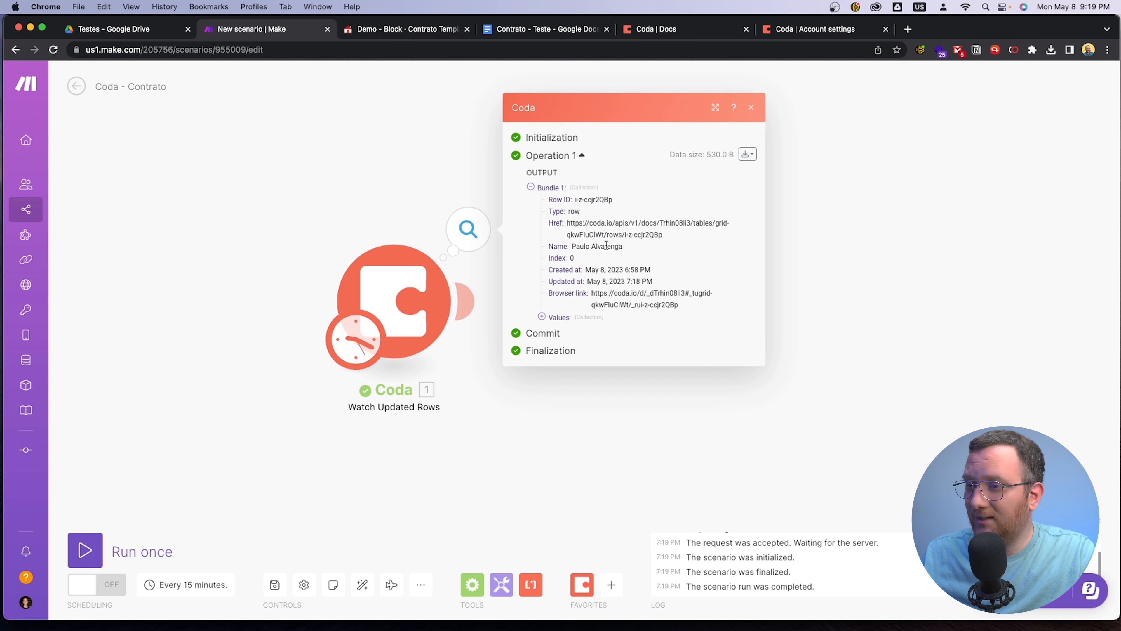
{"action": "left_click", "coordinate": [542, 317]}
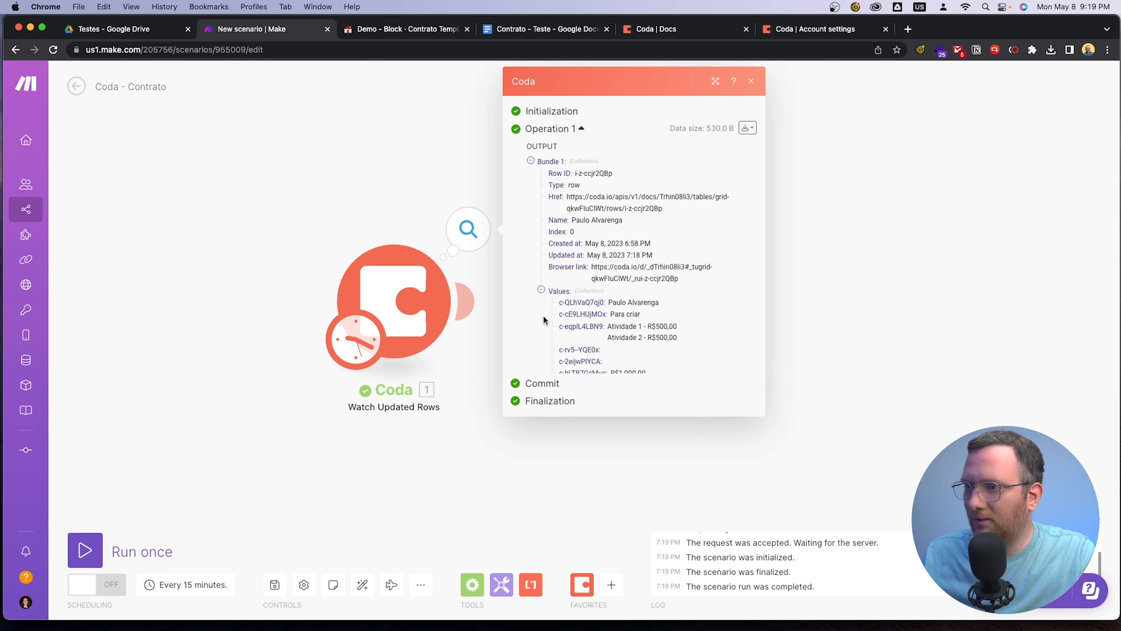
Open the output bundle's raw content and compare its name and values fields with the Contratos columns in Coda
{"action": "left_click", "coordinate": [748, 129]}
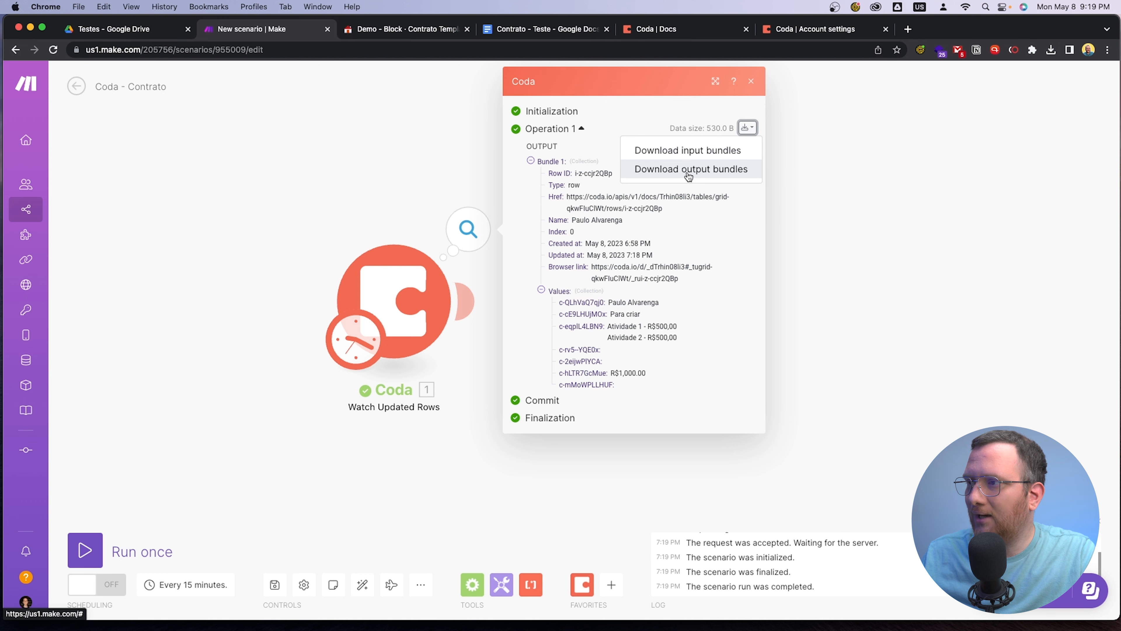
{"action": "left_click", "coordinate": [698, 174]}
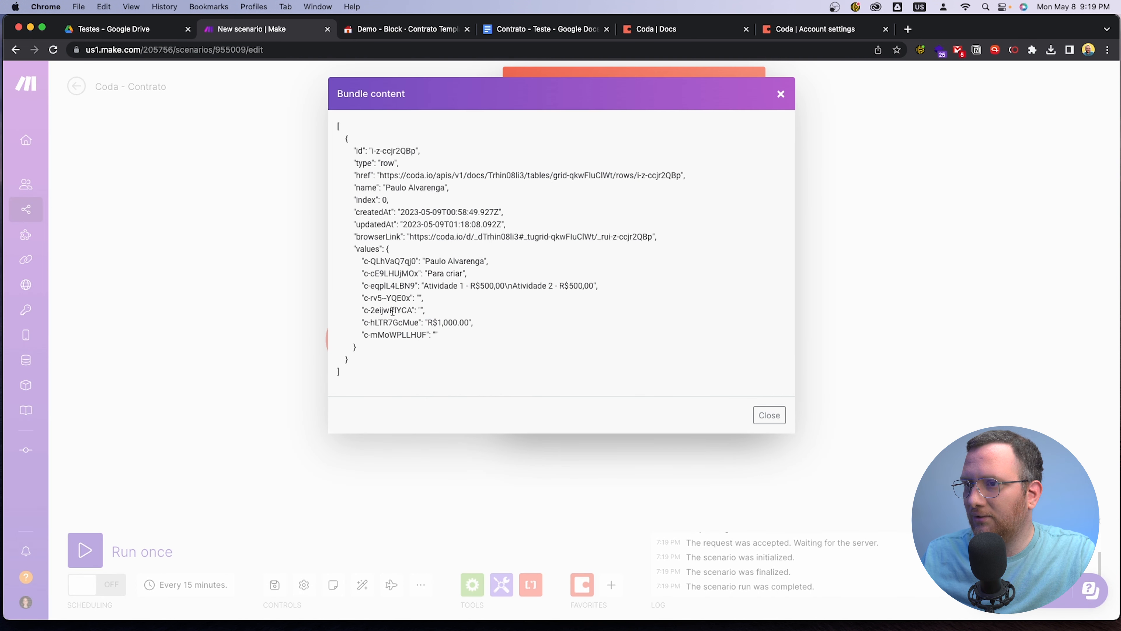
{"action": "left_click_drag", "start_coordinate": [385, 375], "coordinate": [349, 148]}
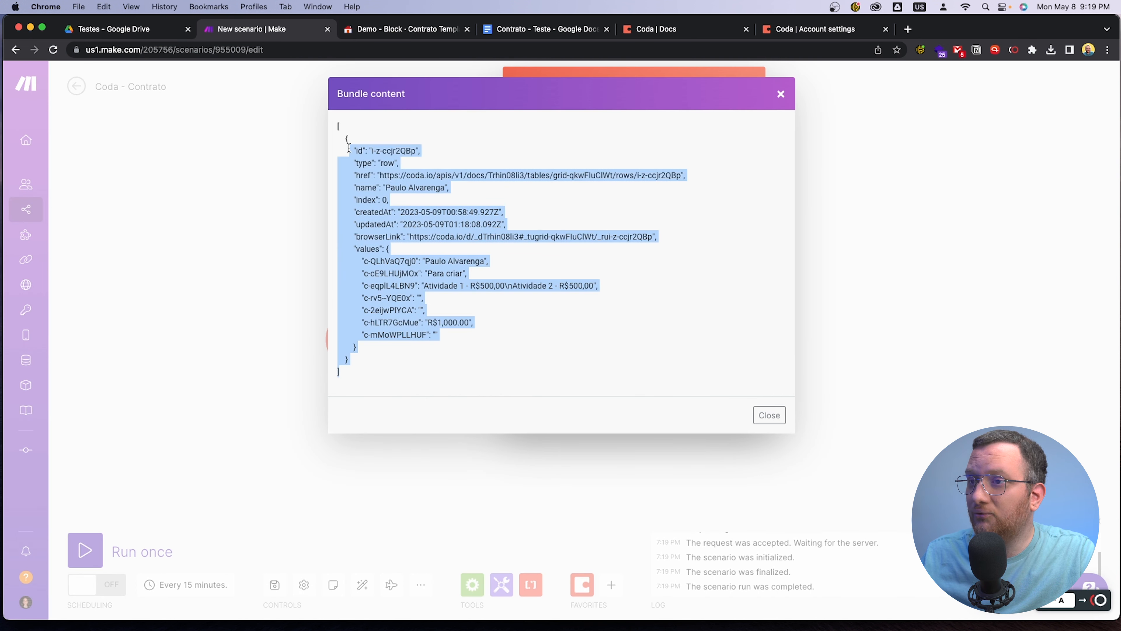
{"action": "left_click", "coordinate": [498, 339]}
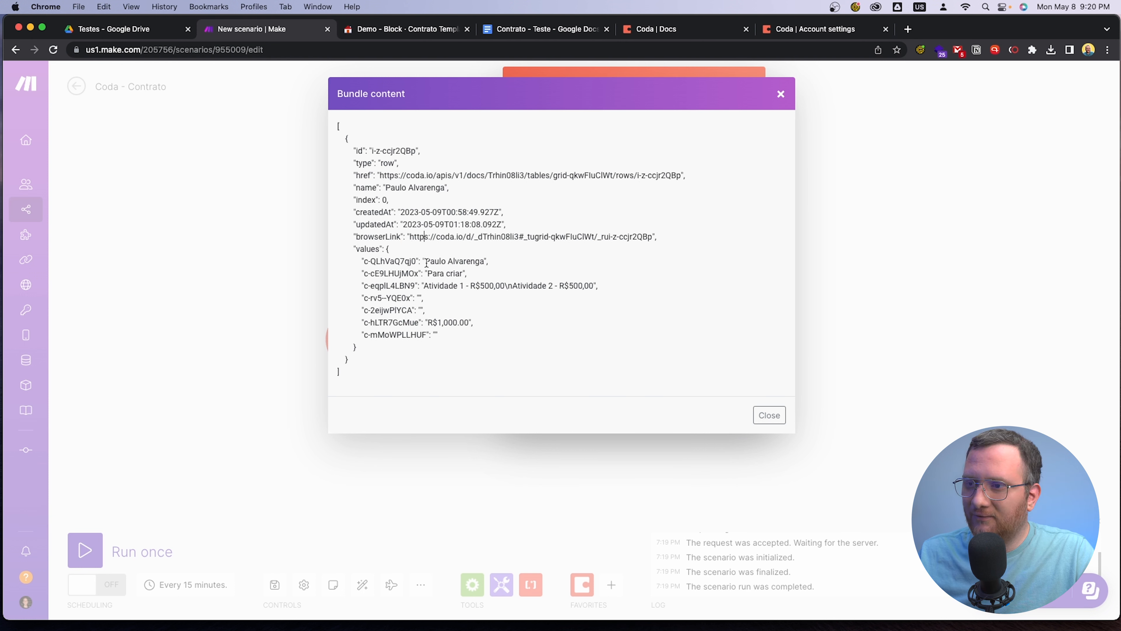
{"action": "left_click_drag", "start_coordinate": [425, 261], "coordinate": [481, 261]}
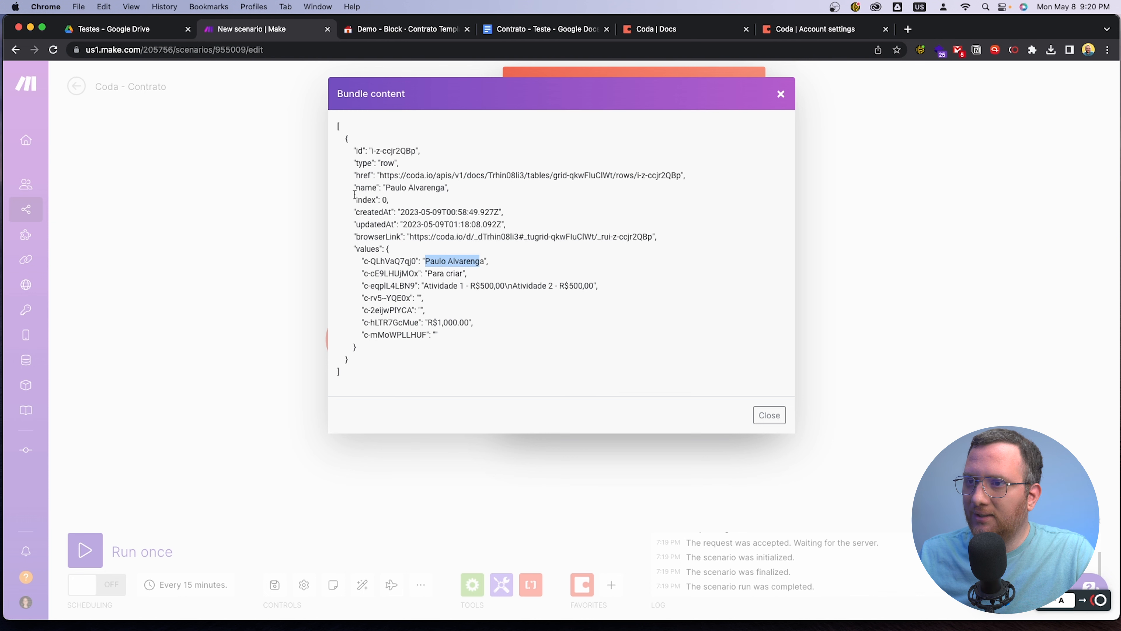
{"action": "left_click_drag", "start_coordinate": [356, 188], "coordinate": [458, 190]}
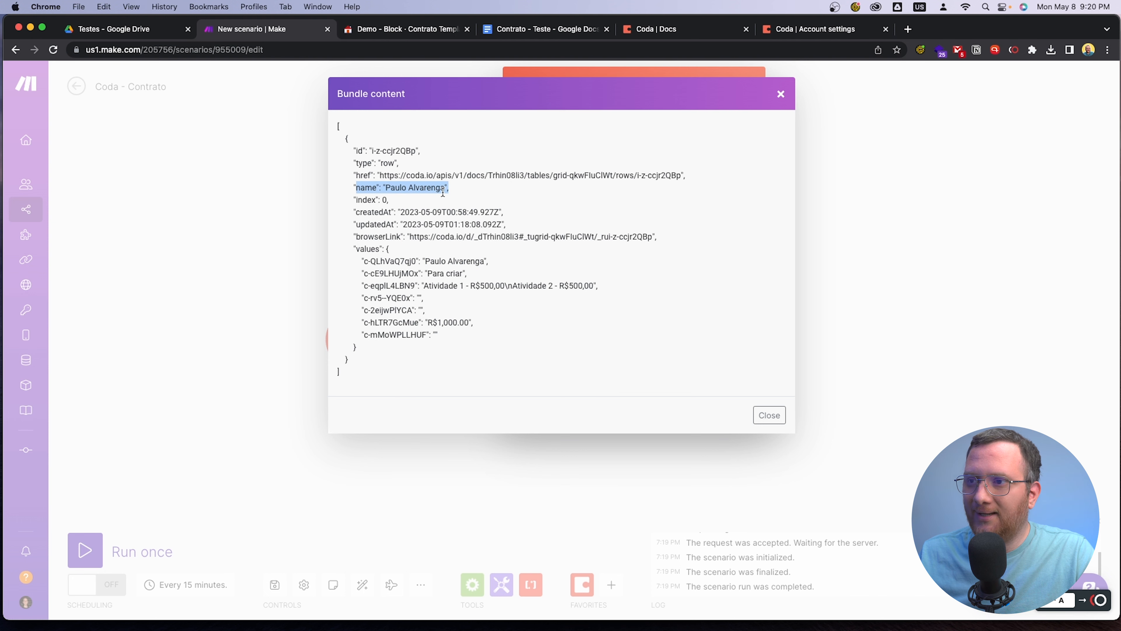
{"action": "left_click", "coordinate": [400, 28]}
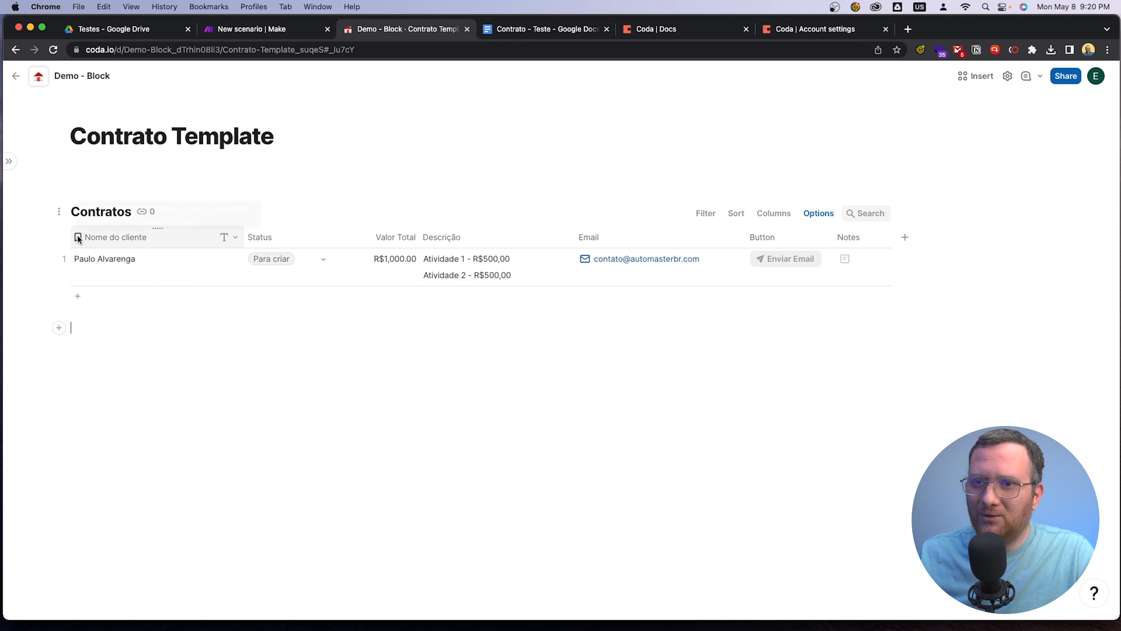
Set the Valor Total column as the display column of the Contratos table
{"action": "mouse_move", "coordinate": [78, 239]}
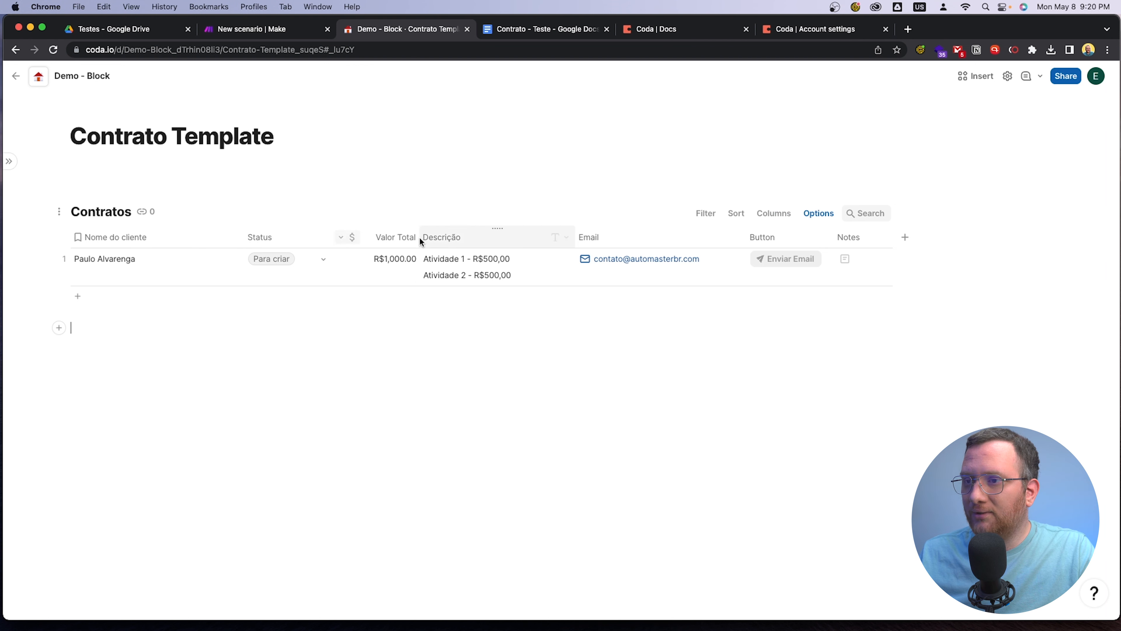
{"action": "left_click", "coordinate": [339, 238]}
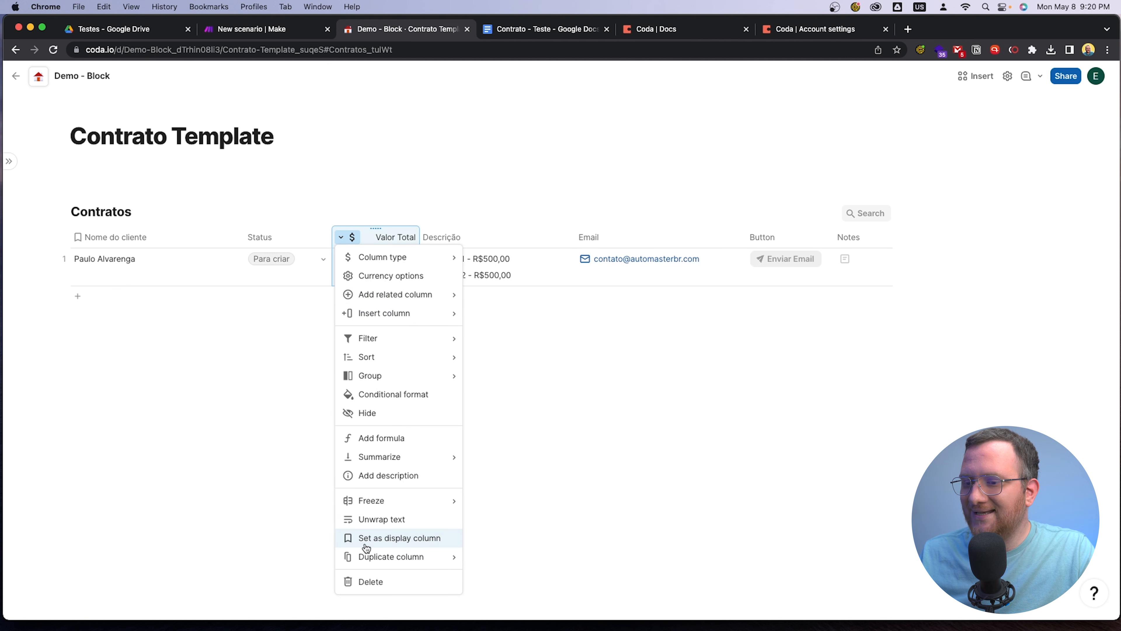
{"action": "left_click", "coordinate": [417, 546]}
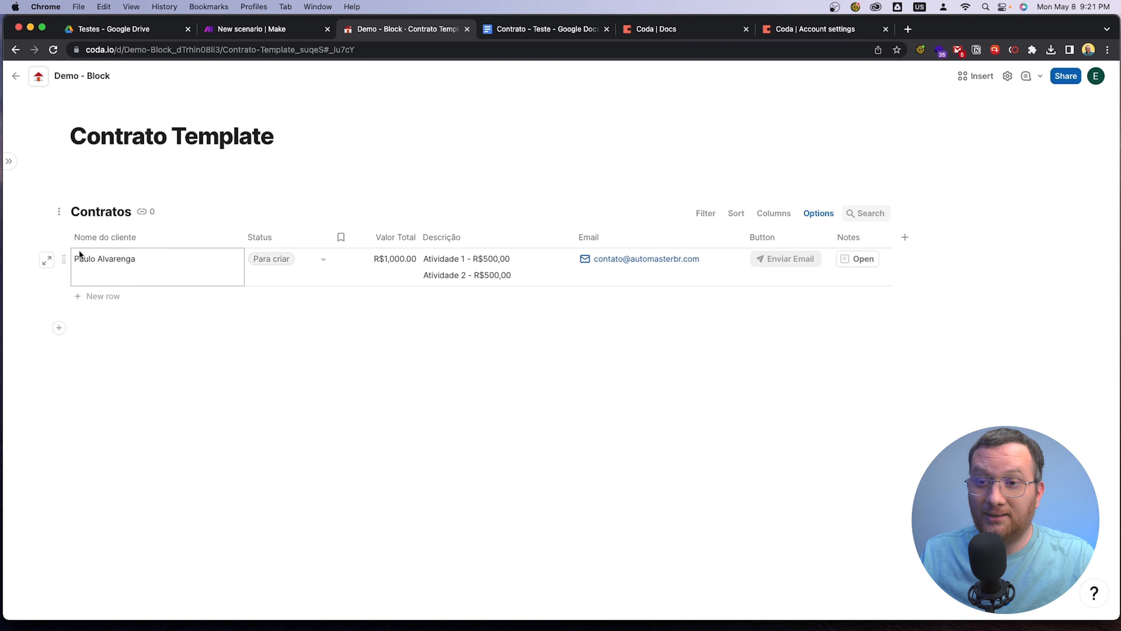
Set the Nome do cliente column as the display column of the Contratos table
{"action": "left_click", "coordinate": [232, 241]}
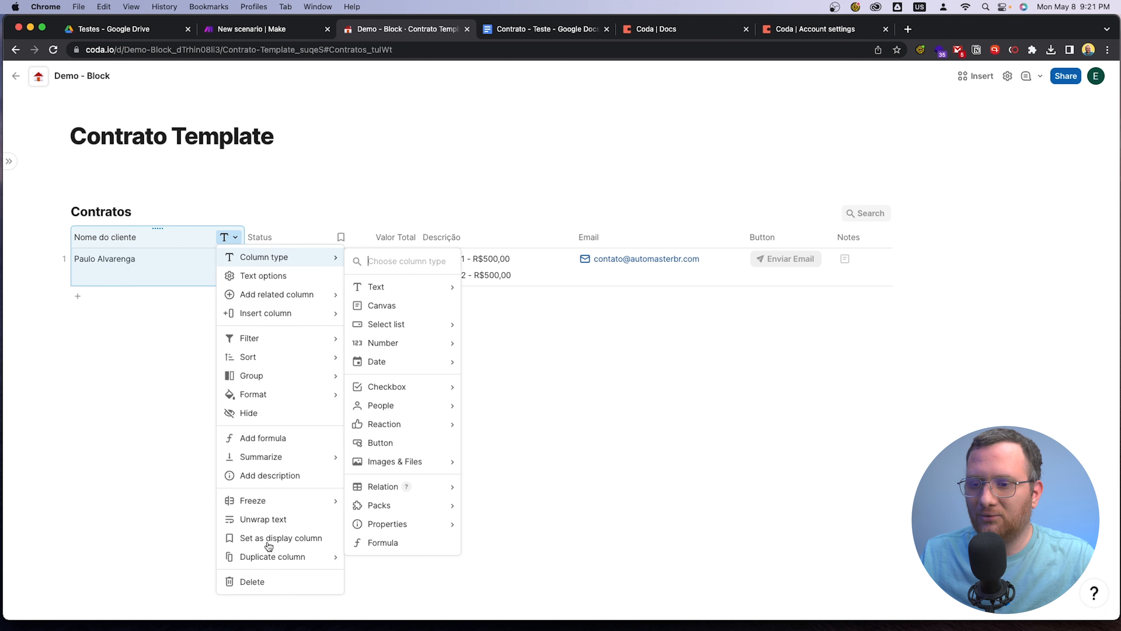
{"action": "left_click", "coordinate": [276, 547]}
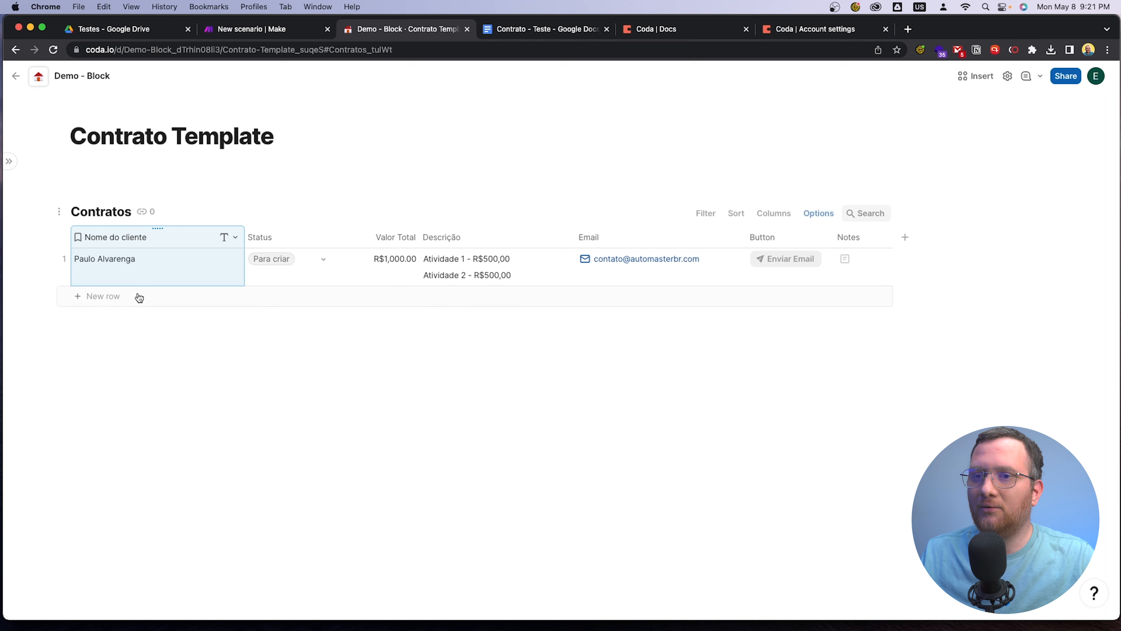
{"action": "left_click", "coordinate": [295, 361]}
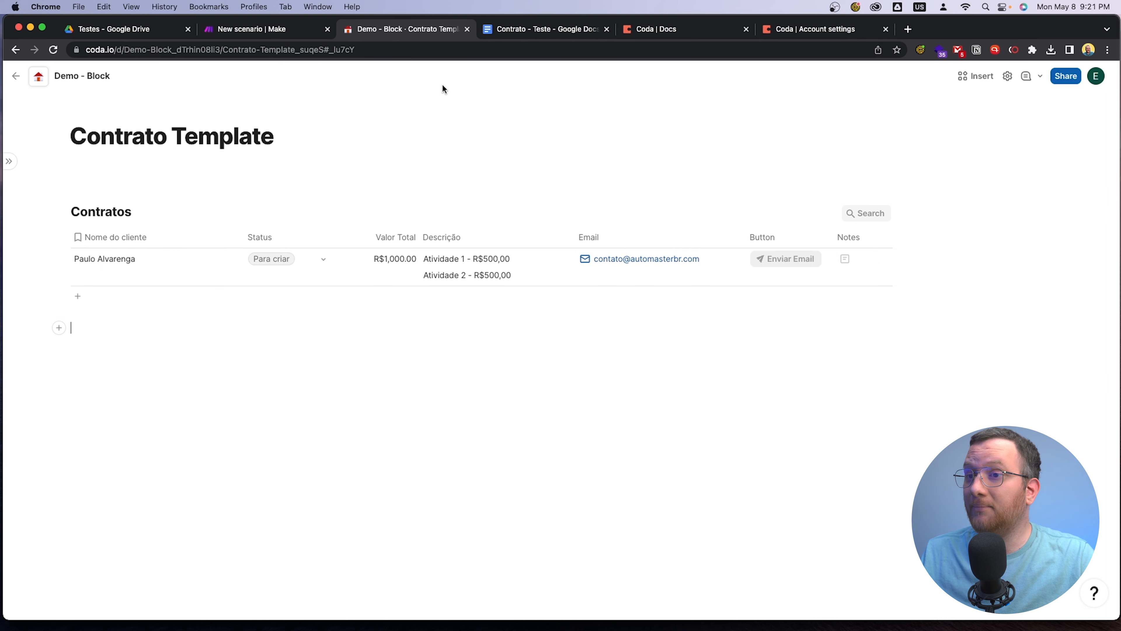
Switch to the Make scenario, close the Coda bundle output and add a Google Docs Create a Document from a Template module after Coda
{"action": "left_click", "coordinate": [242, 30]}
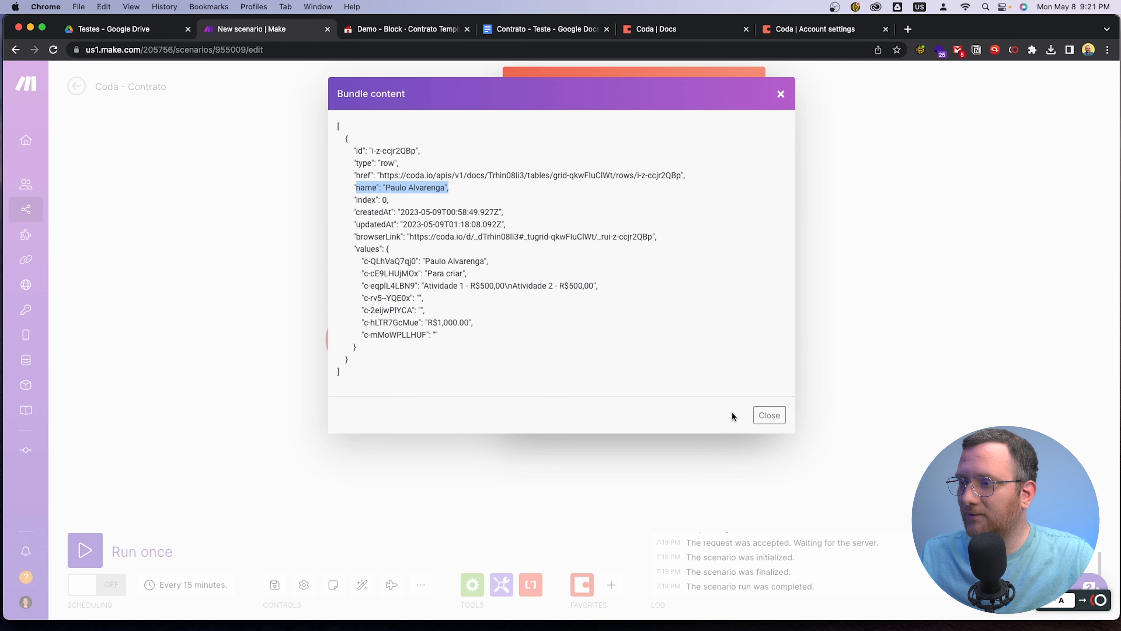
{"action": "left_click", "coordinate": [769, 415]}
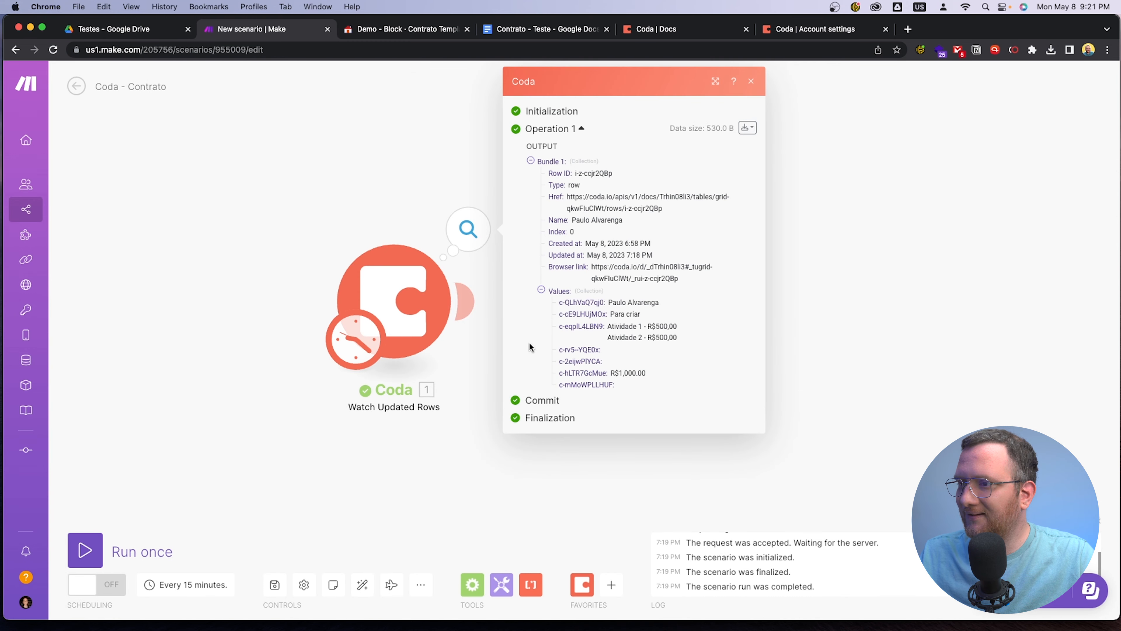
{"action": "left_click", "coordinate": [812, 313]}
{"action": "left_click_drag", "start_coordinate": [812, 312], "coordinate": [702, 303]}
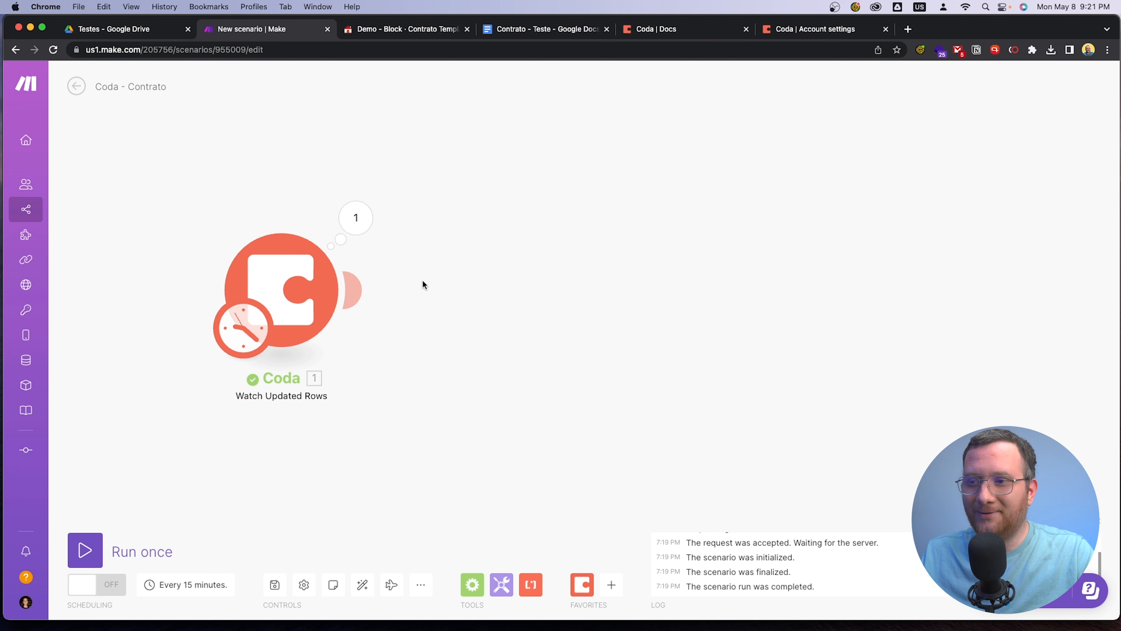
{"action": "left_click", "coordinate": [369, 290]}
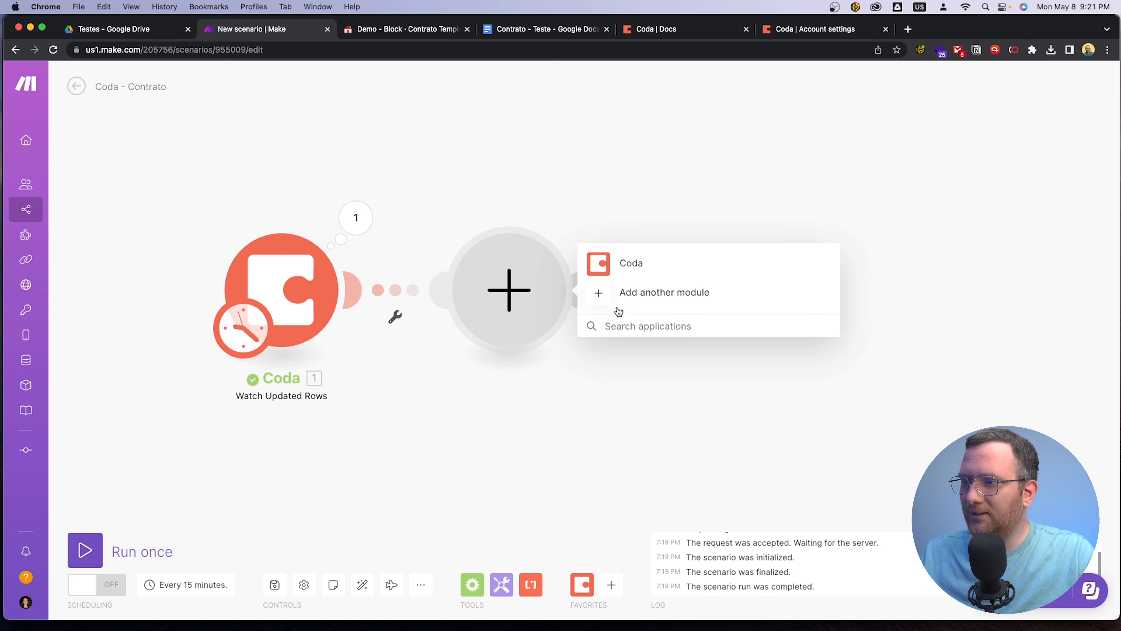
{"action": "type", "text": "docs"}
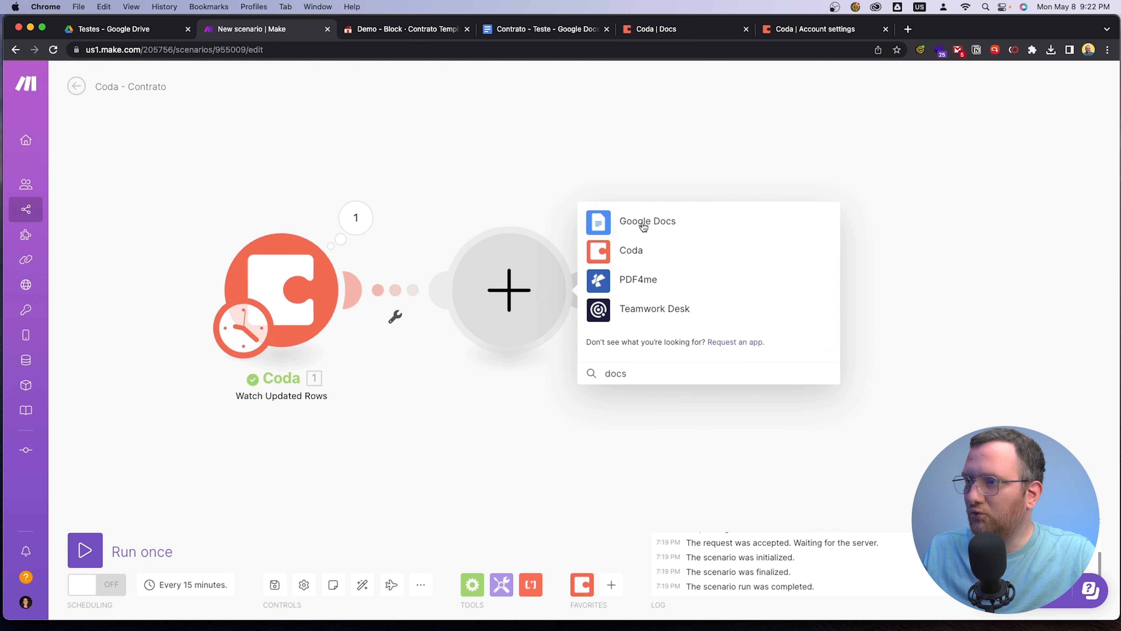
{"action": "left_click", "coordinate": [643, 223]}
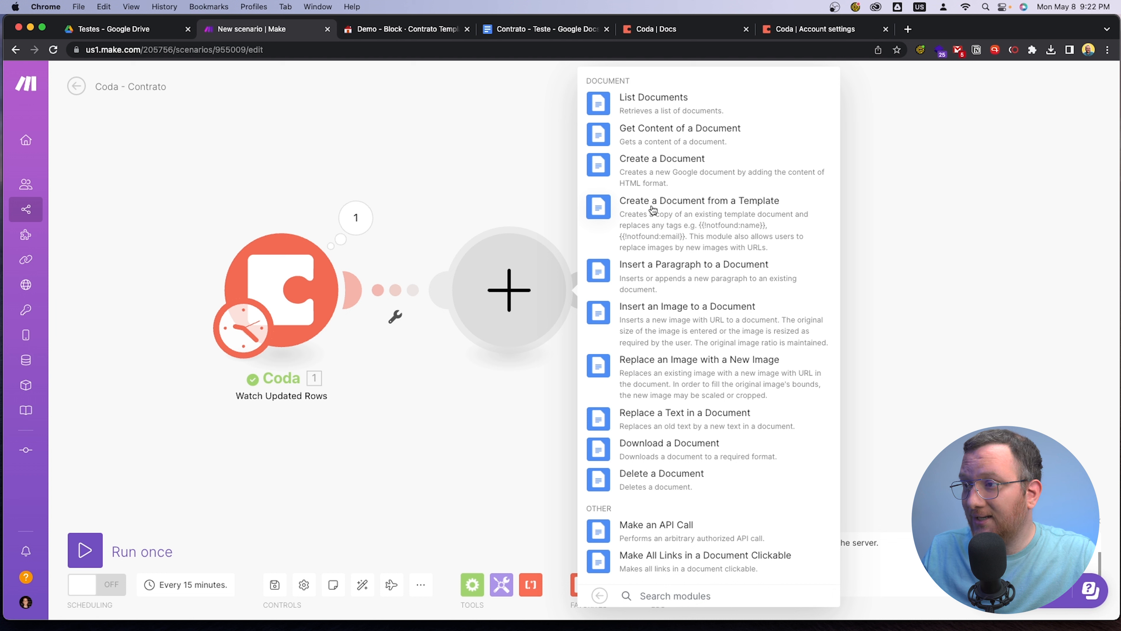
{"action": "left_click", "coordinate": [781, 211]}
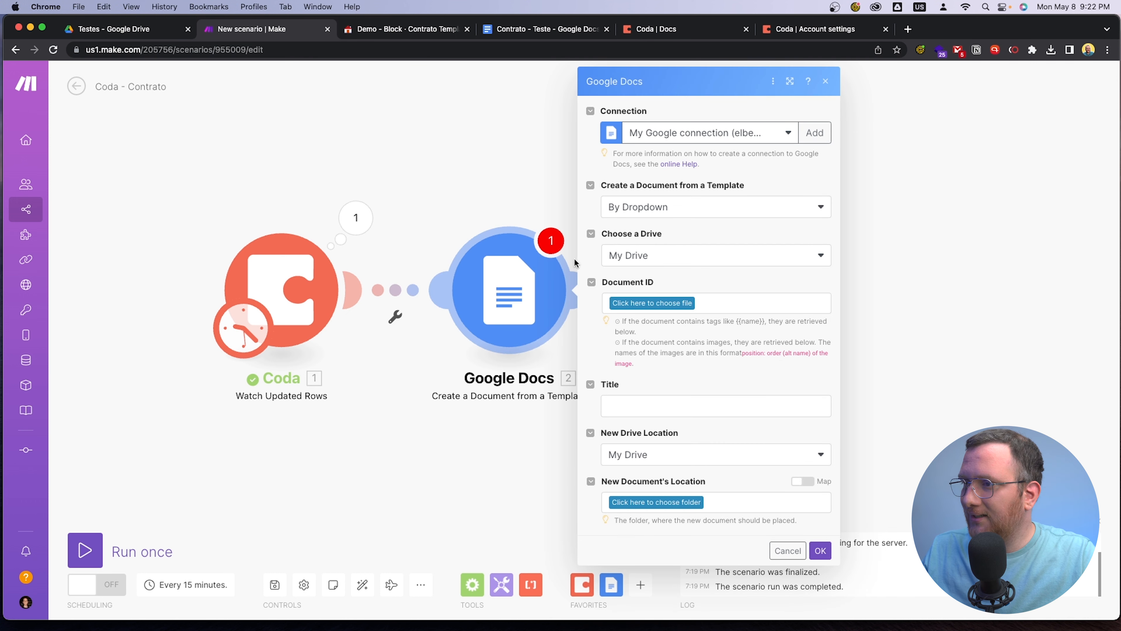
Review the Google connections available to the Google Docs module and the form for creating a new connection
{"action": "left_click", "coordinate": [787, 133]}
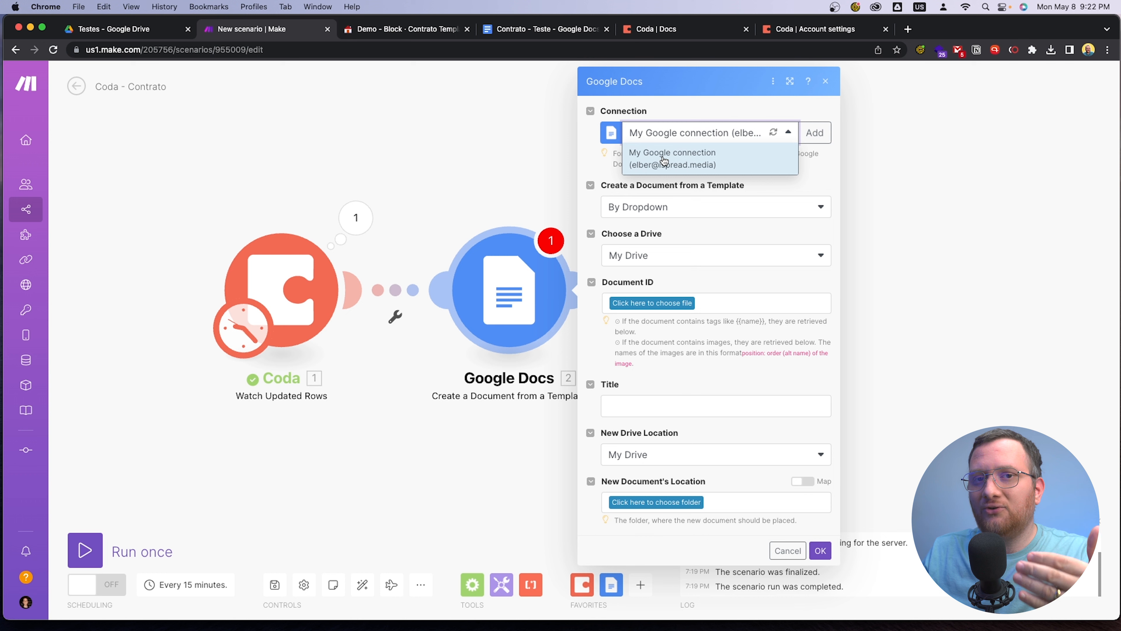
{"action": "left_click", "coordinate": [592, 170]}
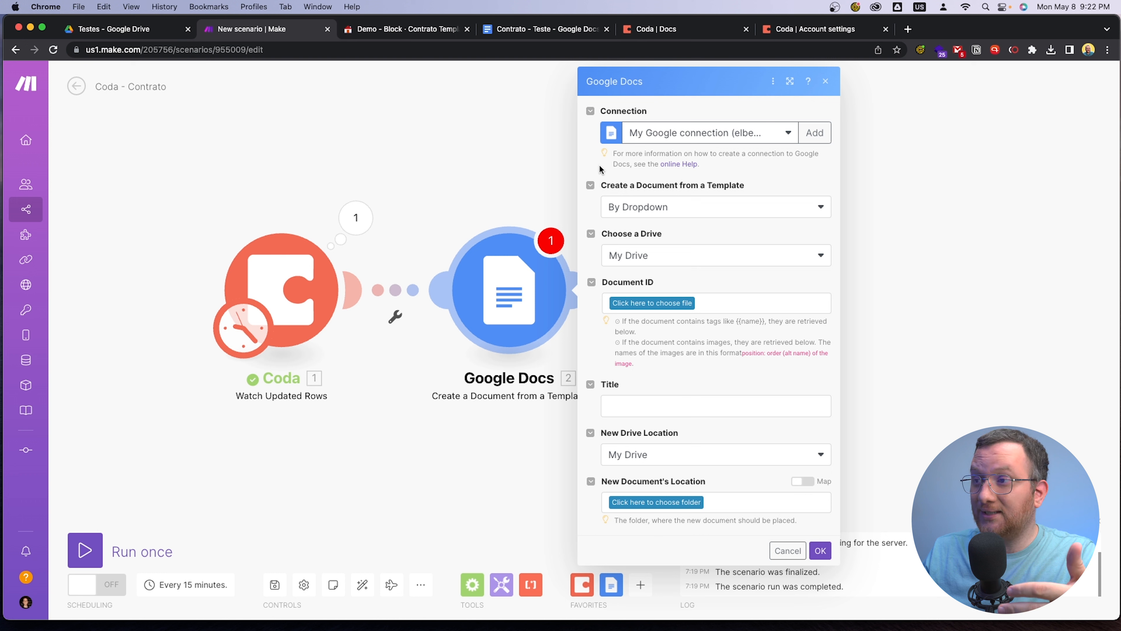
{"action": "left_click", "coordinate": [828, 134]}
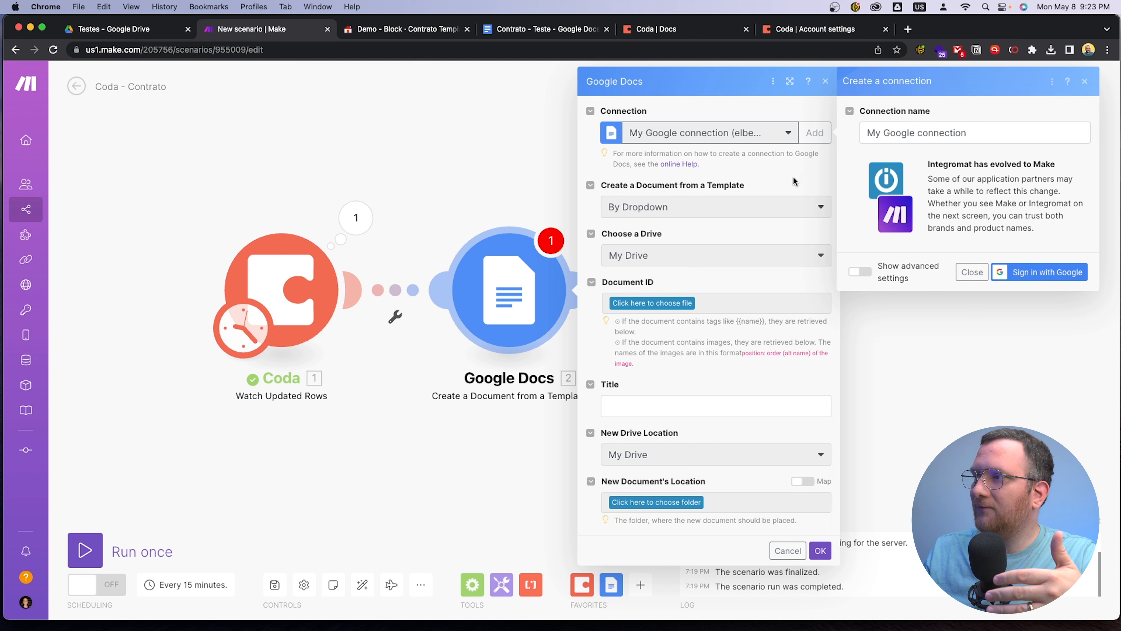
{"action": "left_click", "coordinate": [1085, 82]}
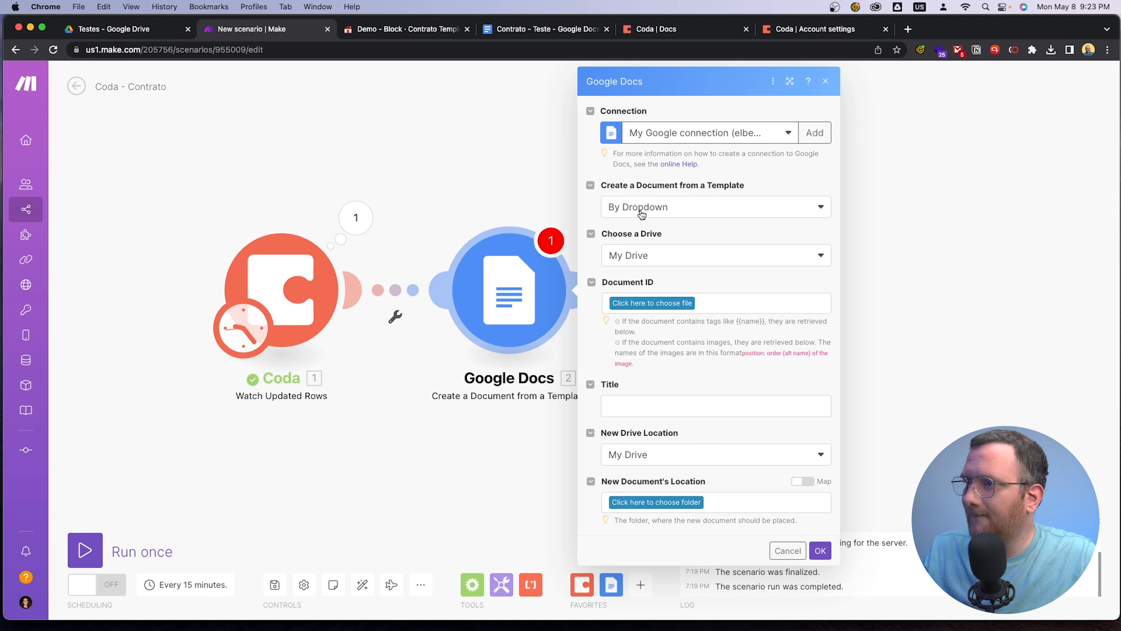
Review the Google Docs module's options for how the template is selected and which drive it comes from
{"action": "left_click", "coordinate": [710, 214]}
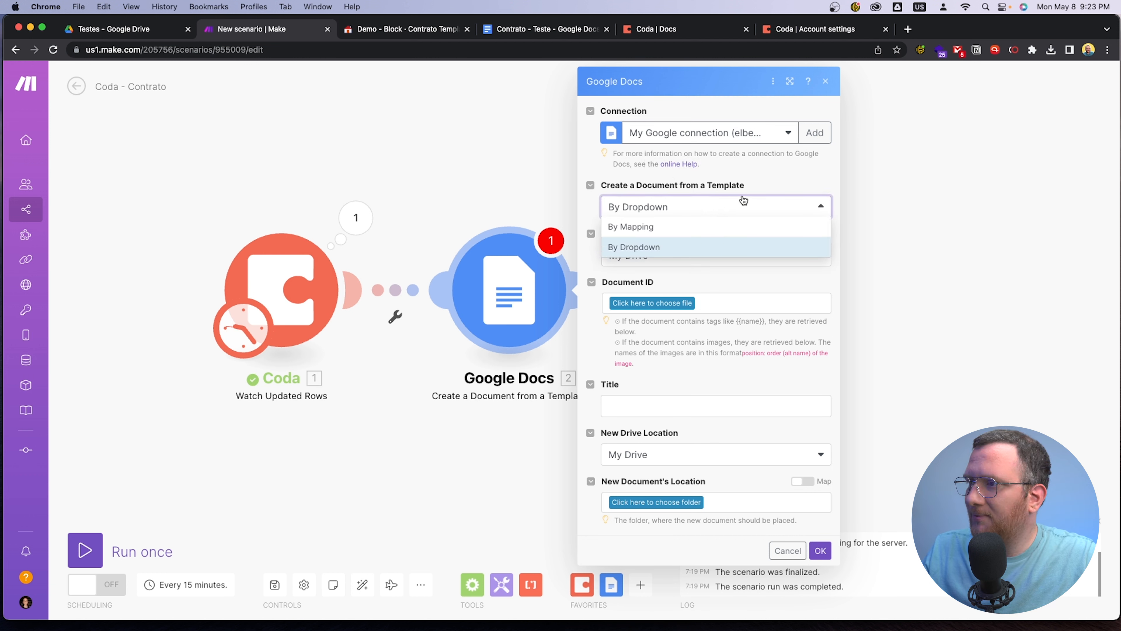
{"action": "left_click", "coordinate": [731, 206]}
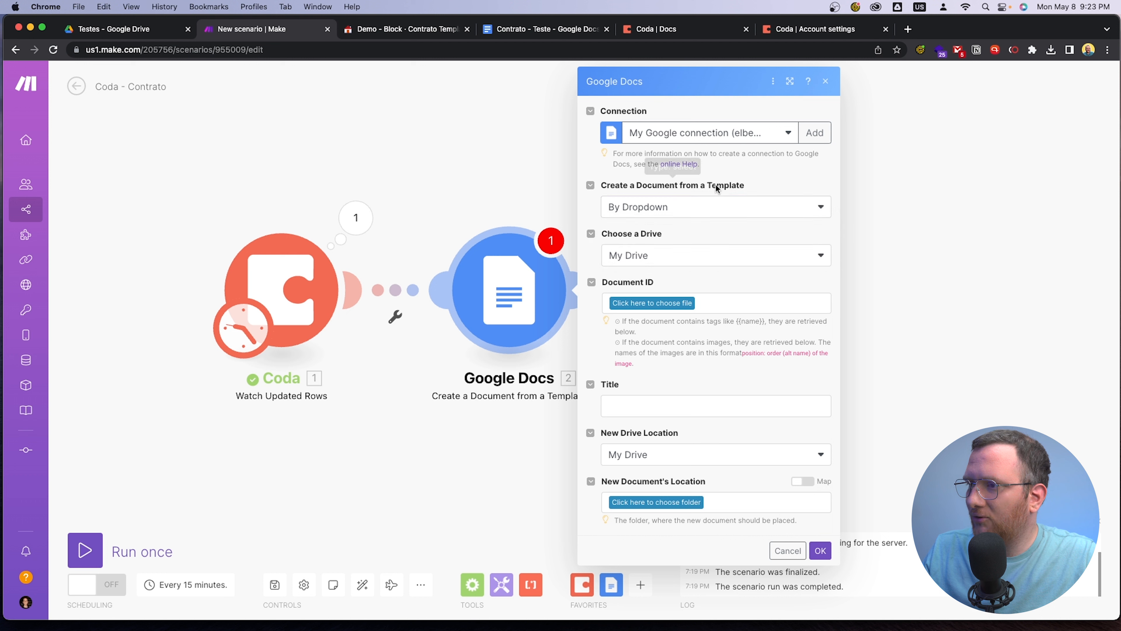
{"action": "left_click", "coordinate": [676, 215]}
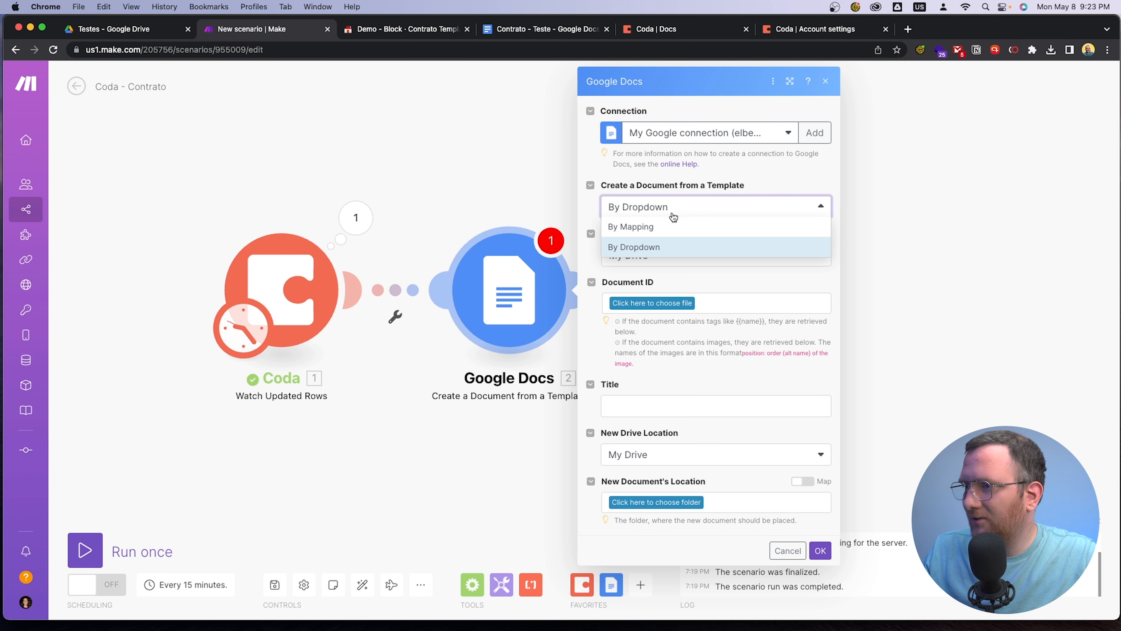
{"action": "left_click", "coordinate": [698, 282]}
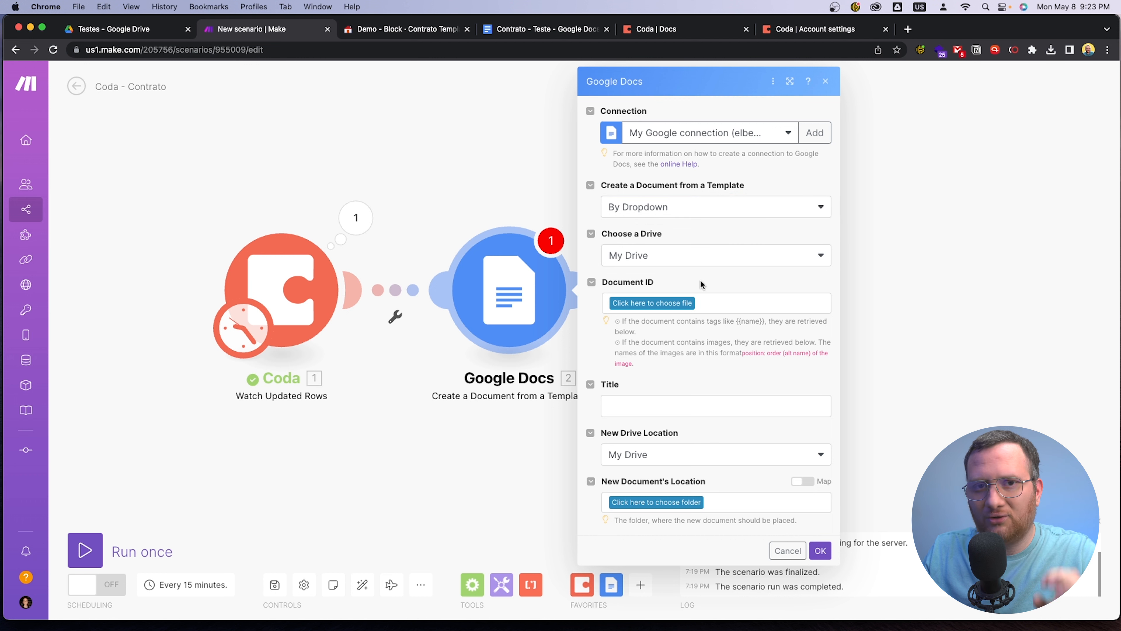
{"action": "left_click", "coordinate": [686, 208]}
{"action": "left_click", "coordinate": [718, 185]}
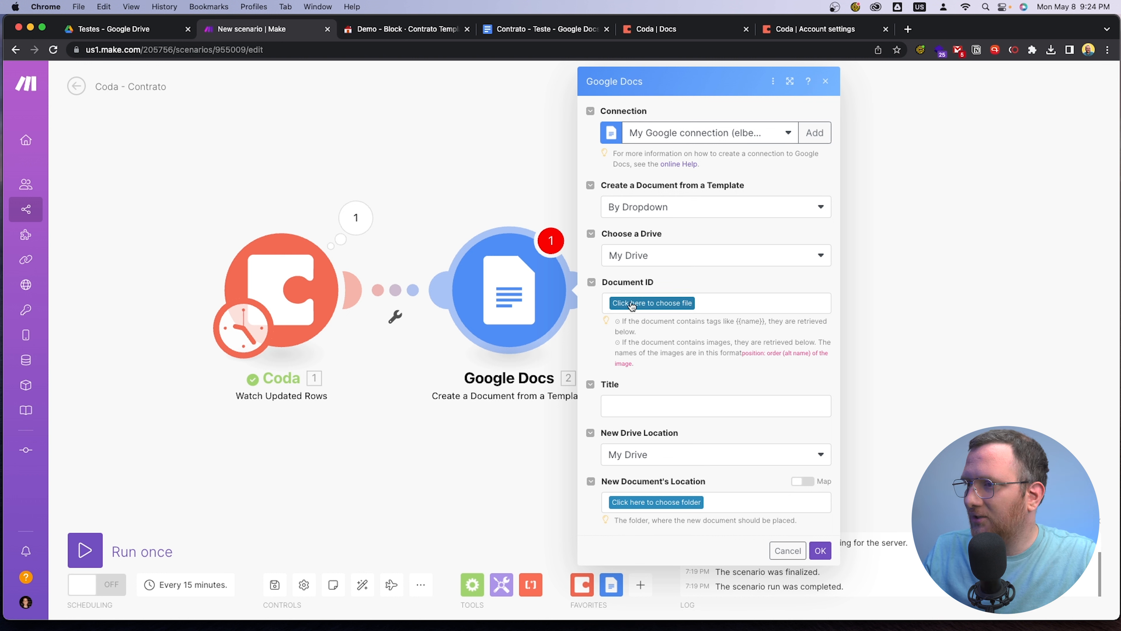
{"action": "left_click", "coordinate": [663, 255]}
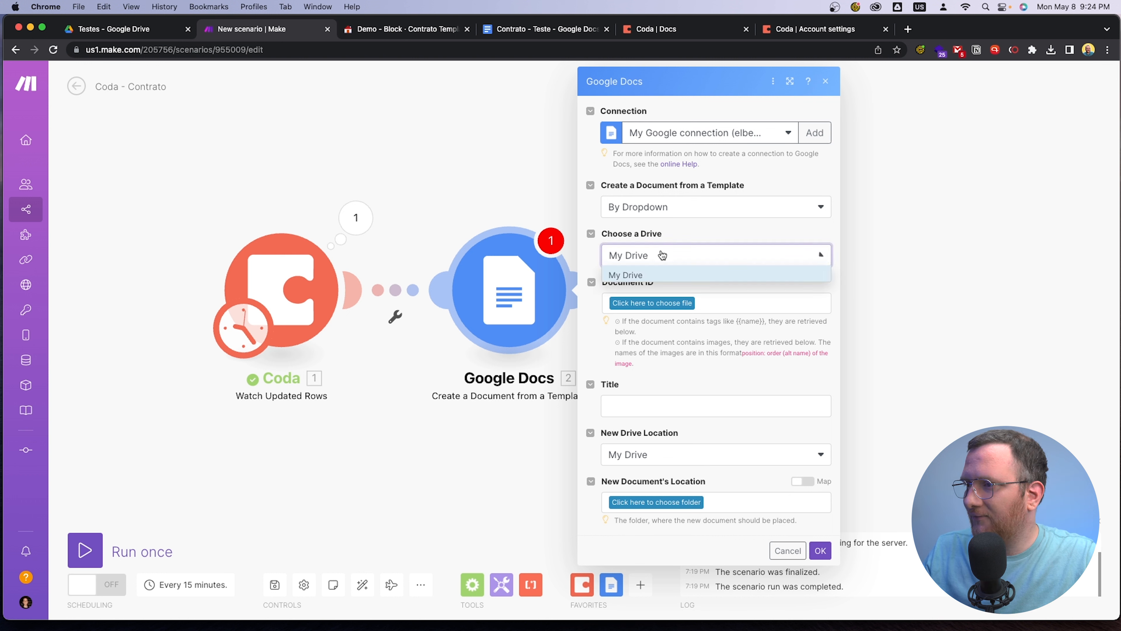
{"action": "left_click", "coordinate": [691, 238]}
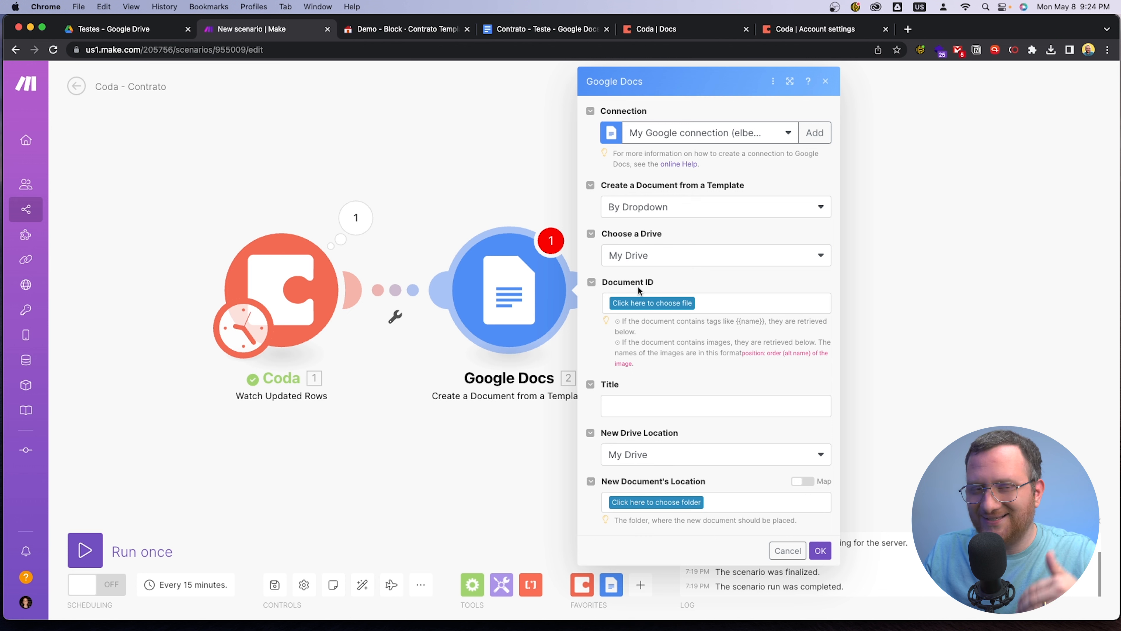
Choose Contrato - Teste in the Testes folder as the Google Docs module's template document
{"action": "left_click", "coordinate": [633, 306]}
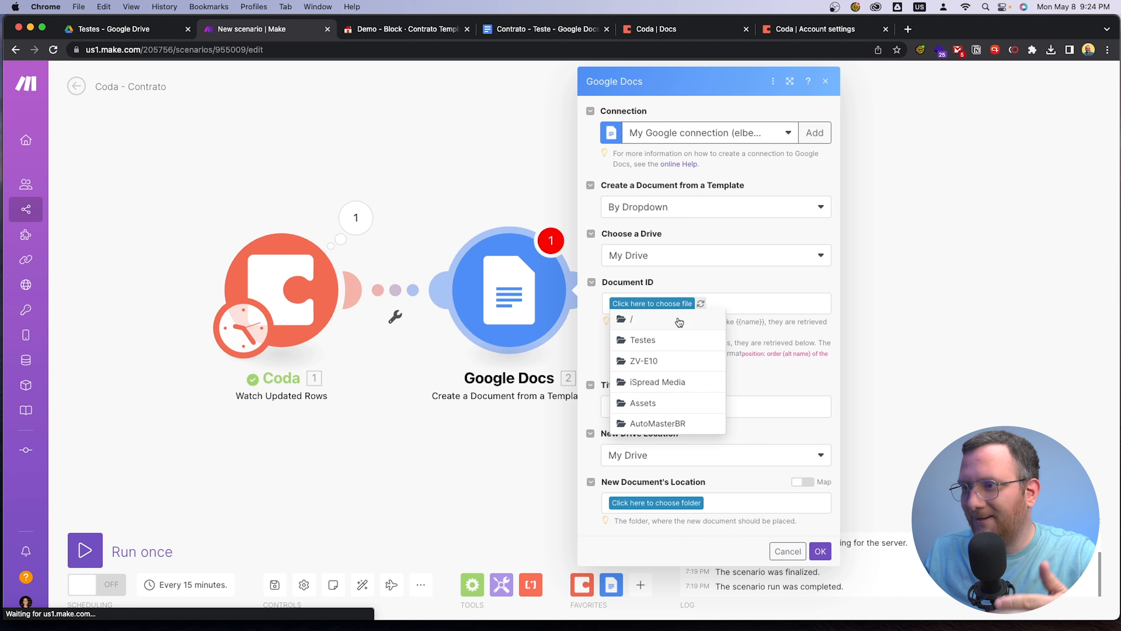
{"action": "left_click", "coordinate": [658, 344]}
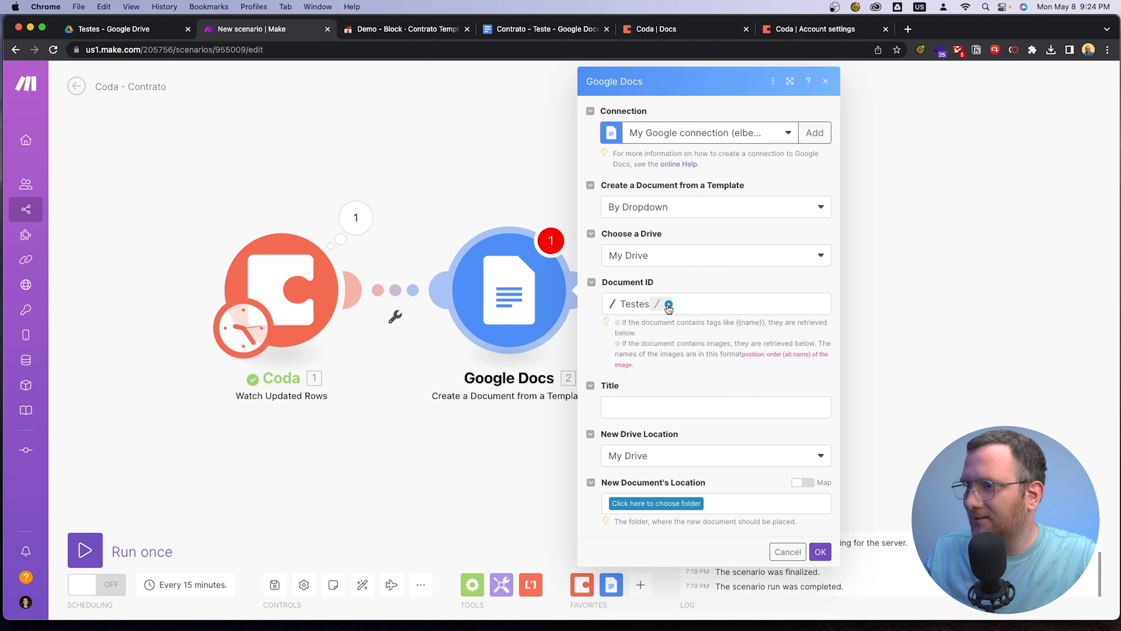
{"action": "left_click", "coordinate": [669, 305]}
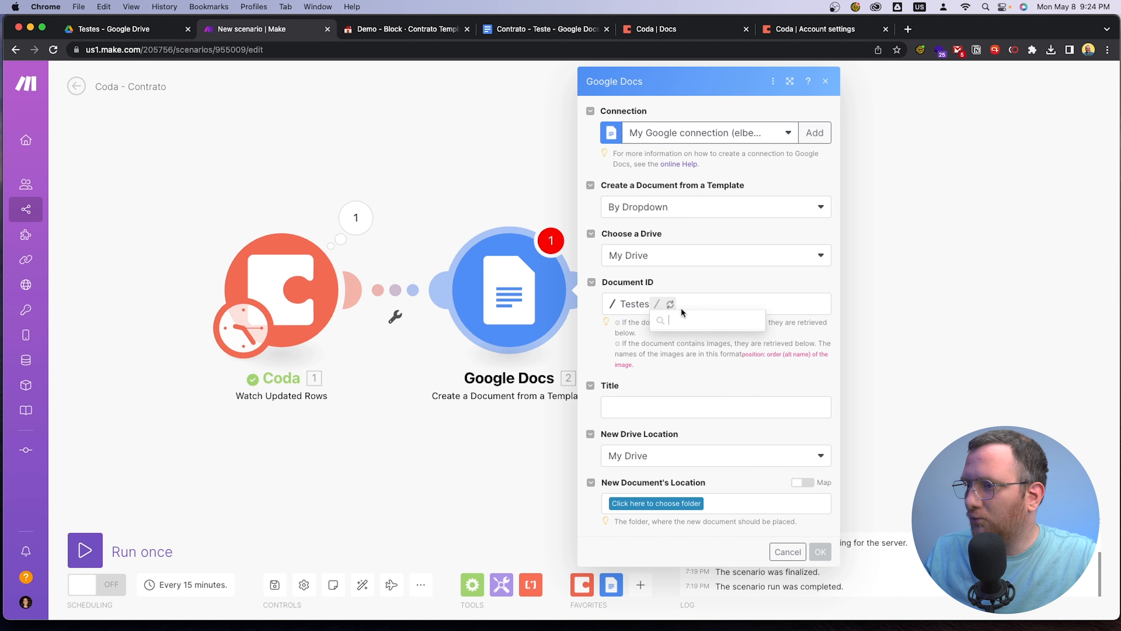
{"action": "left_click", "coordinate": [701, 324]}
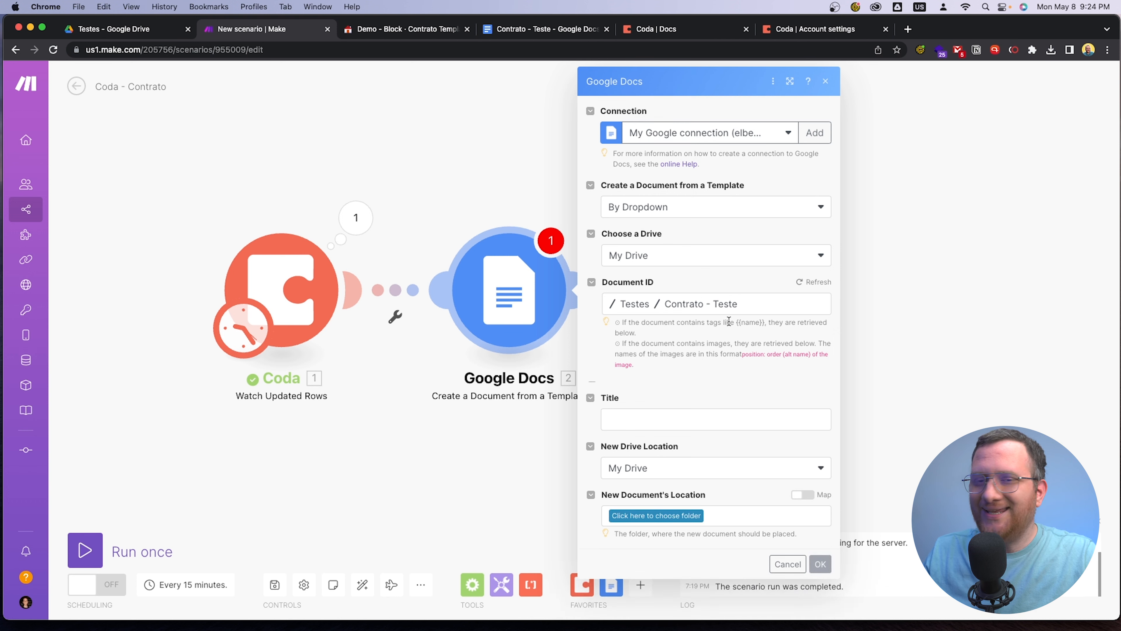
Compare the module's template value fields with the tags in the Contrato - Teste Google Docs document, including {{nome_cliente}}
{"action": "scroll", "coordinate": [732, 325], "scroll_direction": "down", "scroll_amount": 3}
{"action": "scroll", "coordinate": [734, 327], "scroll_direction": "down", "scroll_amount": 1}
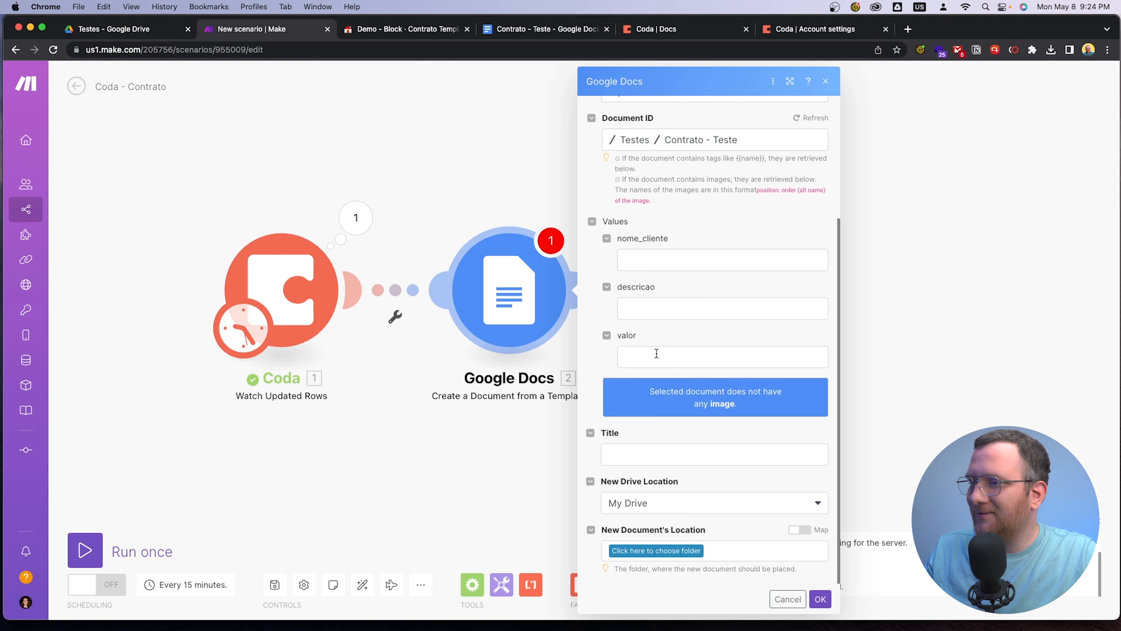
{"action": "left_click", "coordinate": [517, 31]}
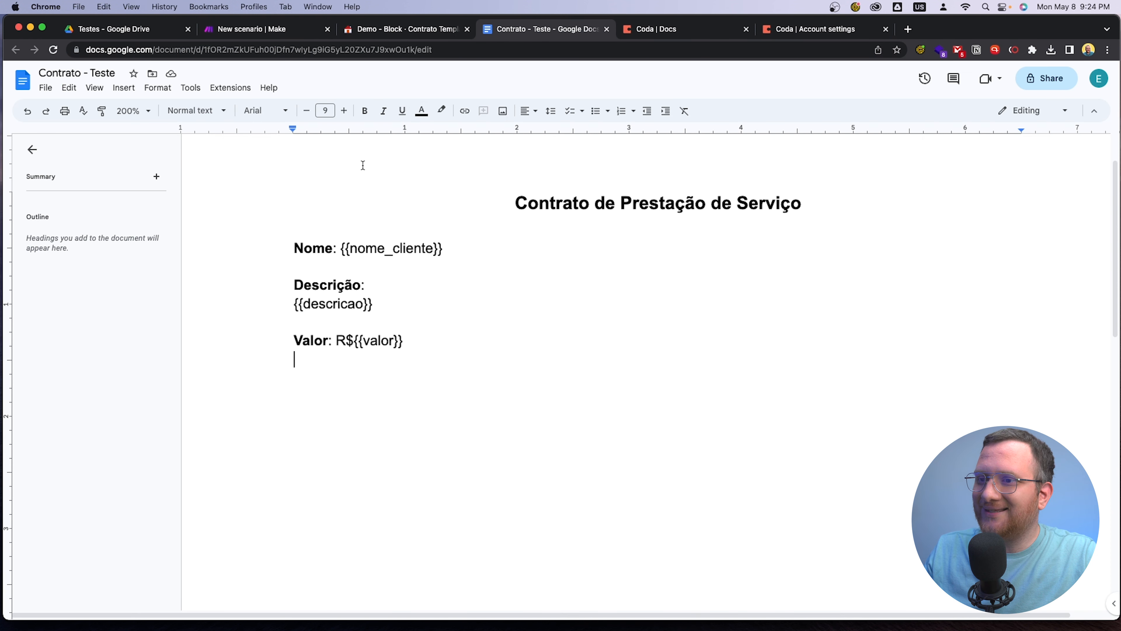
{"action": "left_click_drag", "start_coordinate": [344, 248], "coordinate": [444, 250]}
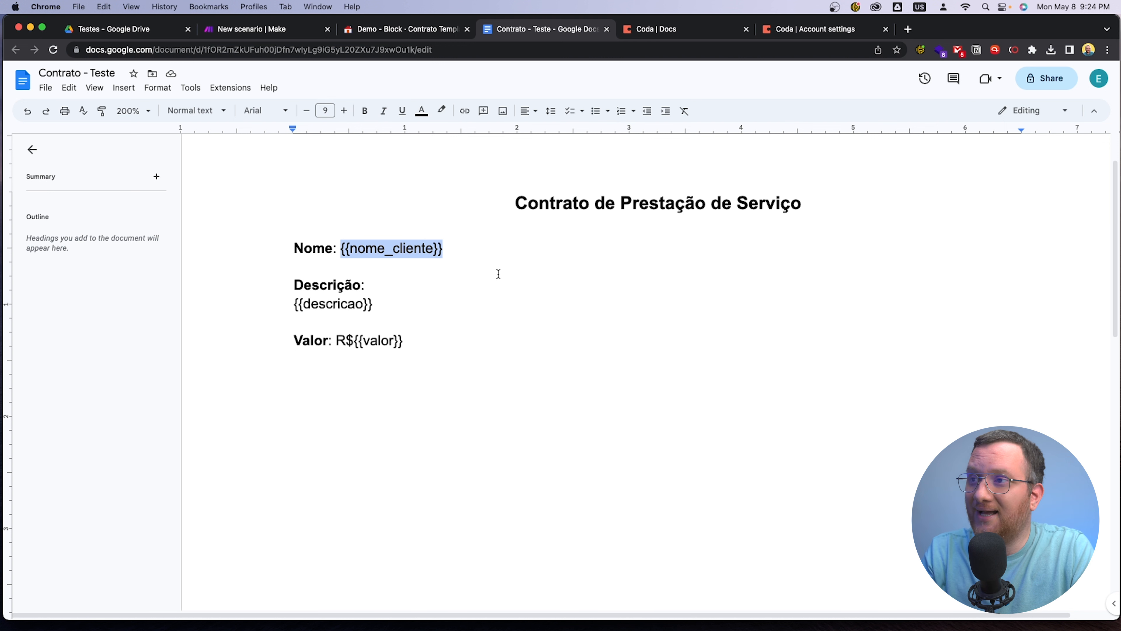
Return to the Make scenario and inspect the output bundle from the Coda module's last run
{"action": "left_click", "coordinate": [246, 31]}
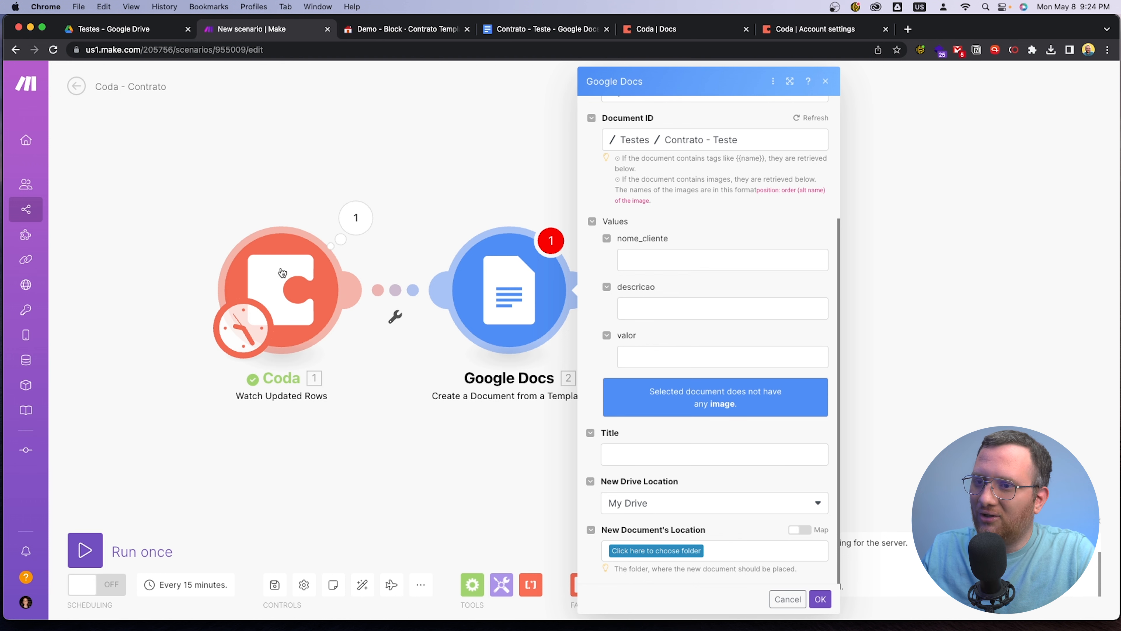
{"action": "left_click", "coordinate": [357, 218]}
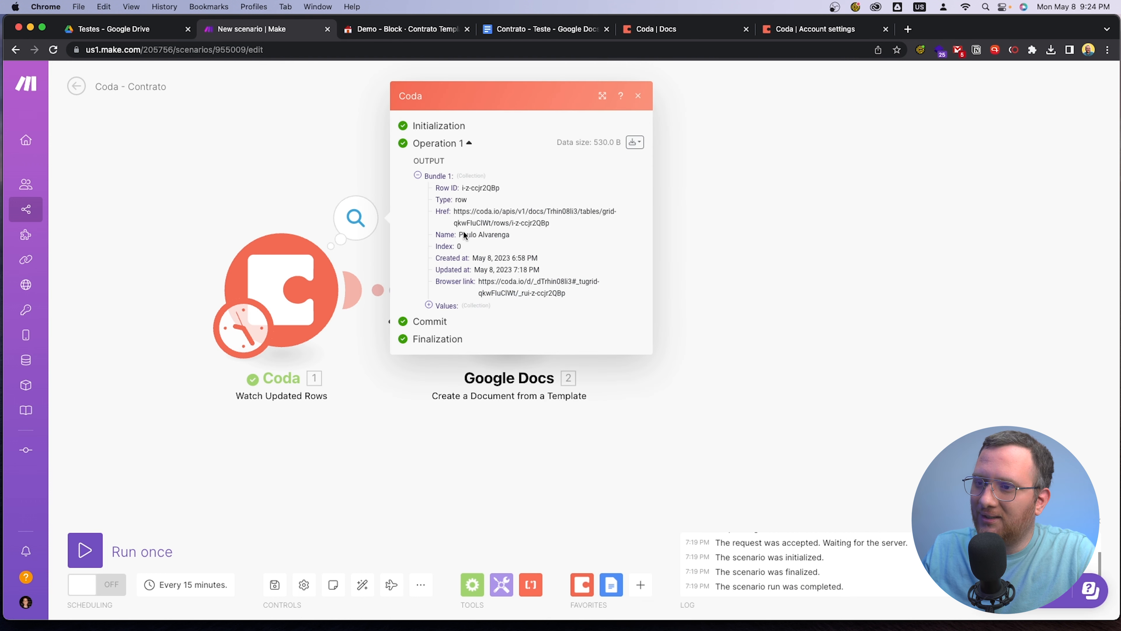
{"action": "left_click", "coordinate": [512, 447]}
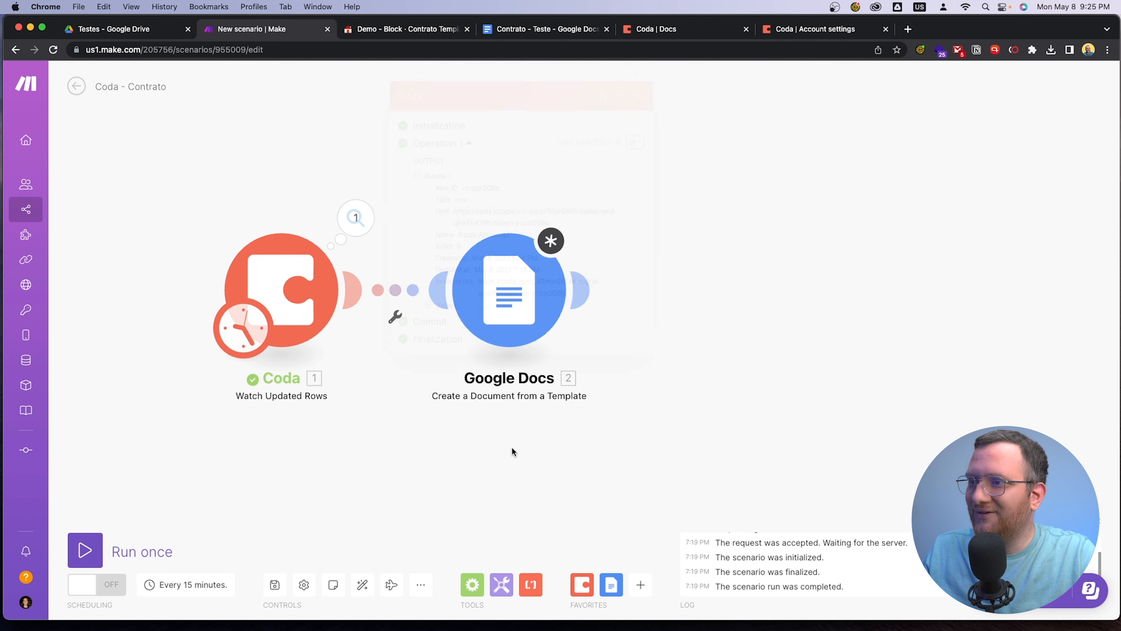
Map the template's nome_cliente, descricao and valor fields to Coda values c-QLhVaQ7qj0, c-eqplL4LBN9 and c-hLTR7GcMue in the Google Docs module
{"action": "left_click", "coordinate": [544, 289]}
{"action": "left_click", "coordinate": [643, 256]}
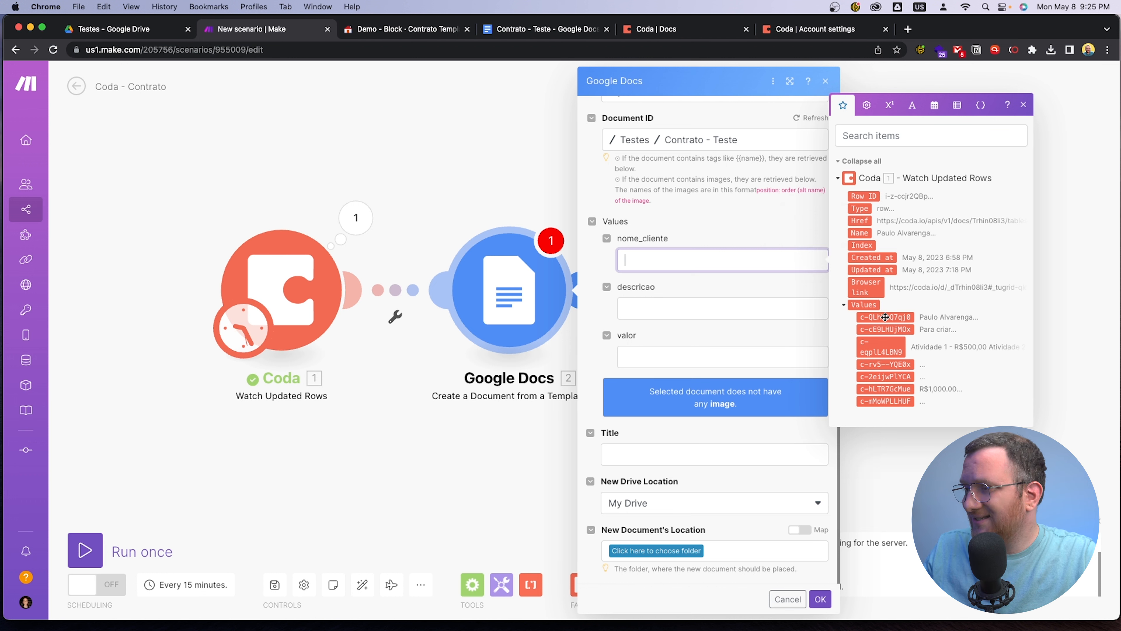
{"action": "left_click_drag", "start_coordinate": [887, 317], "coordinate": [719, 265]}
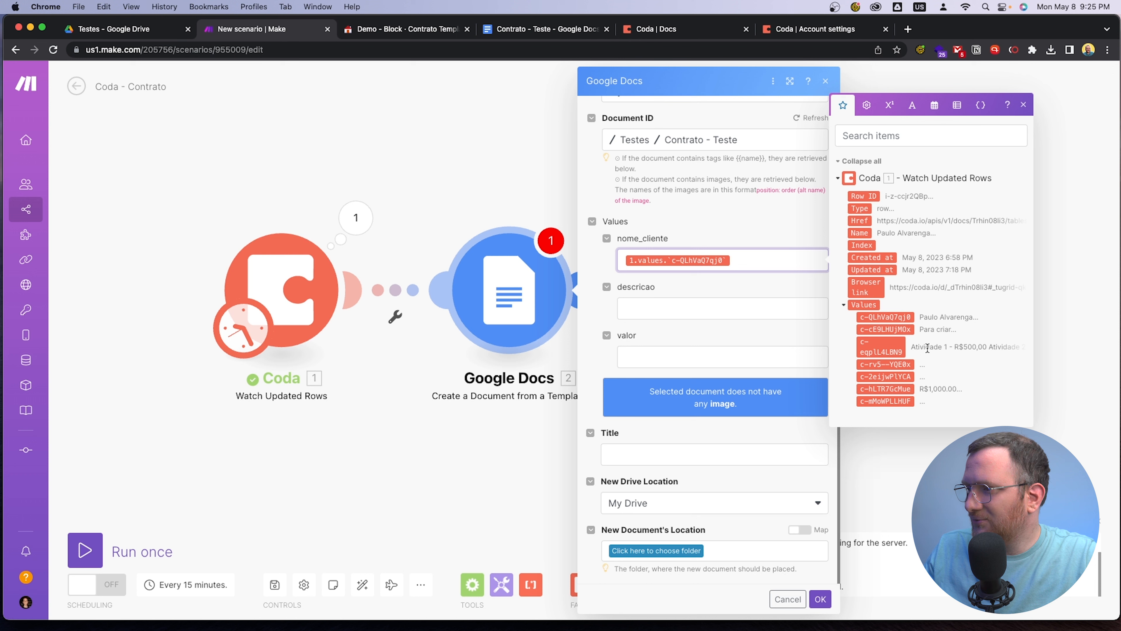
{"action": "left_click_drag", "start_coordinate": [880, 347], "coordinate": [706, 311]}
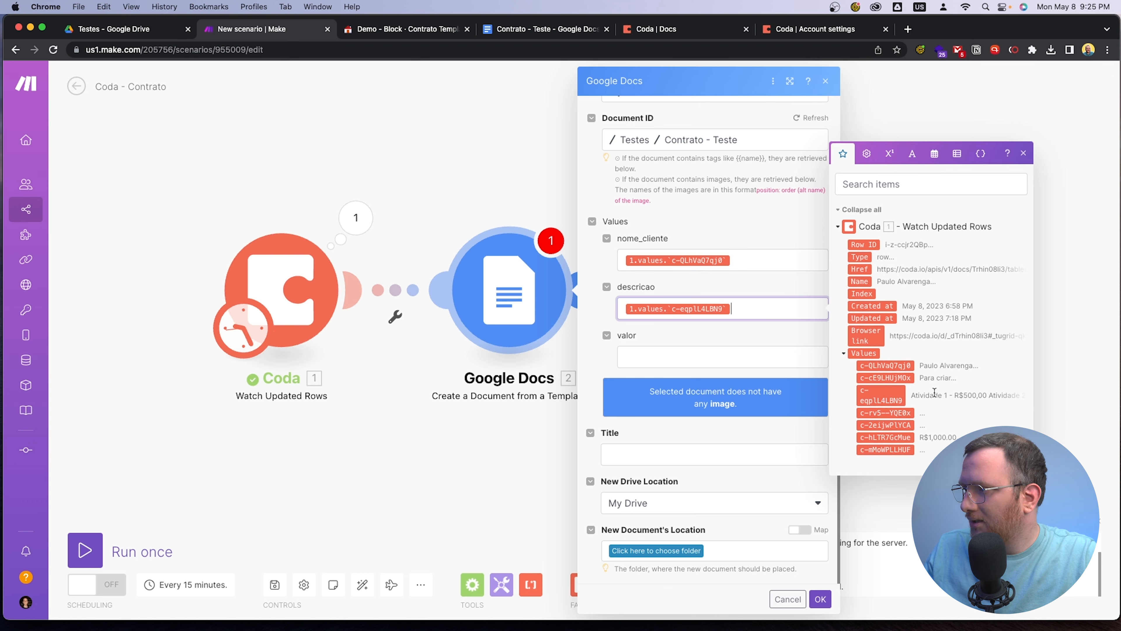
{"action": "left_click_drag", "start_coordinate": [884, 437], "coordinate": [711, 359]}
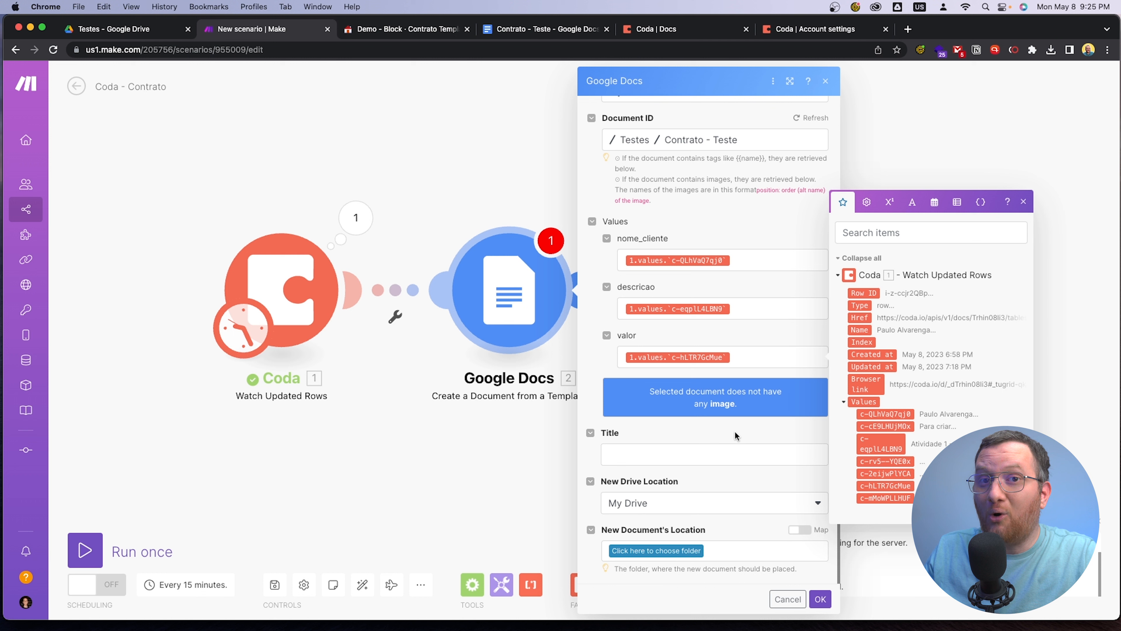
Set the new document's title to "Contrato - " followed by the Coda client name value c-QLhVaQ7qj0
{"action": "left_click", "coordinate": [653, 452]}
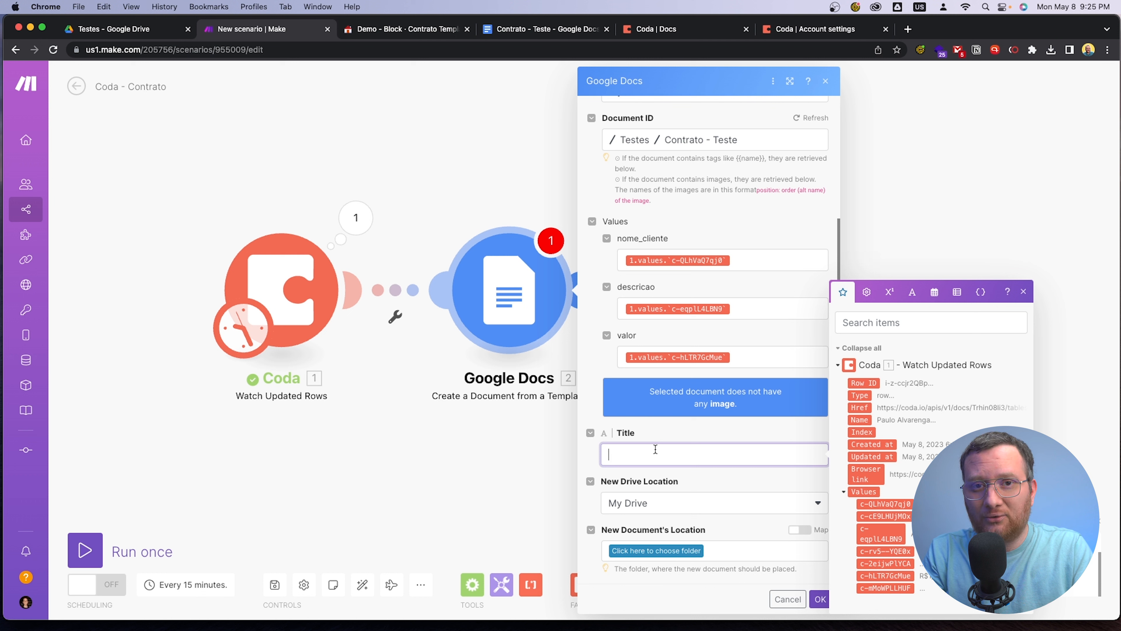
{"action": "type", "text": "Con"}
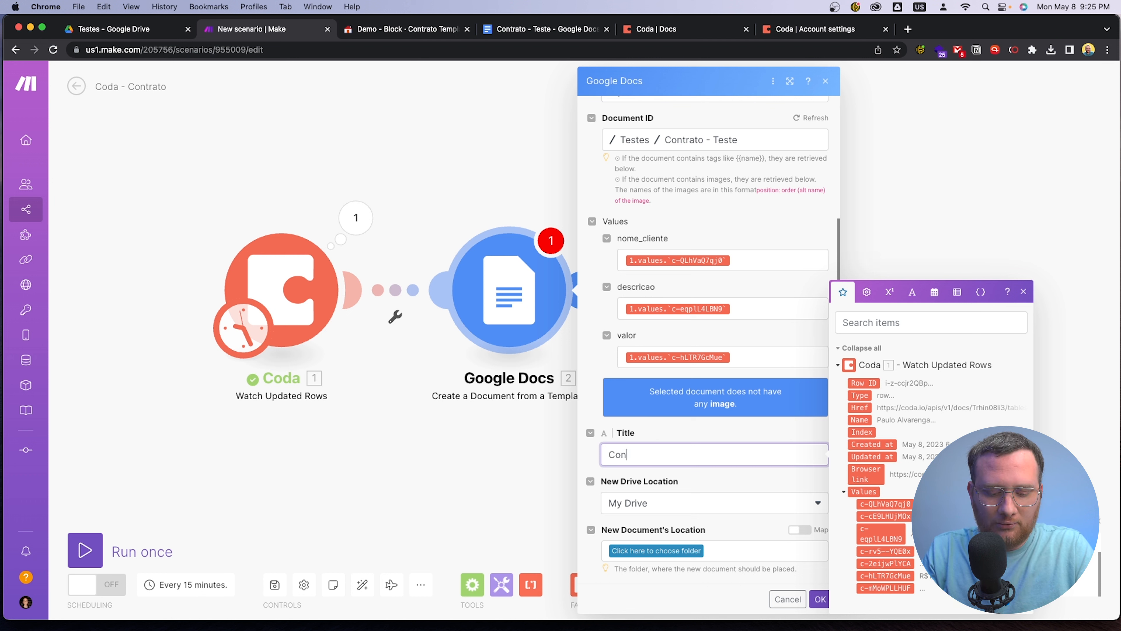
{"action": "type", "text": "trato -"}
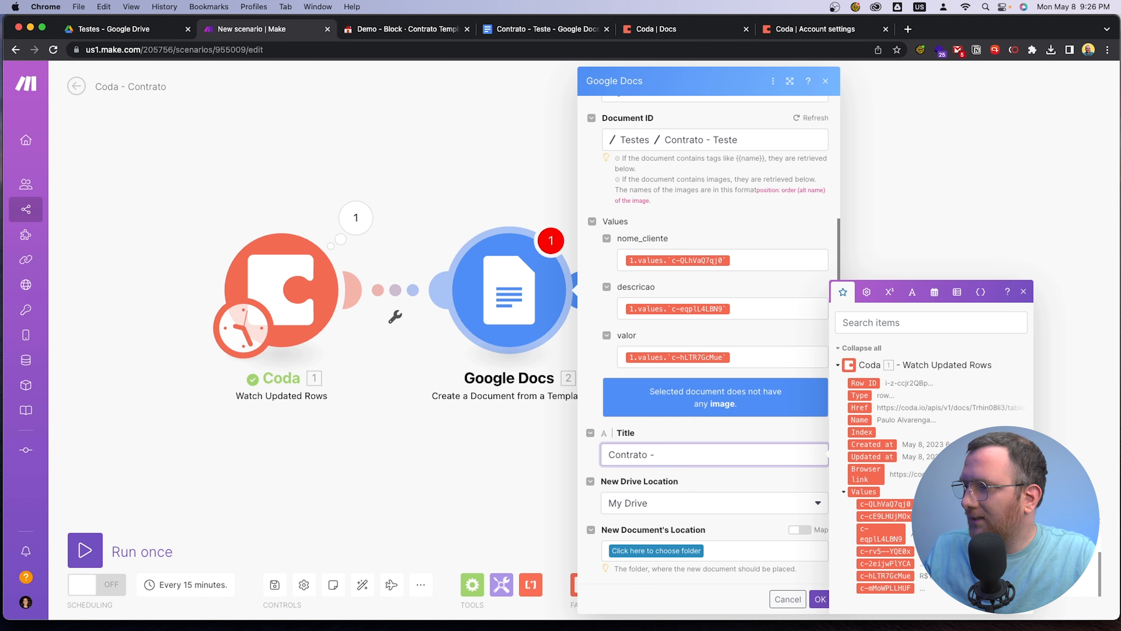
{"action": "left_click_drag", "start_coordinate": [887, 504], "coordinate": [727, 455]}
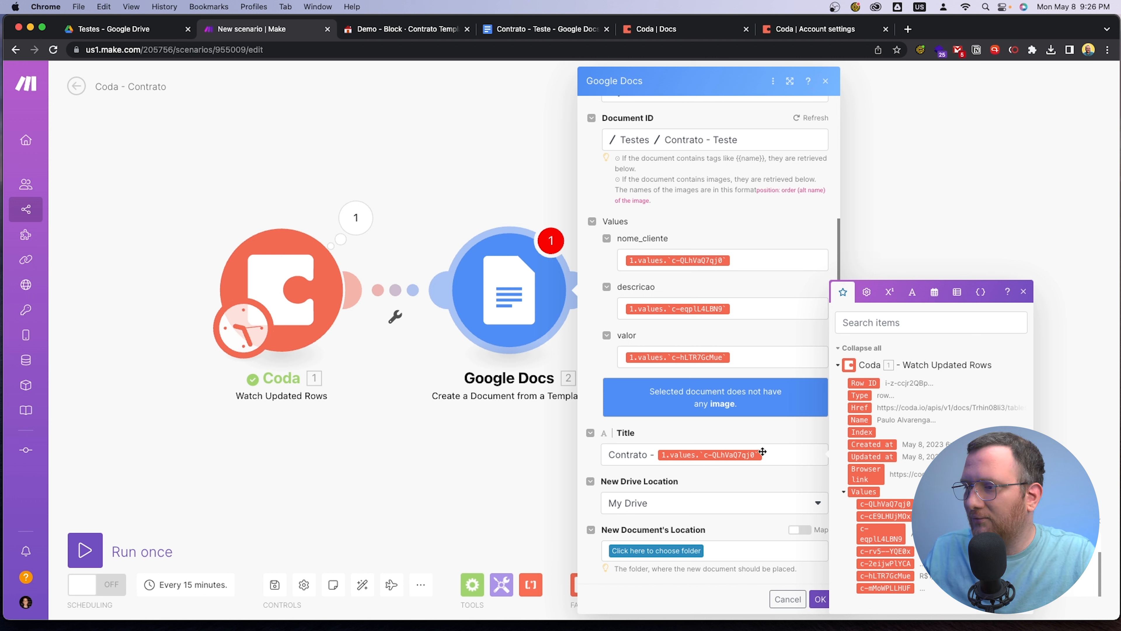
Choose the Testes folder as the new document's location and save the Google Docs module's settings
{"action": "left_click", "coordinate": [820, 600]}
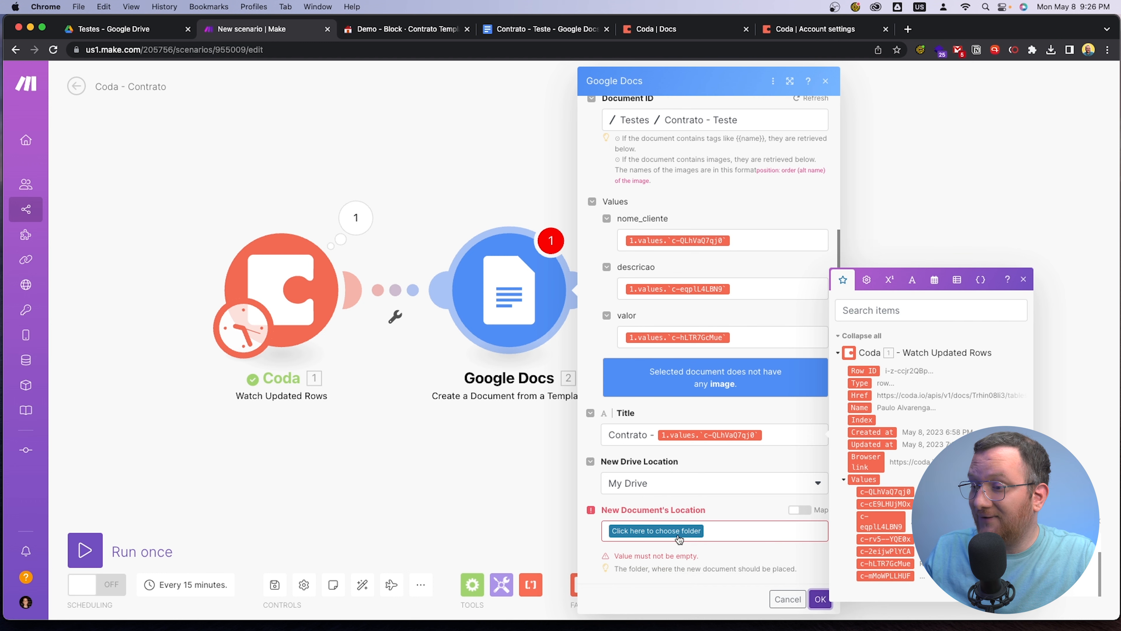
{"action": "left_click", "coordinate": [661, 547]}
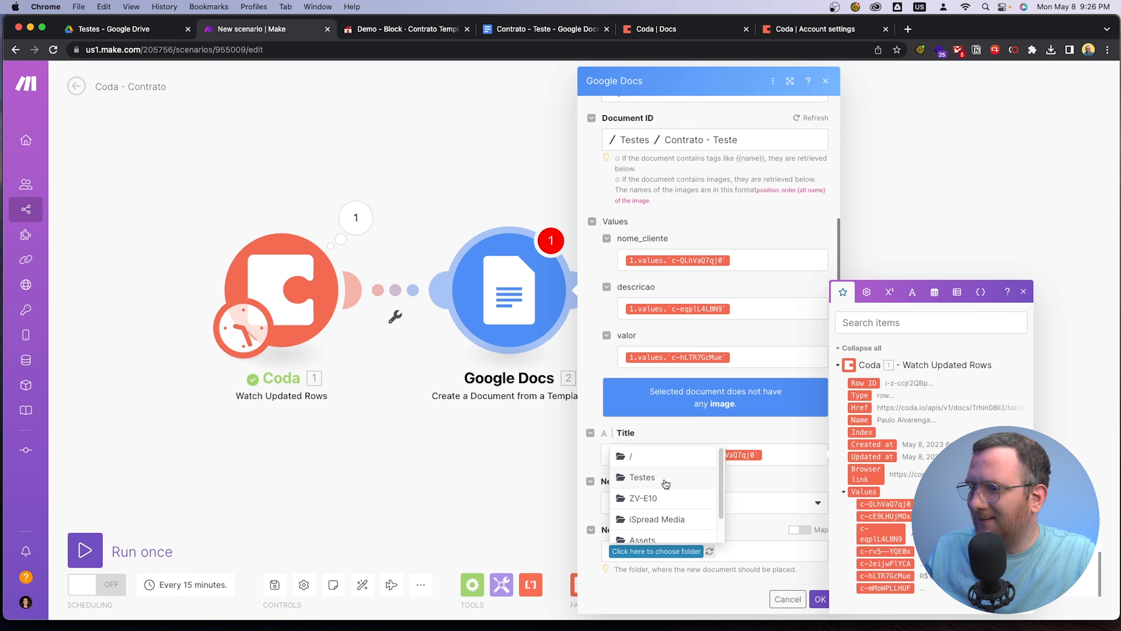
{"action": "left_click", "coordinate": [665, 484]}
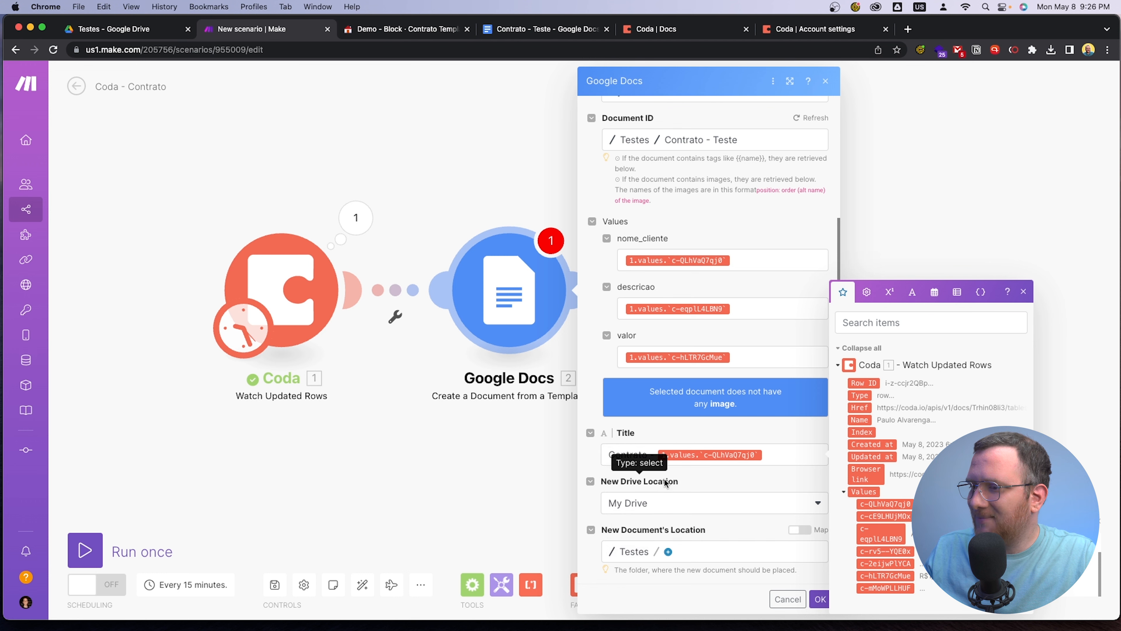
{"action": "left_click", "coordinate": [819, 600]}
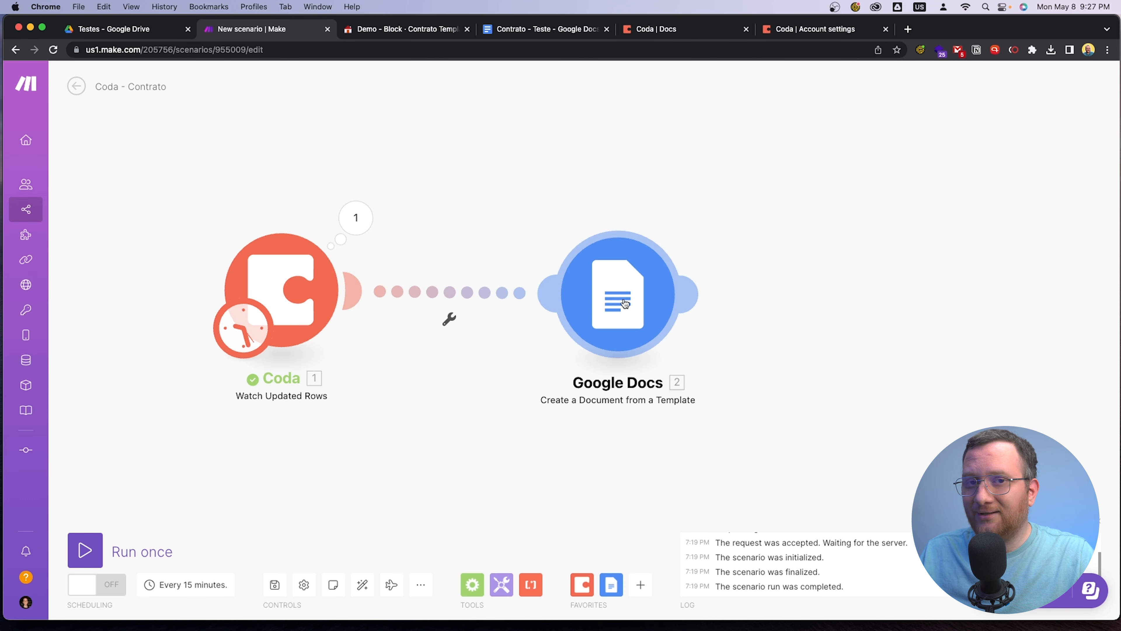
In the Coda Contratos table, rename the Status column's Para criar option to Sem contrato
{"action": "left_click", "coordinate": [415, 30]}
{"action": "left_click", "coordinate": [337, 266]}
{"action": "left_click", "coordinate": [328, 263]}
{"action": "left_click", "coordinate": [324, 259]}
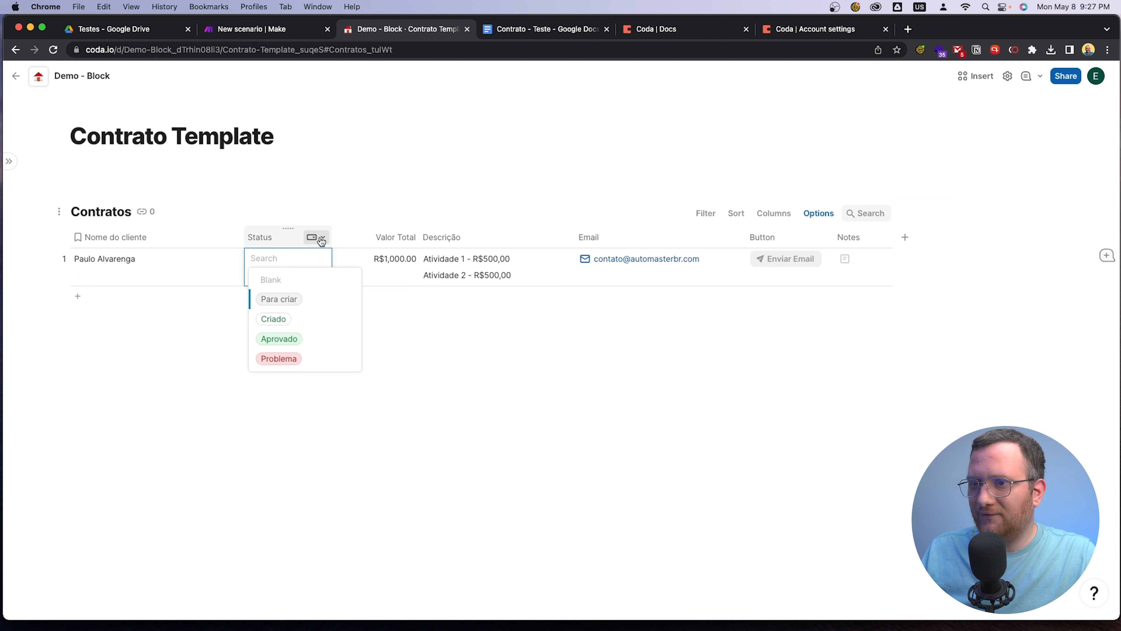
{"action": "left_click", "coordinate": [316, 238]}
{"action": "left_click", "coordinate": [353, 277]}
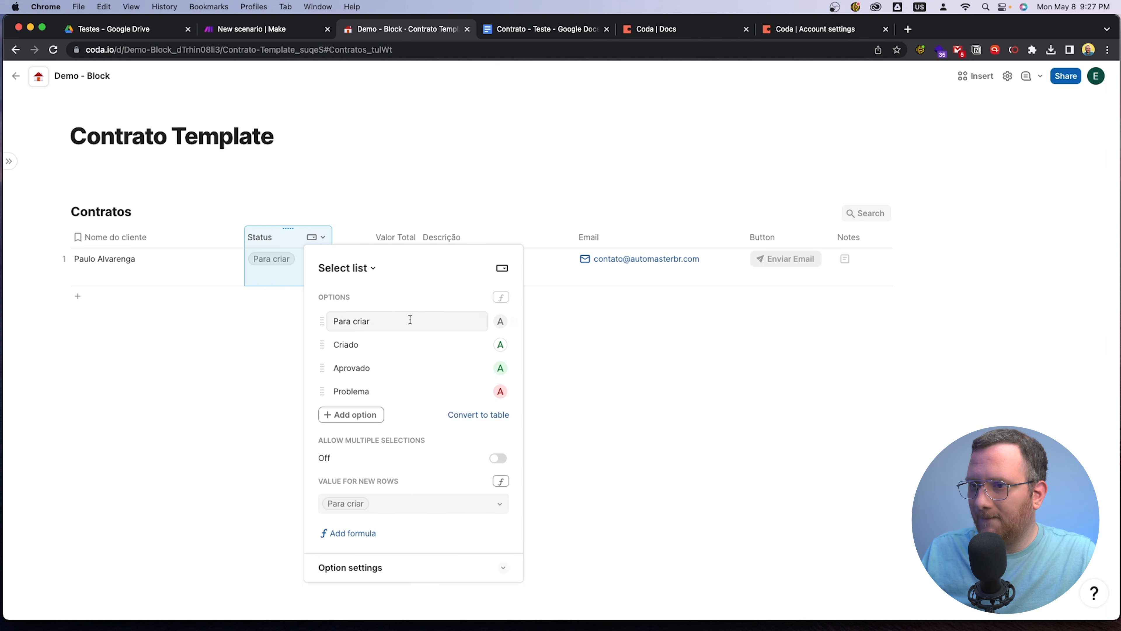
{"action": "left_click", "coordinate": [406, 321]}
{"action": "left_click", "coordinate": [411, 322]}
{"action": "left_click_drag", "start_coordinate": [414, 322], "coordinate": [344, 323]}
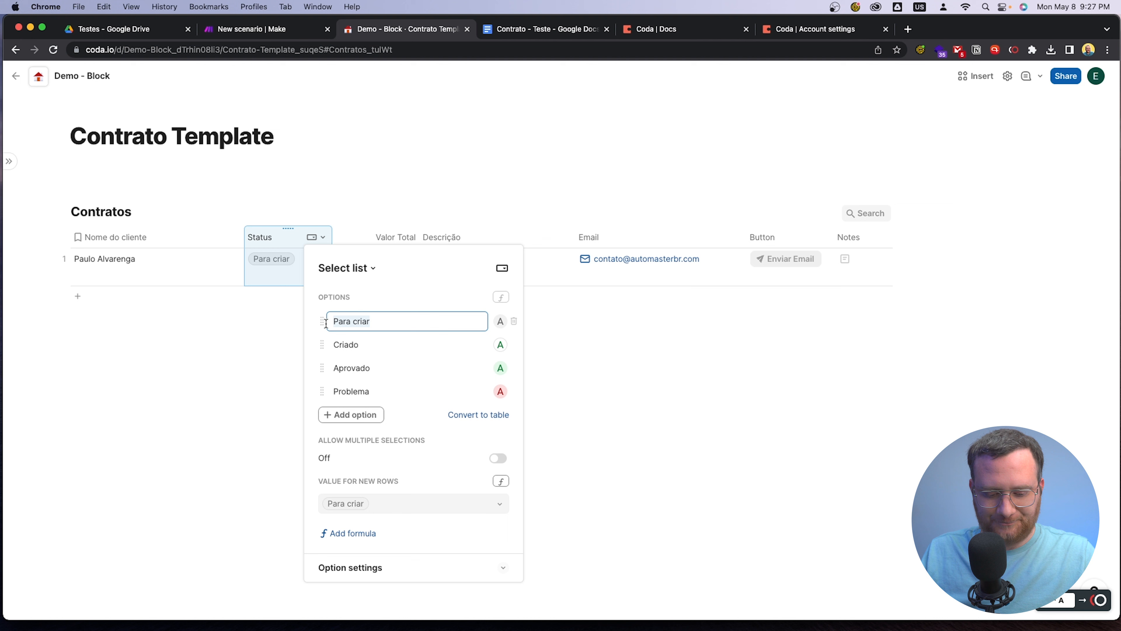
{"action": "type", "text": "Sem contrato"}
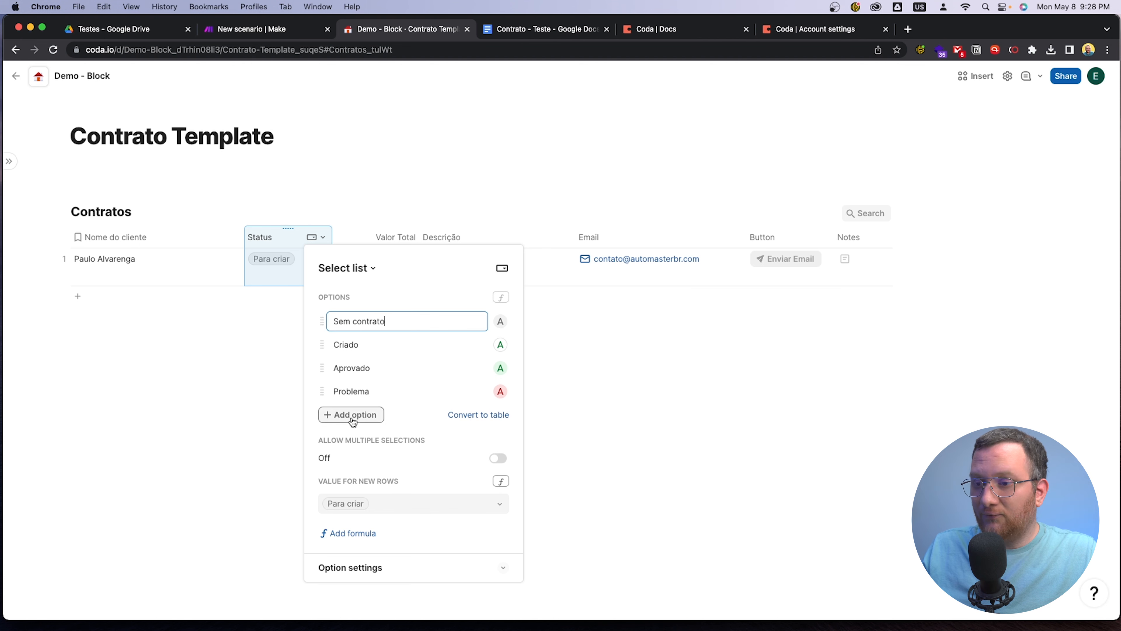
Add a yellow Para criar option to the Status list and place it directly after Sem contrato
{"action": "left_click", "coordinate": [353, 420]}
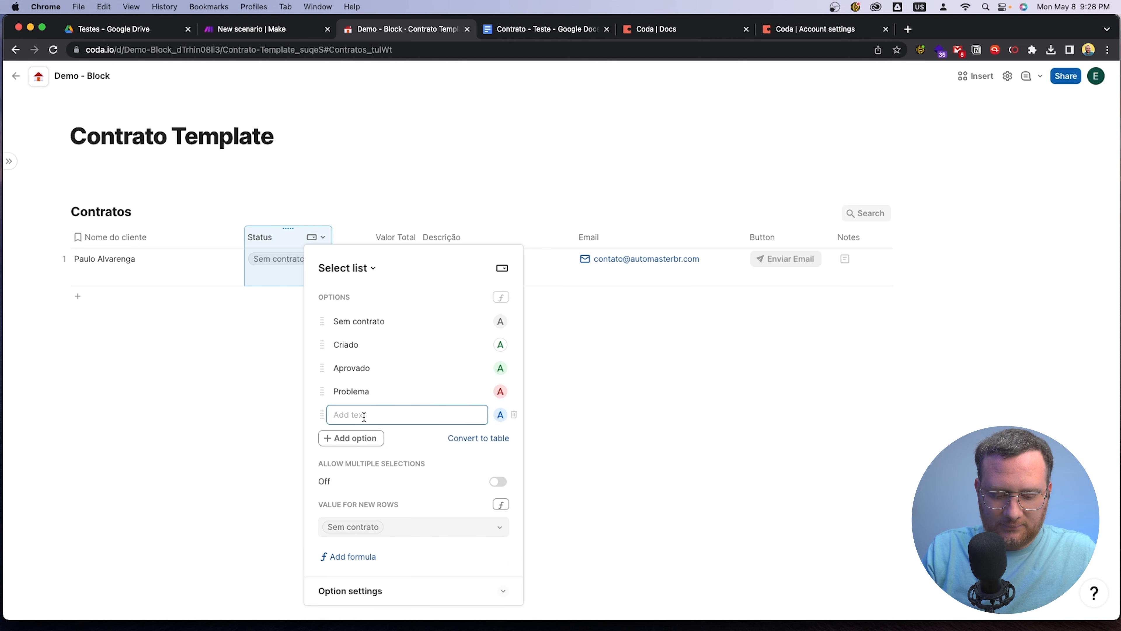
{"action": "type", "text": "Para"}
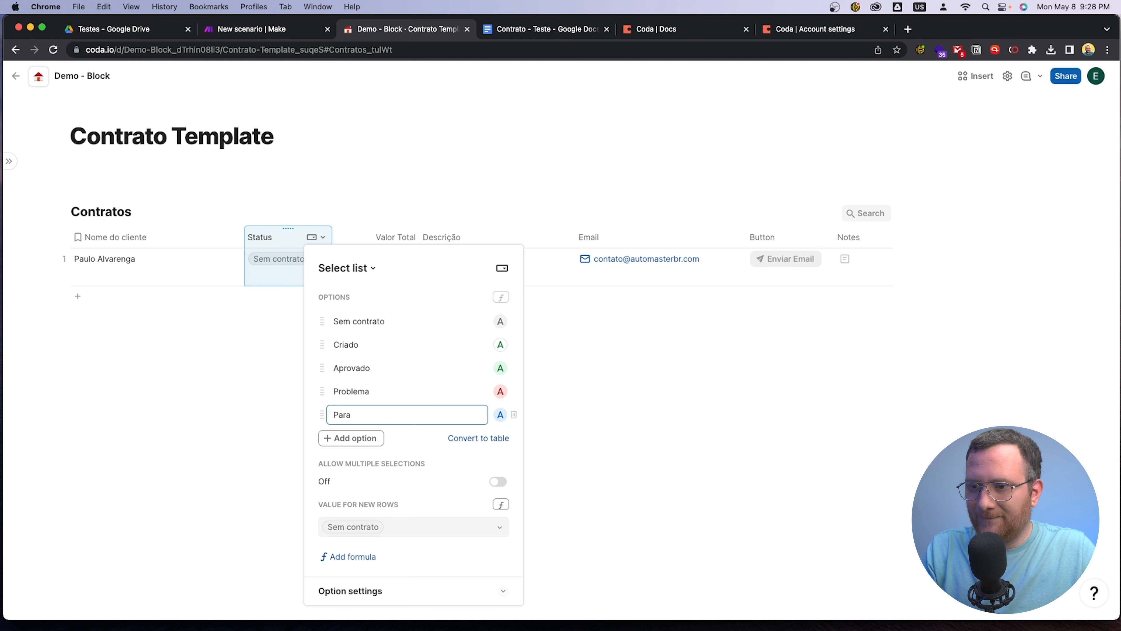
{"action": "type", "text": " criar"}
{"action": "left_click", "coordinate": [499, 415]}
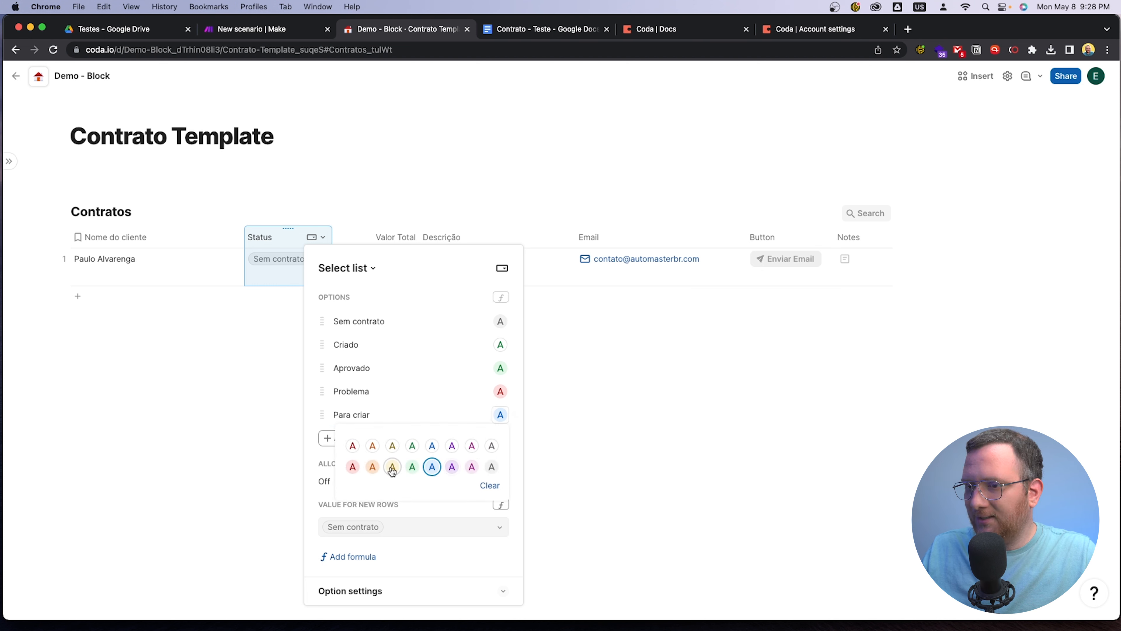
{"action": "left_click", "coordinate": [392, 468]}
{"action": "left_click_drag", "start_coordinate": [321, 415], "coordinate": [322, 331]}
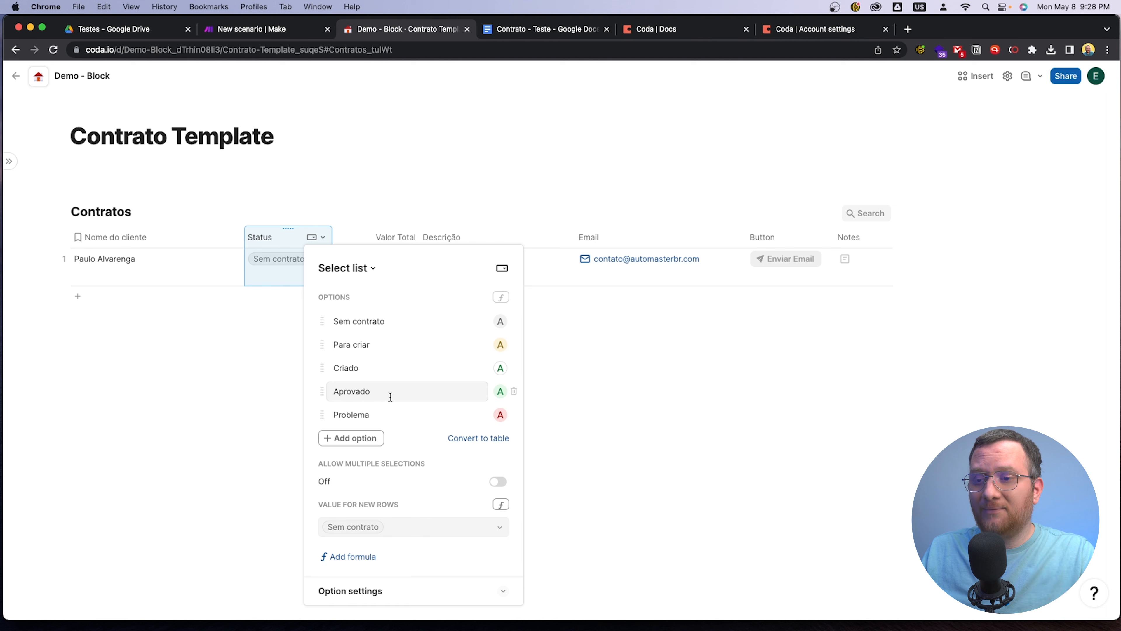
{"action": "left_click", "coordinate": [229, 365]}
In the Make scenario, set up a filter between Coda and Google Docs and label it "pra criar"
{"action": "left_click", "coordinate": [518, 36]}
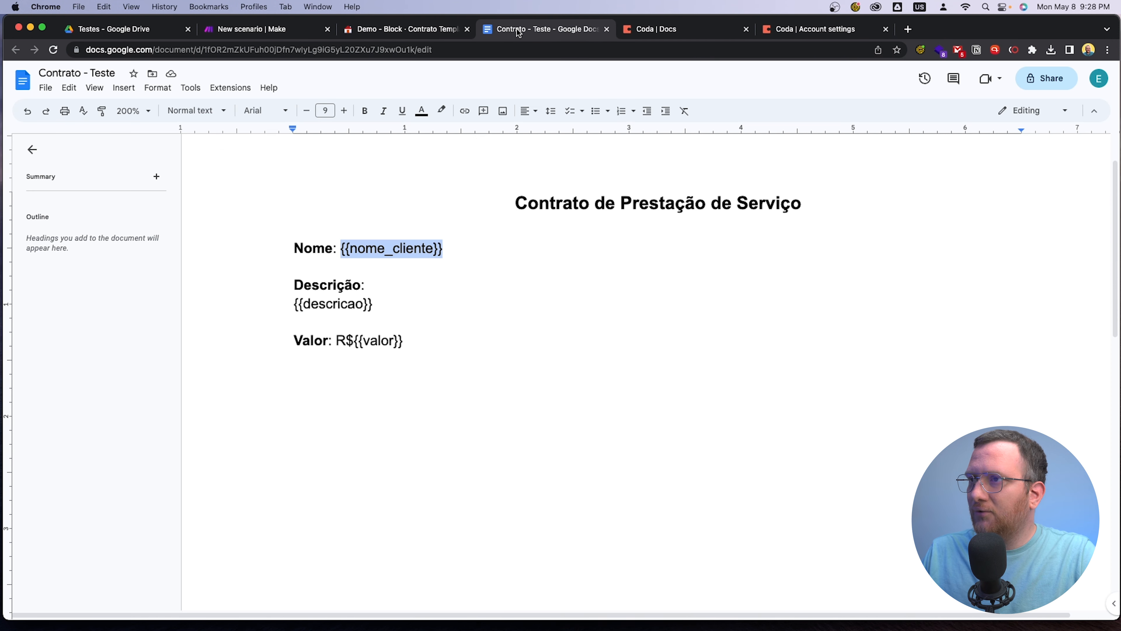
{"action": "left_click", "coordinate": [226, 31]}
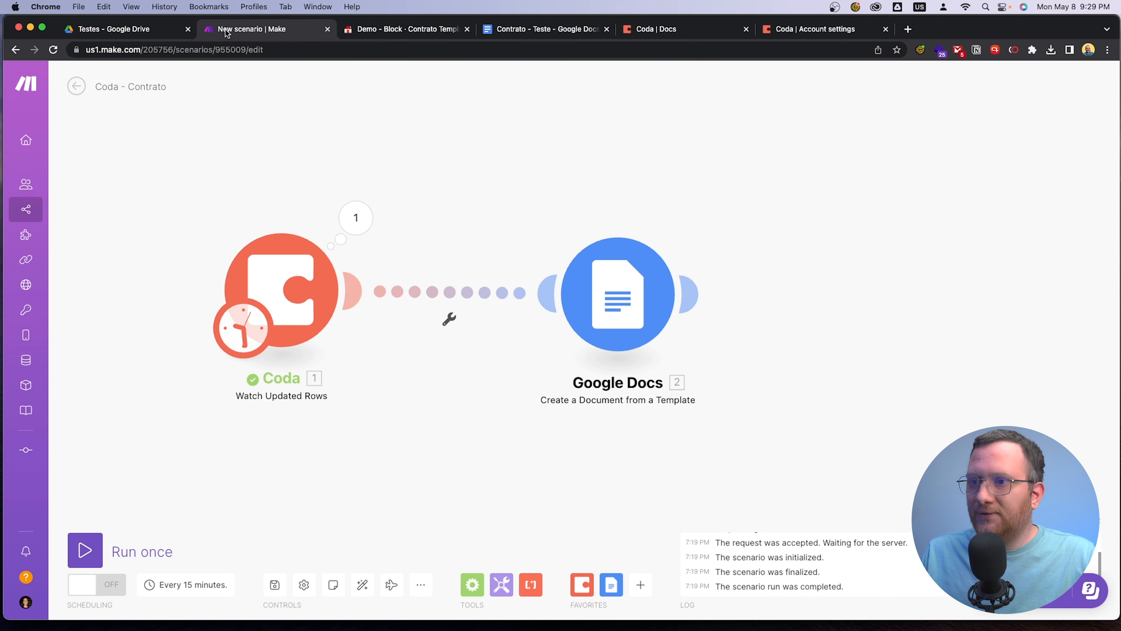
{"action": "left_click", "coordinate": [449, 322]}
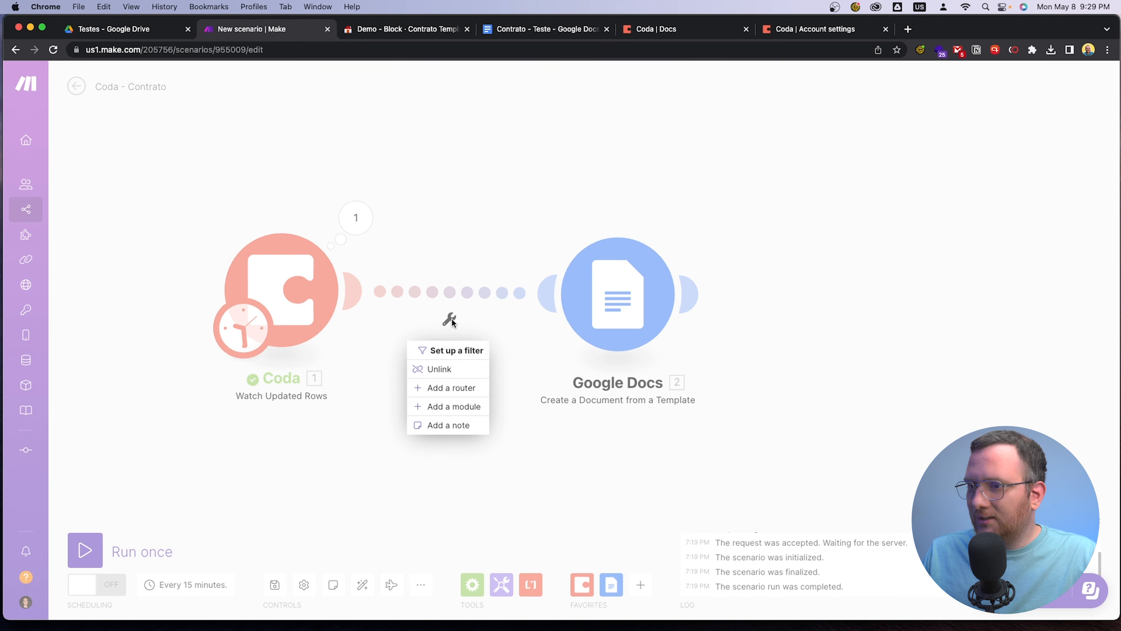
{"action": "left_click", "coordinate": [451, 351]}
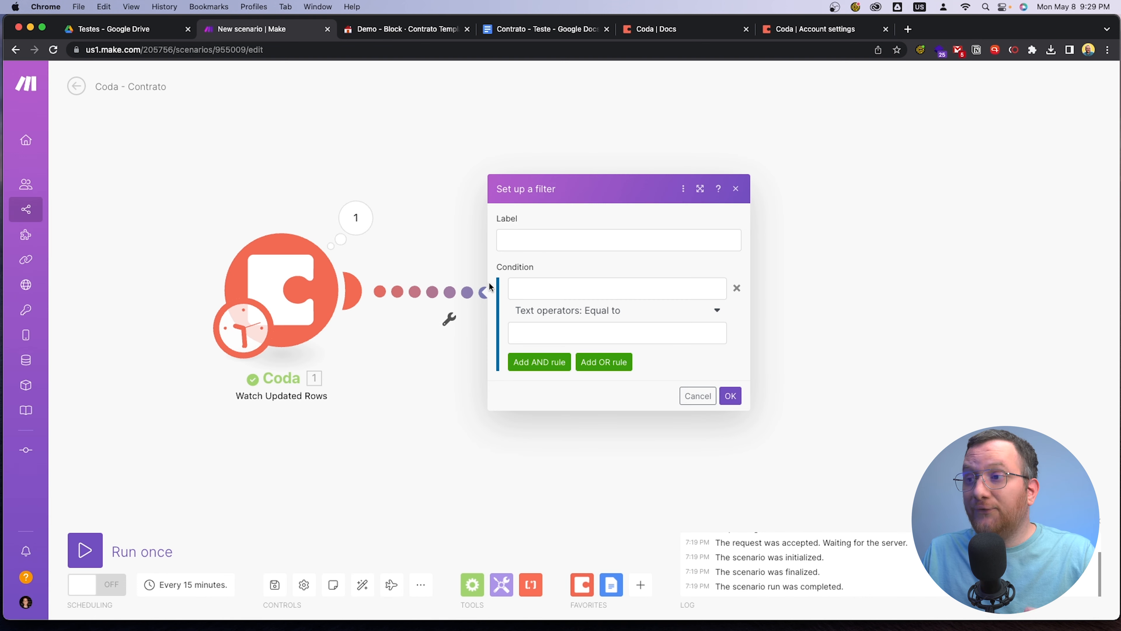
{"action": "left_click", "coordinate": [550, 244]}
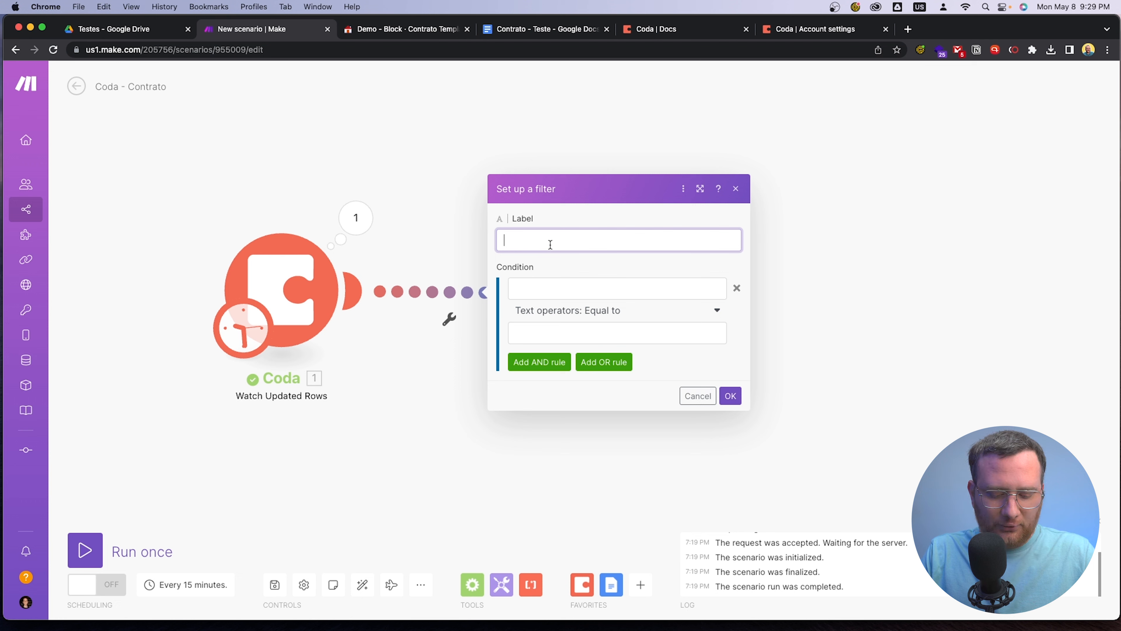
{"action": "type", "text": "pra criar"}
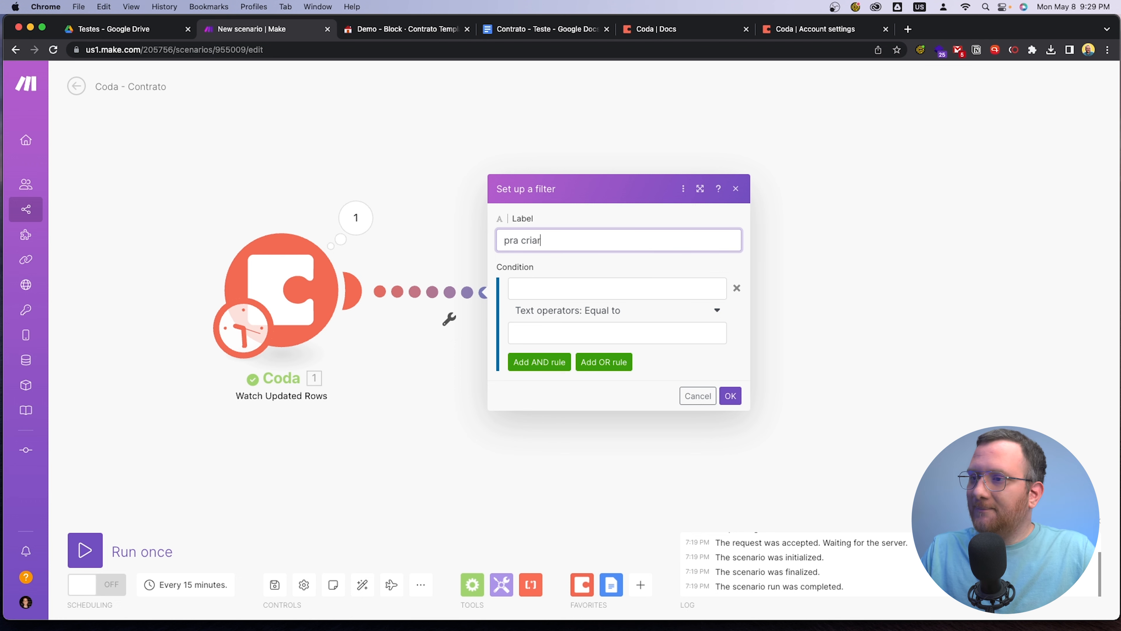
Copy the Para criar option's text from the Status column's select list options in the Coda Contratos table
{"action": "left_click", "coordinate": [375, 29]}
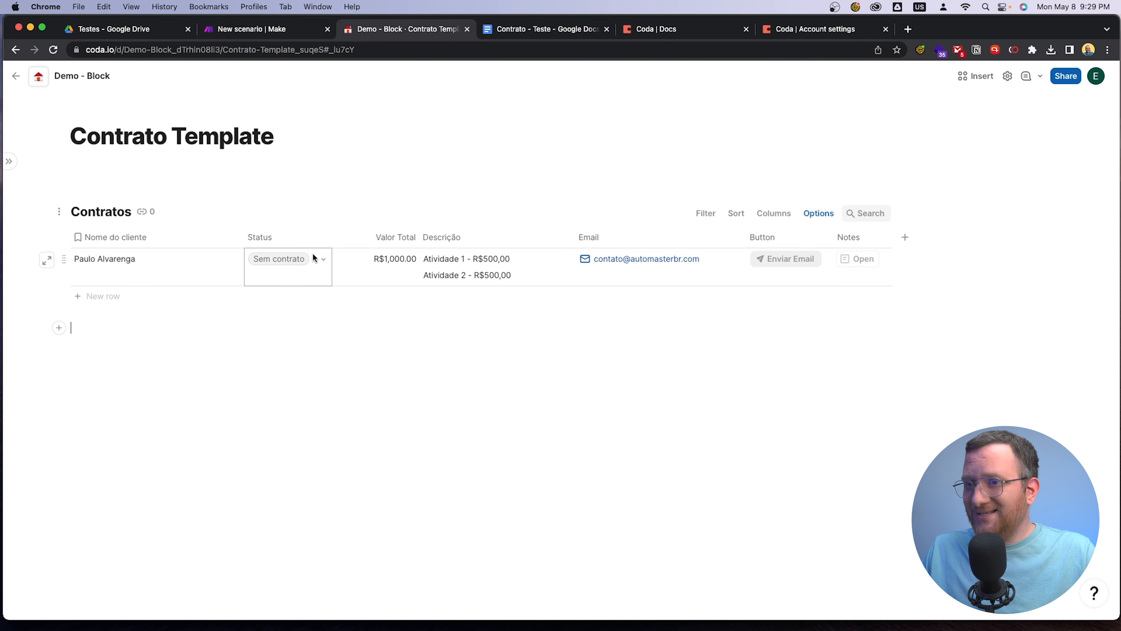
{"action": "left_click", "coordinate": [323, 238]}
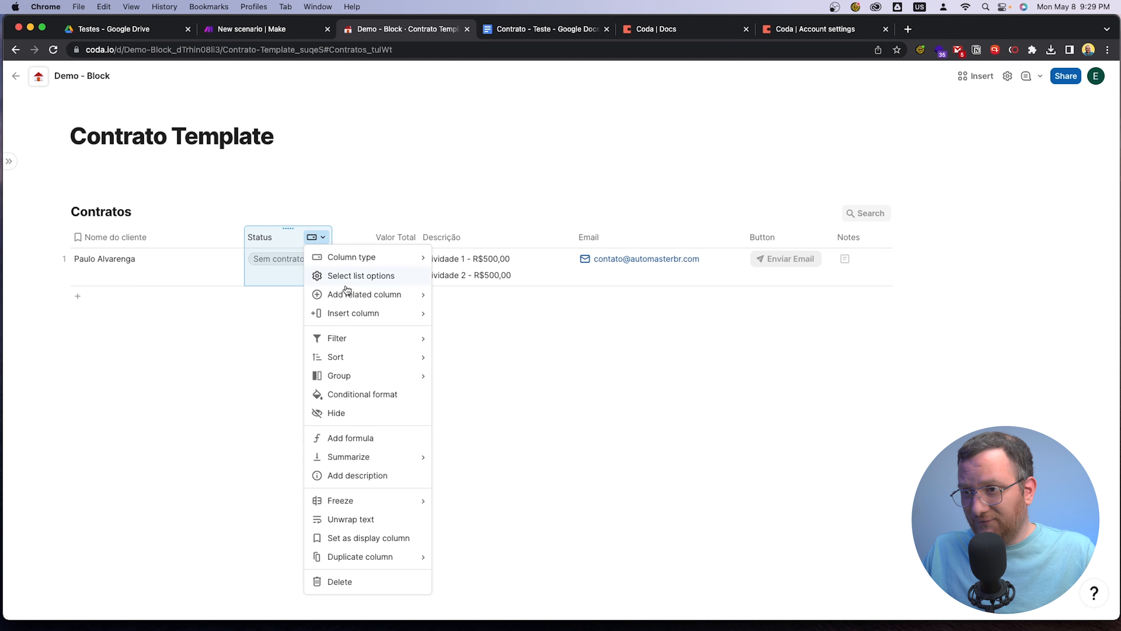
{"action": "left_click", "coordinate": [359, 277]}
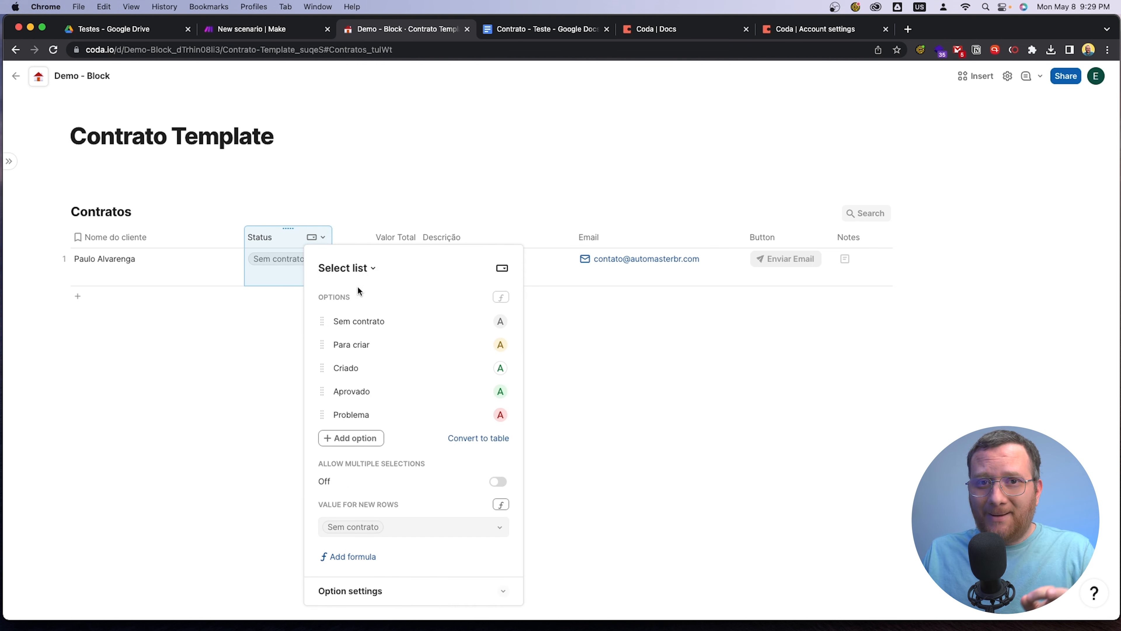
{"action": "left_click", "coordinate": [400, 345]}
{"action": "key", "text": "super+a"}
{"action": "left_click", "coordinate": [399, 344]}
{"action": "left_click_drag", "start_coordinate": [401, 345], "coordinate": [326, 345]}
{"action": "key", "text": "super+c"}
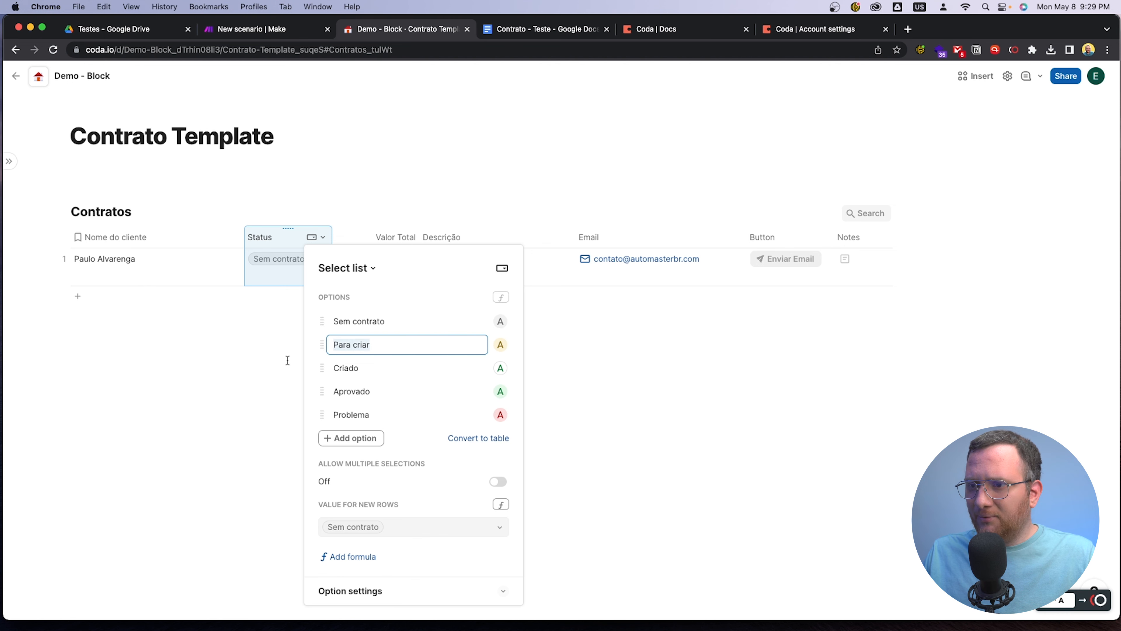
{"action": "left_click", "coordinate": [273, 364]}
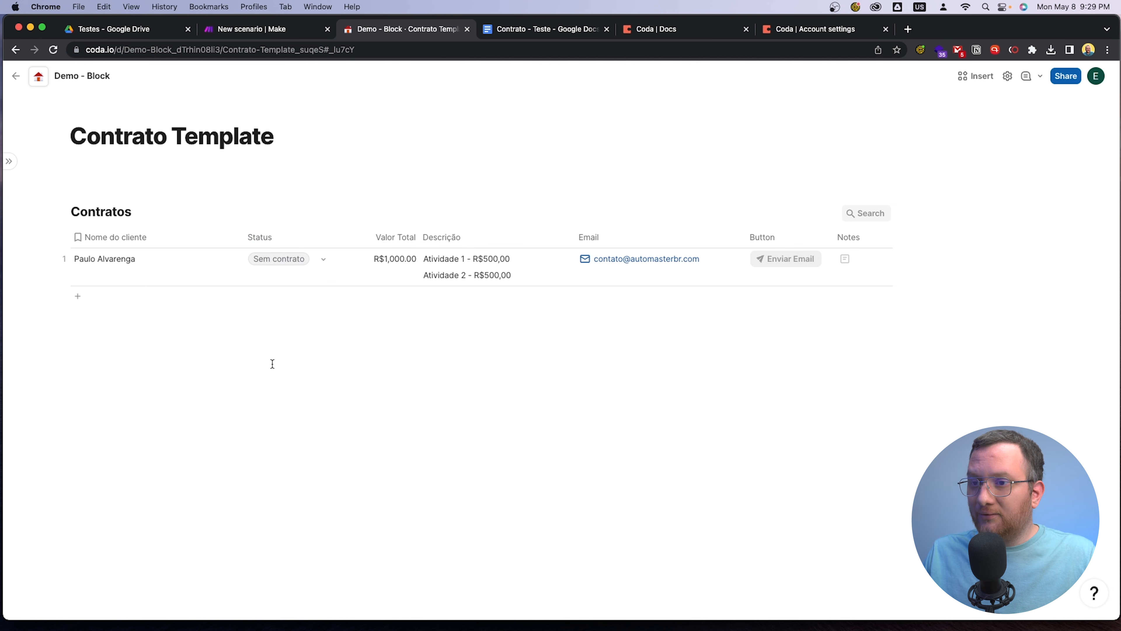
In the Make scenario, set the filter condition to the Coda status value c-cE9LHUjMOx, text operator Equal to, "Para criar", and save it
{"action": "left_click", "coordinate": [275, 30]}
{"action": "left_click", "coordinate": [565, 289]}
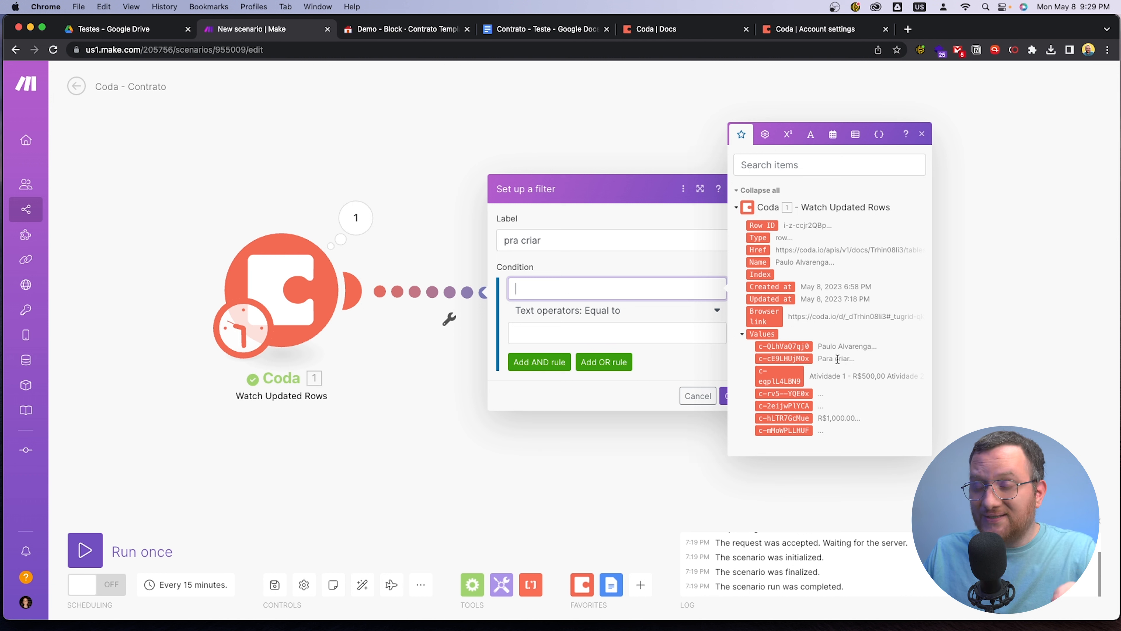
{"action": "left_click_drag", "start_coordinate": [797, 359], "coordinate": [587, 288]}
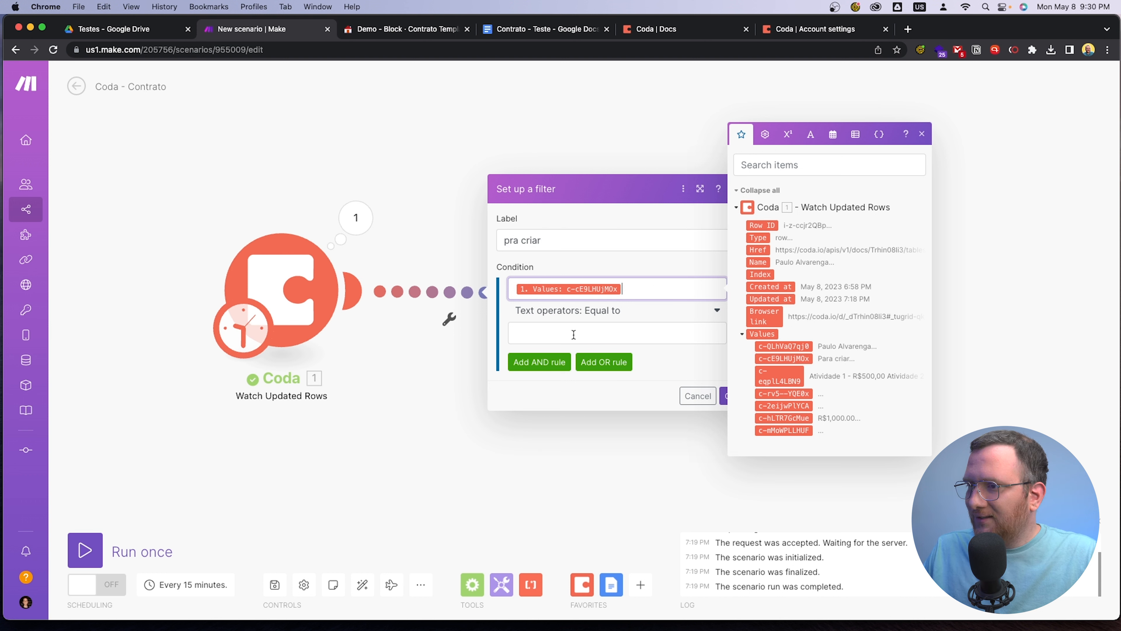
{"action": "left_click", "coordinate": [546, 332]}
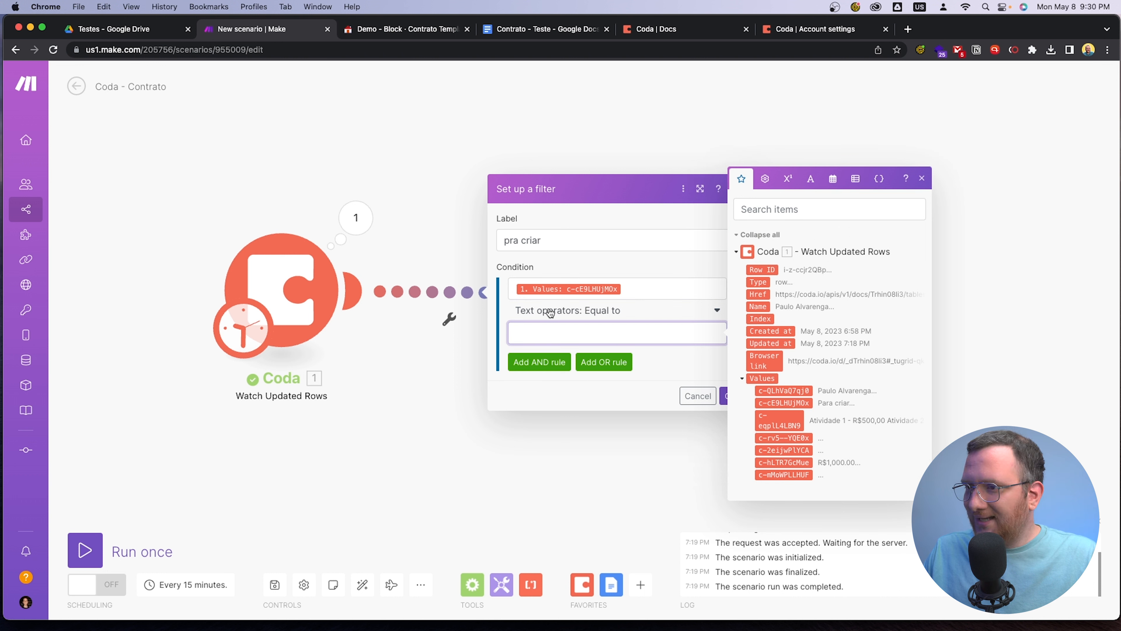
{"action": "left_click", "coordinate": [613, 312]}
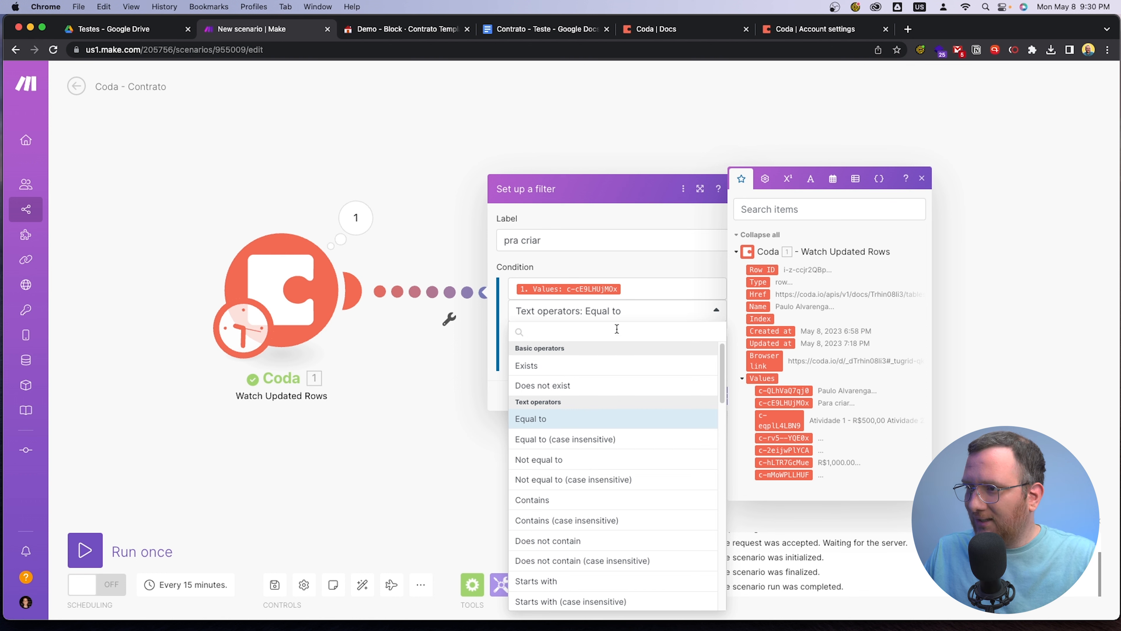
{"action": "left_click", "coordinate": [657, 266]}
{"action": "left_click", "coordinate": [548, 331]}
{"action": "key", "text": "super+v"}
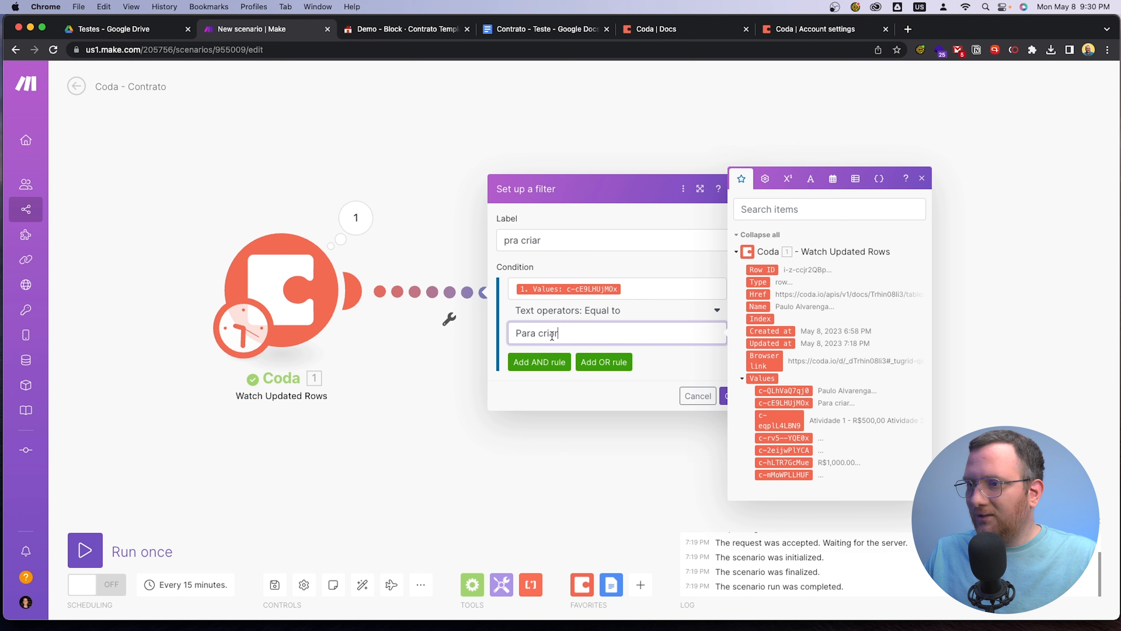
{"action": "left_click", "coordinate": [724, 396]}
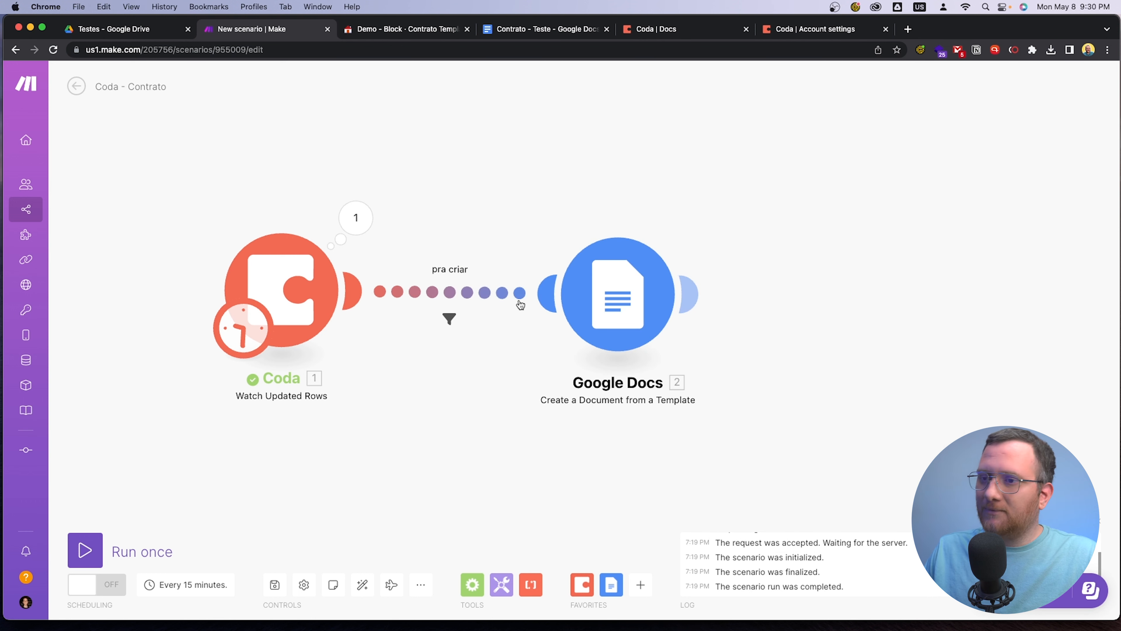
Schedule the scenario to run at regular intervals of 60 minutes
{"action": "left_click", "coordinate": [243, 325]}
{"action": "left_click", "coordinate": [313, 306]}
{"action": "key", "text": "super+a"}
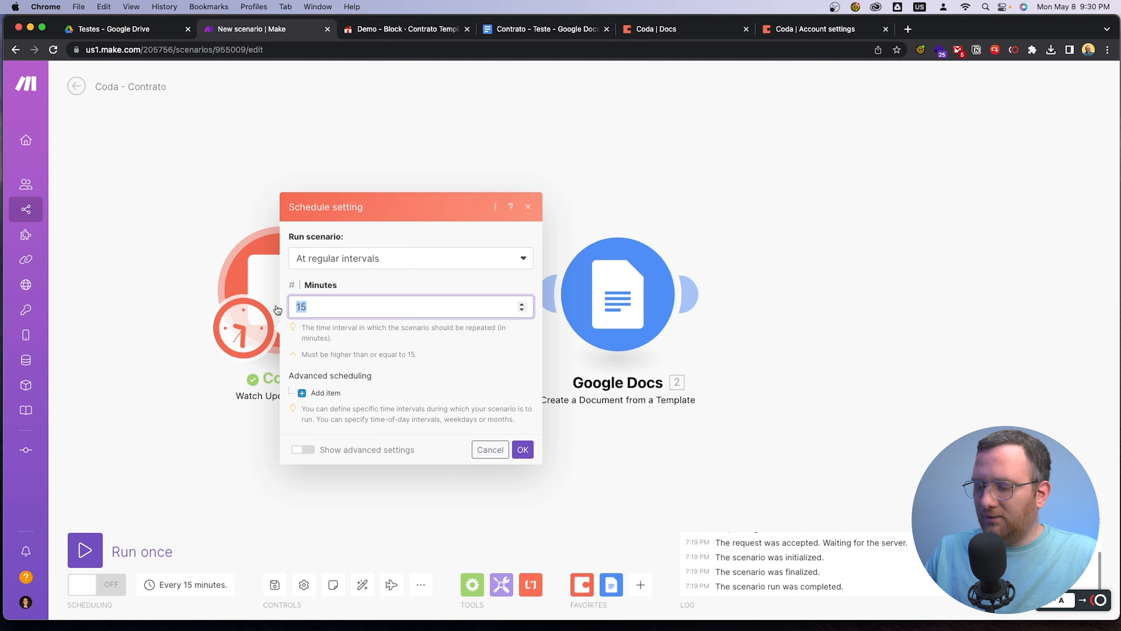
{"action": "type", "text": "60"}
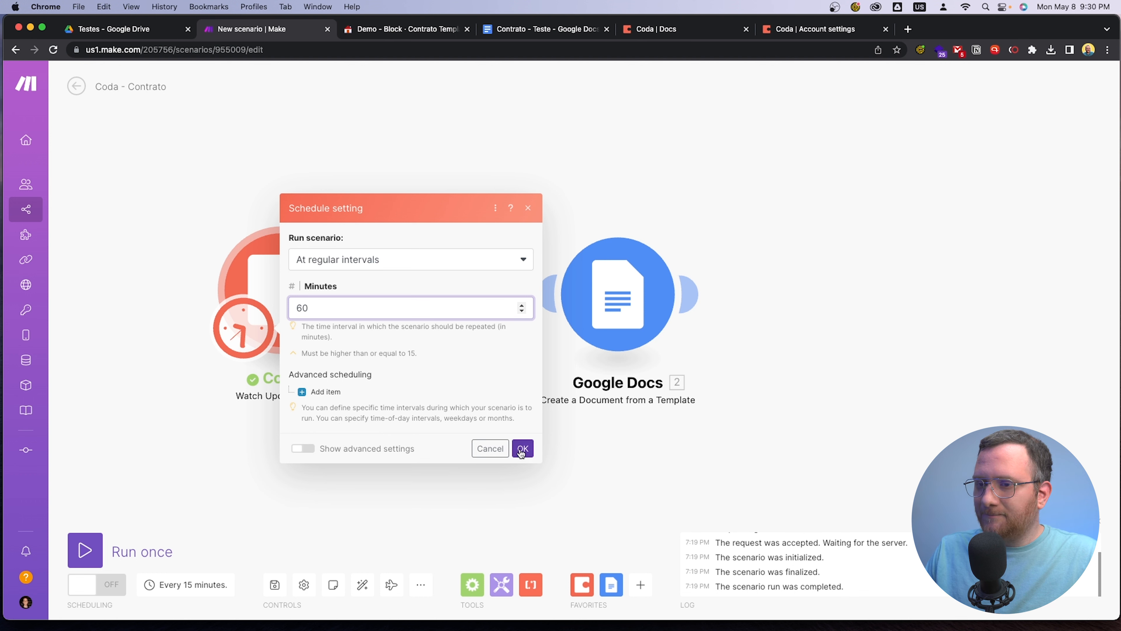
{"action": "left_click", "coordinate": [522, 449]}
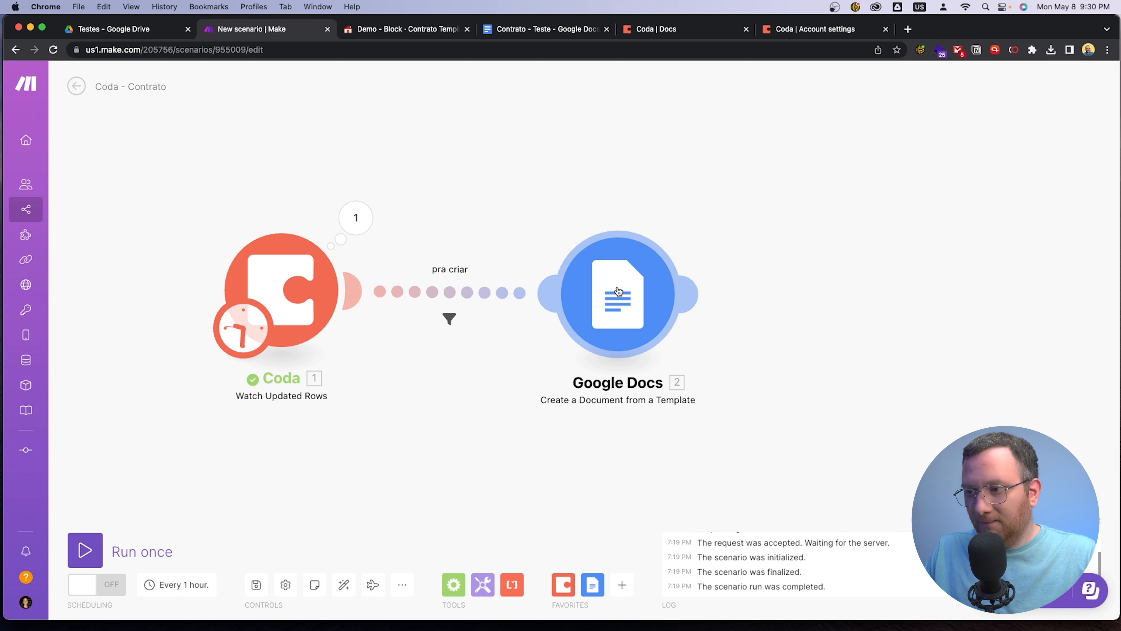
{"action": "left_click_drag", "start_coordinate": [827, 313], "coordinate": [794, 311]}
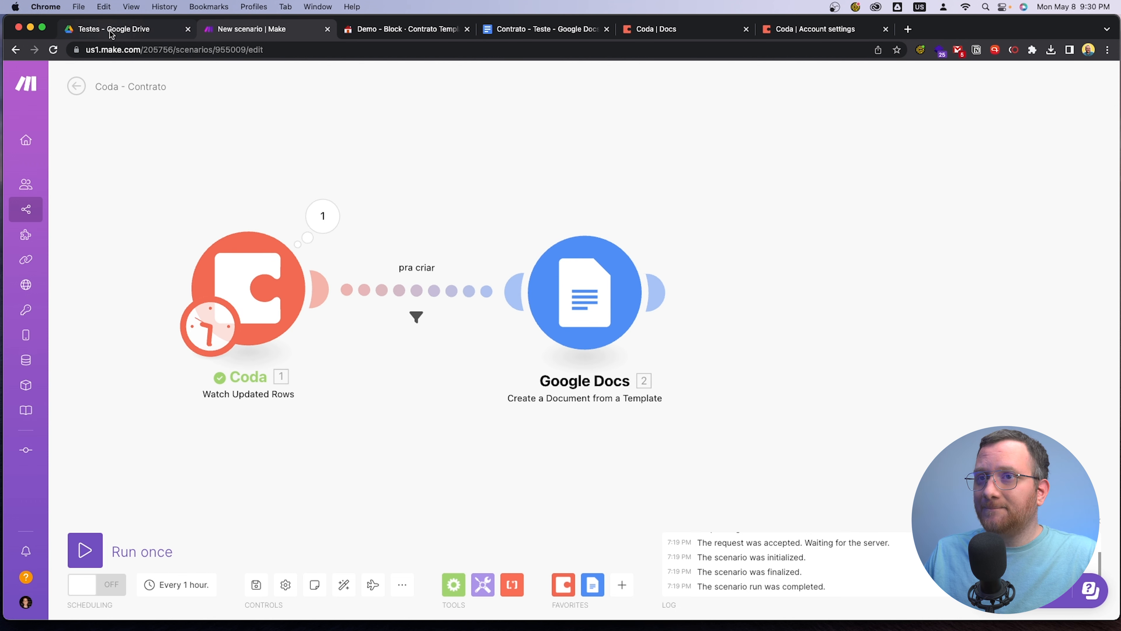
In the Coda Contratos table, set the existing client row's Status to Para criar
{"action": "left_click", "coordinate": [402, 30]}
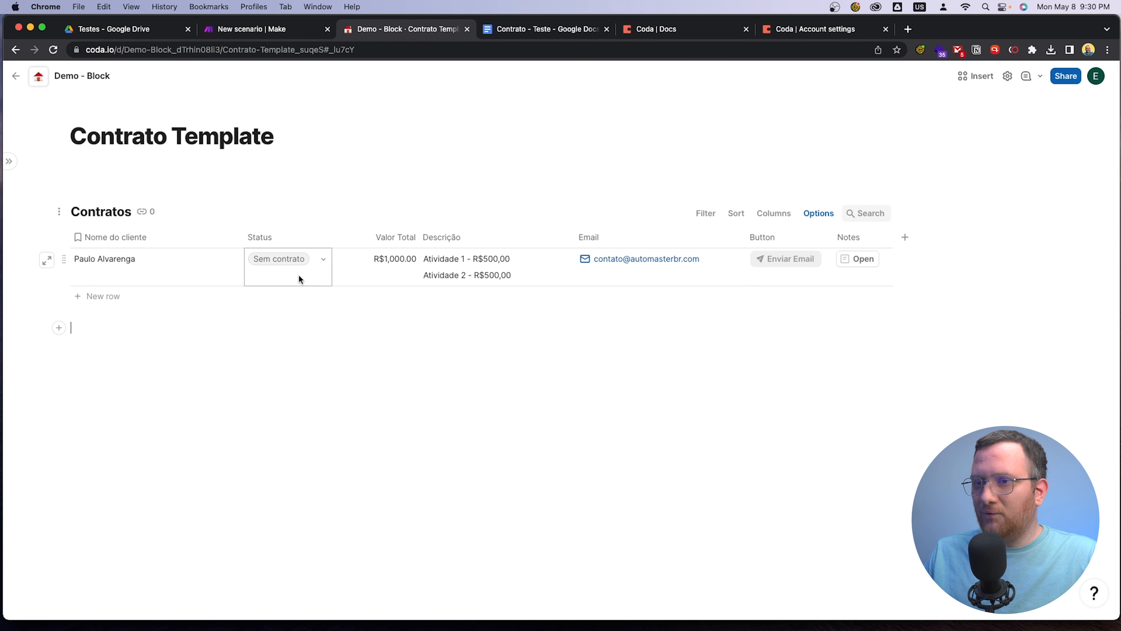
{"action": "left_click", "coordinate": [318, 263]}
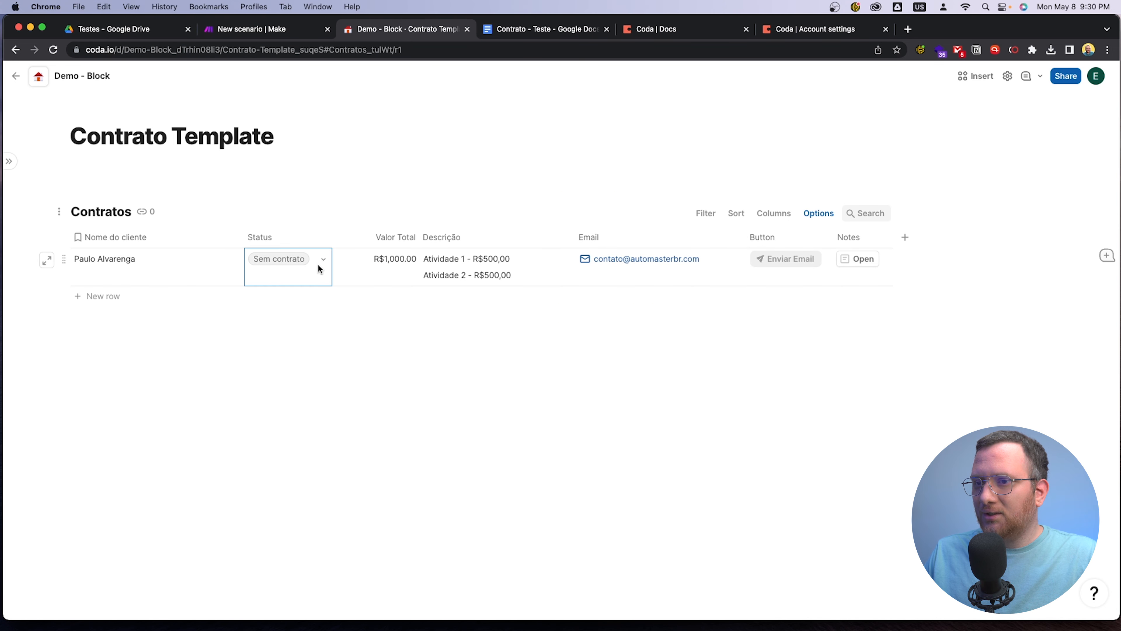
{"action": "left_click", "coordinate": [318, 264]}
{"action": "left_click", "coordinate": [300, 316]}
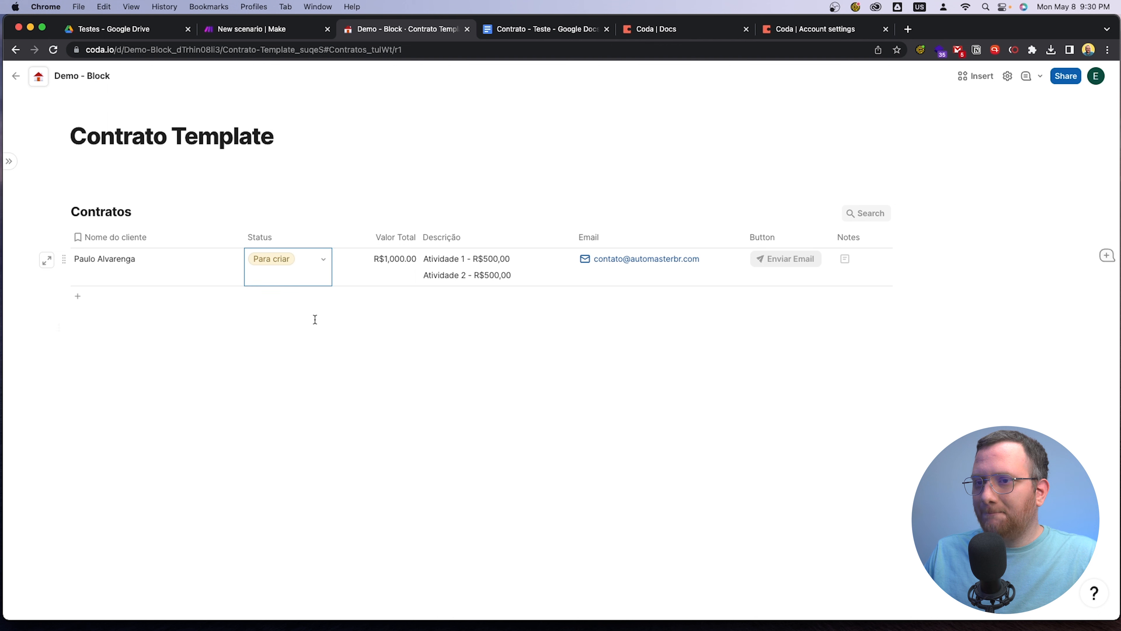
{"action": "left_click", "coordinate": [378, 383]}
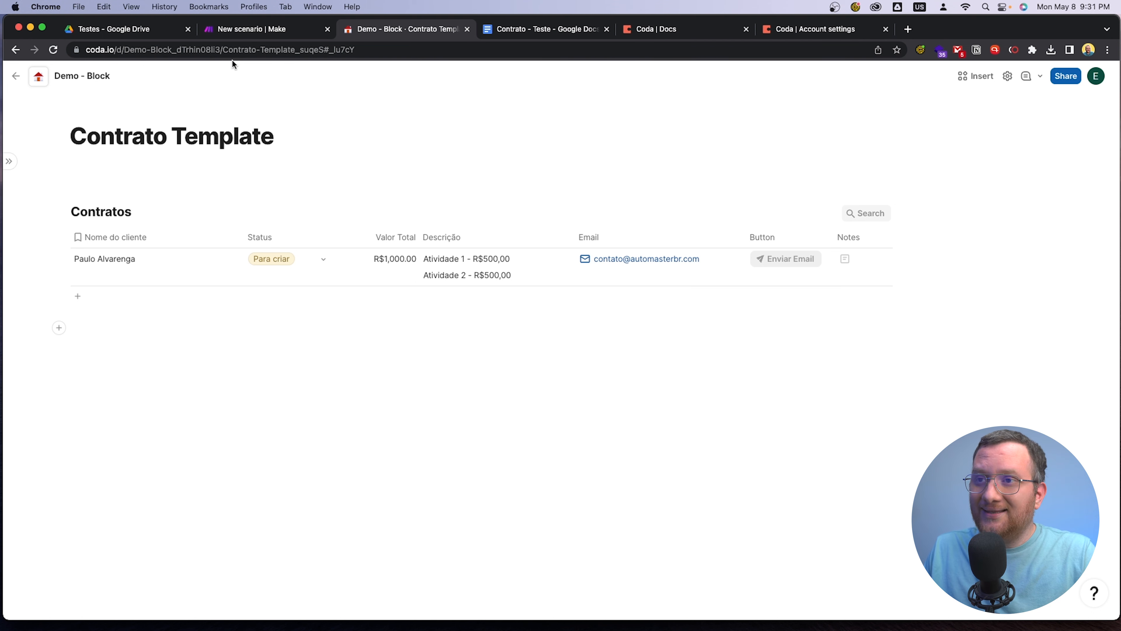
Run the Make scenario once and inspect the output of the Google Docs module
{"action": "left_click", "coordinate": [238, 32]}
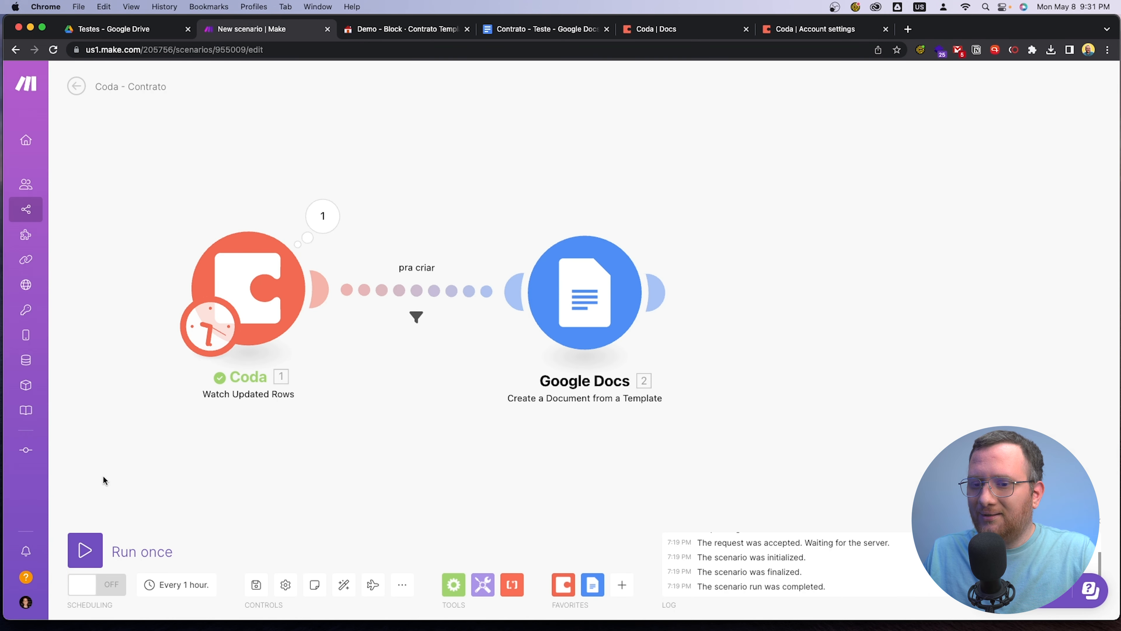
{"action": "left_click", "coordinate": [91, 552]}
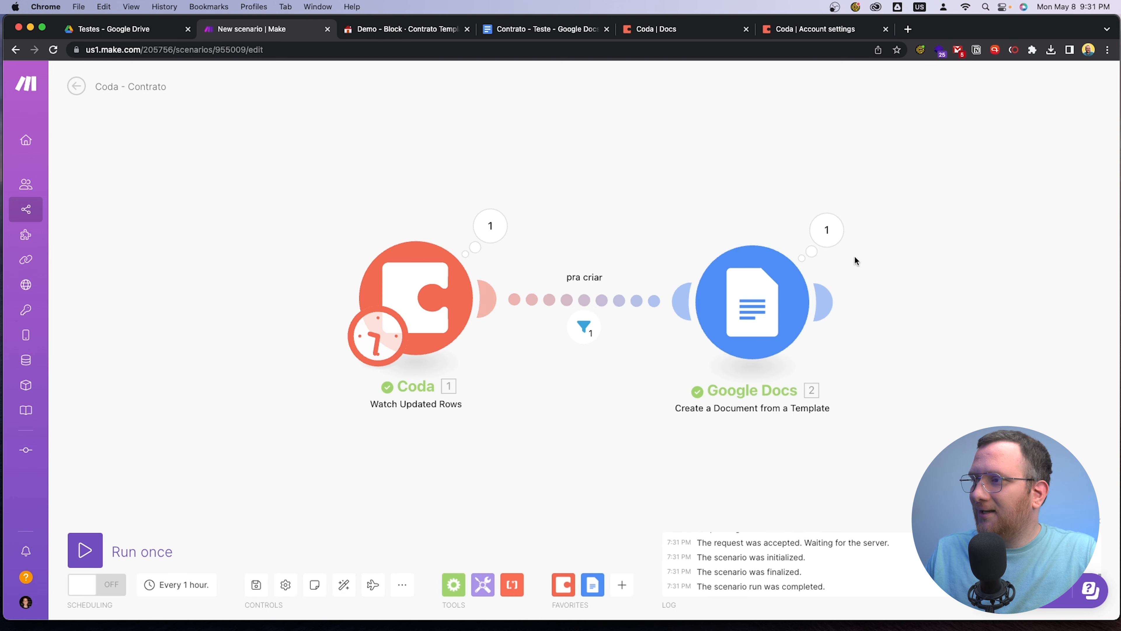
{"action": "left_click", "coordinate": [828, 237]}
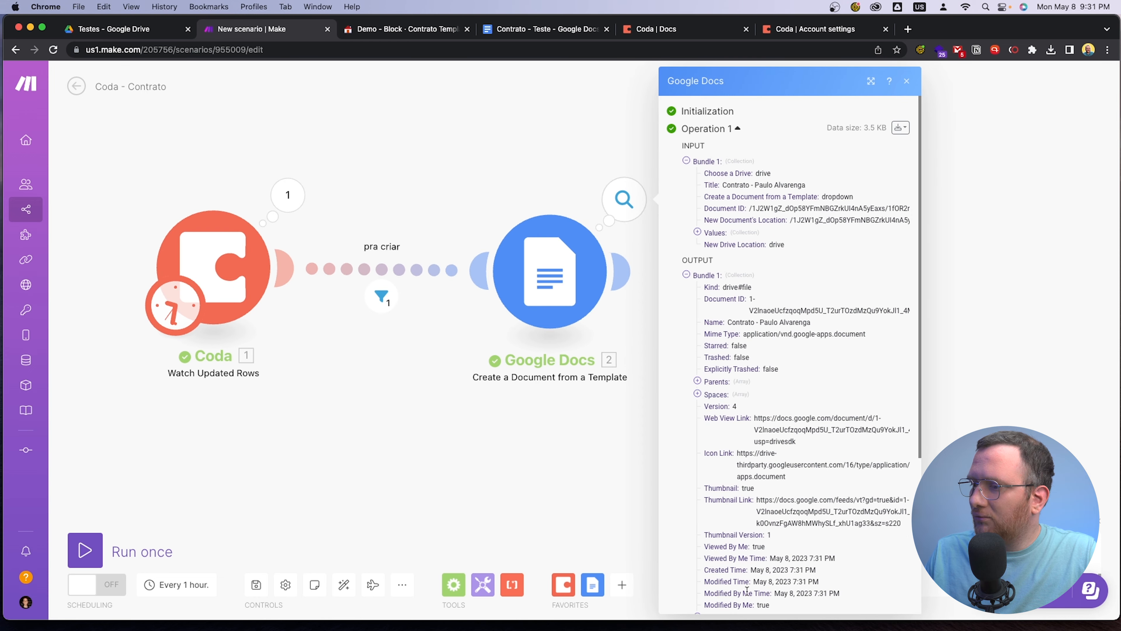
{"action": "left_click", "coordinate": [587, 457]}
Close the Contrato - Teste template, open the generated client contract from the Testes Drive folder, and check its filled-in name, description and value
{"action": "left_click", "coordinate": [535, 30]}
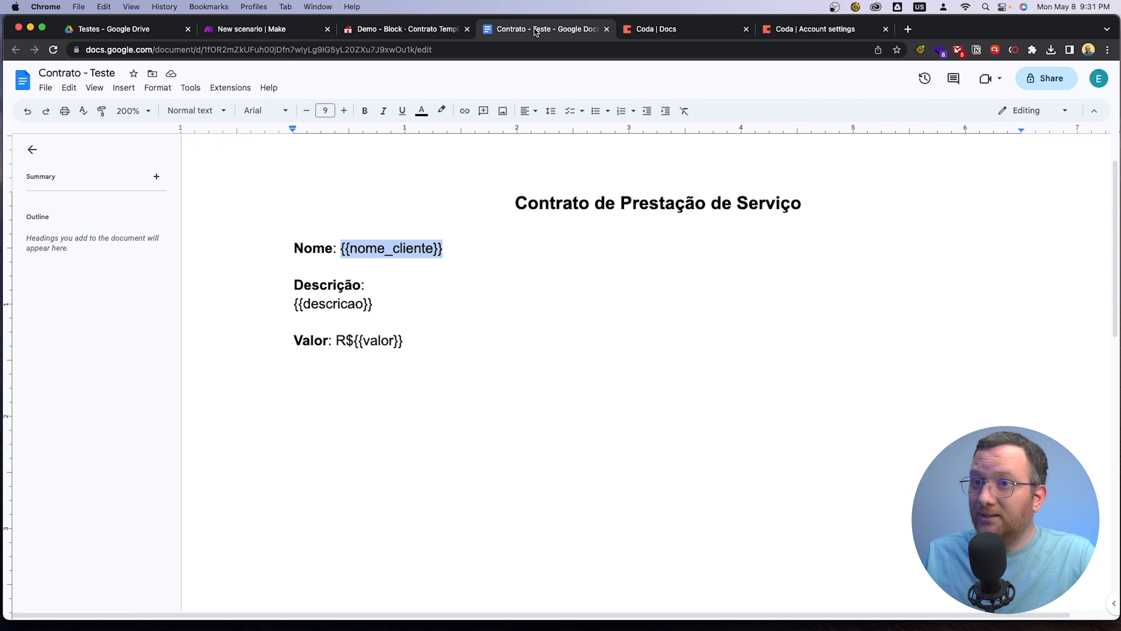
{"action": "key", "text": "super+w"}
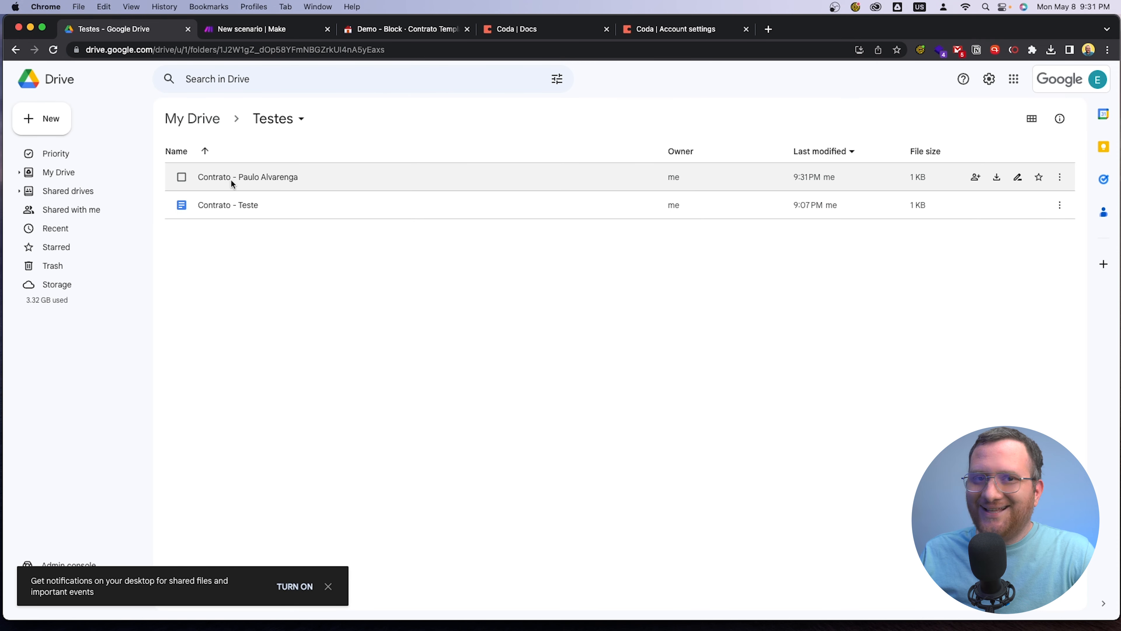
{"action": "double_click", "coordinate": [247, 178]}
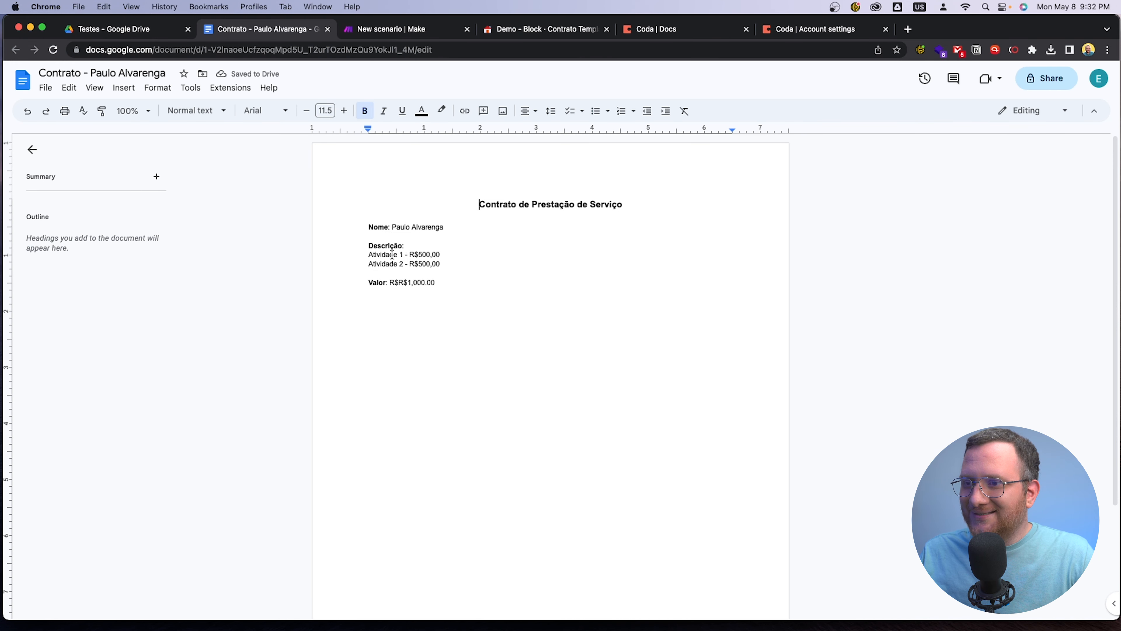
{"action": "left_click", "coordinate": [133, 110]}
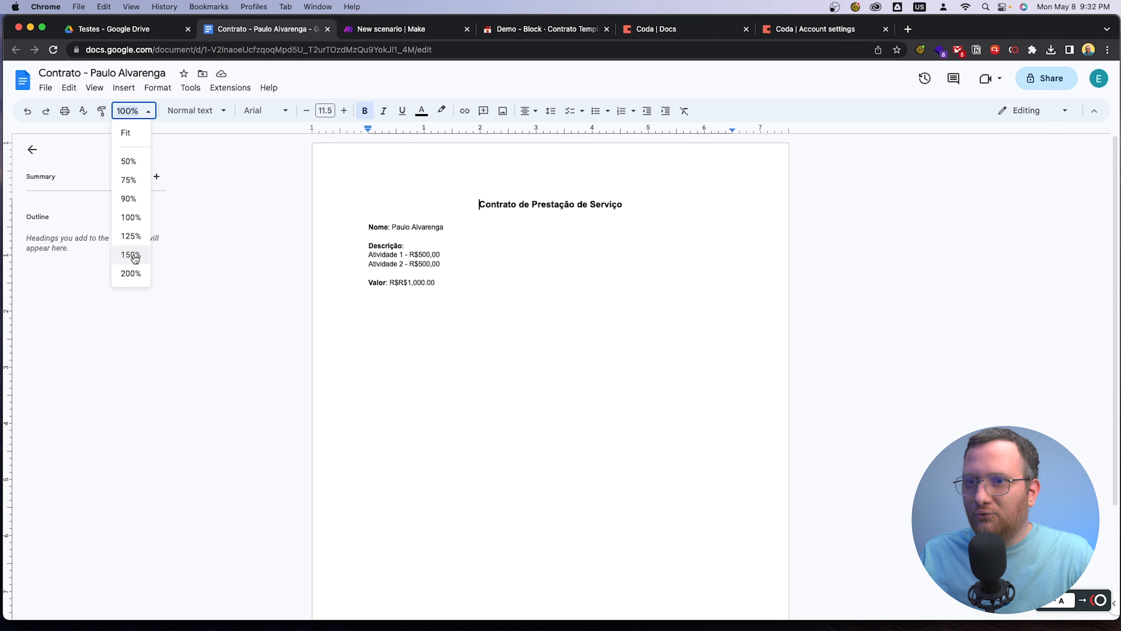
{"action": "left_click", "coordinate": [136, 279]}
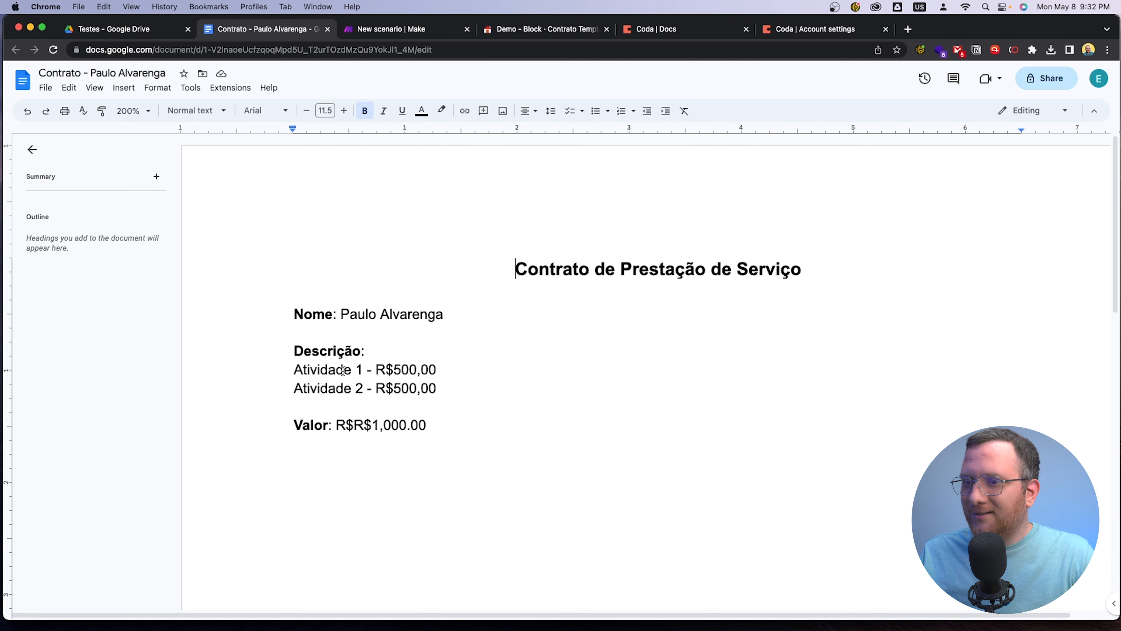
{"action": "left_click_drag", "start_coordinate": [274, 432], "coordinate": [483, 430]}
{"action": "left_click", "coordinate": [485, 427]}
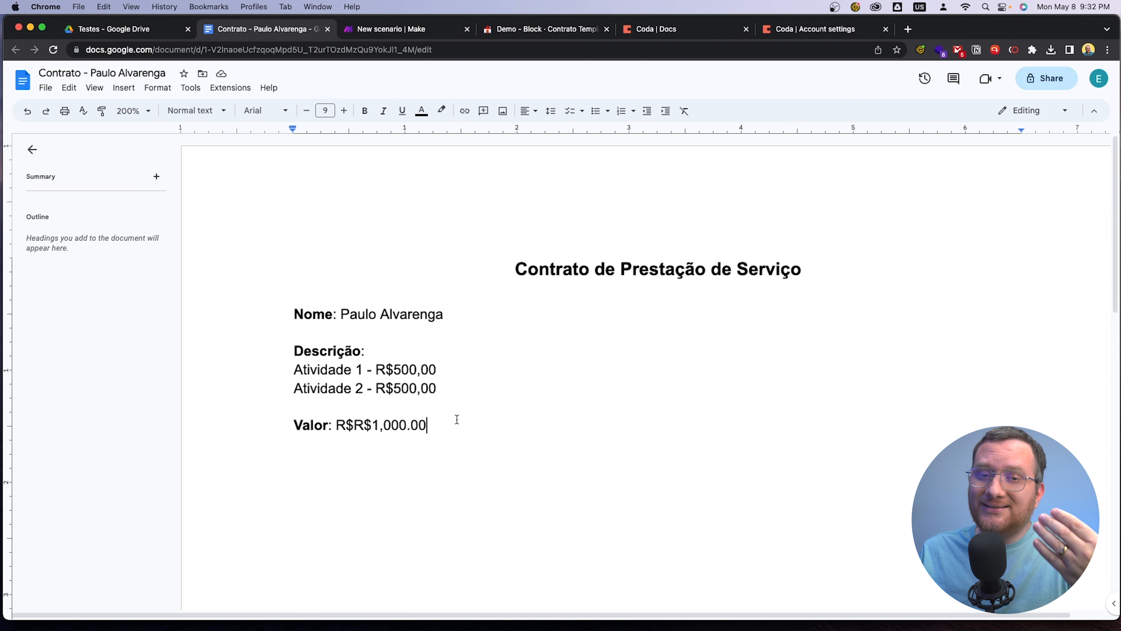
Close the generated client contract and move it to trash in the Testes Drive folder
{"action": "left_click", "coordinate": [327, 29]}
{"action": "left_click", "coordinate": [222, 265]}
{"action": "left_click", "coordinate": [304, 176]}
{"action": "left_click", "coordinate": [333, 118]}
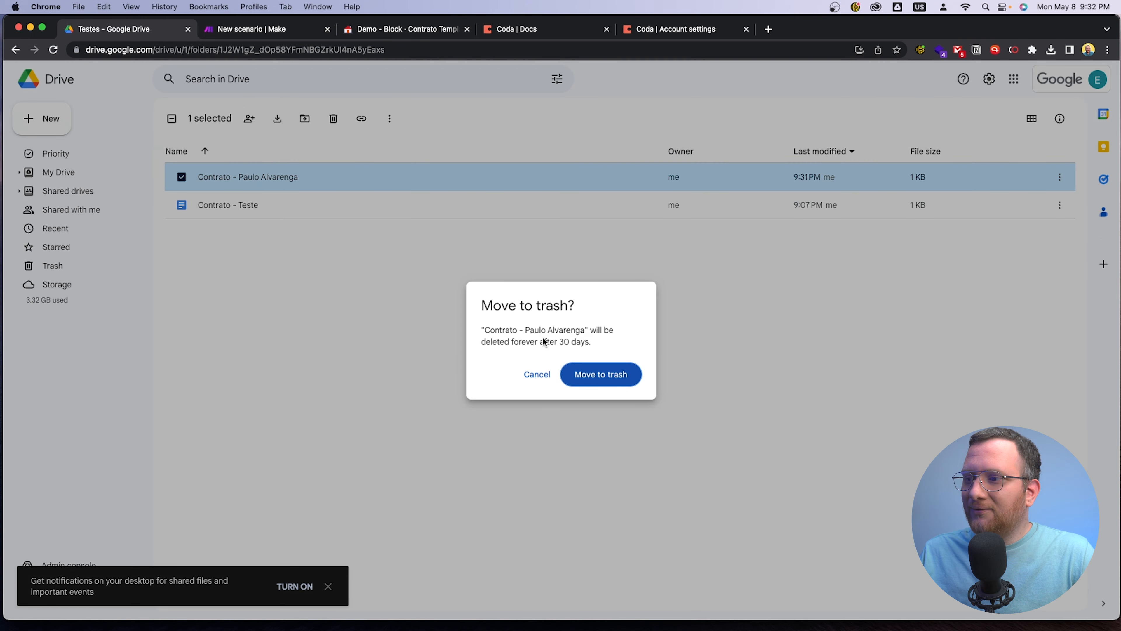
{"action": "left_click", "coordinate": [600, 379]}
{"action": "left_click", "coordinate": [384, 33]}
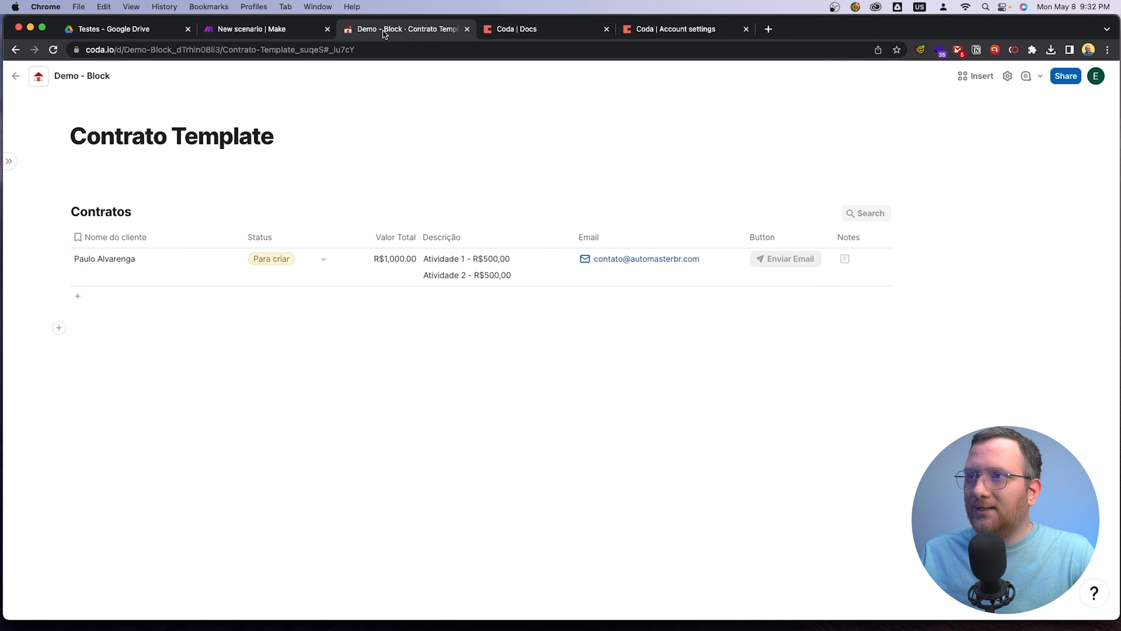
{"action": "left_click", "coordinate": [320, 276]}
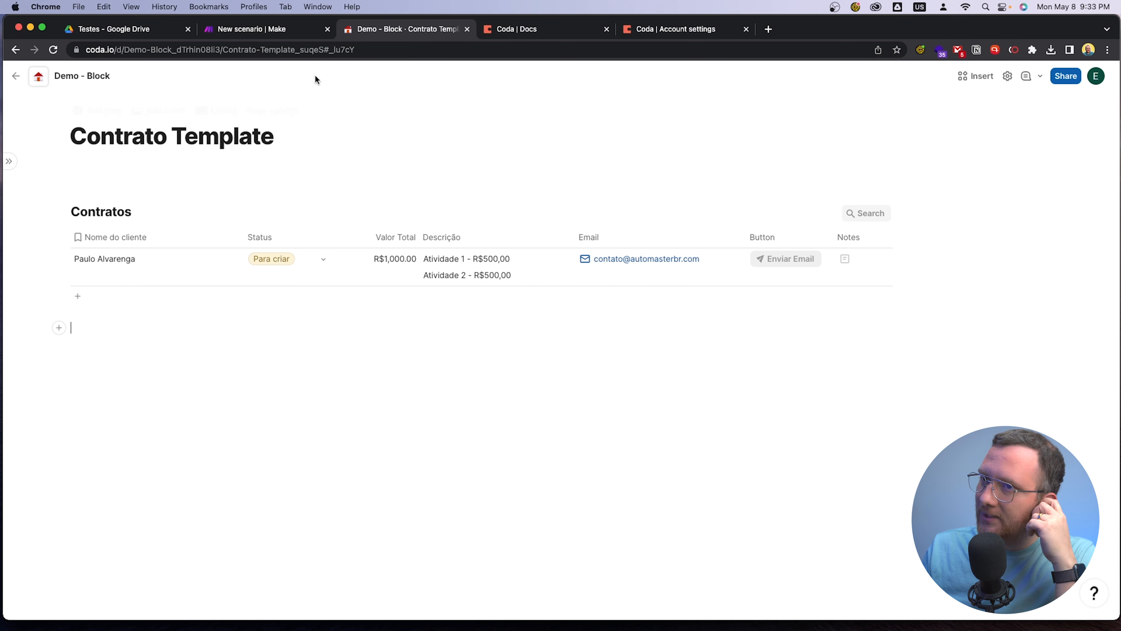
{"action": "left_click", "coordinate": [274, 32]}
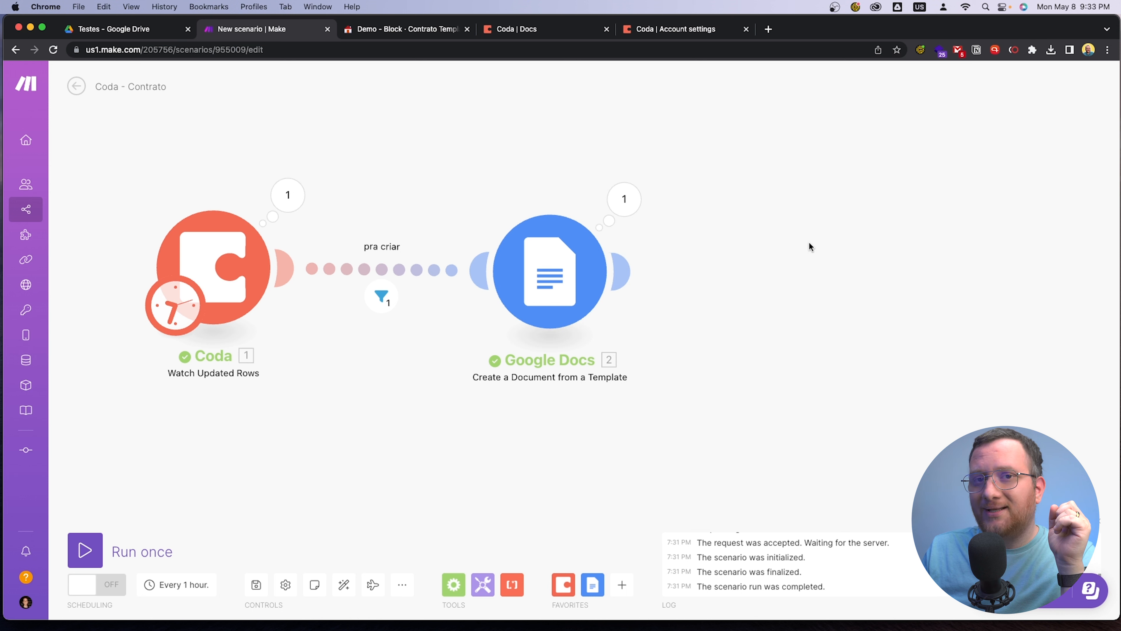
{"action": "mouse_move", "coordinate": [618, 271]}
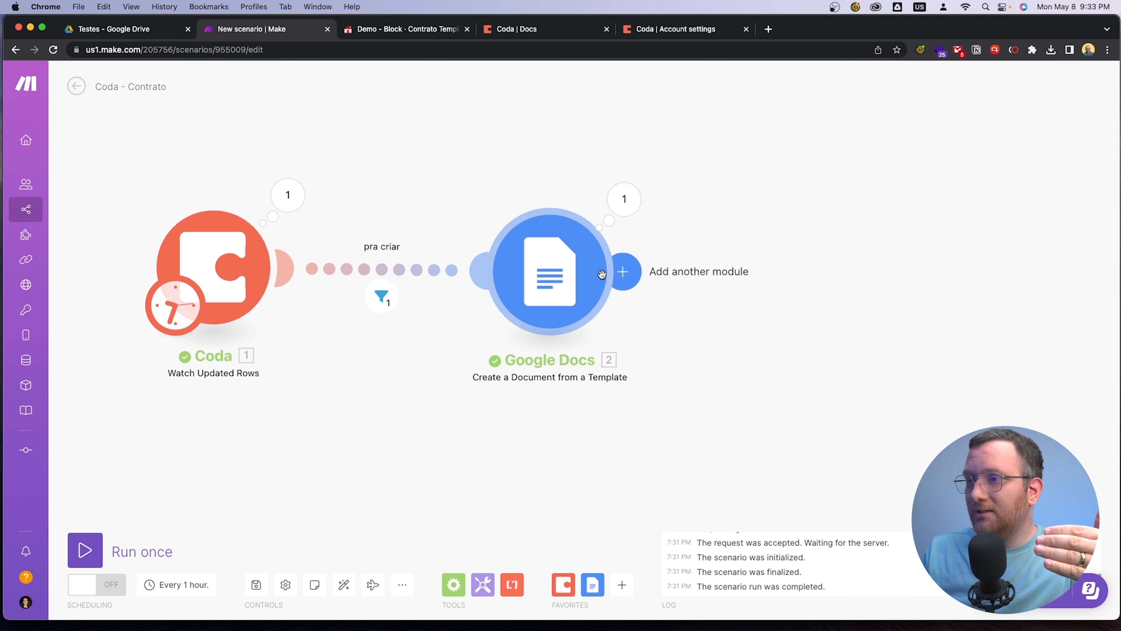
{"action": "left_click", "coordinate": [629, 273]}
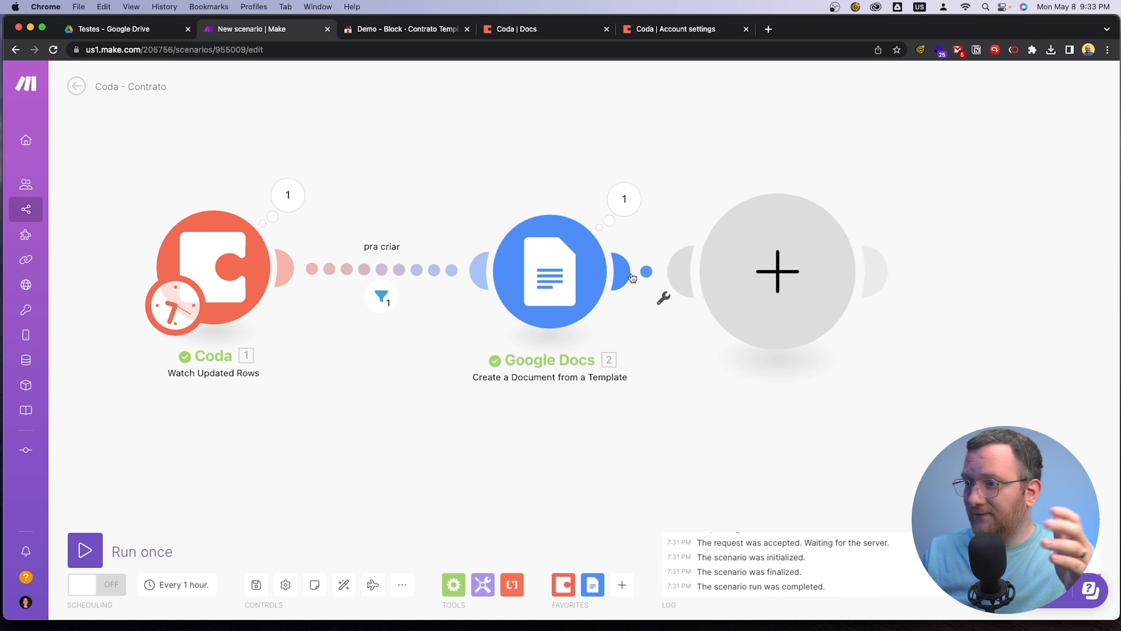
{"action": "type", "text": "driv"}
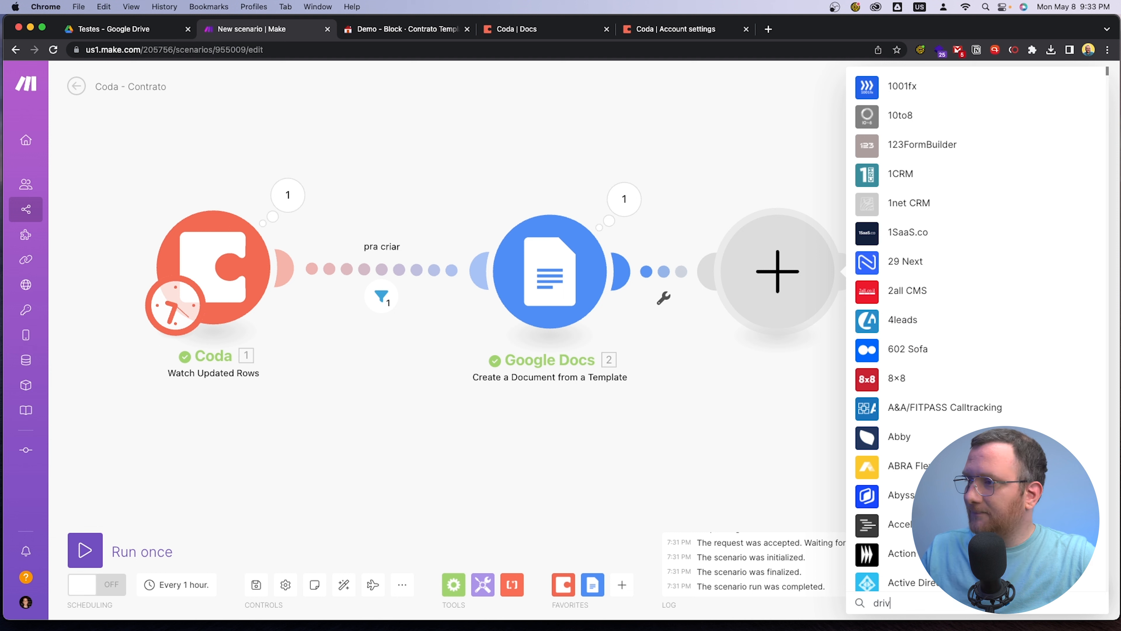
{"action": "left_click", "coordinate": [907, 196]}
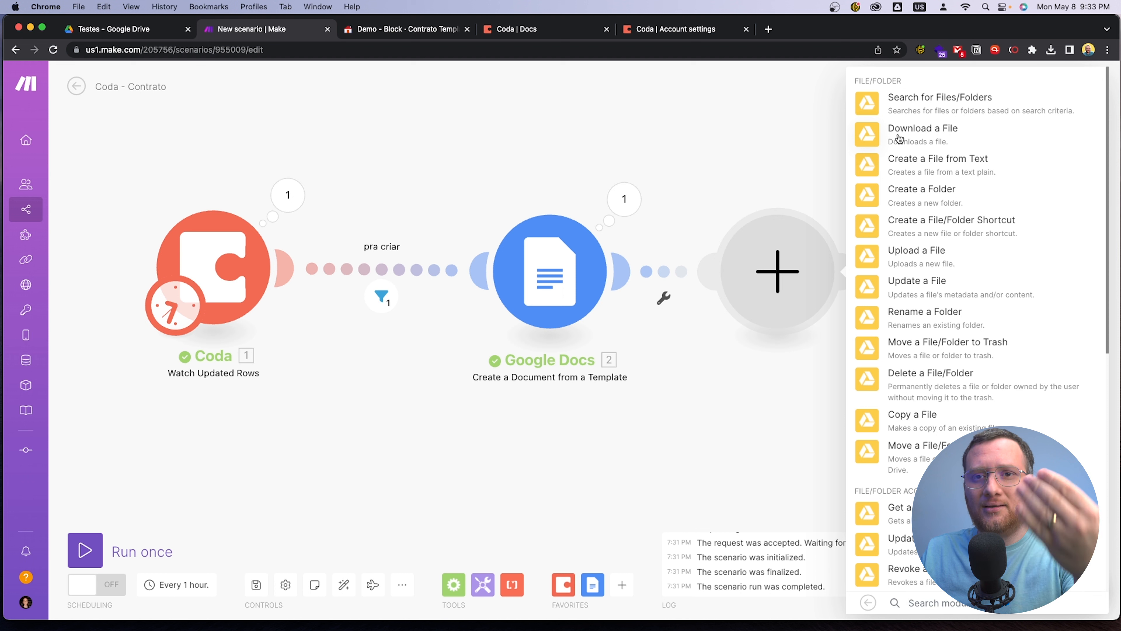
{"action": "left_click", "coordinate": [720, 157]}
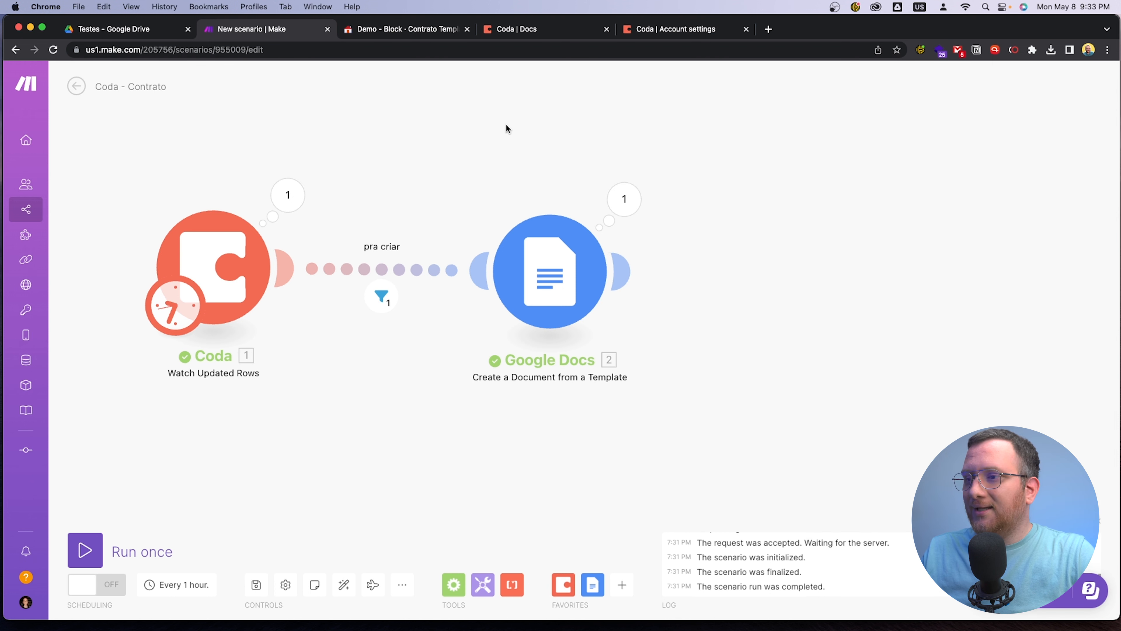
{"action": "left_click", "coordinate": [387, 30]}
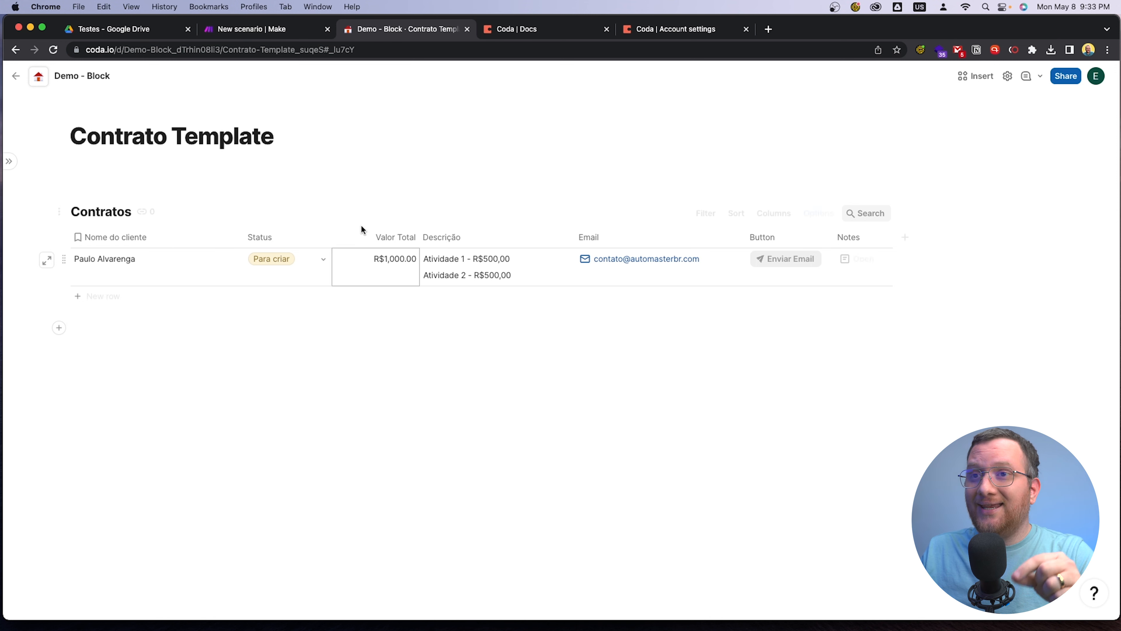
{"action": "left_click", "coordinate": [113, 28]}
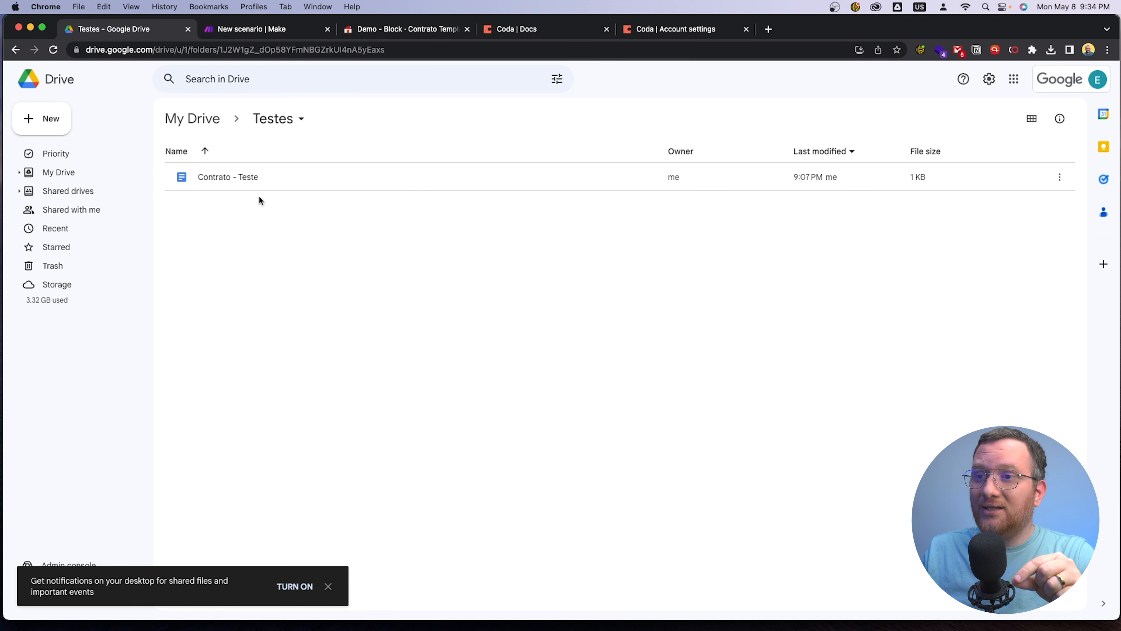
{"action": "left_click", "coordinate": [261, 28]}
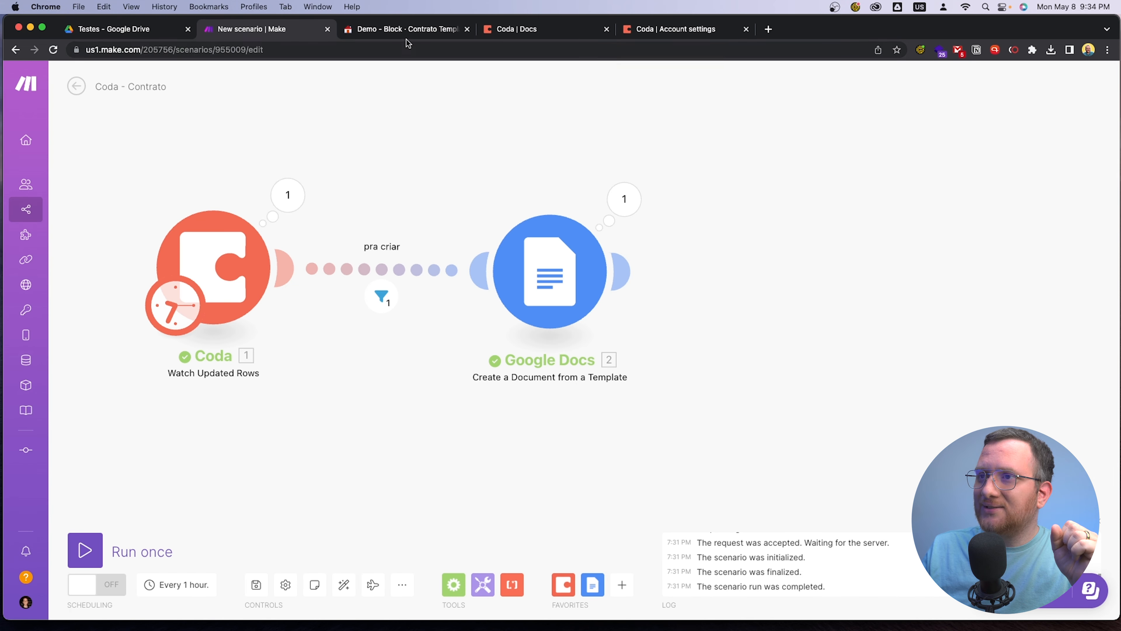
In the Coda Contratos table, add a Link-type column and place it between Descrição and Email
{"action": "left_click", "coordinate": [410, 30]}
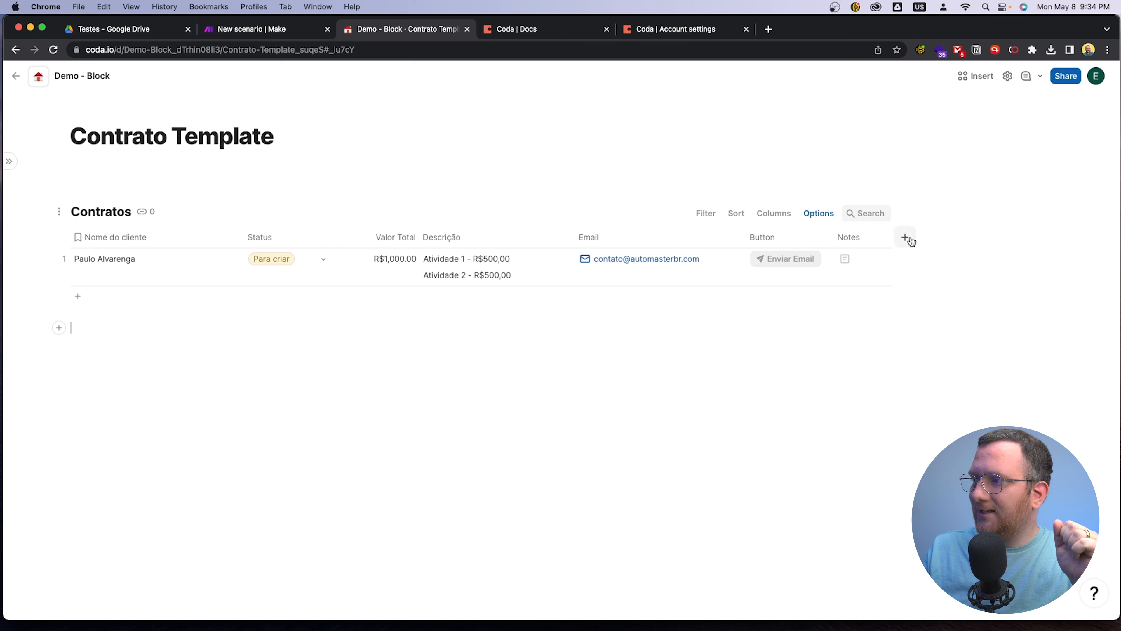
{"action": "left_click", "coordinate": [905, 237]}
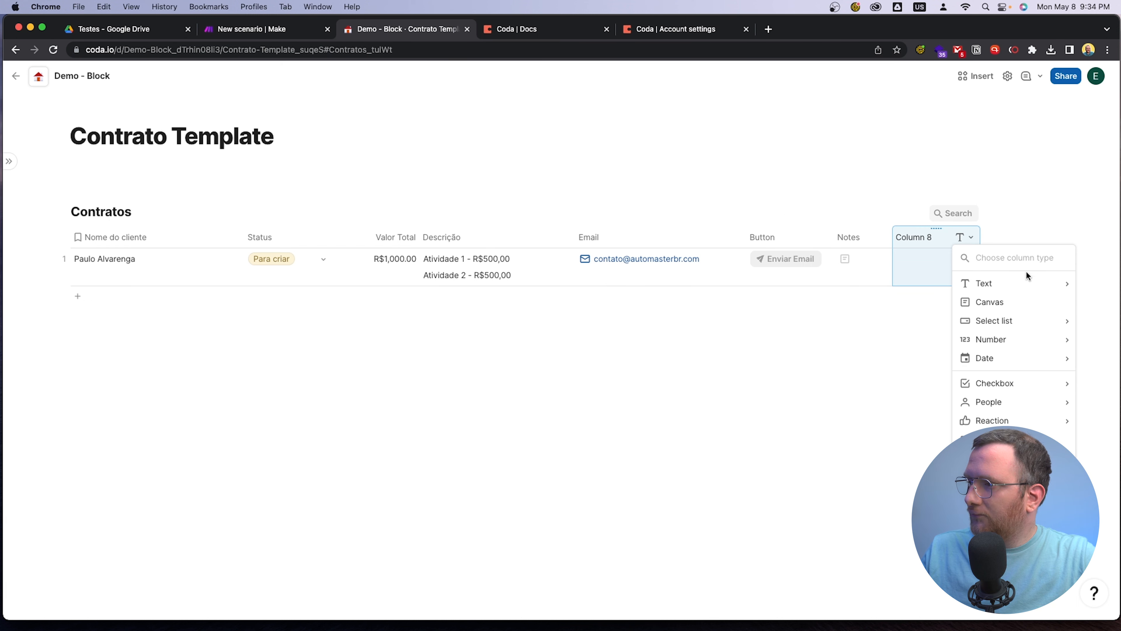
{"action": "mouse_move", "coordinate": [1013, 283]}
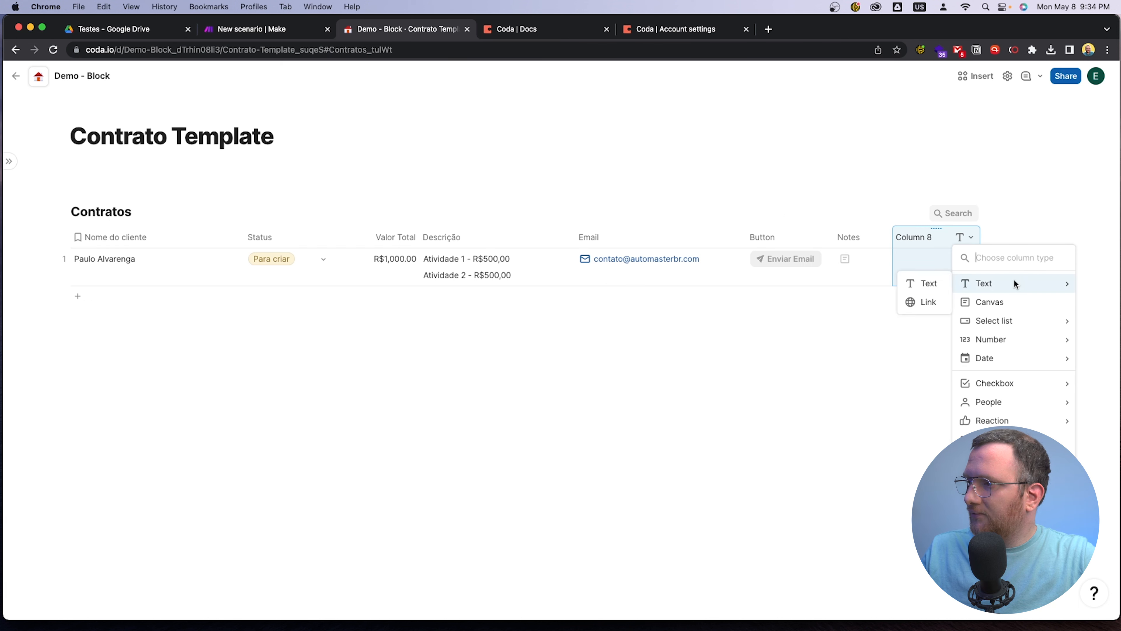
{"action": "left_click", "coordinate": [917, 304]}
{"action": "left_click_drag", "start_coordinate": [921, 237], "coordinate": [601, 241]}
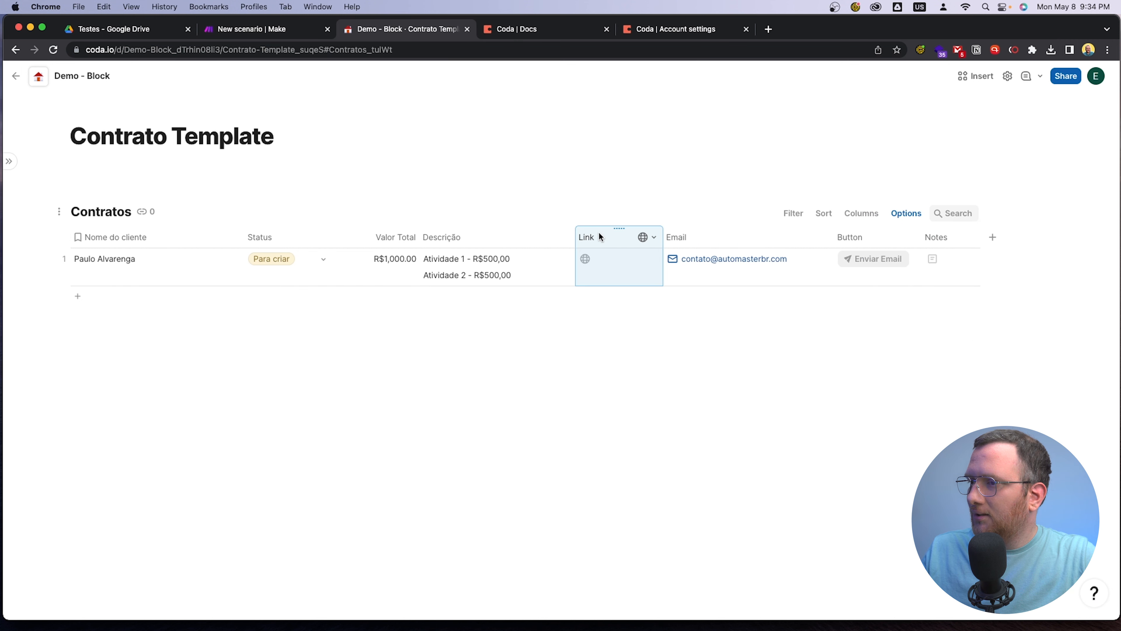
Set the Link column's display format to URL and widen the column slightly
{"action": "left_click", "coordinate": [652, 239]}
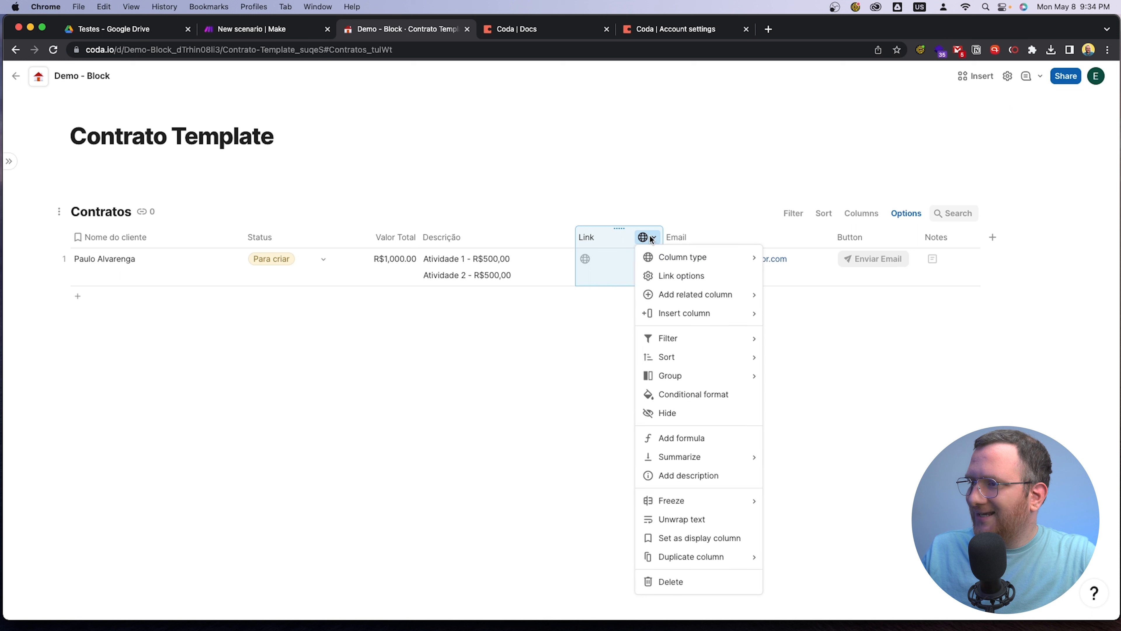
{"action": "left_click", "coordinate": [672, 276]}
{"action": "left_click", "coordinate": [745, 366]}
{"action": "left_click", "coordinate": [720, 315]}
{"action": "left_click", "coordinate": [674, 361]}
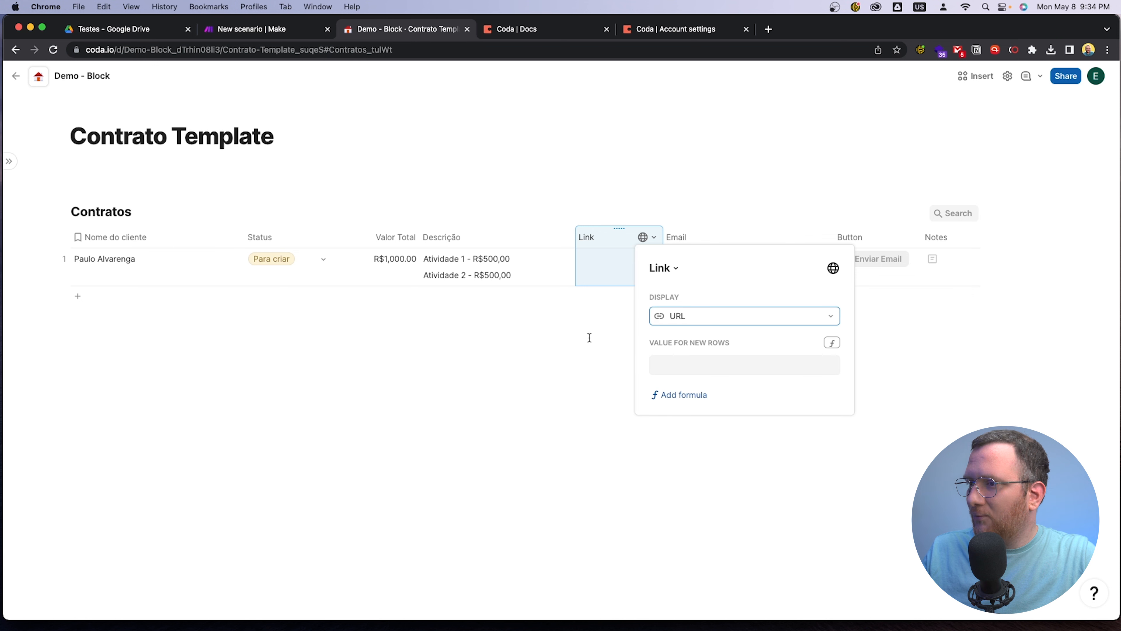
{"action": "left_click", "coordinate": [569, 337]}
{"action": "left_click_drag", "start_coordinate": [663, 236], "coordinate": [697, 235]}
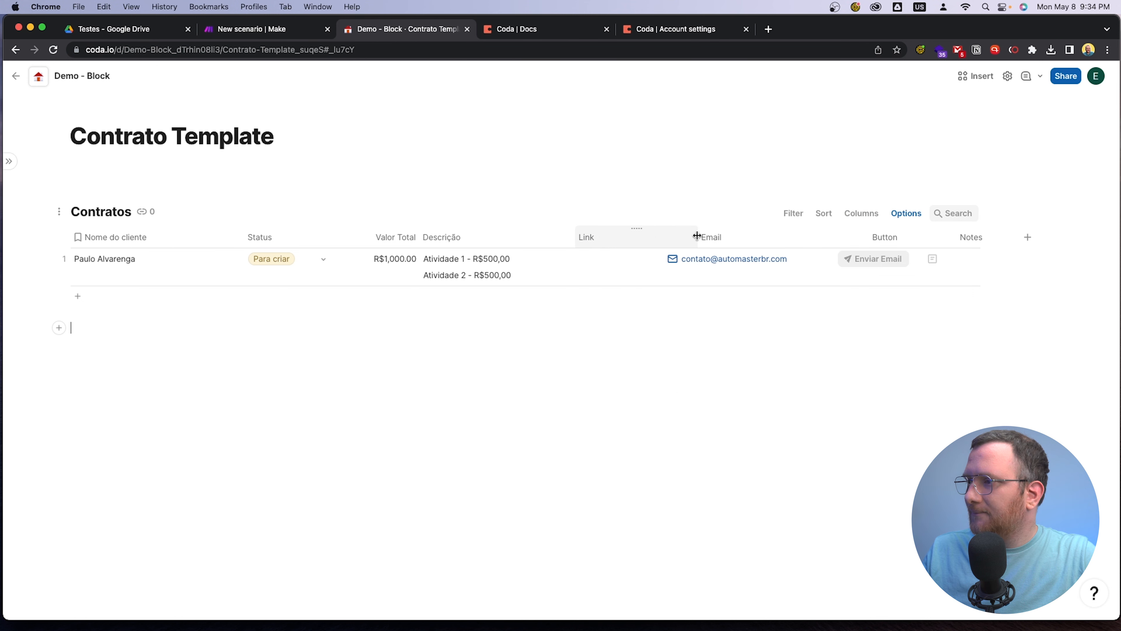
{"action": "left_click", "coordinate": [289, 251]}
{"action": "left_click", "coordinate": [426, 270]}
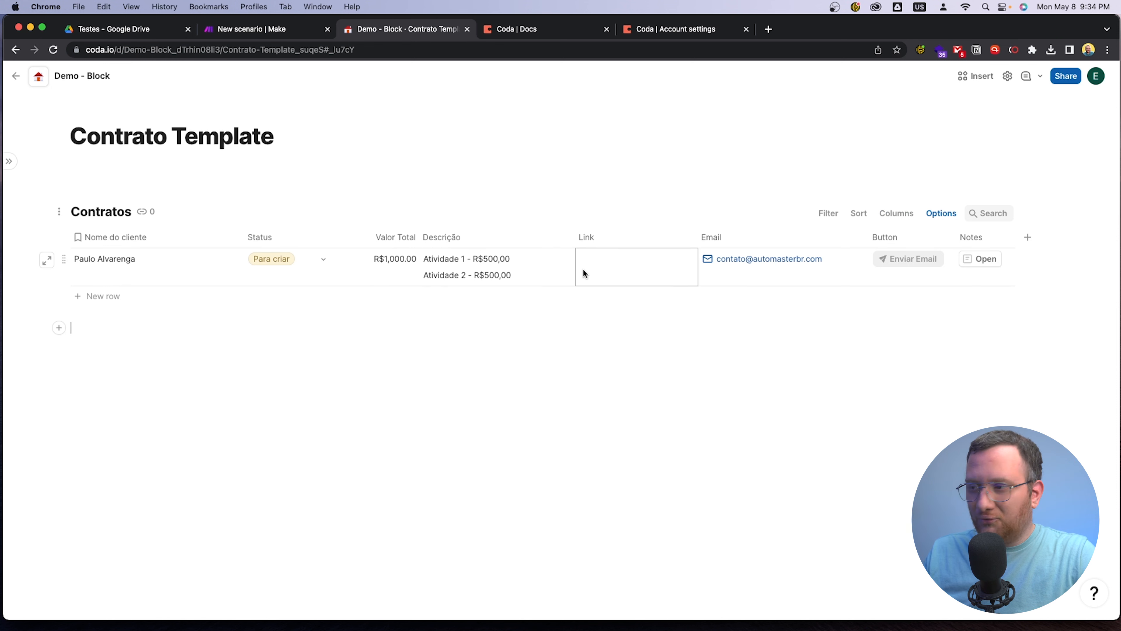
Add a second row to the Contratos table and enter the new client's full name in Nome do cliente
{"action": "left_click", "coordinate": [58, 259]}
{"action": "left_click", "coordinate": [88, 296]}
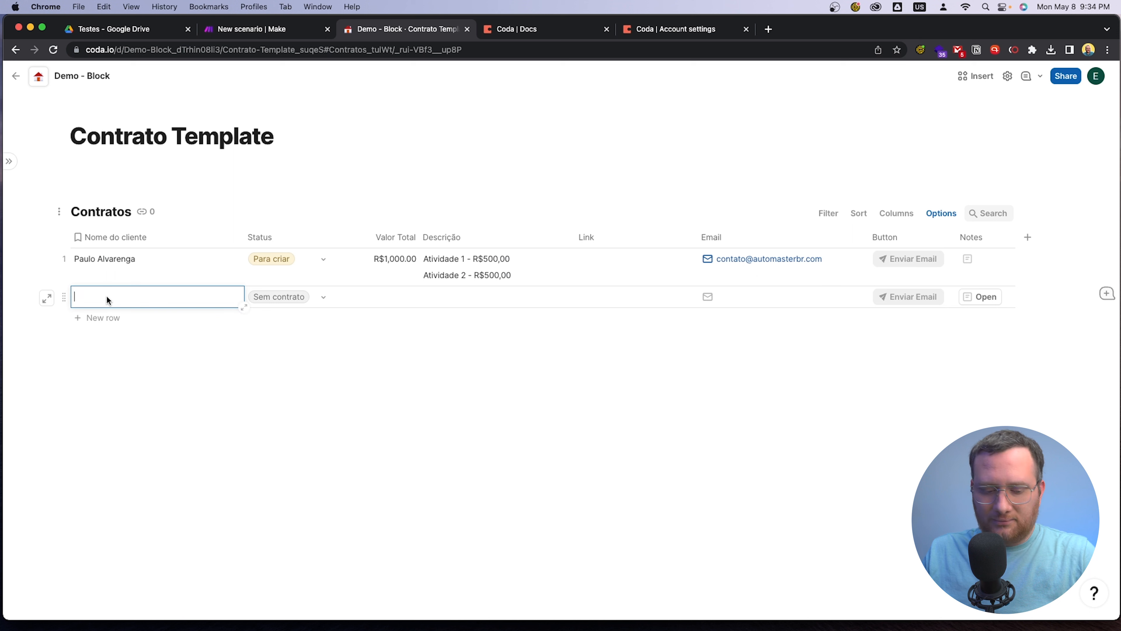
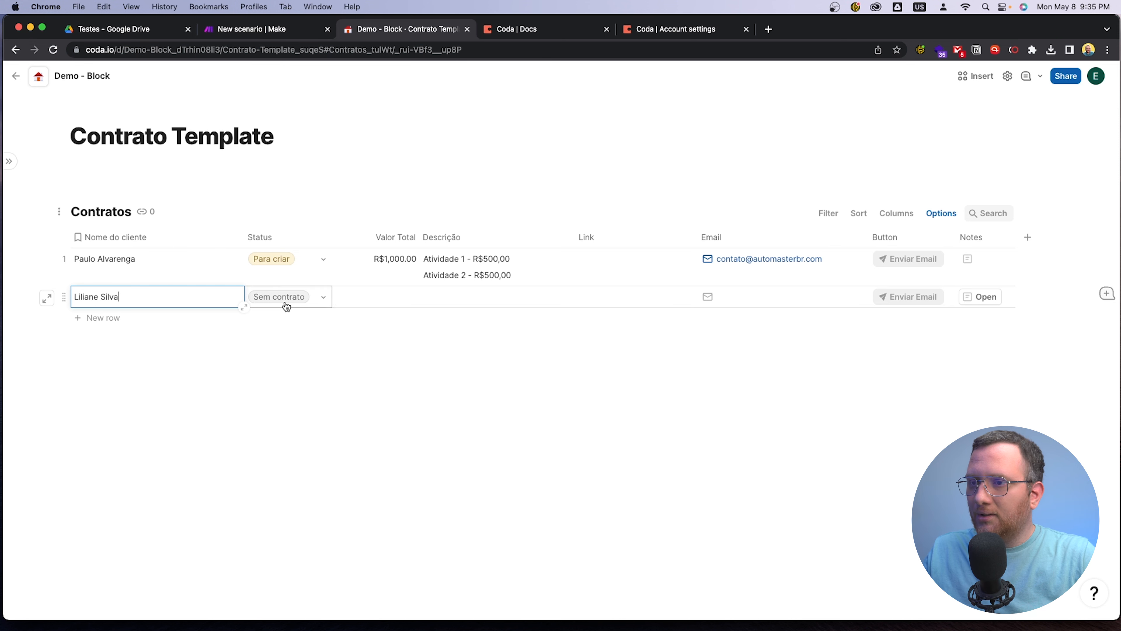
Copy the Valor Total, Descrição and Email values from the first client's row into the new client's row
{"action": "left_click", "coordinate": [370, 302]}
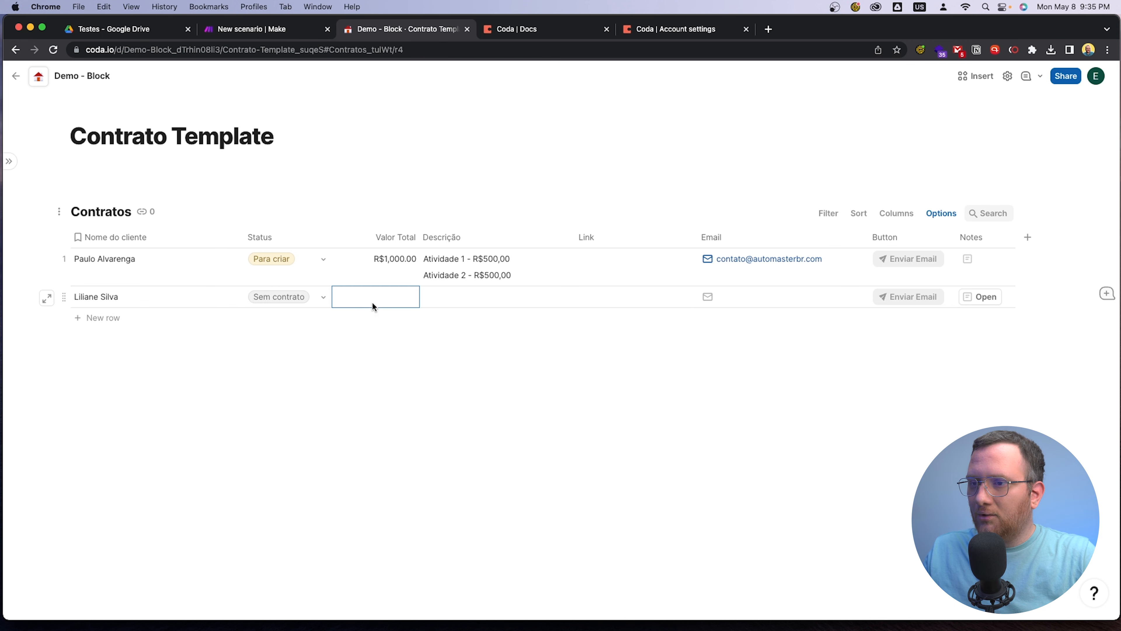
{"action": "left_click_drag", "start_coordinate": [381, 274], "coordinate": [486, 273]}
{"action": "key", "text": "super+c"}
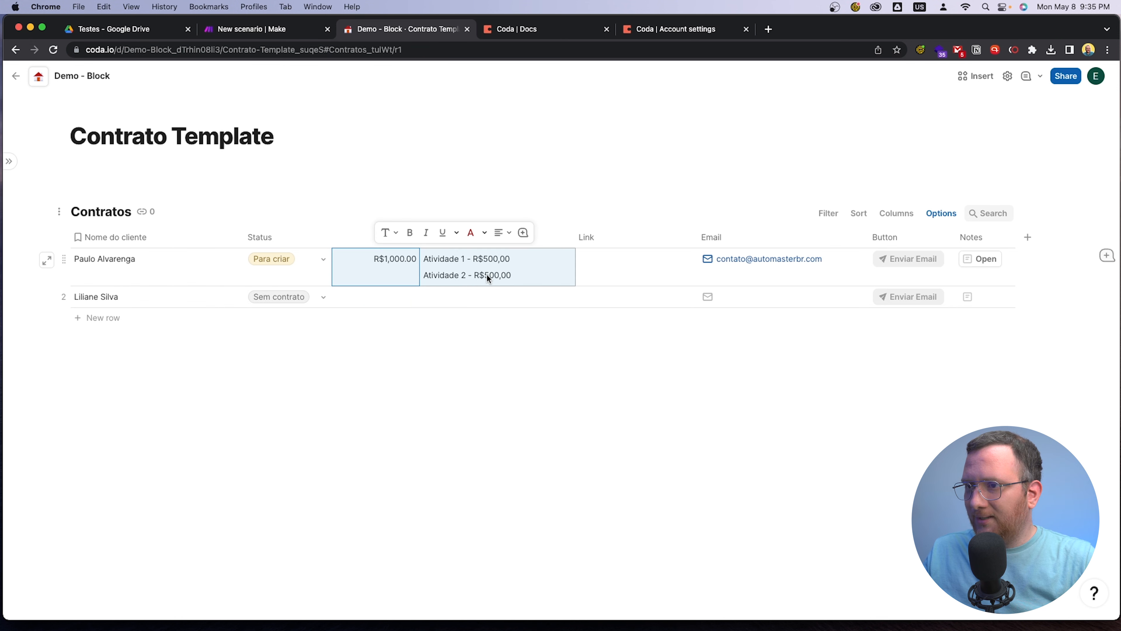
{"action": "left_click", "coordinate": [395, 297]}
{"action": "left_click_drag", "start_coordinate": [396, 296], "coordinate": [478, 296]}
{"action": "key", "text": "super+v"}
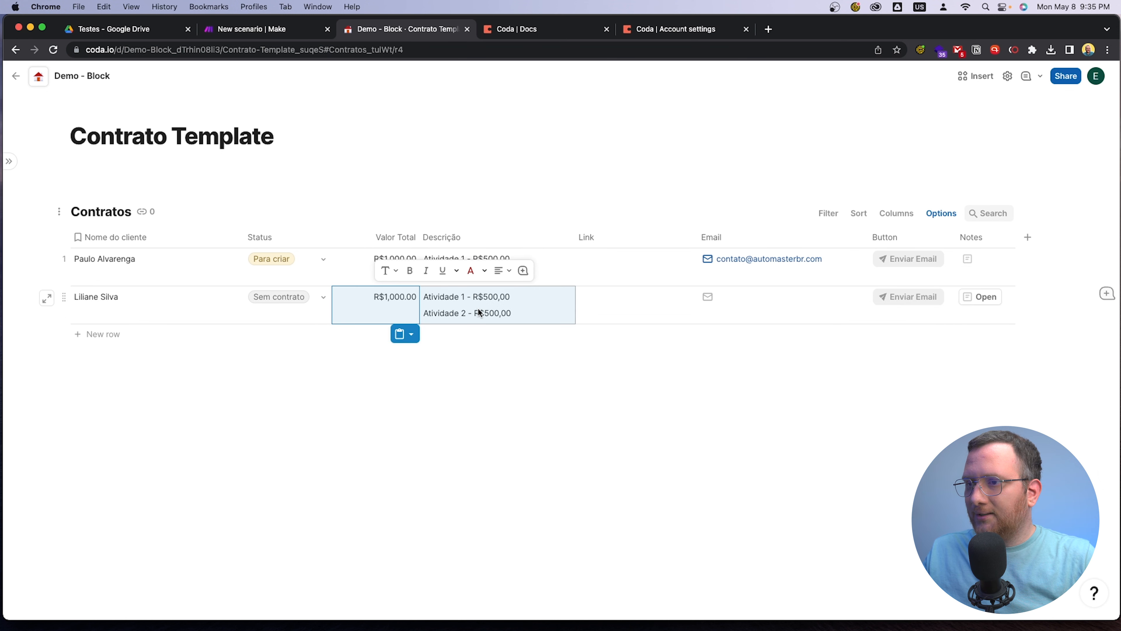
{"action": "left_click", "coordinate": [580, 434]}
{"action": "left_click", "coordinate": [770, 277]}
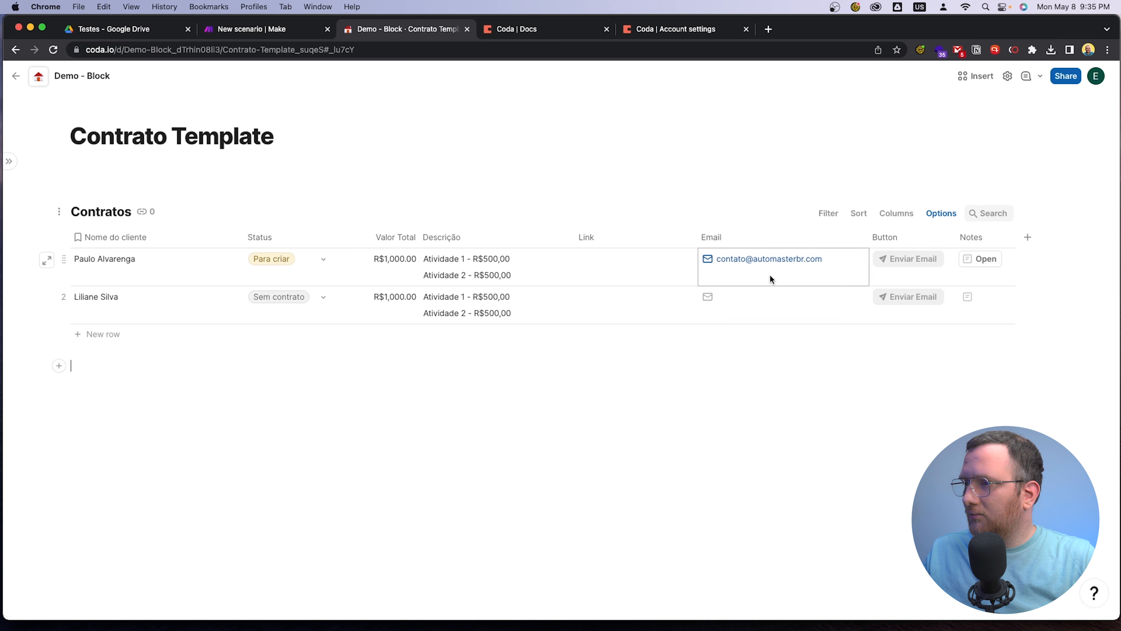
{"action": "left_click", "coordinate": [763, 305]}
{"action": "key", "text": "super+v"}
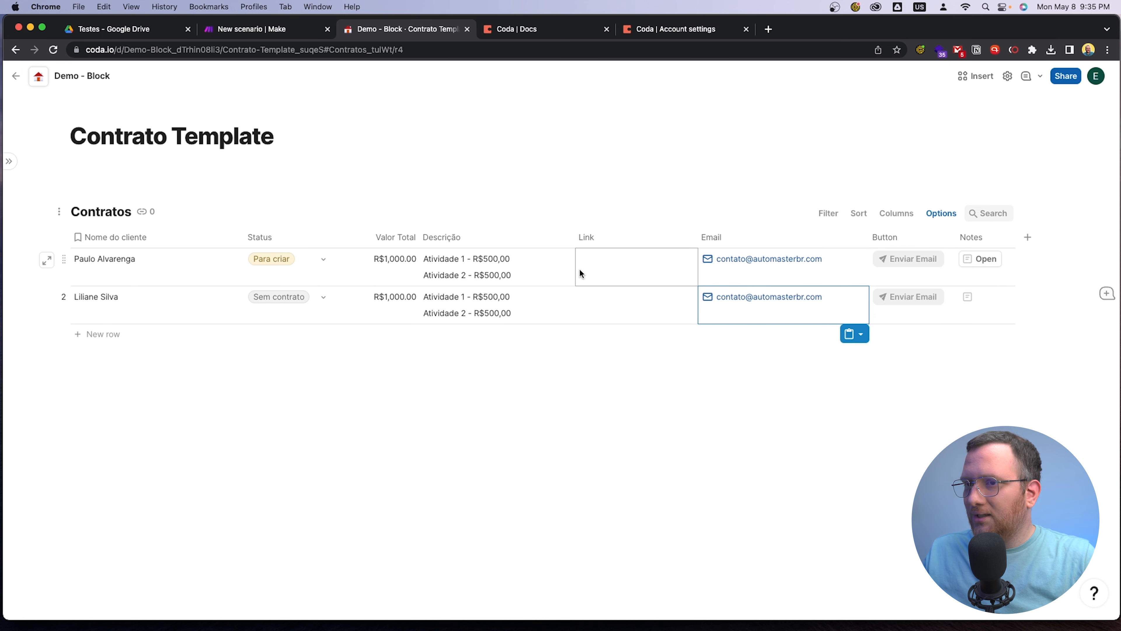
Set the first client row's Status to Sem contrato
{"action": "left_click", "coordinate": [303, 264]}
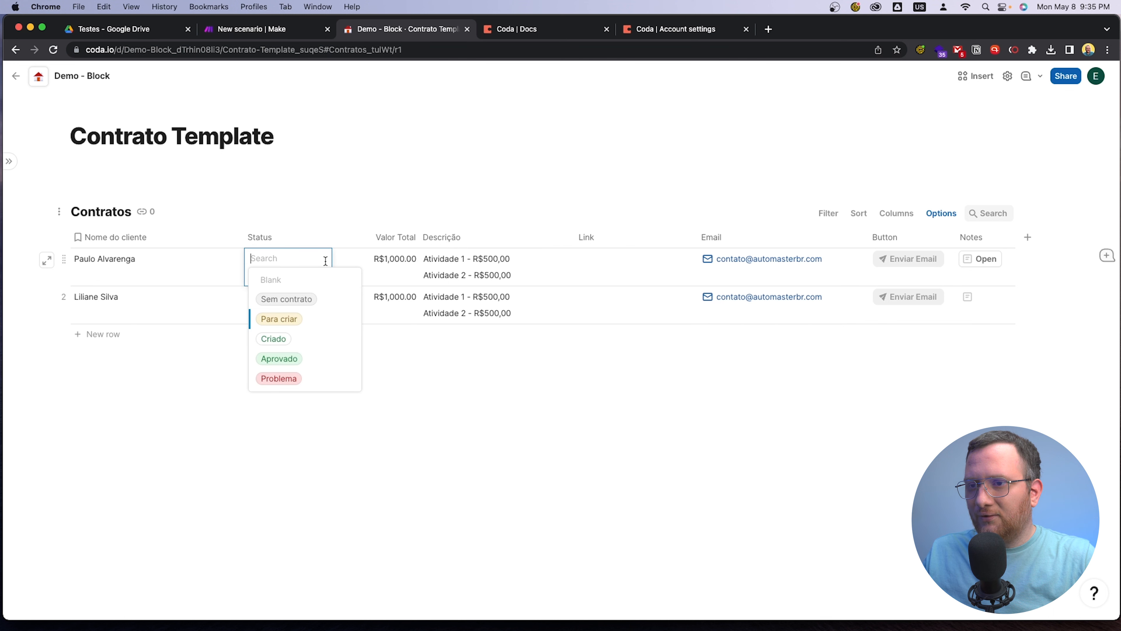
{"action": "left_click", "coordinate": [331, 300]}
{"action": "left_click", "coordinate": [444, 439]}
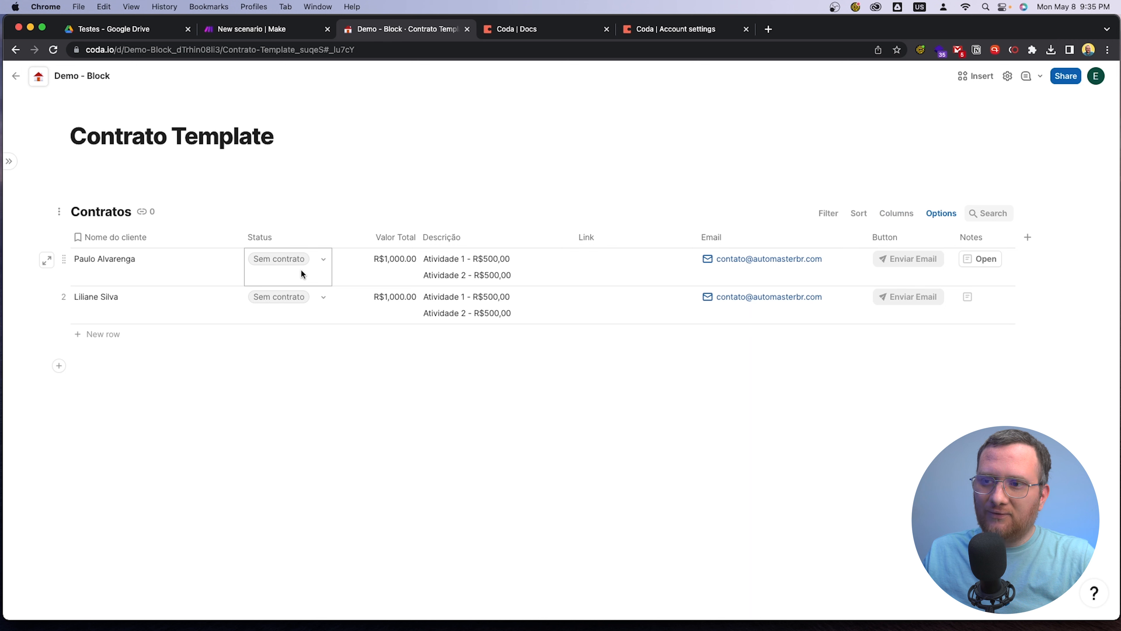
Switch to Make, run the scenario once and inspect how the pra criar filter evaluates its Para criar condition
{"action": "left_click", "coordinate": [250, 30]}
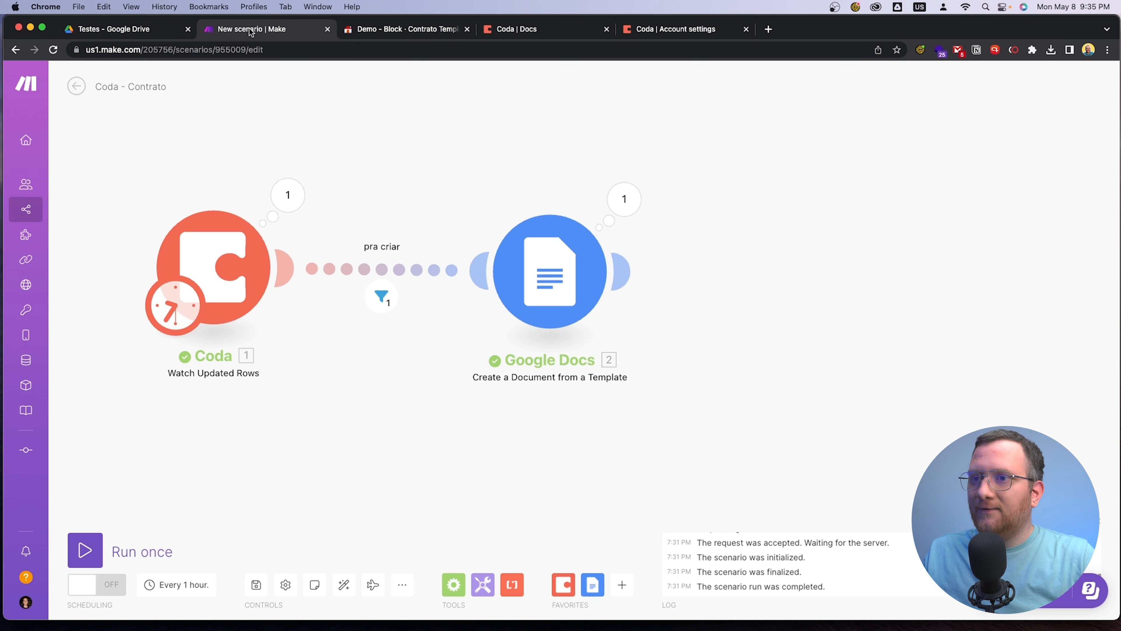
{"action": "left_click", "coordinate": [99, 549]}
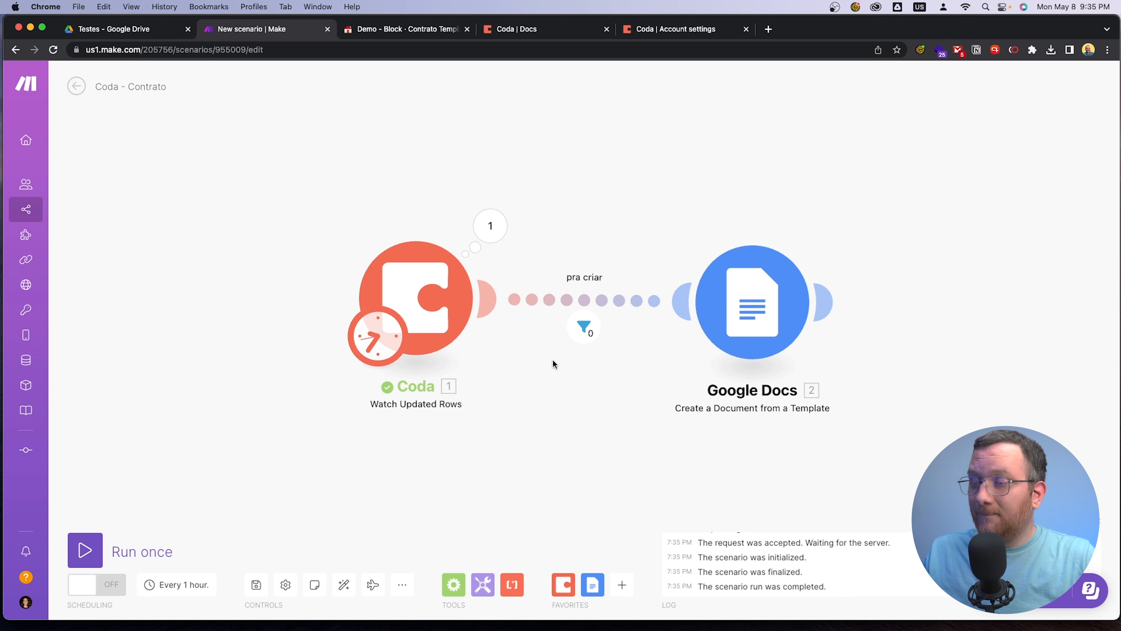
{"action": "left_click", "coordinate": [584, 327]}
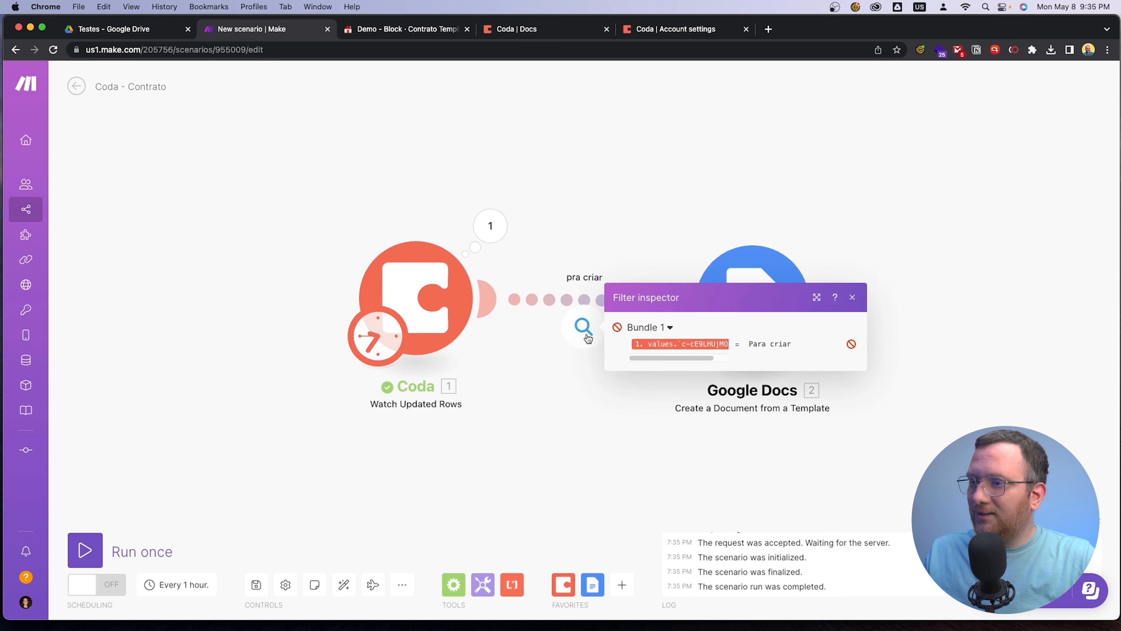
{"action": "left_click_drag", "start_coordinate": [749, 345], "coordinate": [791, 345]}
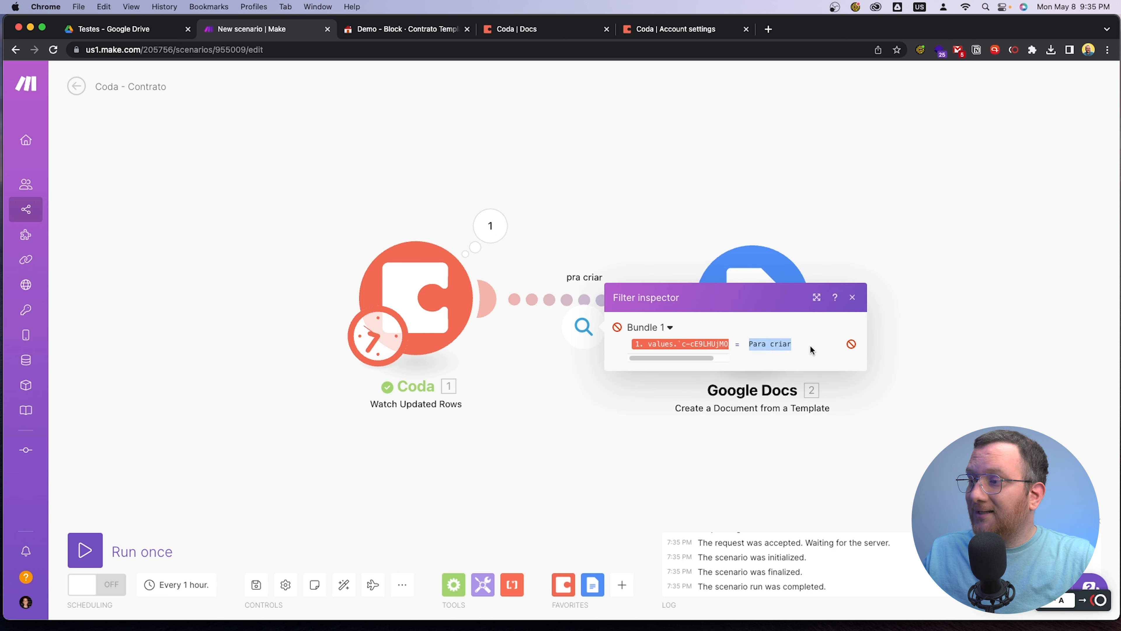
{"action": "left_click", "coordinate": [823, 353]}
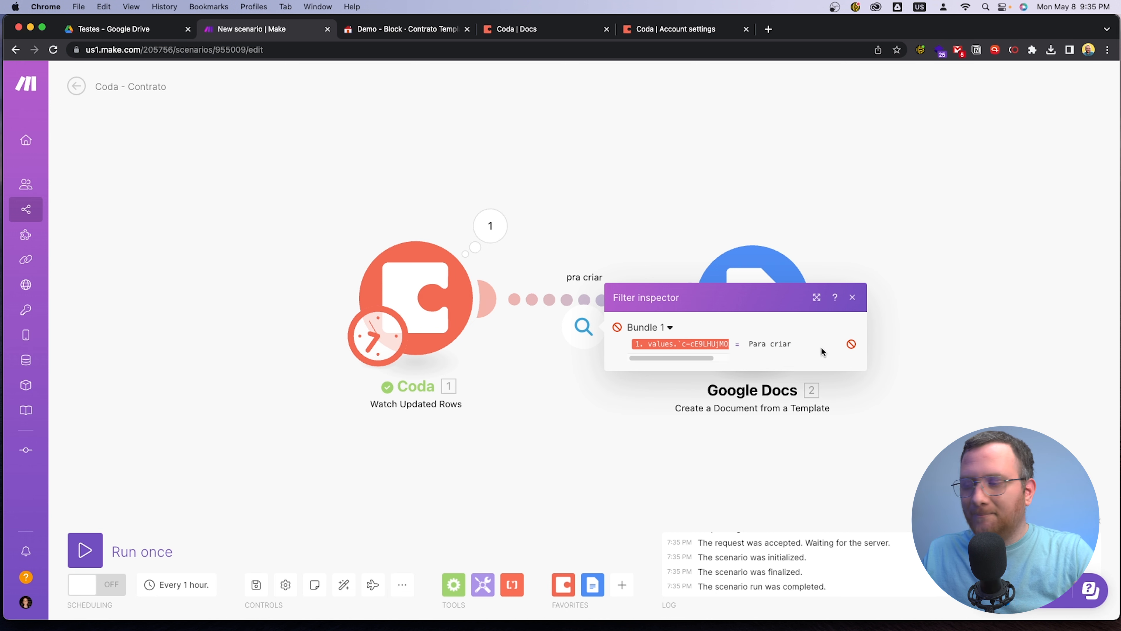
{"action": "left_click", "coordinate": [558, 427]}
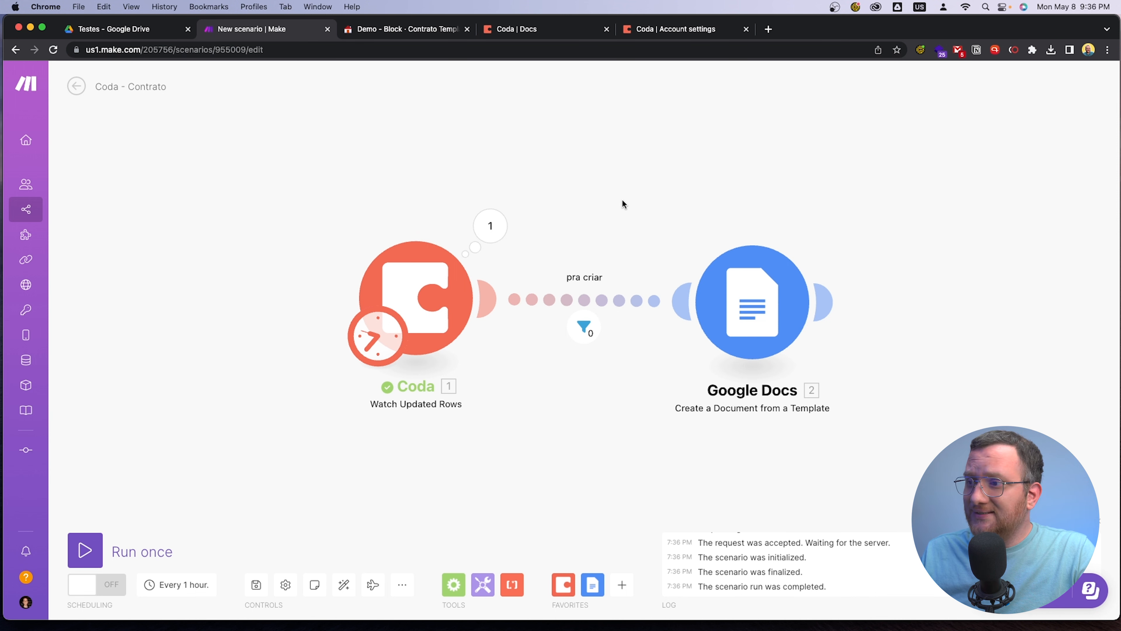
Add a Coda Update a Row module after the Google Docs module
{"action": "left_click_drag", "start_coordinate": [613, 197], "coordinate": [498, 194]}
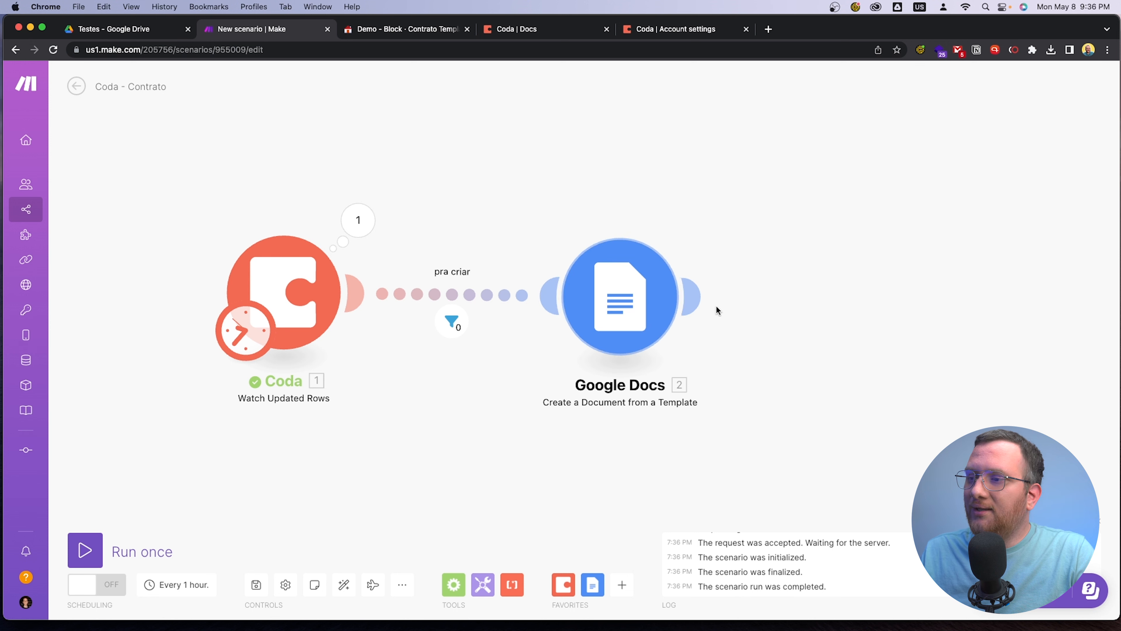
{"action": "left_click", "coordinate": [692, 304]}
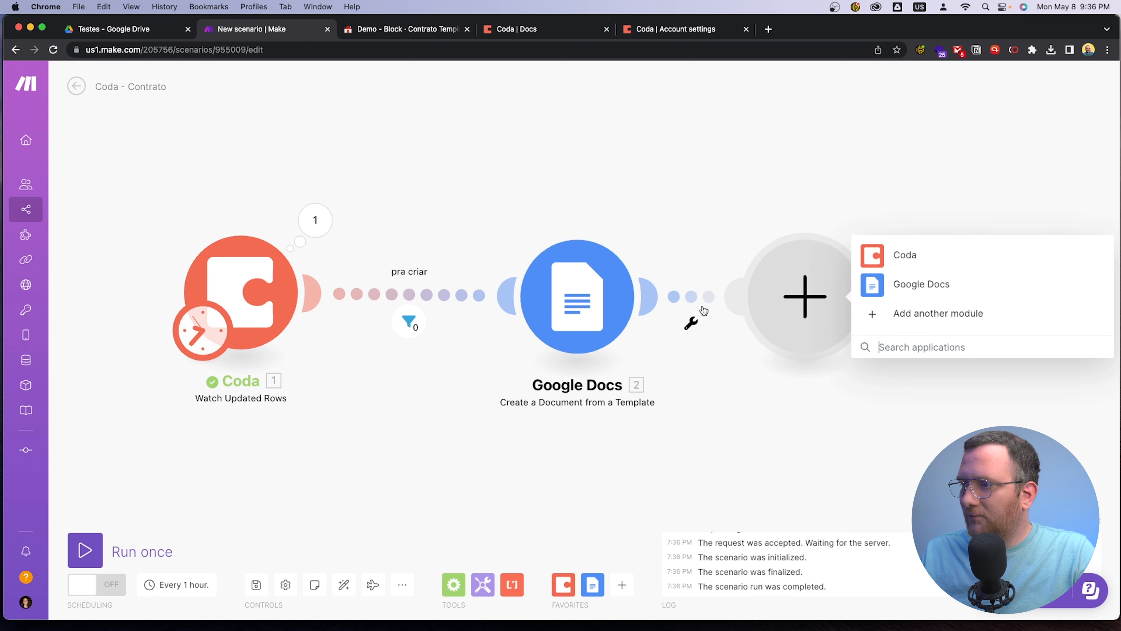
{"action": "left_click", "coordinate": [905, 254]}
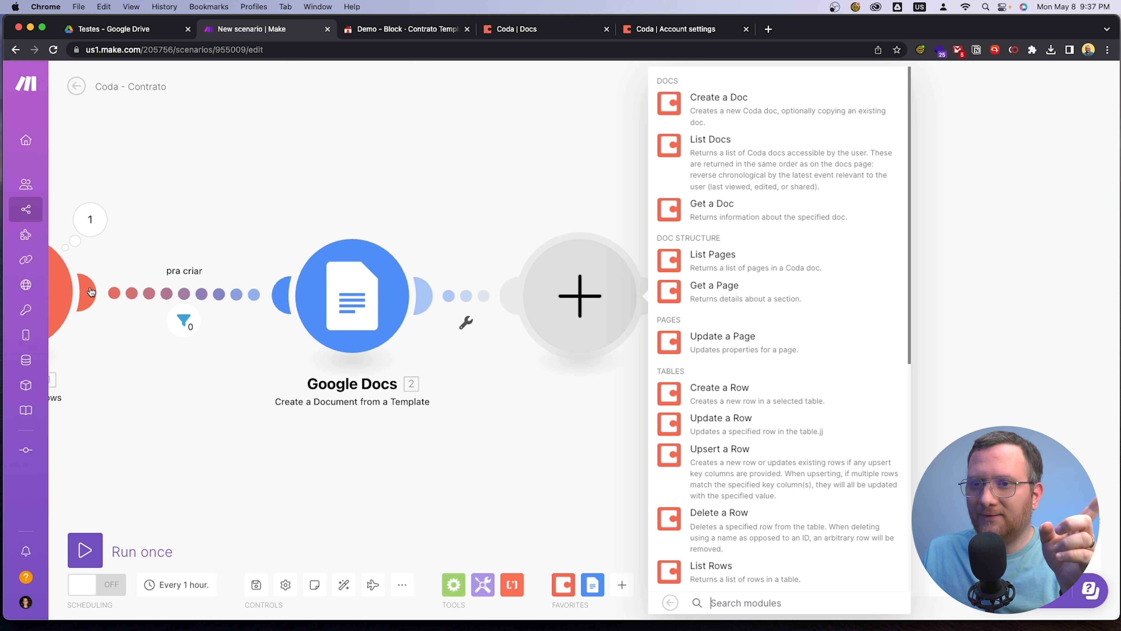
{"action": "scroll", "coordinate": [778, 329], "scroll_direction": "down", "scroll_amount": 9}
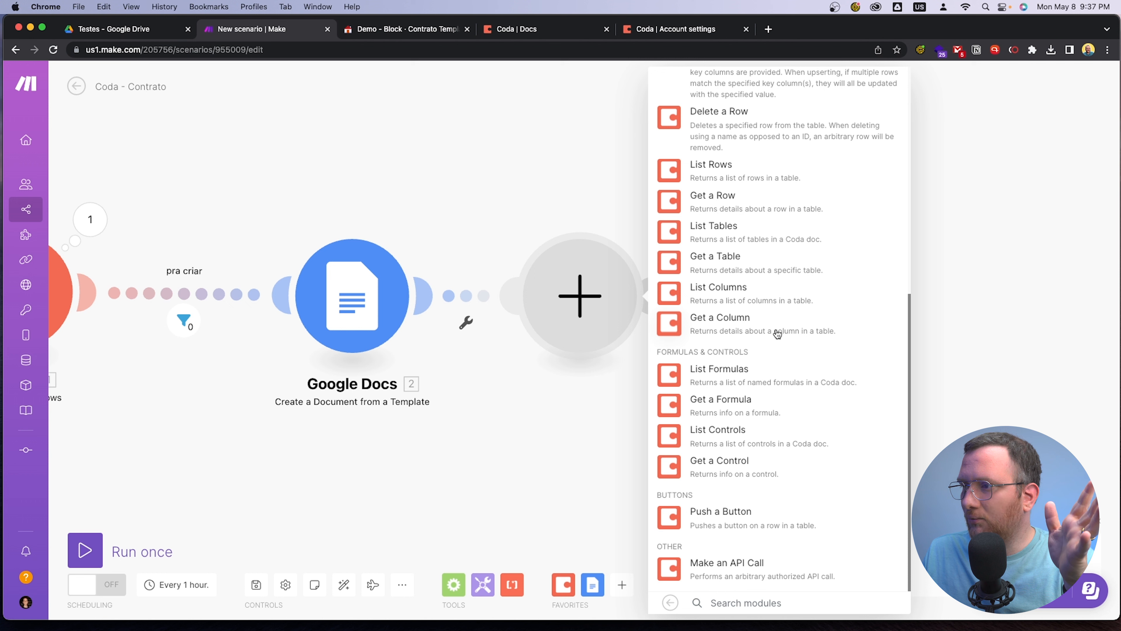
{"action": "scroll", "coordinate": [778, 334], "scroll_direction": "up", "scroll_amount": 9}
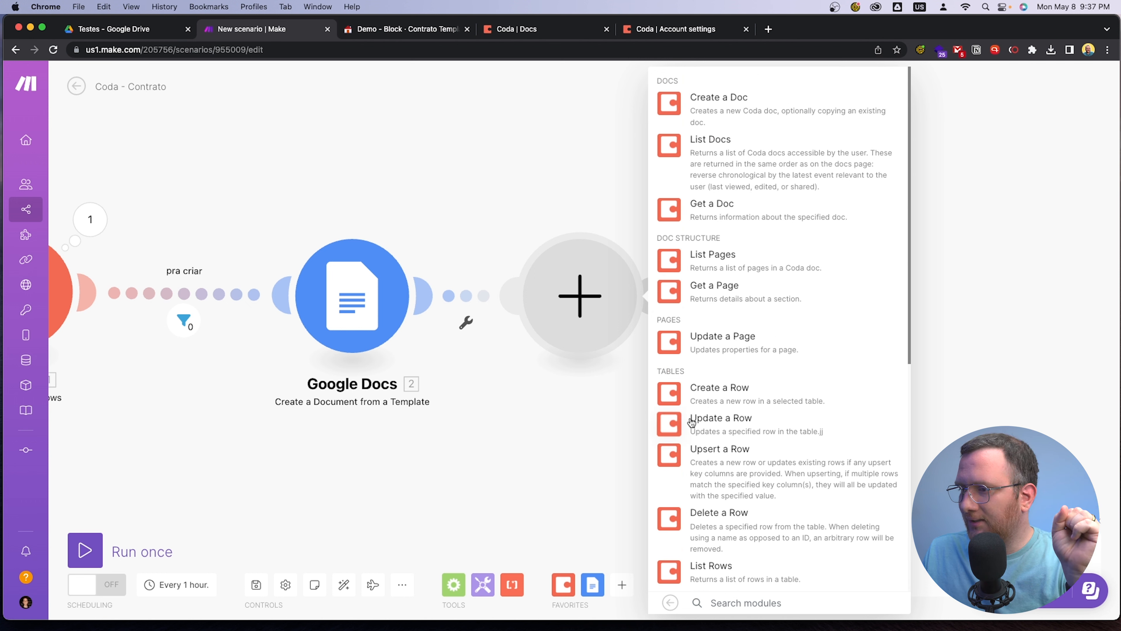
{"action": "left_click", "coordinate": [711, 422]}
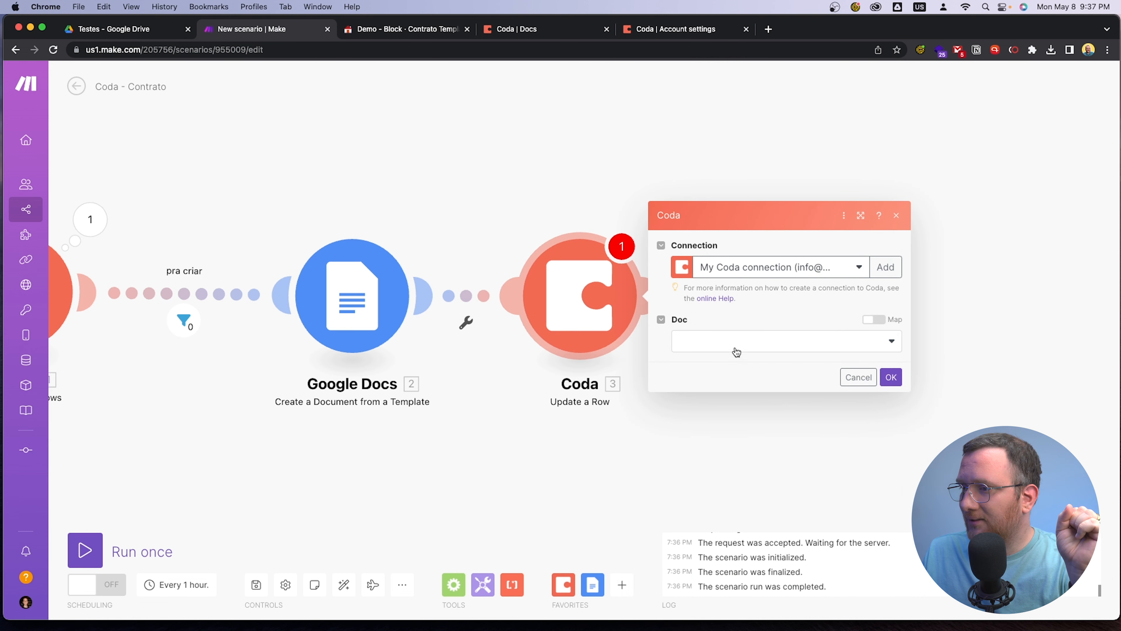
Set the Update a Row module's Doc to Demo - Block and Table to Contratos, and compare its column fields with the Coda table
{"action": "left_click", "coordinate": [737, 349]}
{"action": "left_click", "coordinate": [766, 382]}
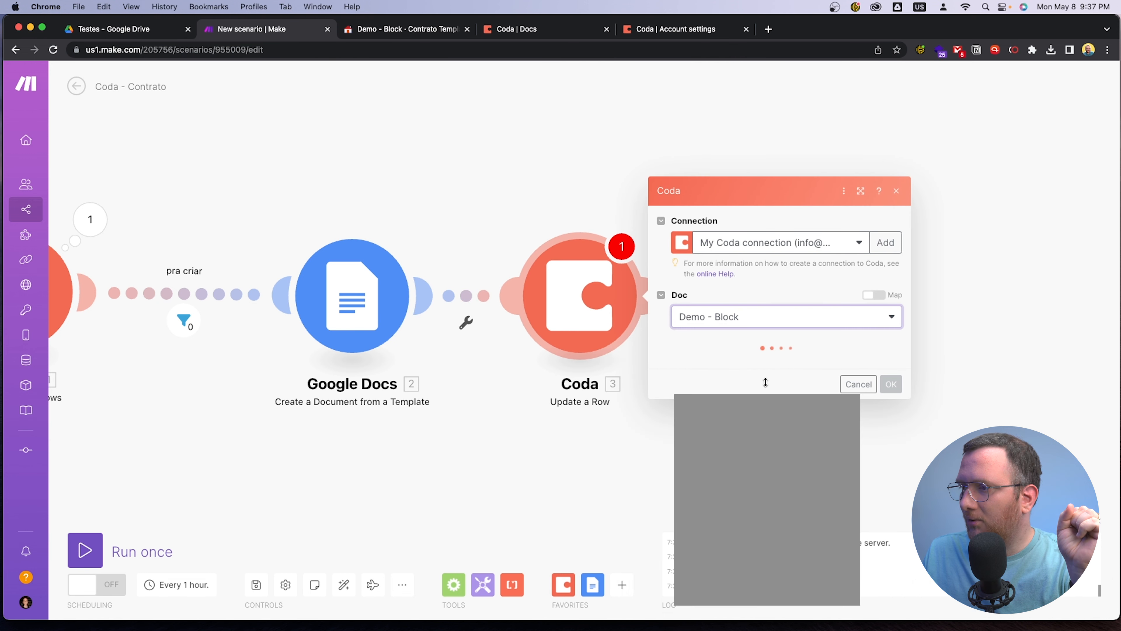
{"action": "left_click", "coordinate": [764, 366]}
{"action": "left_click", "coordinate": [750, 385]}
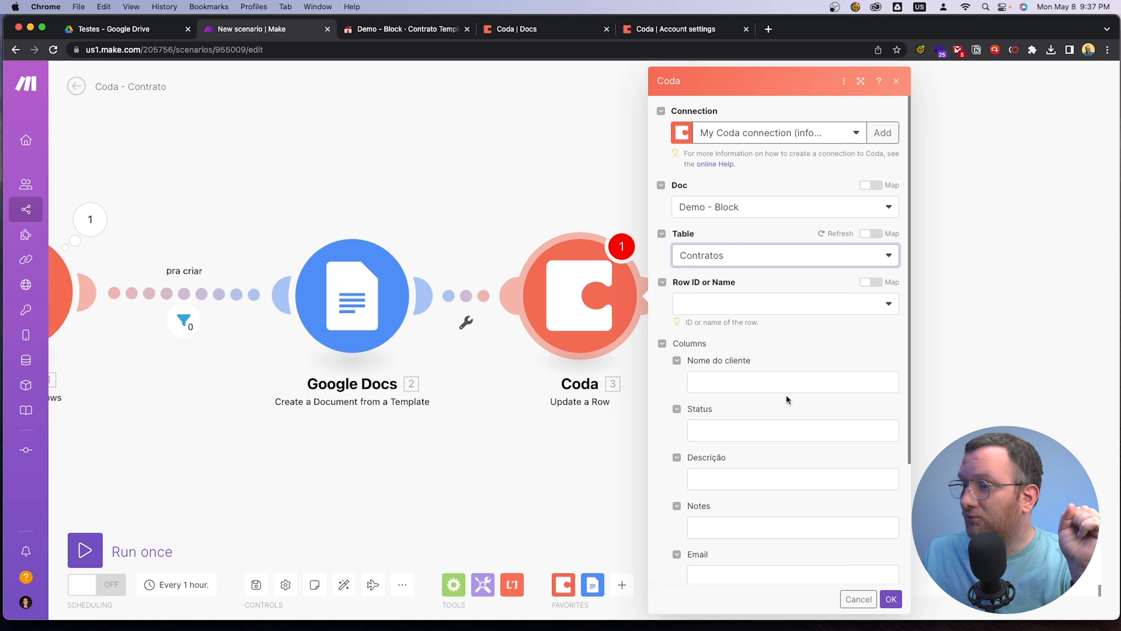
{"action": "scroll", "coordinate": [792, 392], "scroll_direction": "down", "scroll_amount": 3}
{"action": "left_click_drag", "start_coordinate": [556, 463], "coordinate": [710, 437]}
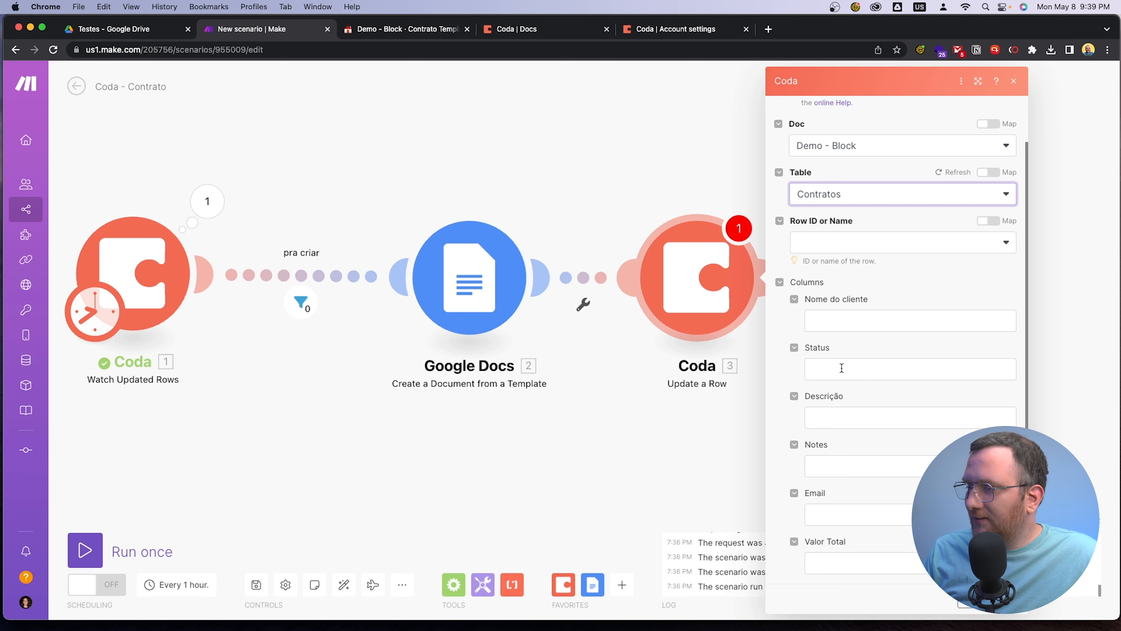
{"action": "left_click", "coordinate": [402, 32]}
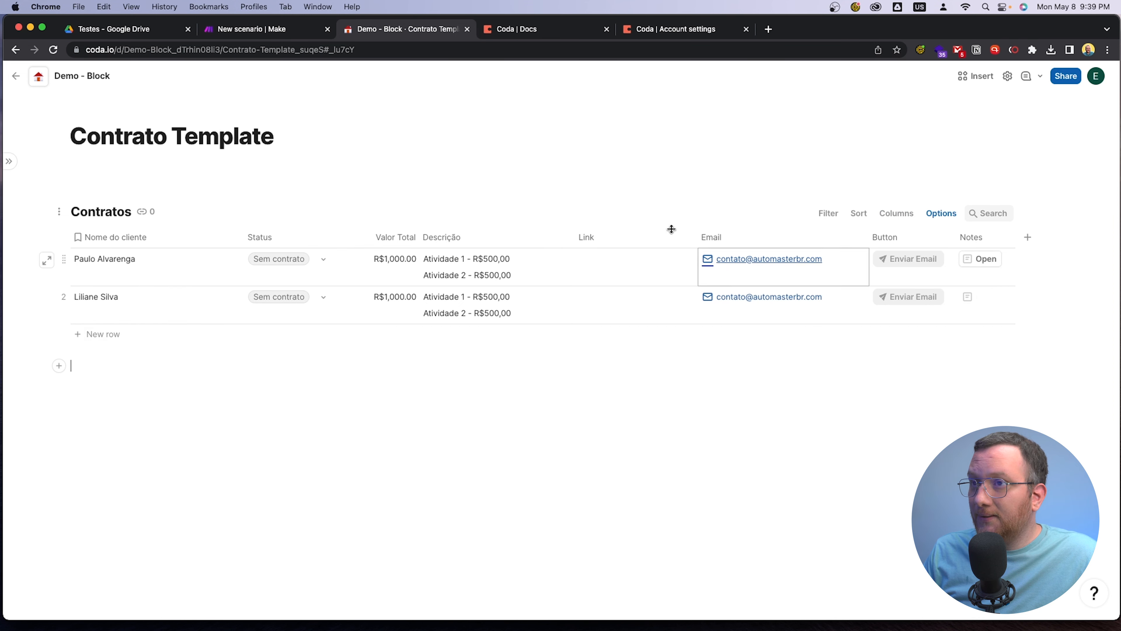
{"action": "left_click", "coordinate": [247, 31]}
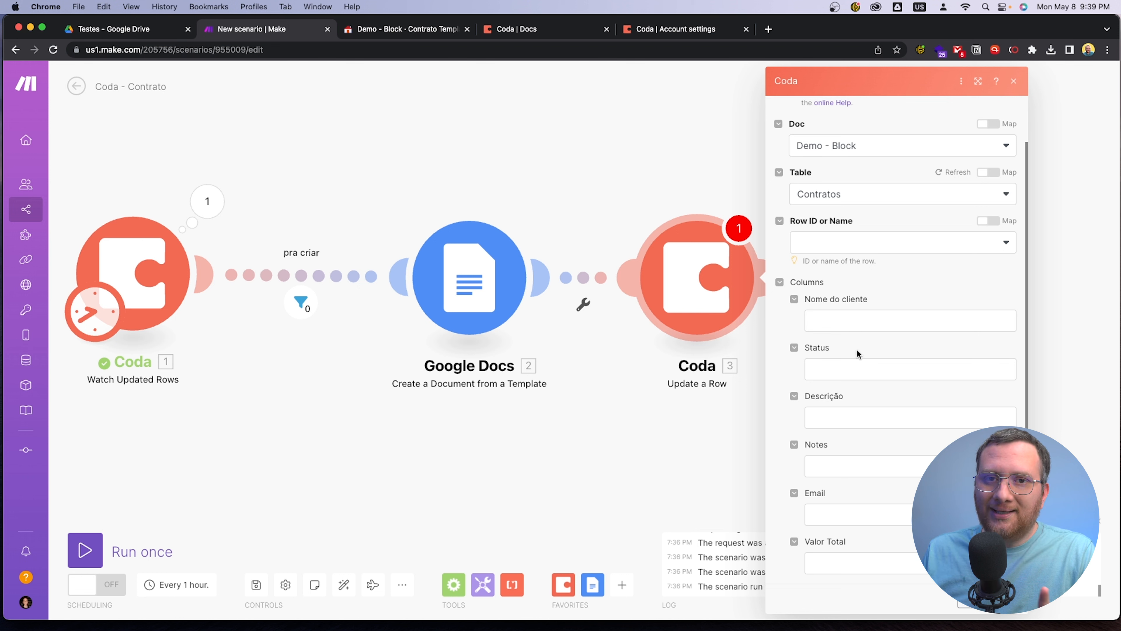
Examine the Google Docs and Coda output items available for mapping to the Update a Row module's Link column
{"action": "scroll", "coordinate": [857, 353], "scroll_direction": "down", "scroll_amount": 4}
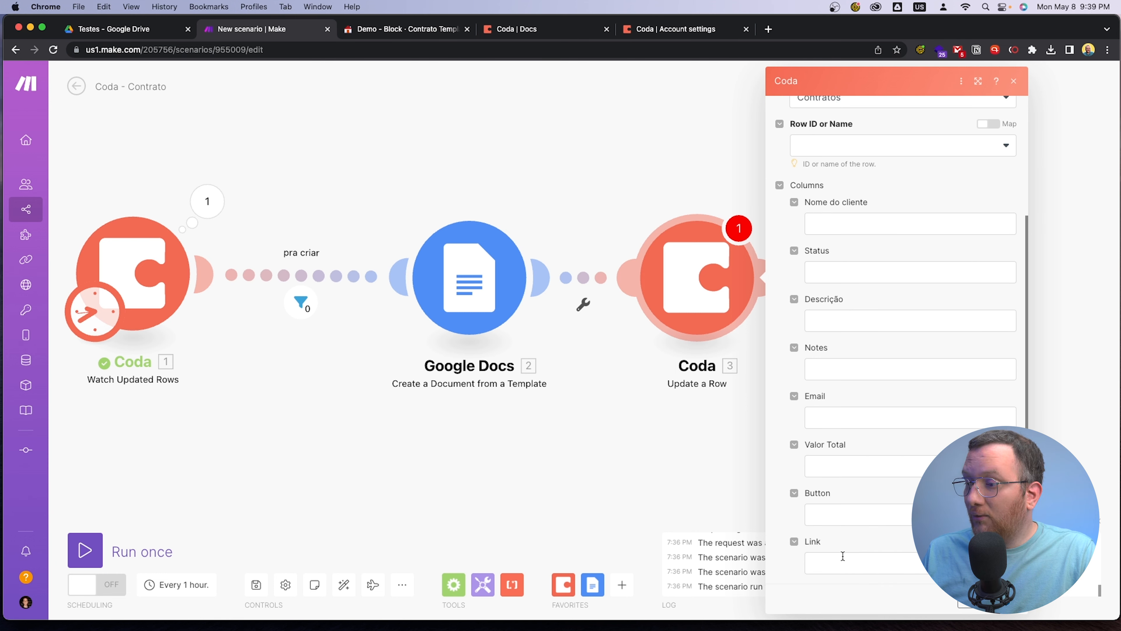
{"action": "left_click", "coordinate": [841, 560]}
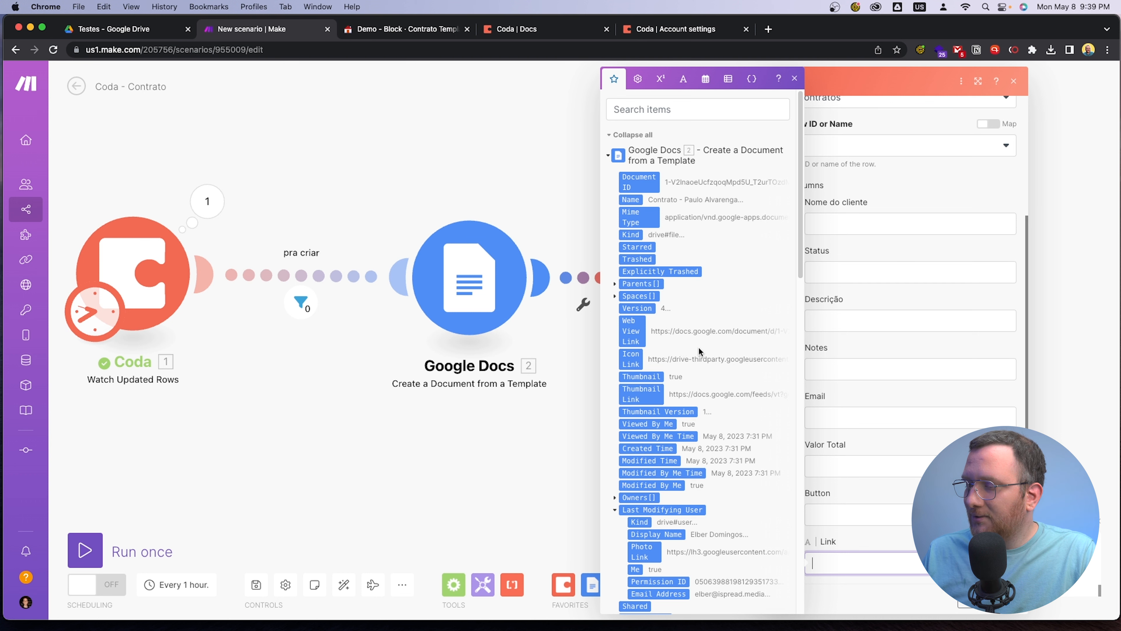
{"action": "scroll", "coordinate": [694, 375], "scroll_direction": "down", "scroll_amount": 15}
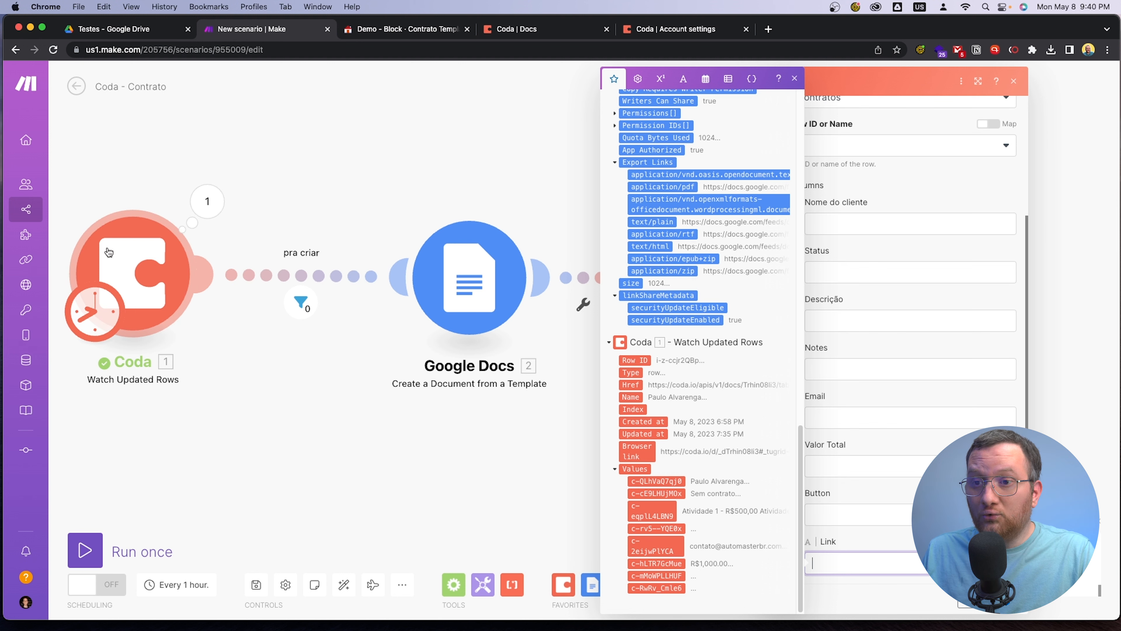
{"action": "left_click", "coordinate": [431, 475]}
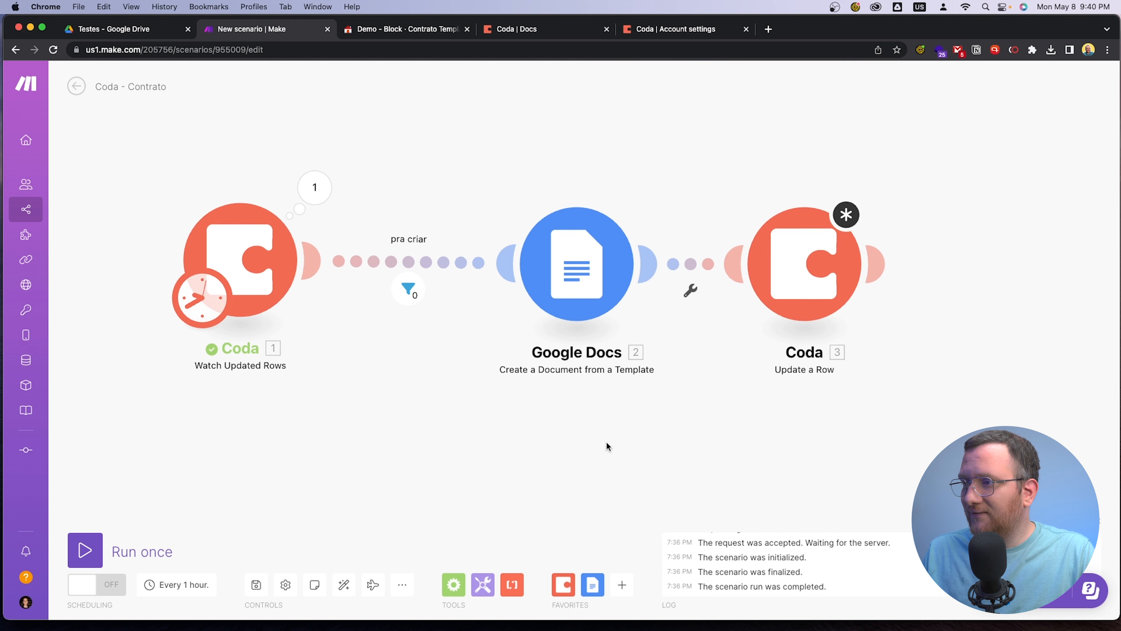
Save the scenario despite the warnings about the unfinished Coda module
{"action": "left_click", "coordinate": [257, 586]}
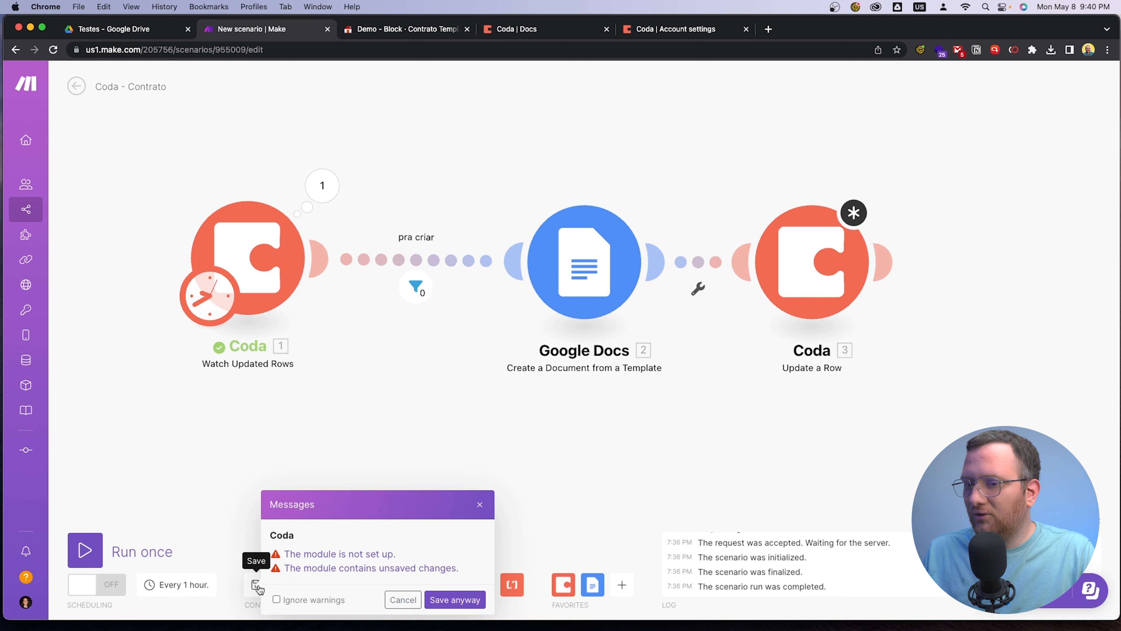
{"action": "left_click", "coordinate": [455, 599]}
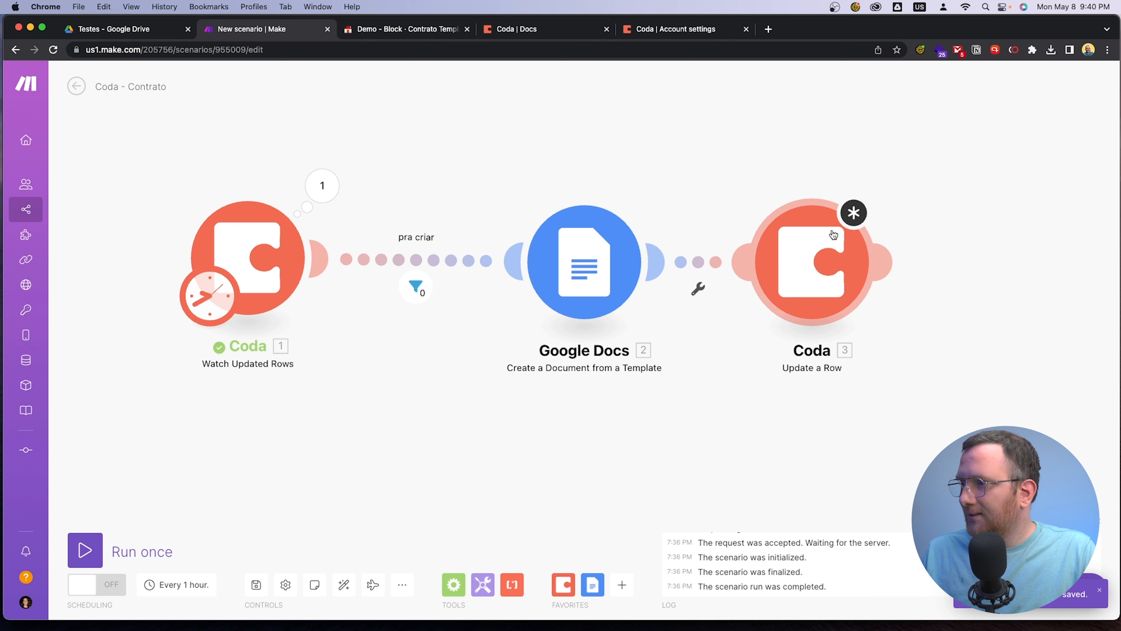
Try to confirm the Update a Row module's settings without a Row ID or Name, and close them
{"action": "left_click", "coordinate": [823, 253]}
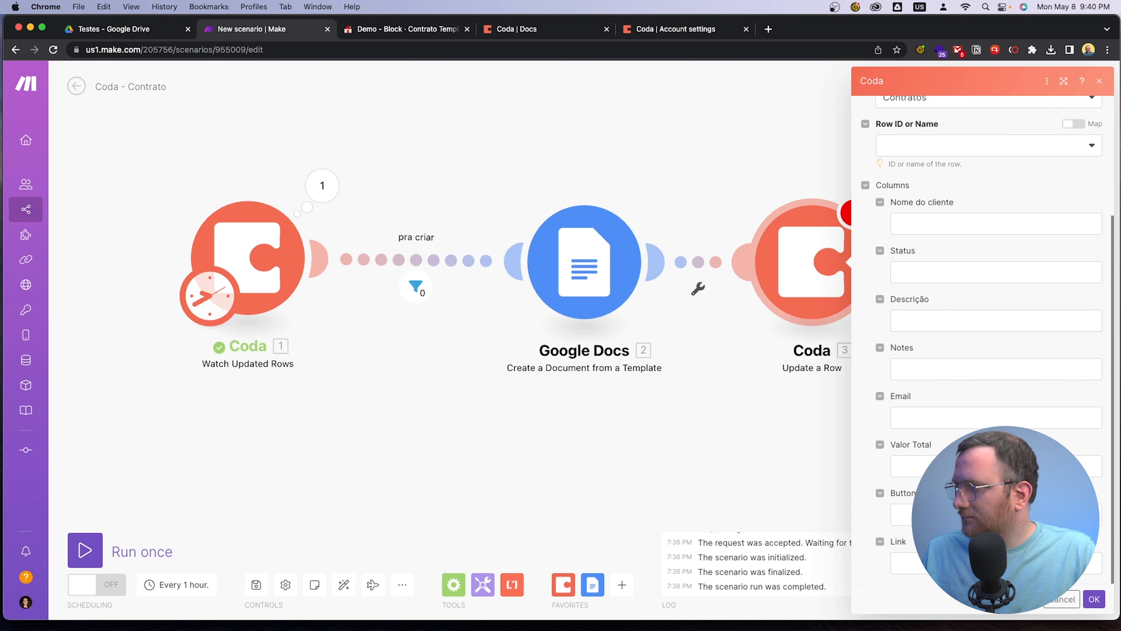
{"action": "left_click", "coordinate": [1094, 599]}
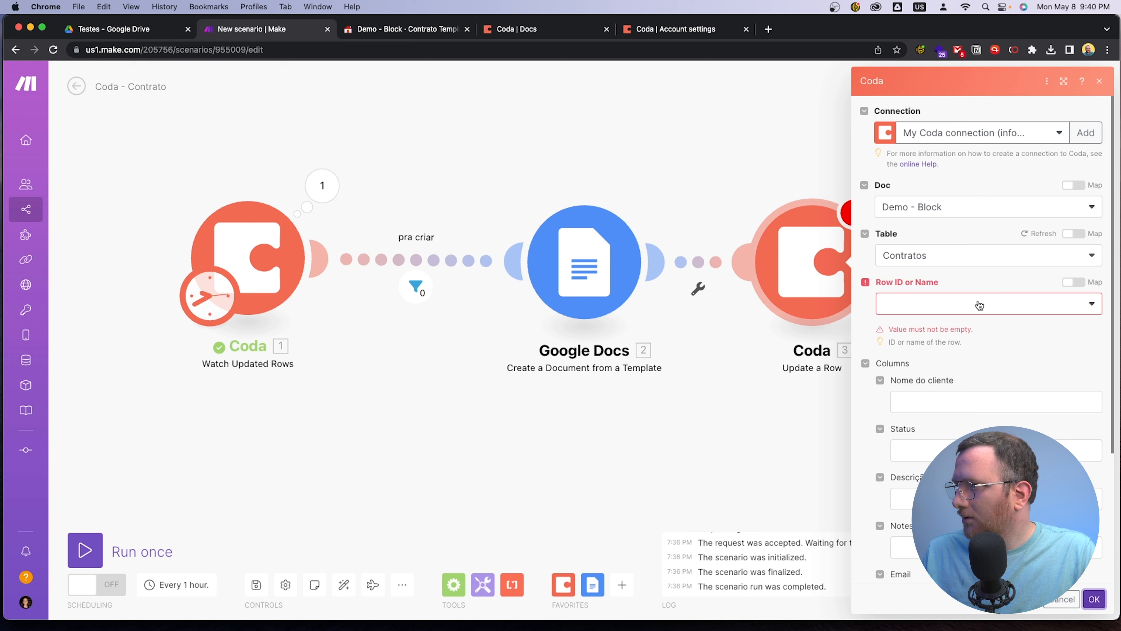
{"action": "left_click", "coordinate": [943, 306]}
{"action": "left_click", "coordinate": [976, 278]}
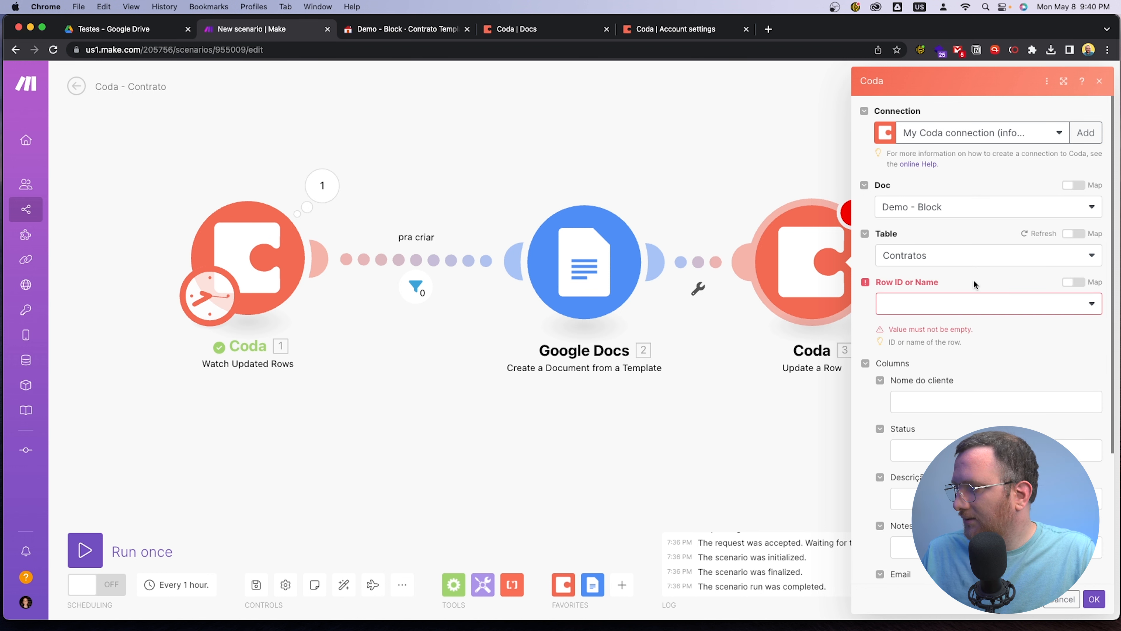
{"action": "left_click", "coordinate": [1100, 83]}
Delete the Coda Update a Row module that follows the Google Docs module
{"action": "right_click", "coordinate": [806, 261]}
{"action": "left_click", "coordinate": [866, 405]}
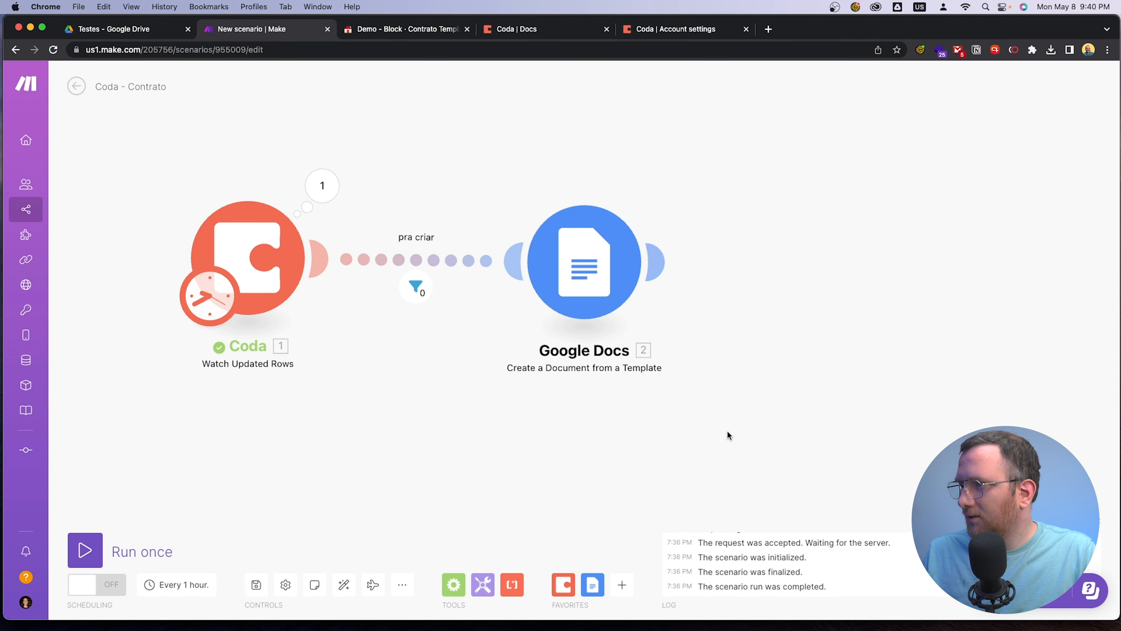
{"action": "left_click_drag", "start_coordinate": [730, 428], "coordinate": [795, 438]}
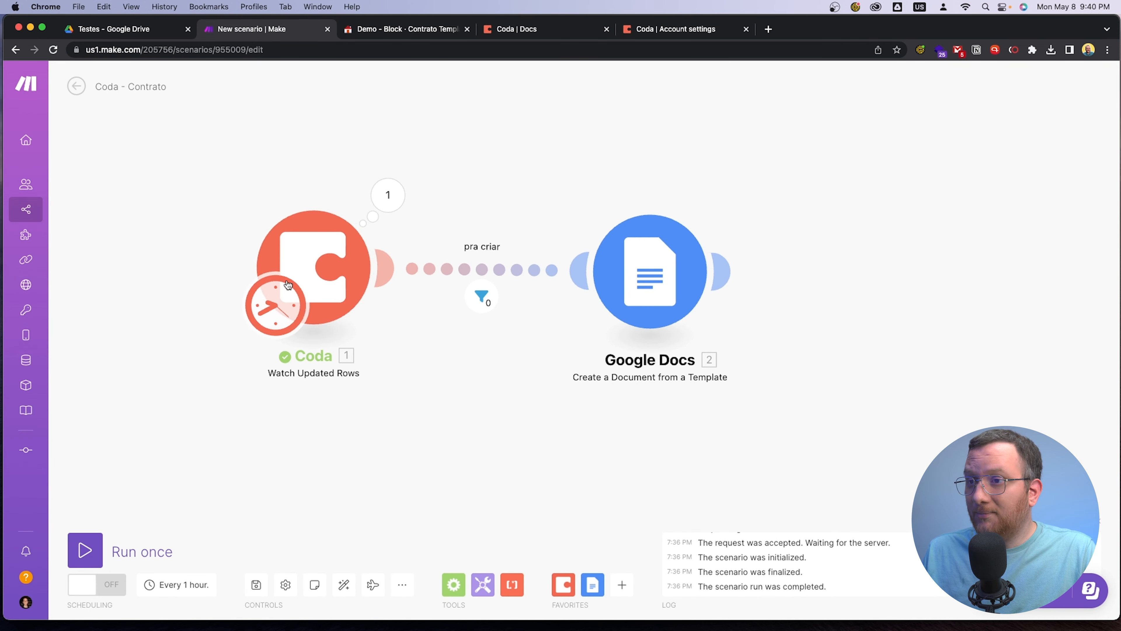
Copy the Make scenario's URL and paste it into the second client row's Link cell in the Coda Contratos table
{"action": "left_click", "coordinate": [398, 30]}
{"action": "left_click", "coordinate": [621, 294]}
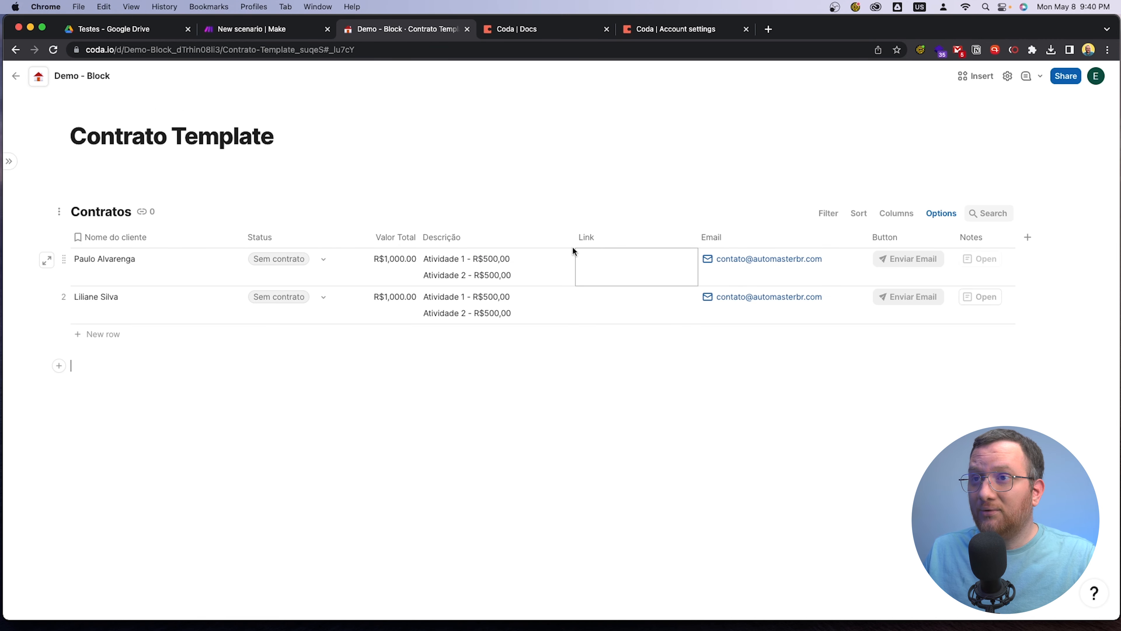
{"action": "left_click", "coordinate": [242, 30]}
{"action": "left_click", "coordinate": [306, 50]}
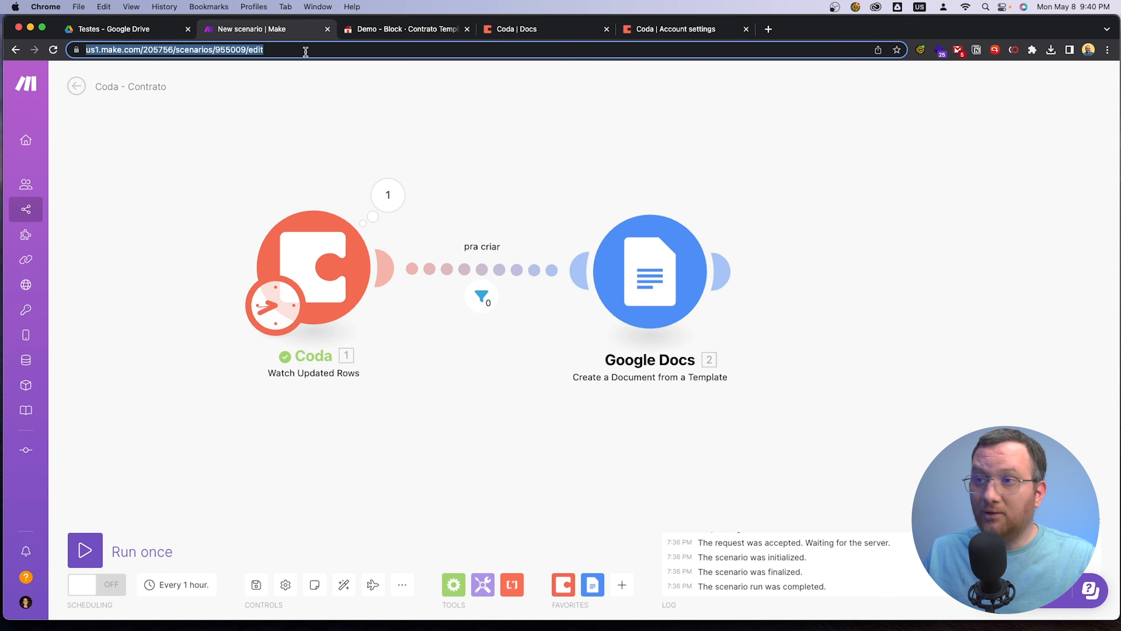
{"action": "key", "text": "super+c"}
{"action": "left_click", "coordinate": [402, 28]}
{"action": "left_click", "coordinate": [591, 301]}
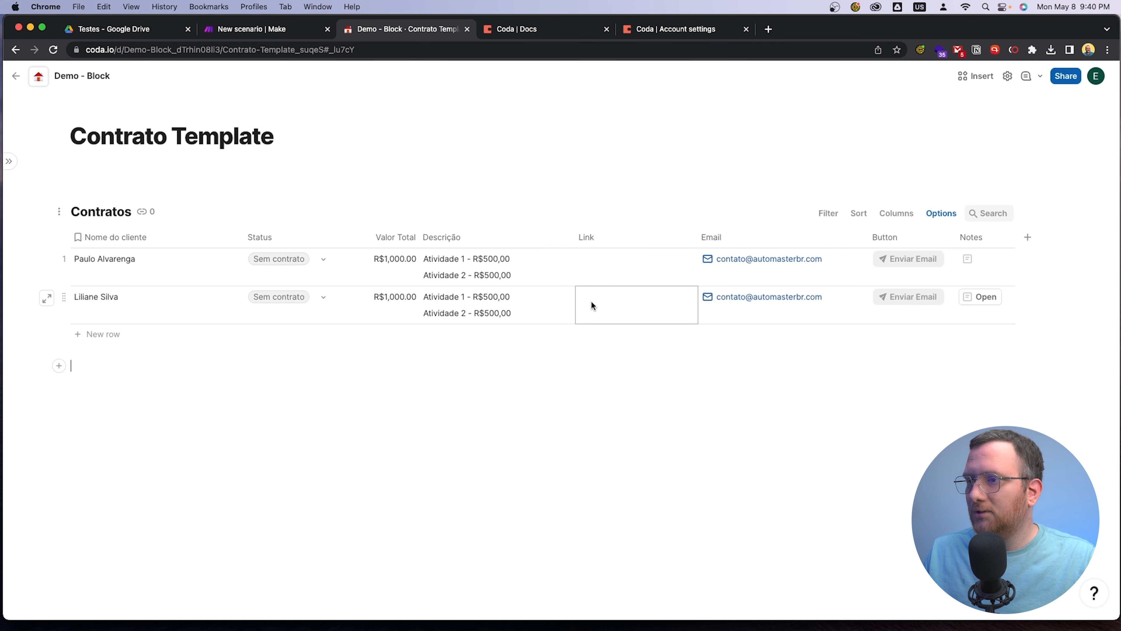
{"action": "key", "text": "super+v"}
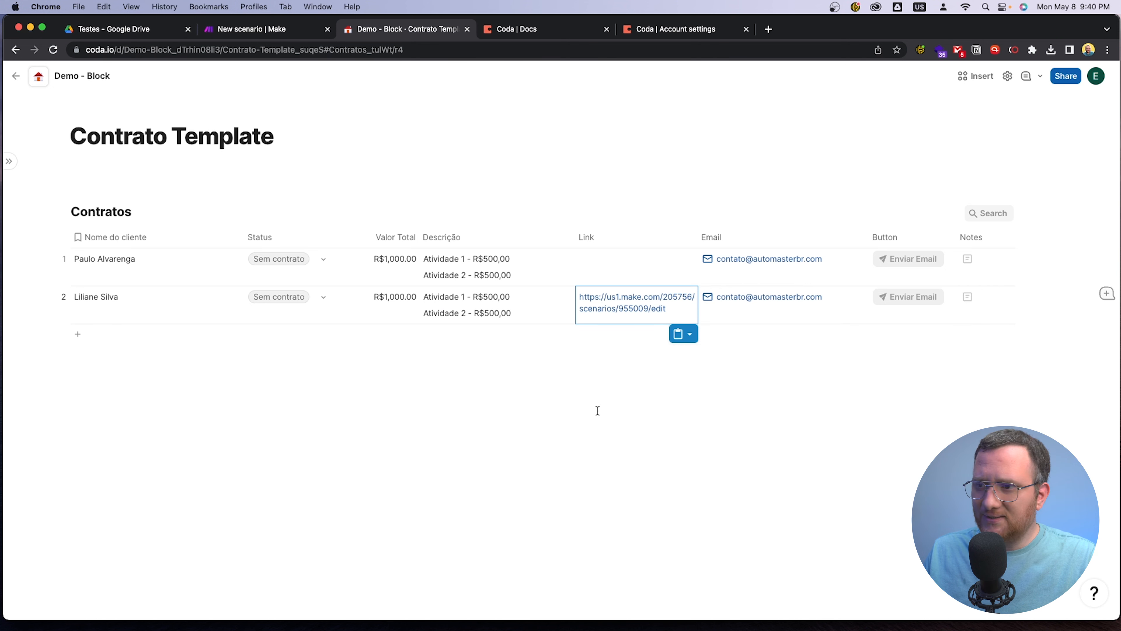
Set the second client row's Status to Para criar
{"action": "left_click", "coordinate": [323, 299]}
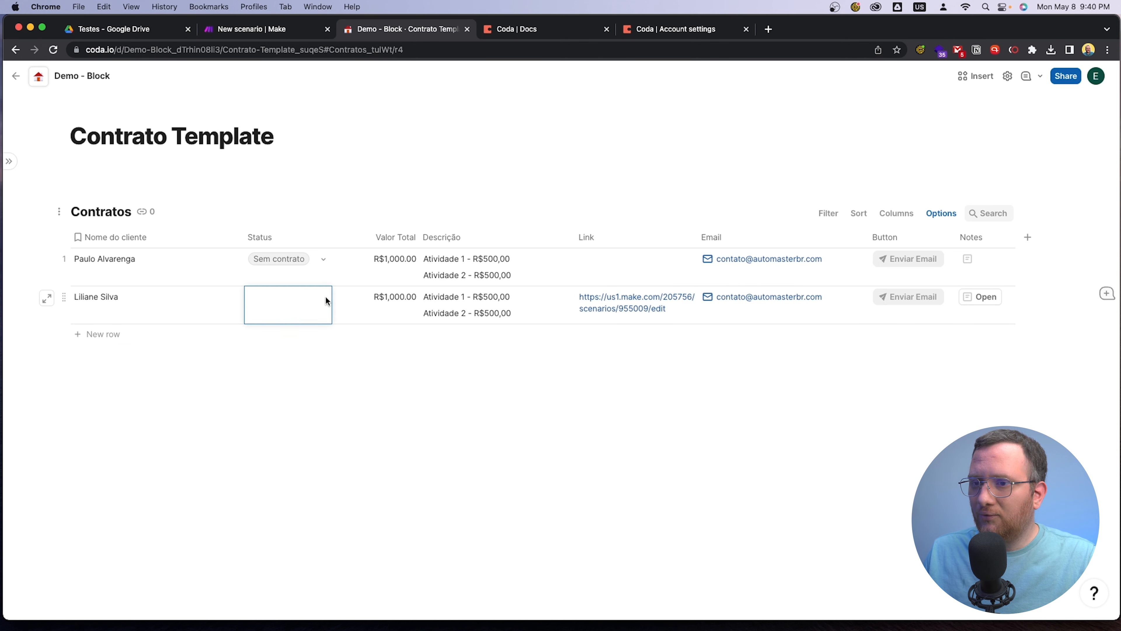
{"action": "left_click", "coordinate": [312, 359]}
{"action": "left_click", "coordinate": [419, 380]}
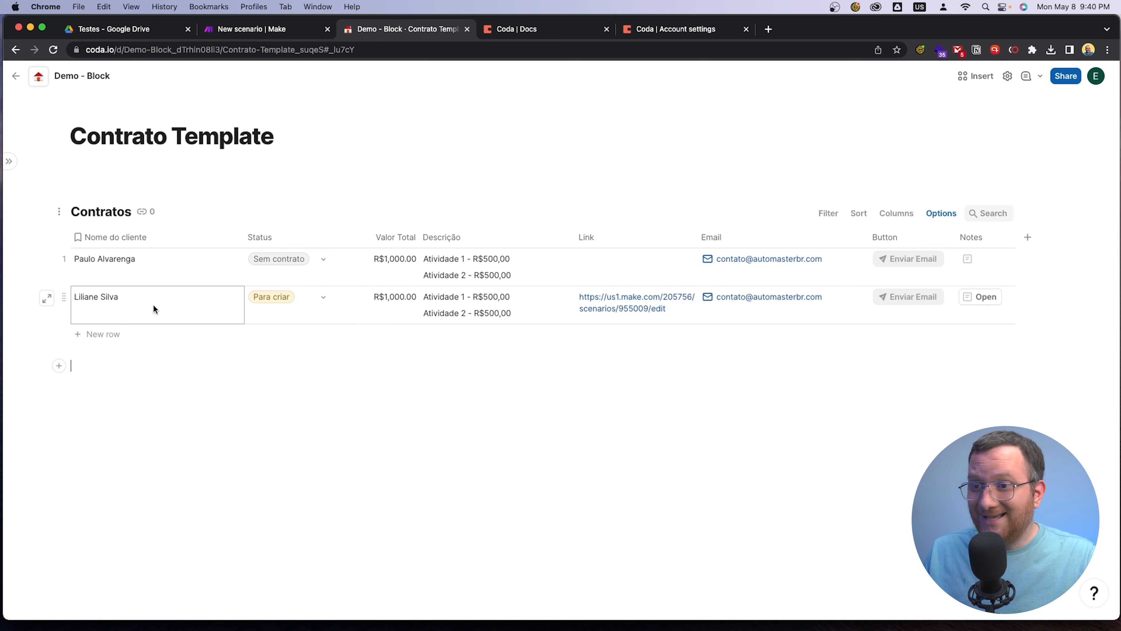
Switch to Make, run the scenario once and inspect the column values in the Watch Updated Rows output
{"action": "left_click", "coordinate": [246, 32]}
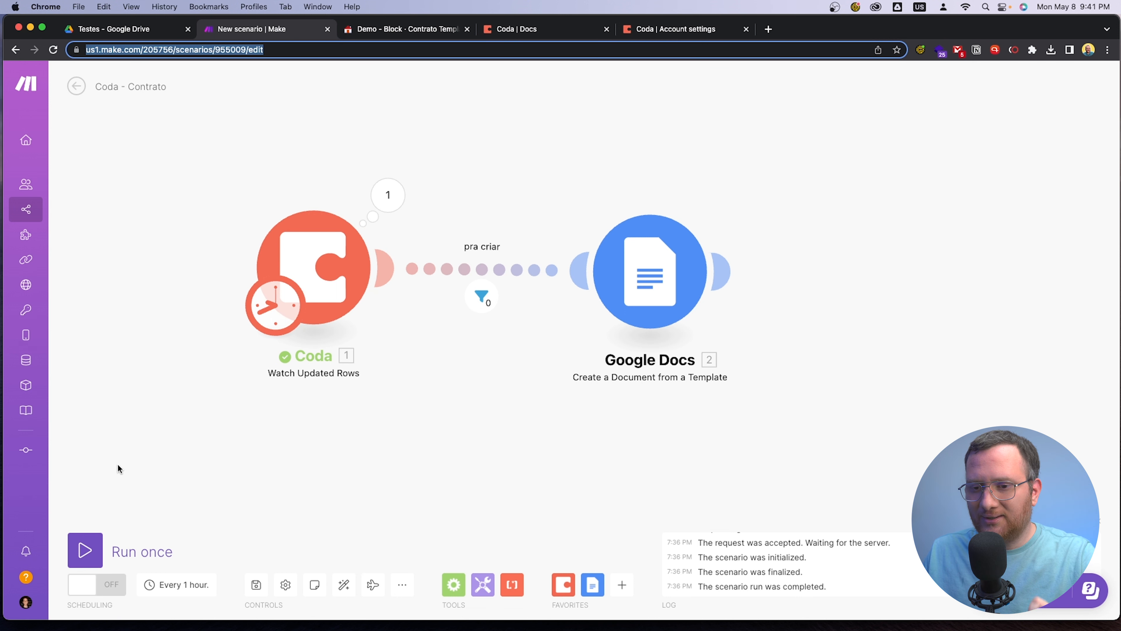
{"action": "left_click", "coordinate": [87, 549]}
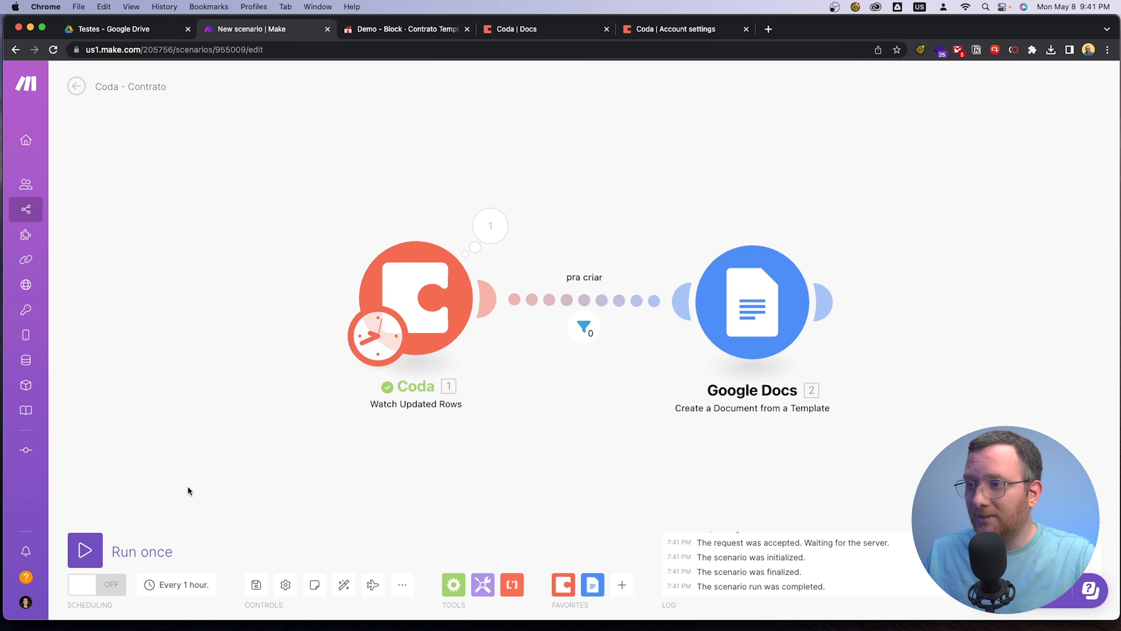
{"action": "left_click", "coordinate": [490, 226]}
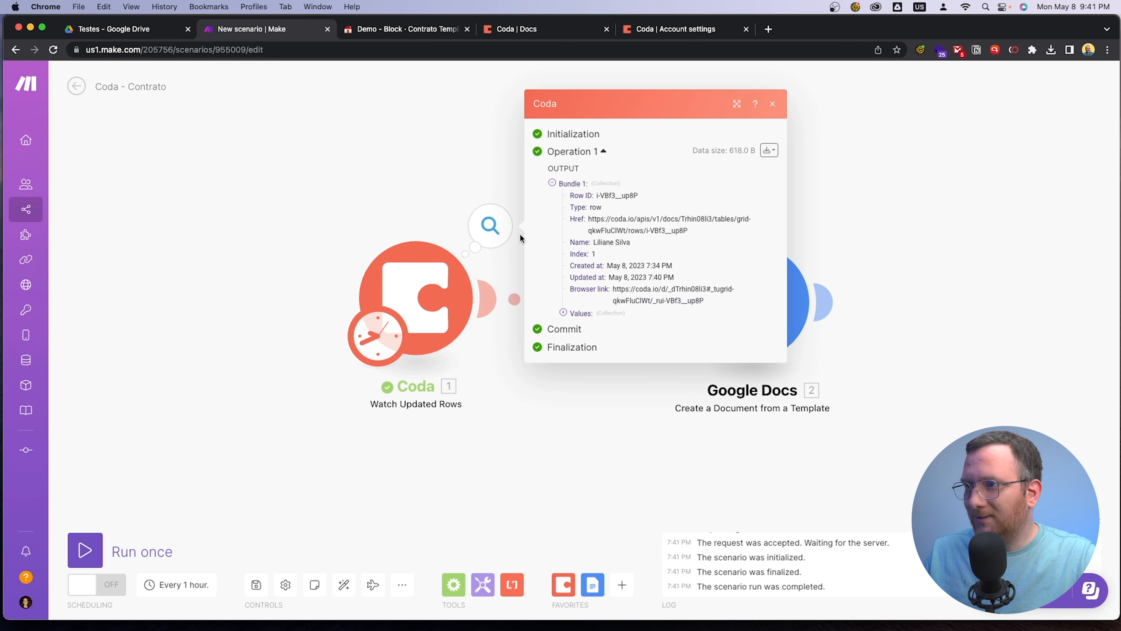
{"action": "left_click", "coordinate": [563, 312]}
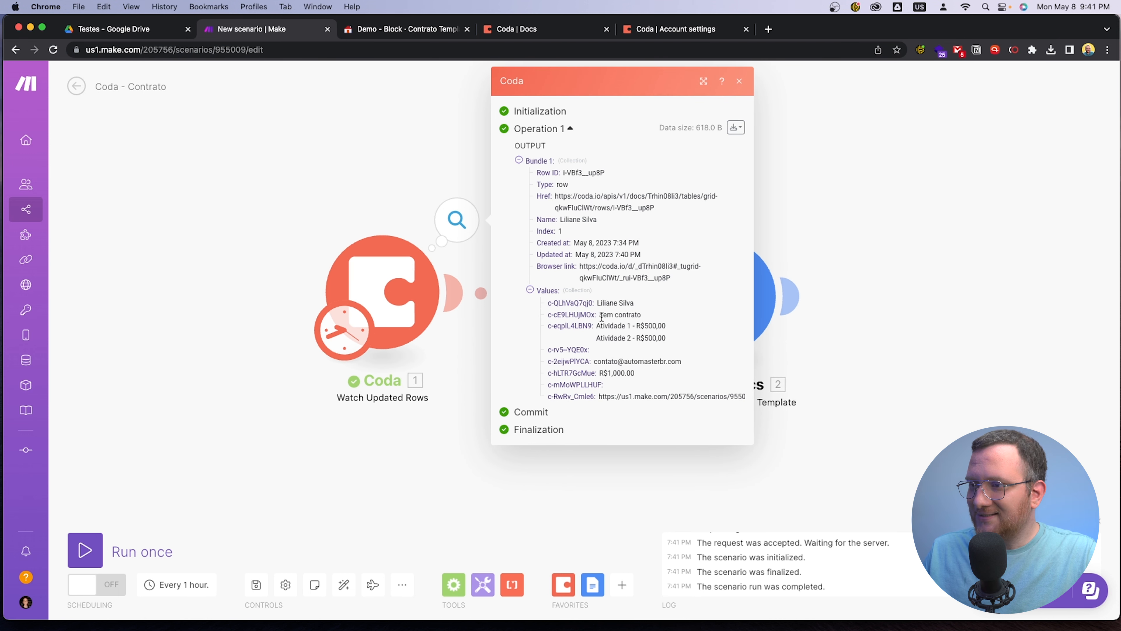
{"action": "left_click", "coordinate": [395, 472]}
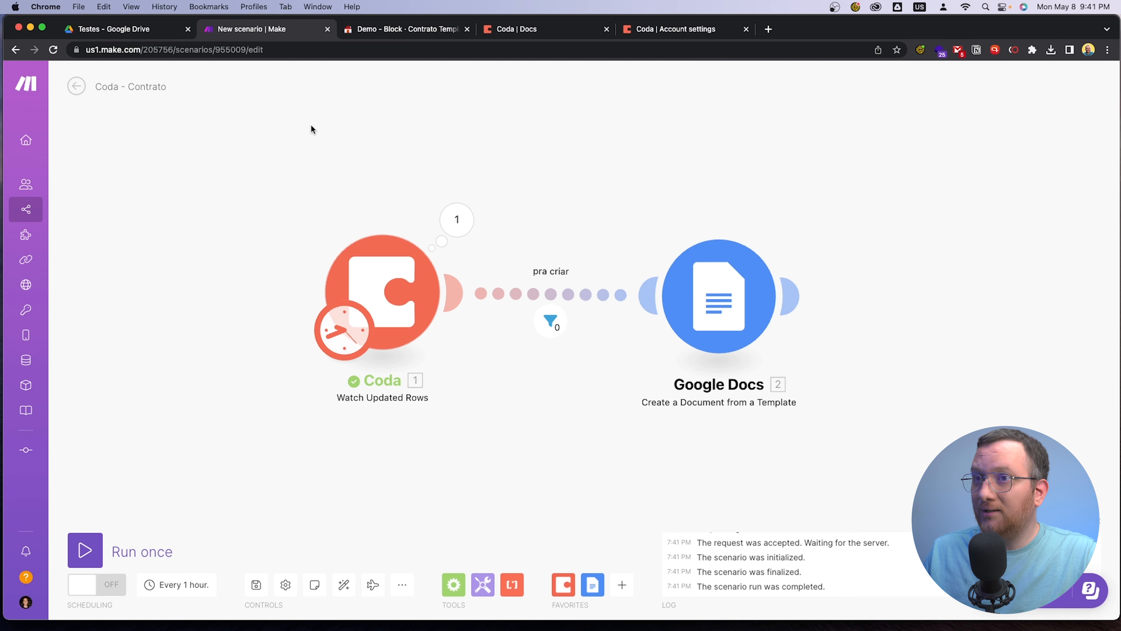
Check the second client row's Status in Coda and return to the Make scenario
{"action": "left_click", "coordinate": [408, 30]}
{"action": "left_click", "coordinate": [302, 308]}
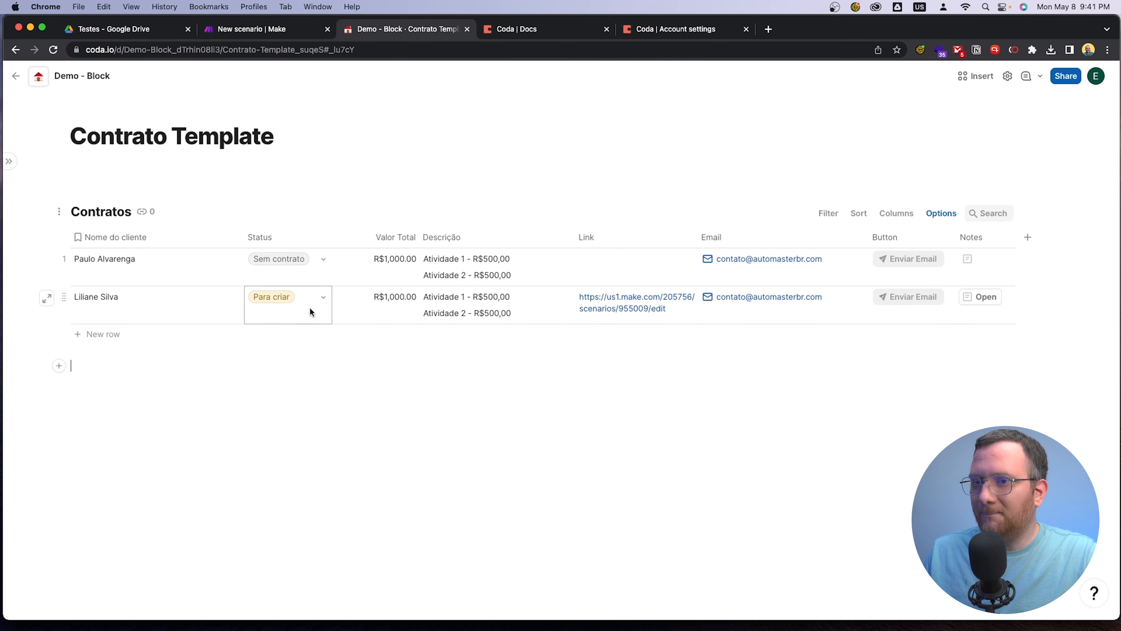
{"action": "left_click", "coordinate": [117, 31]}
{"action": "left_click", "coordinate": [234, 35]}
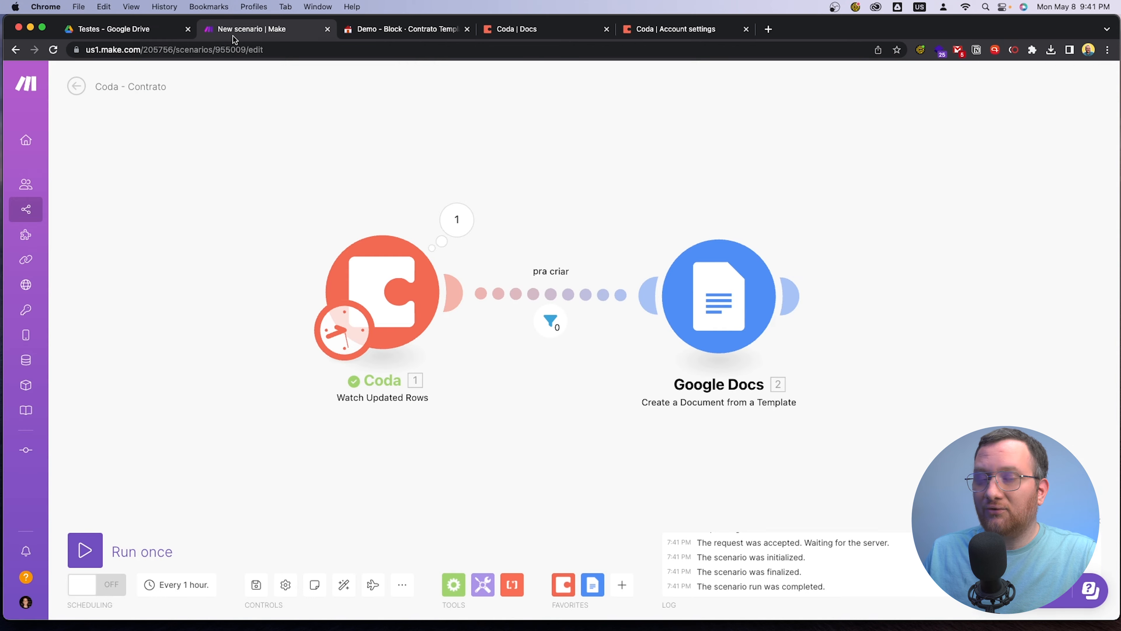
Run the scenario once more and inspect the Watch Updated Rows values to identify the Link column's ID
{"action": "left_click", "coordinate": [91, 550]}
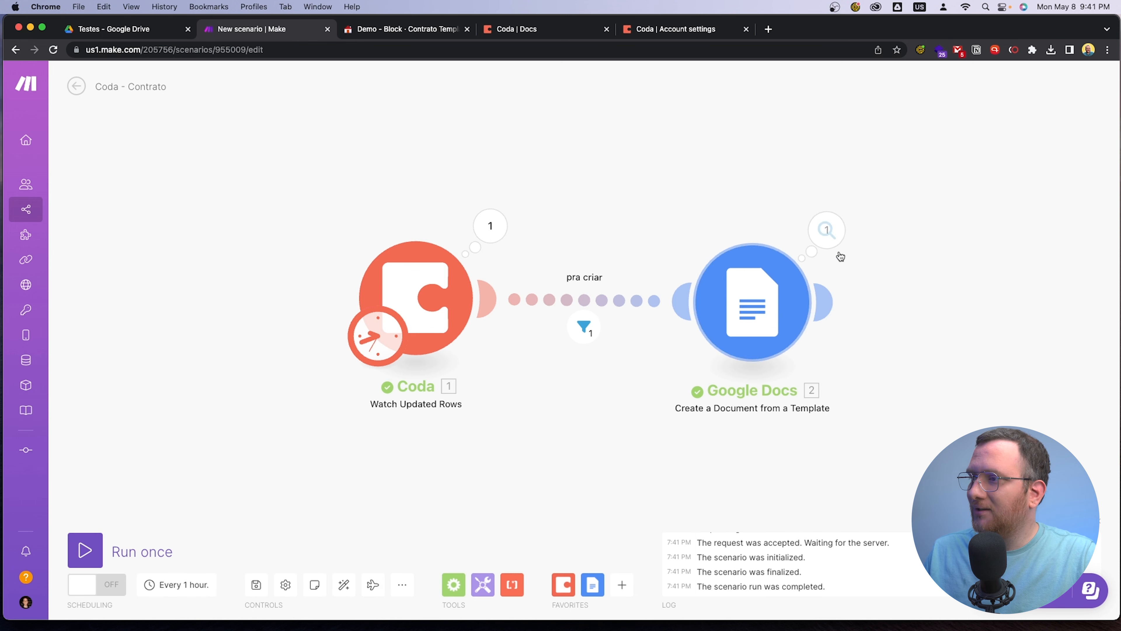
{"action": "left_click_drag", "start_coordinate": [548, 424], "coordinate": [423, 425]}
{"action": "left_click", "coordinate": [366, 227]}
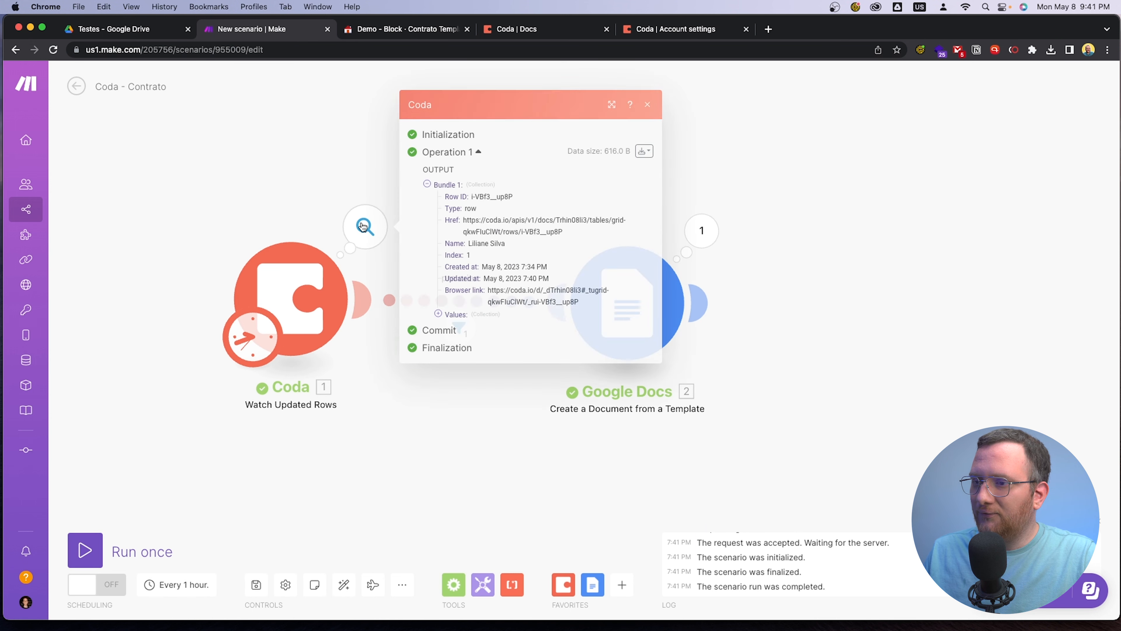
{"action": "left_click", "coordinate": [438, 313]}
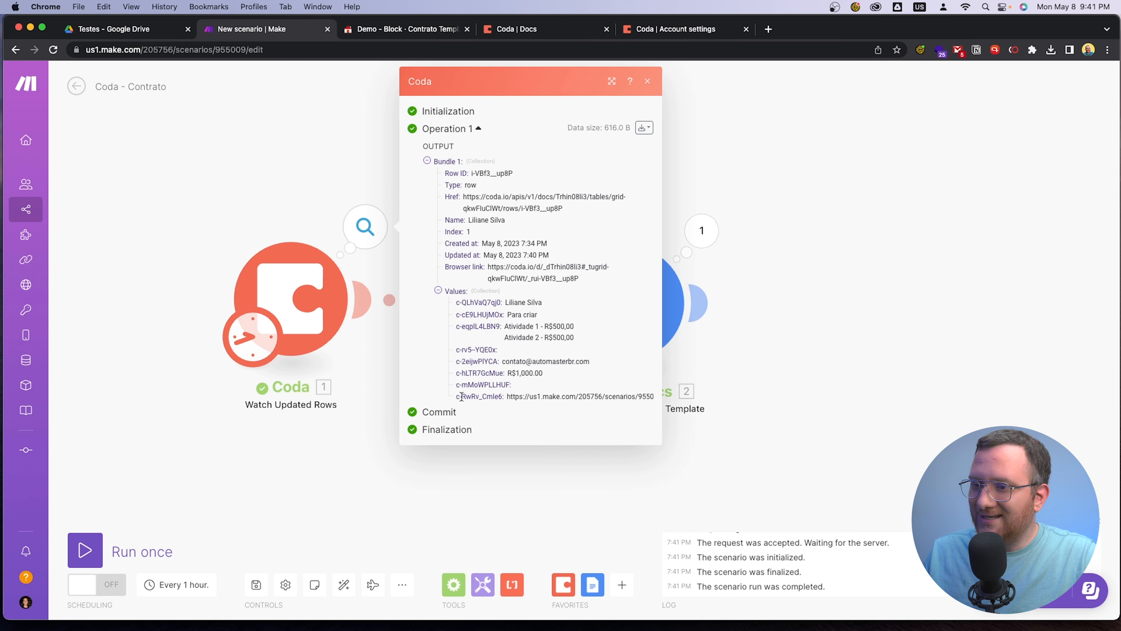
{"action": "left_click_drag", "start_coordinate": [458, 396], "coordinate": [502, 397]}
{"action": "left_click", "coordinate": [519, 404]}
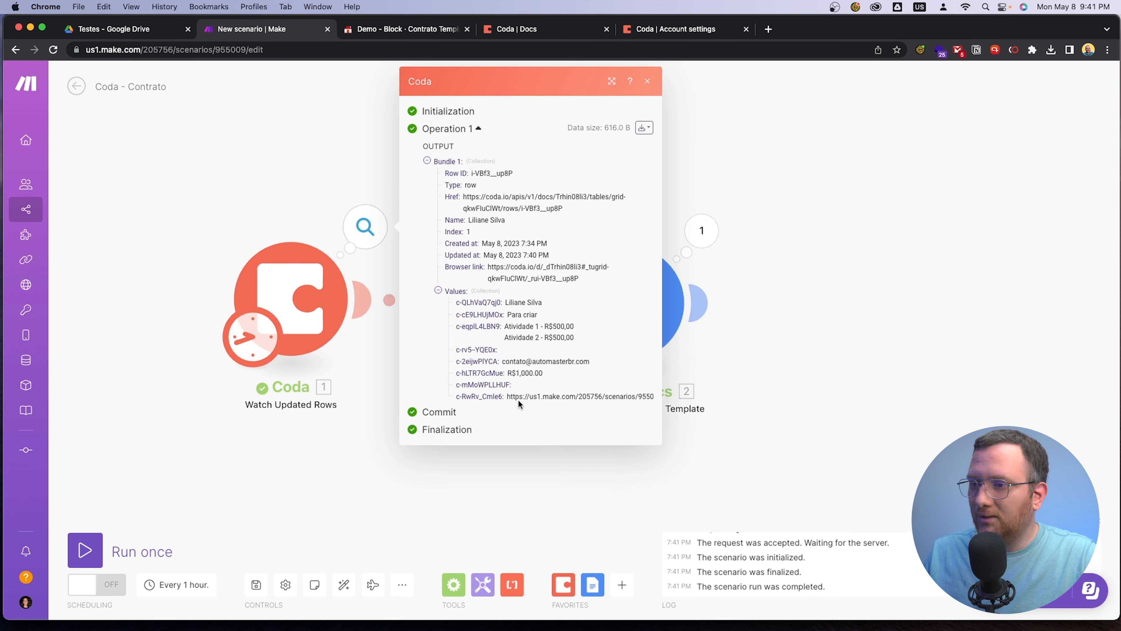
{"action": "left_click", "coordinate": [862, 479]}
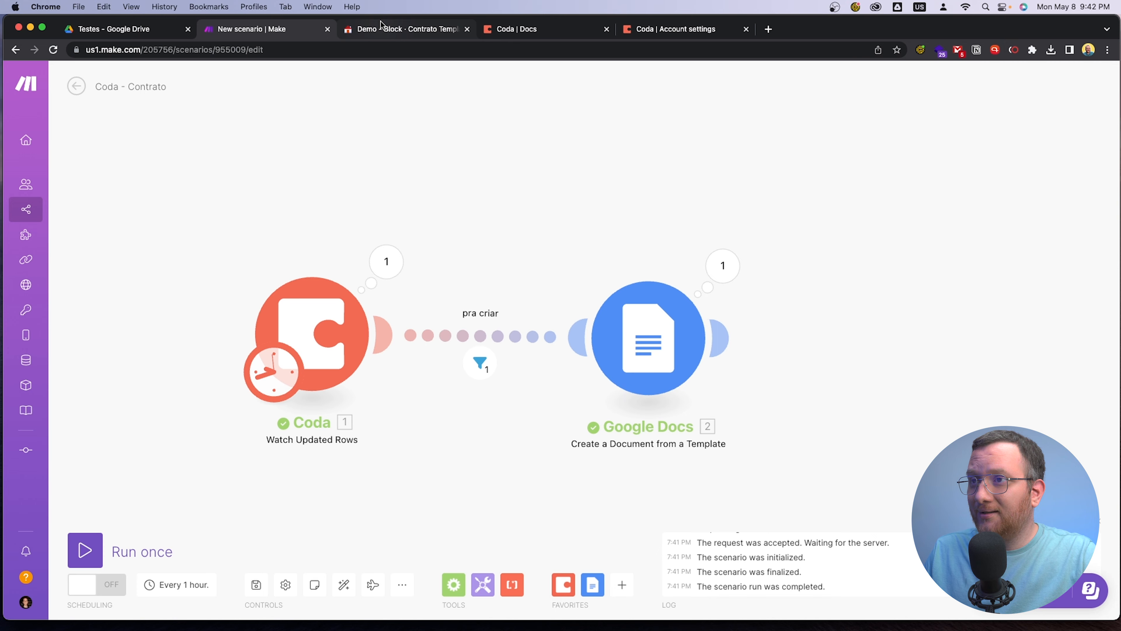
Review the Status options of the second client row in Coda without changing them, and return to Make
{"action": "left_click", "coordinate": [400, 28]}
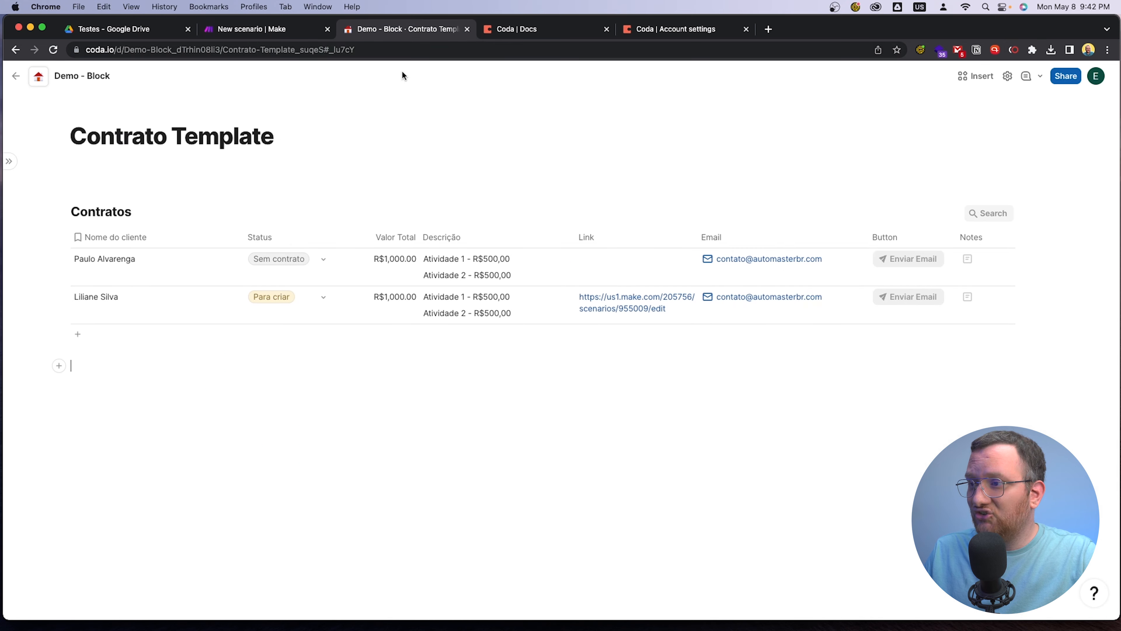
{"action": "left_click", "coordinate": [325, 308]}
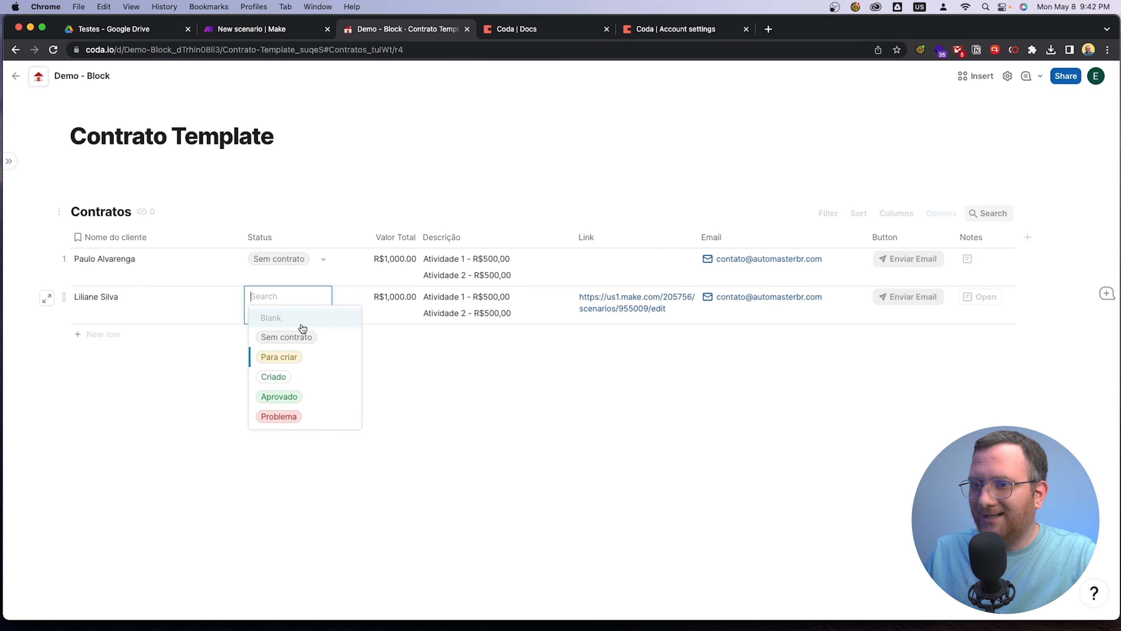
{"action": "left_click", "coordinate": [446, 407]}
{"action": "left_click", "coordinate": [237, 29]}
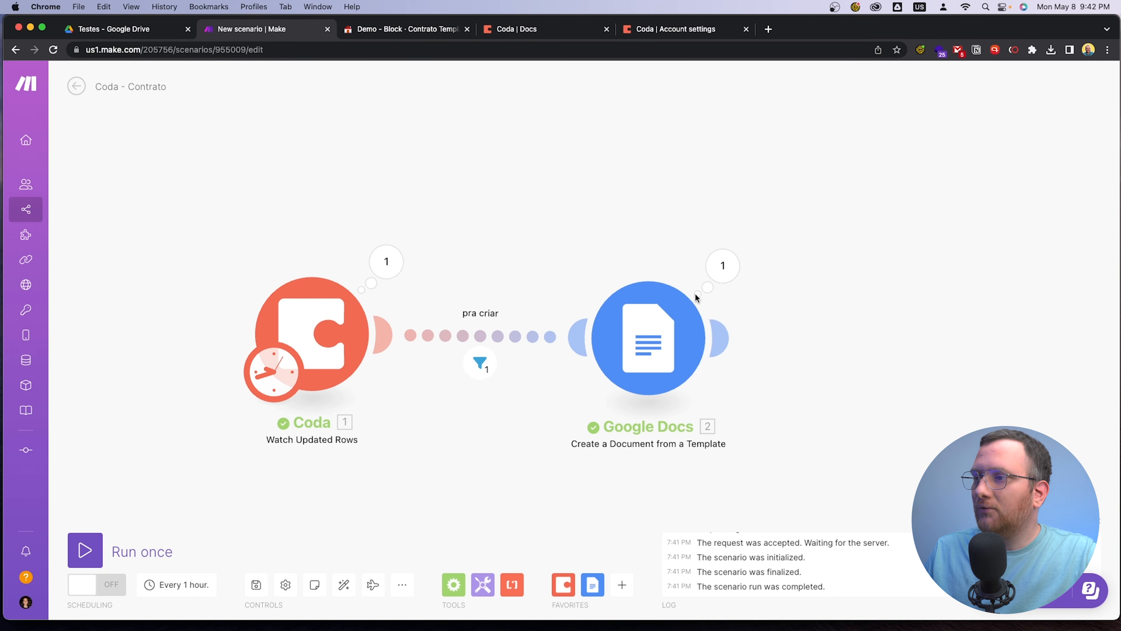
Add a Coda Update a Row module after the Google Docs module, targeting the Demo - Block doc and Contratos table
{"action": "left_click", "coordinate": [762, 276]}
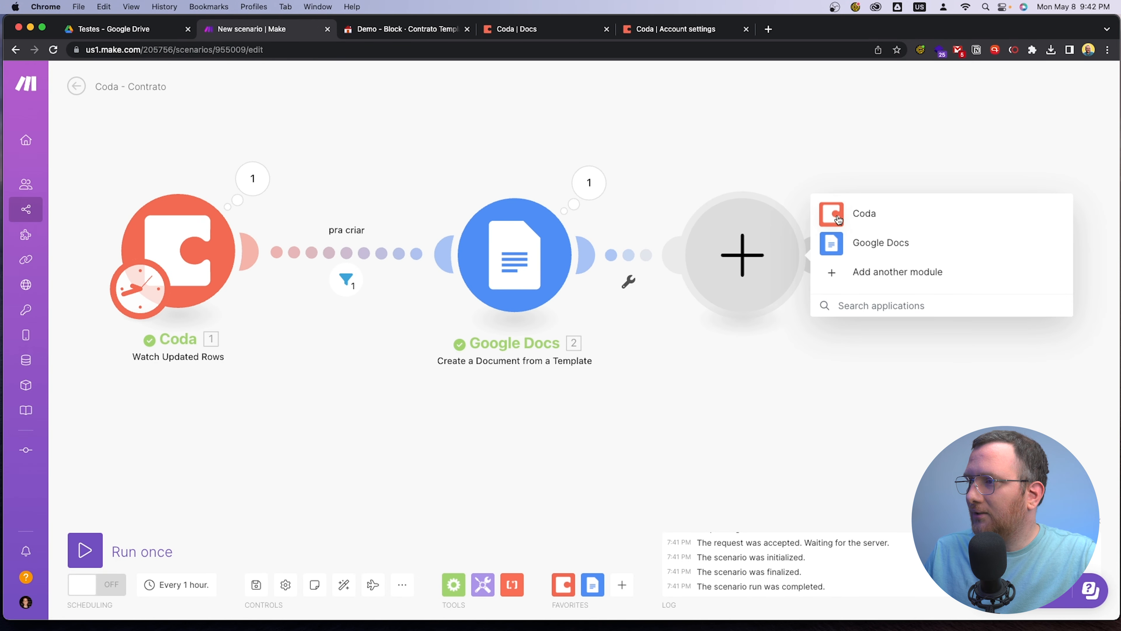
{"action": "left_click", "coordinate": [878, 214]}
{"action": "left_click", "coordinate": [910, 429]}
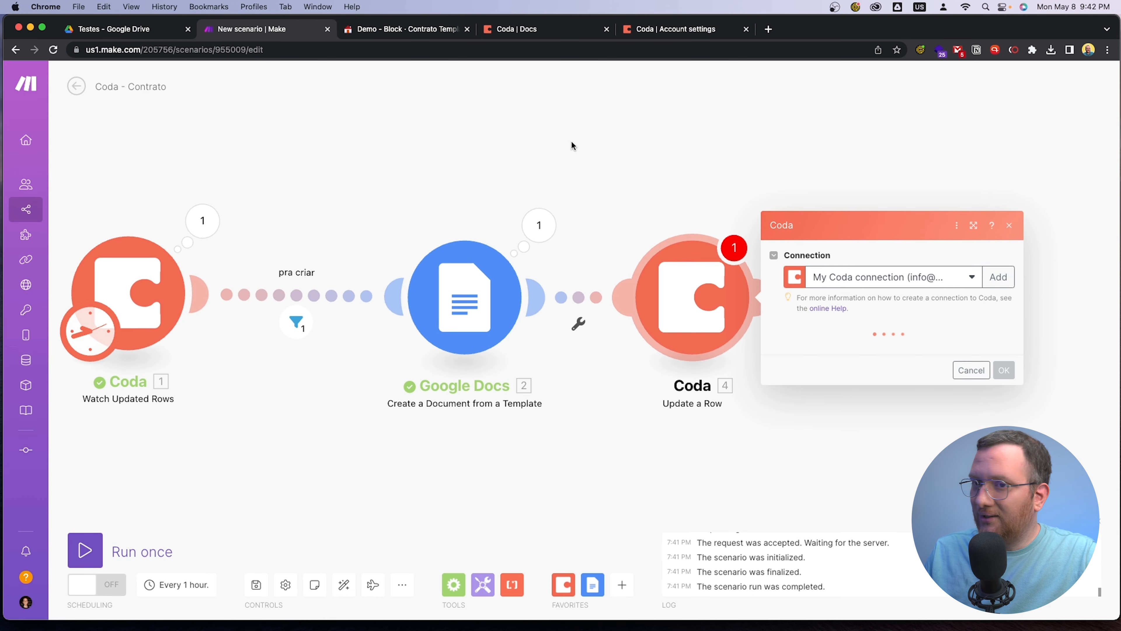
{"action": "left_click", "coordinate": [868, 348]}
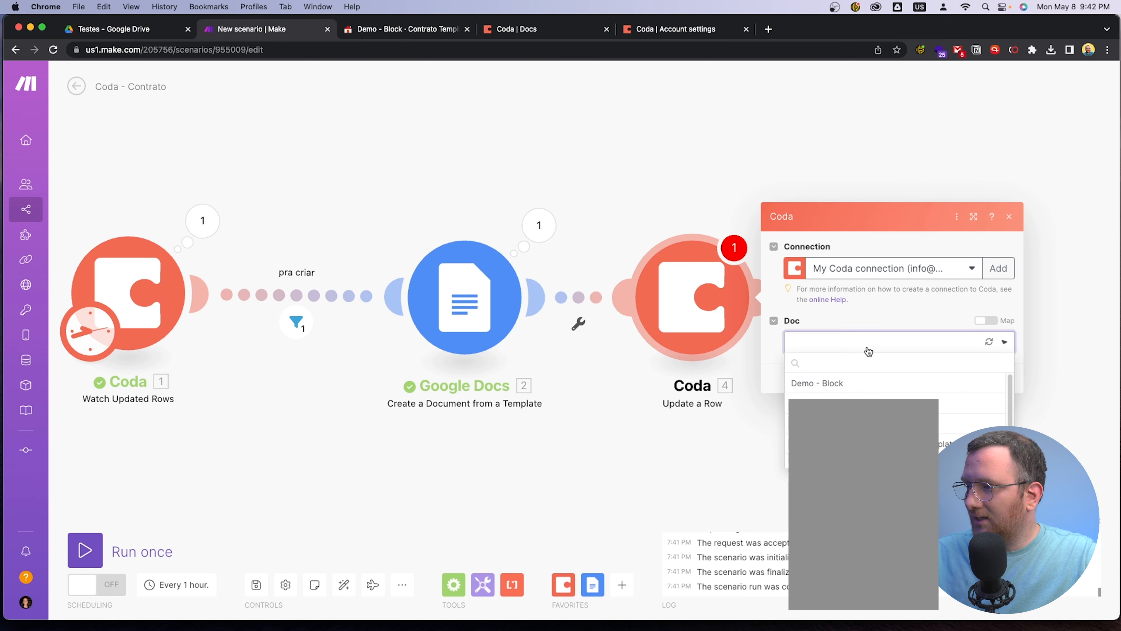
{"action": "left_click", "coordinate": [858, 381]}
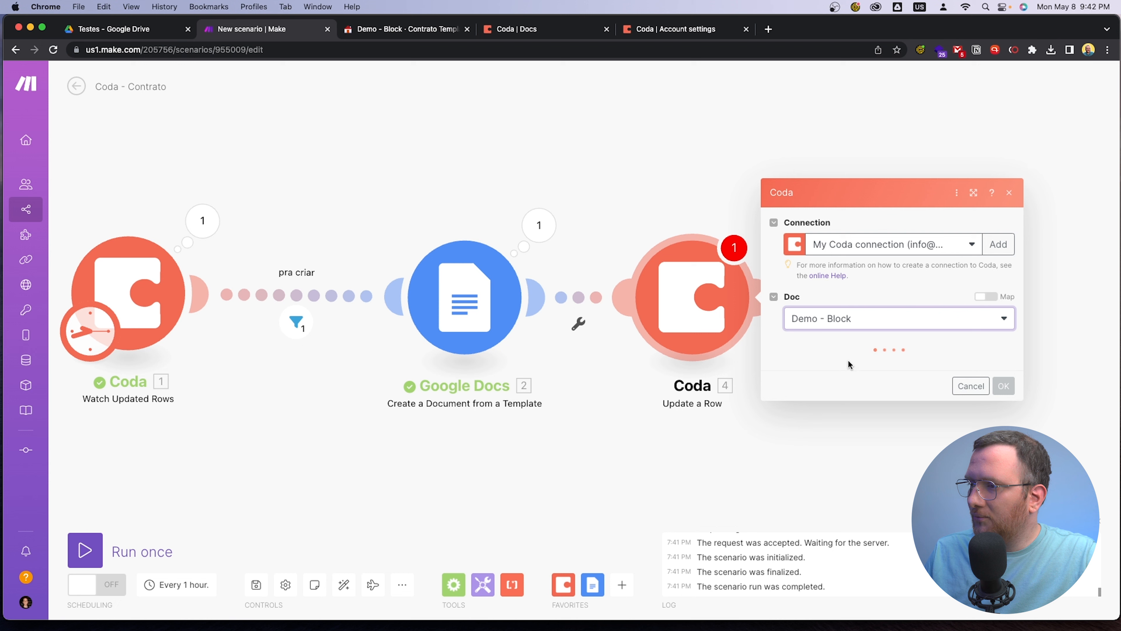
{"action": "left_click", "coordinate": [843, 371]}
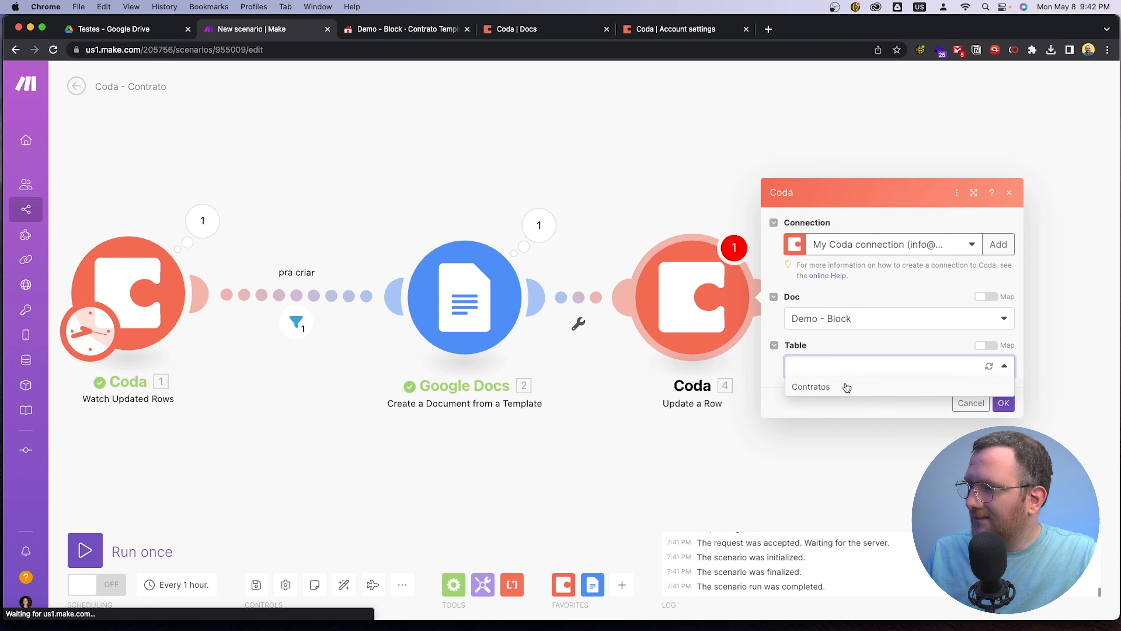
{"action": "left_click", "coordinate": [840, 384]}
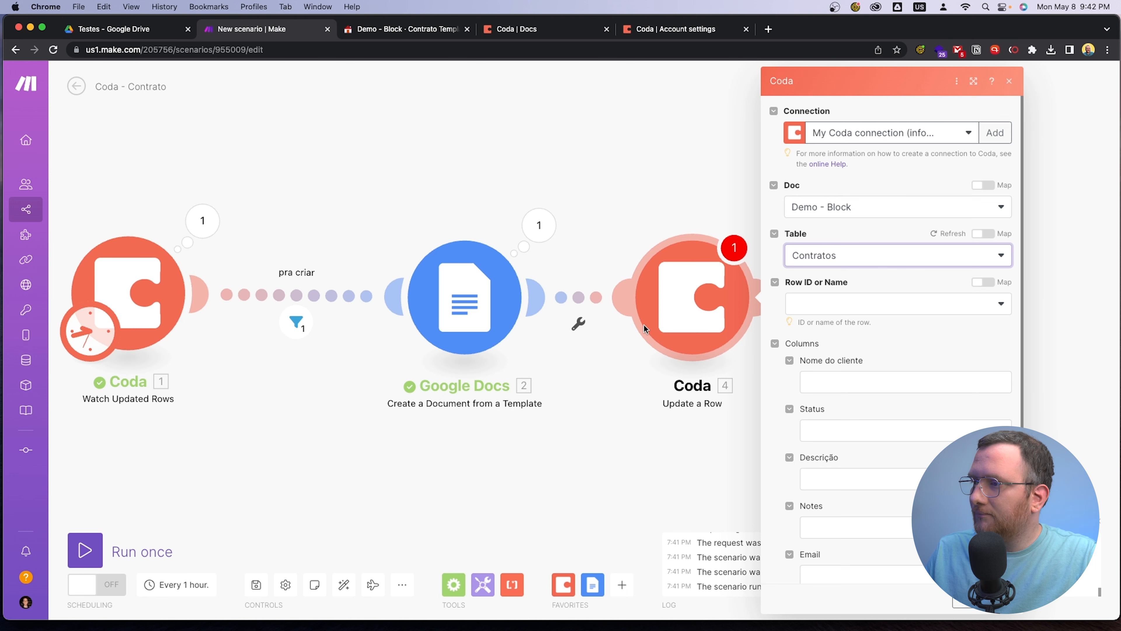
Enable mapping for Row ID or Name and fill it with the Row ID from Watch Updated Rows
{"action": "left_click", "coordinate": [820, 313]}
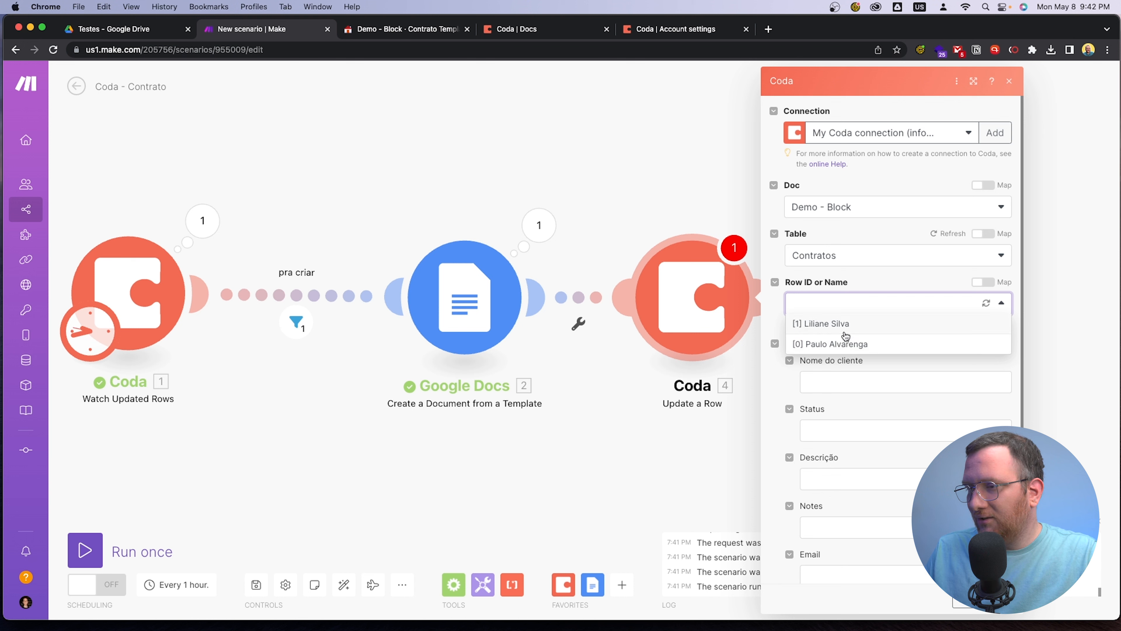
{"action": "left_click", "coordinate": [916, 278]}
{"action": "left_click", "coordinate": [985, 284]}
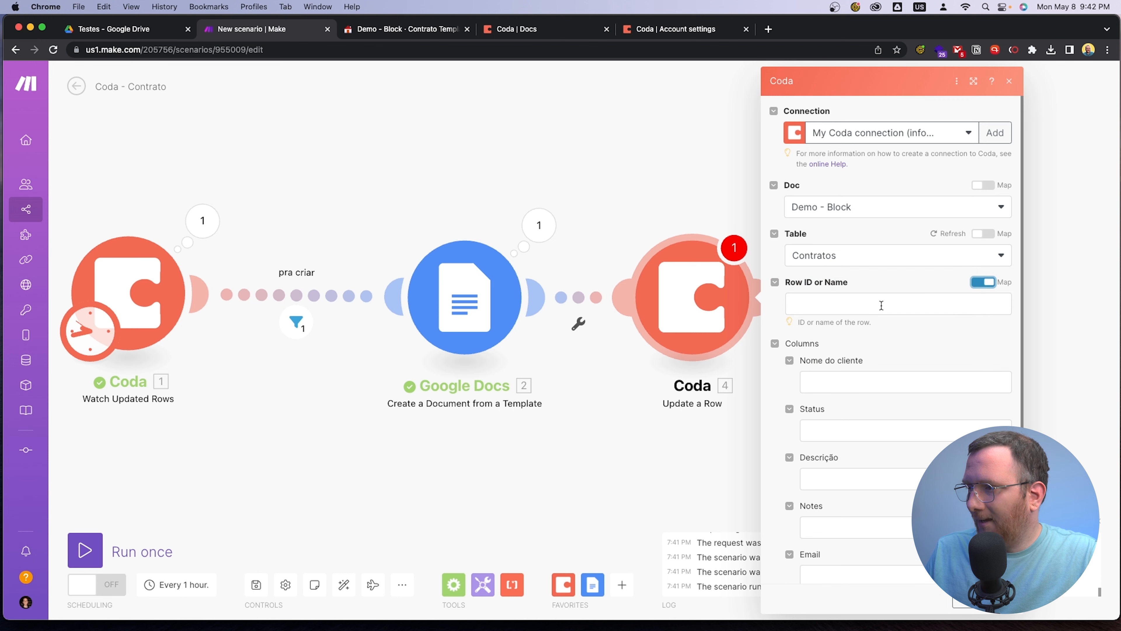
{"action": "left_click", "coordinate": [833, 305]}
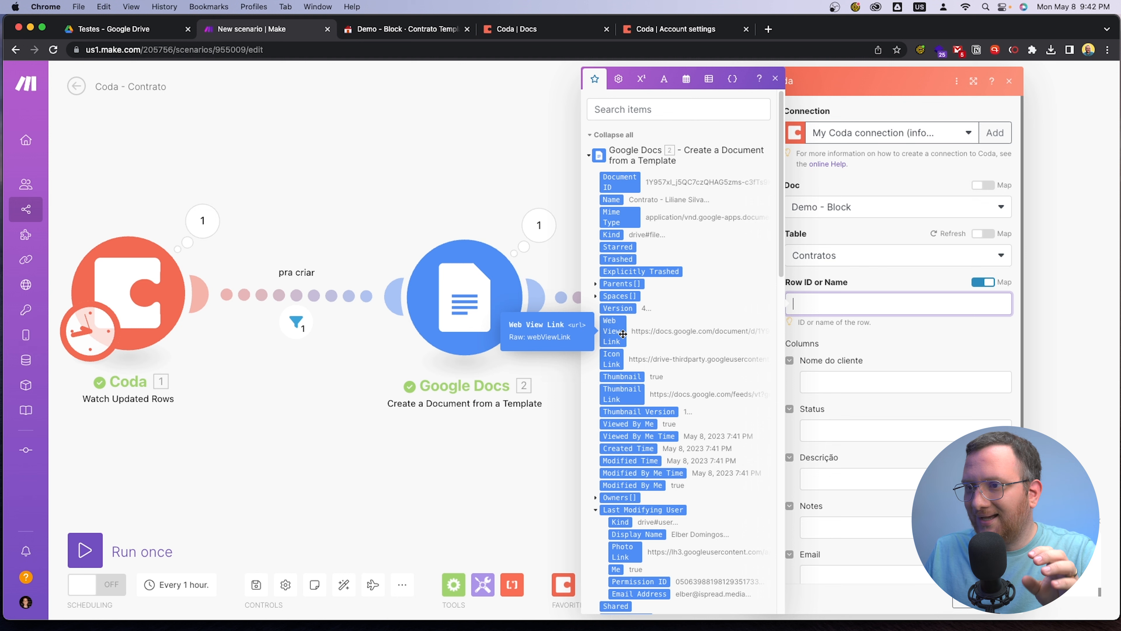
{"action": "scroll", "coordinate": [627, 336], "scroll_direction": "down", "scroll_amount": 15}
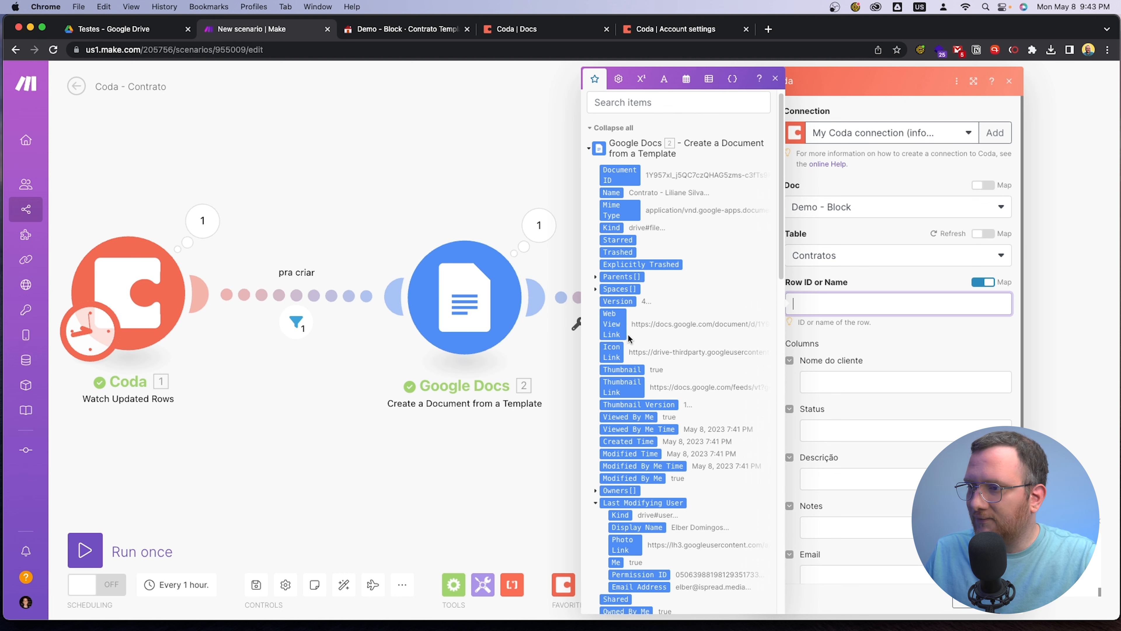
{"action": "scroll", "coordinate": [647, 355], "scroll_direction": "down", "scroll_amount": 5}
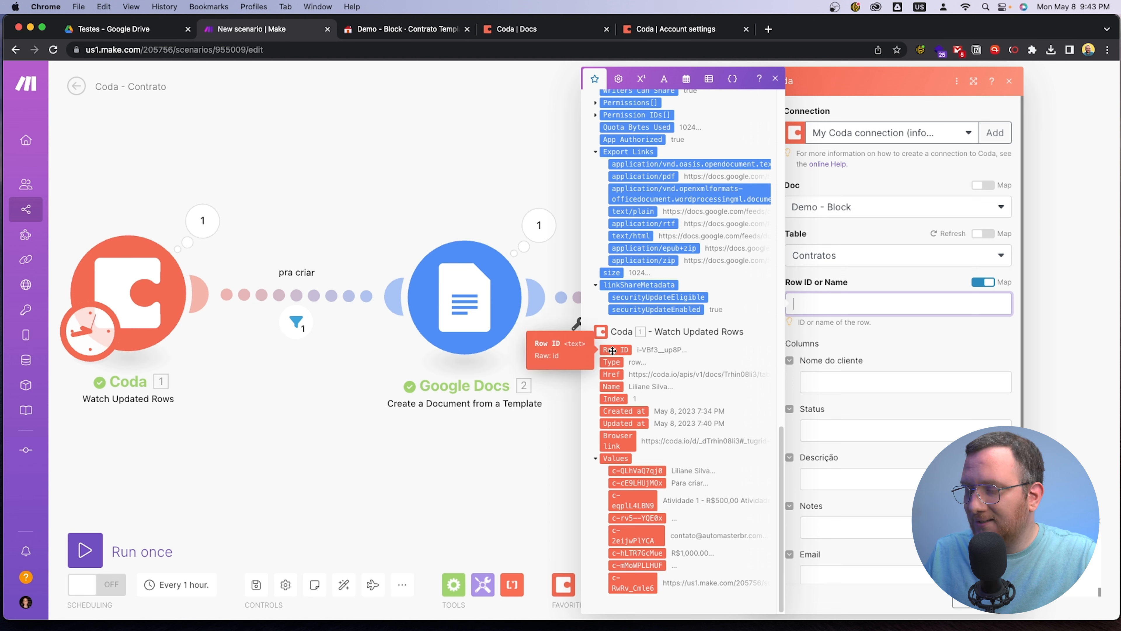
{"action": "left_click_drag", "start_coordinate": [623, 351], "coordinate": [846, 306]}
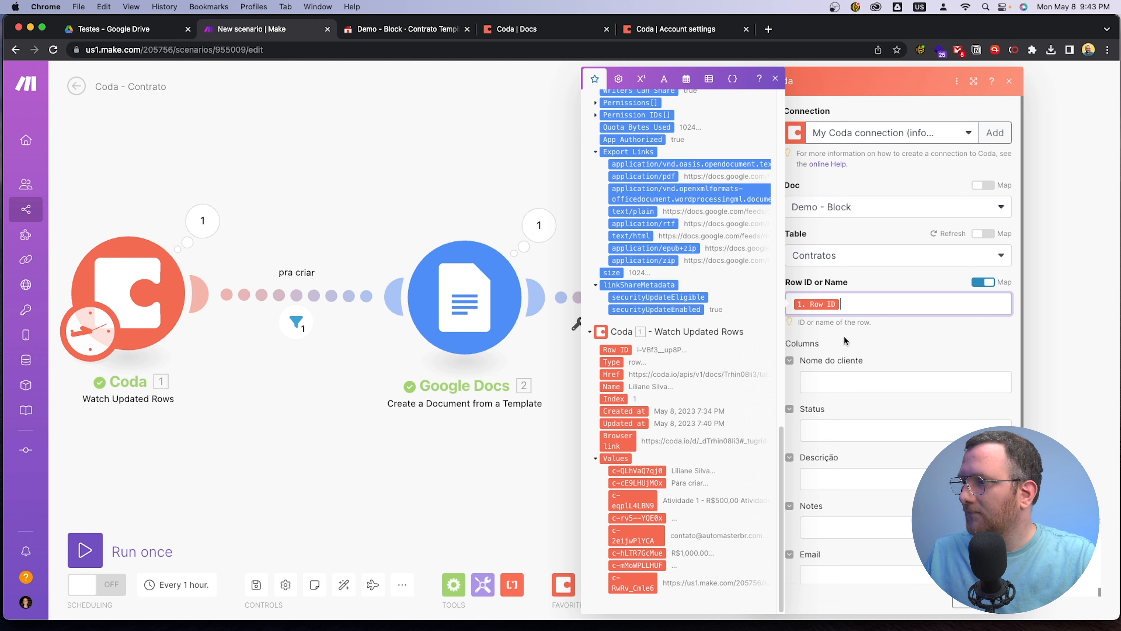
Map the Link column to the c-RwRv_Cmle6 value from Watch Updated Rows and save the Update a Row module
{"action": "left_click", "coordinate": [903, 361]}
{"action": "scroll", "coordinate": [879, 420], "scroll_direction": "down", "scroll_amount": 4}
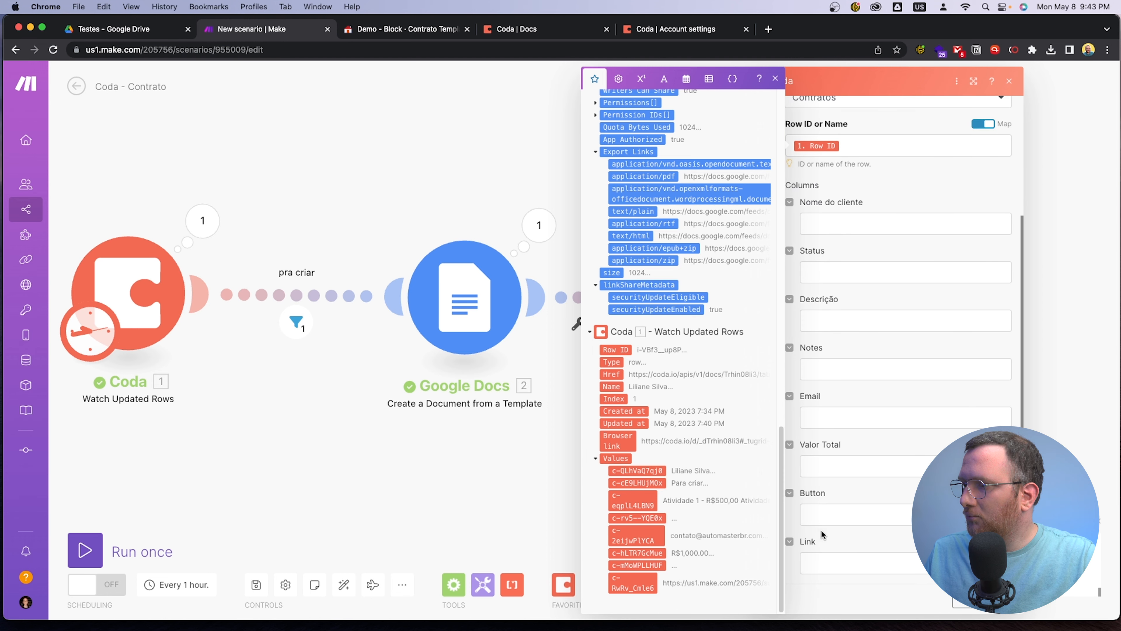
{"action": "left_click", "coordinate": [824, 565]}
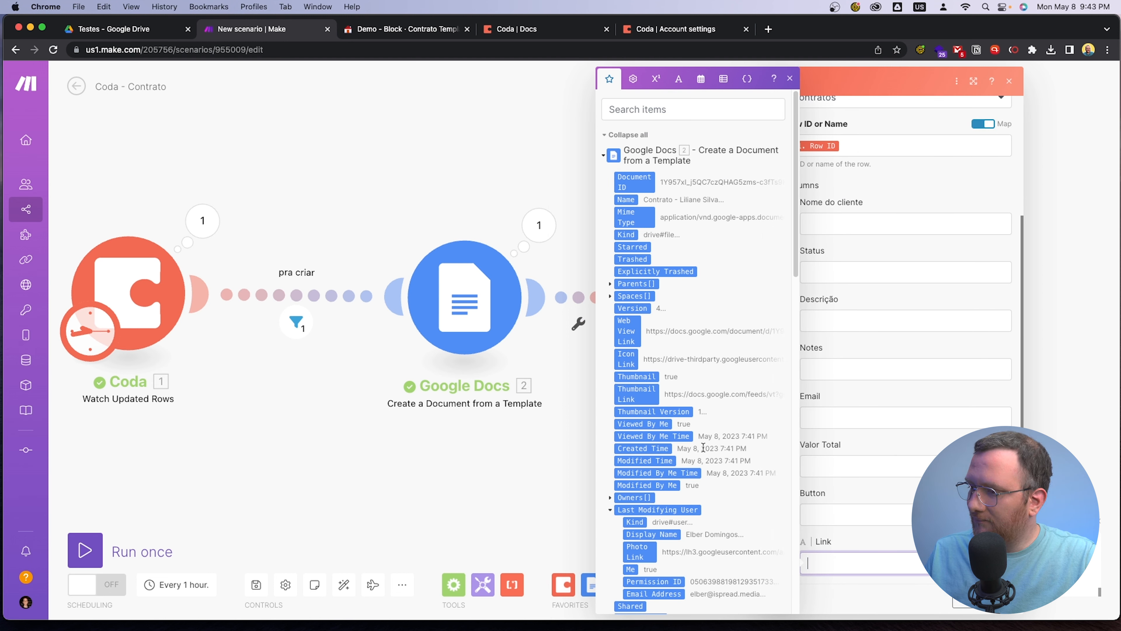
{"action": "scroll", "coordinate": [682, 507], "scroll_direction": "down", "scroll_amount": 15}
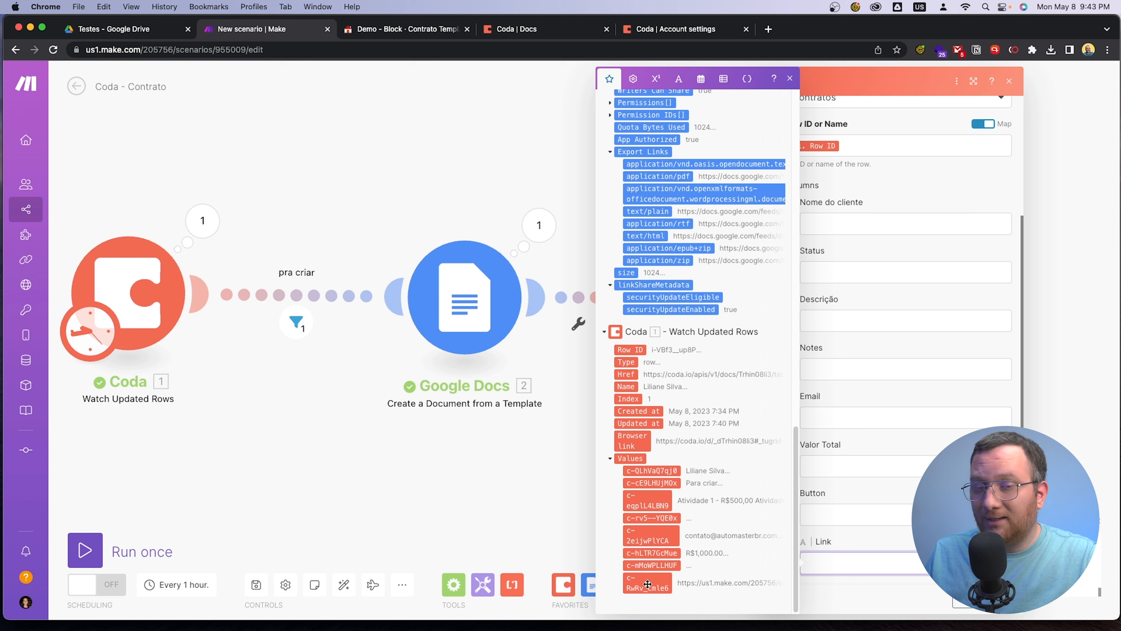
{"action": "left_click_drag", "start_coordinate": [643, 583], "coordinate": [841, 571]}
{"action": "left_click", "coordinate": [999, 600]}
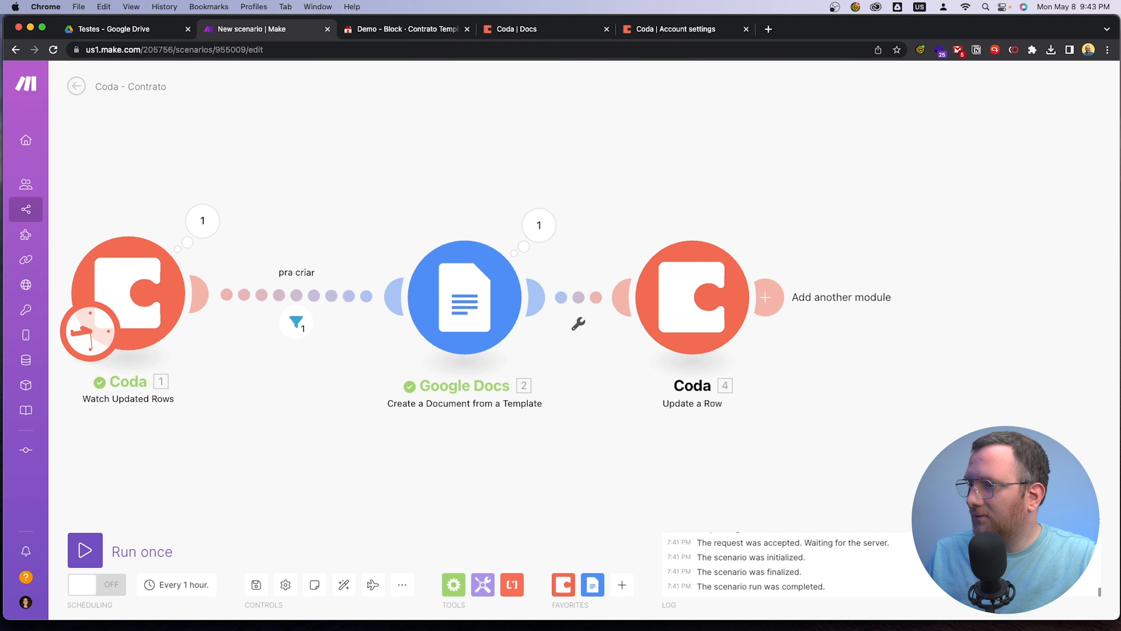
{"action": "left_click_drag", "start_coordinate": [631, 446], "coordinate": [781, 430]}
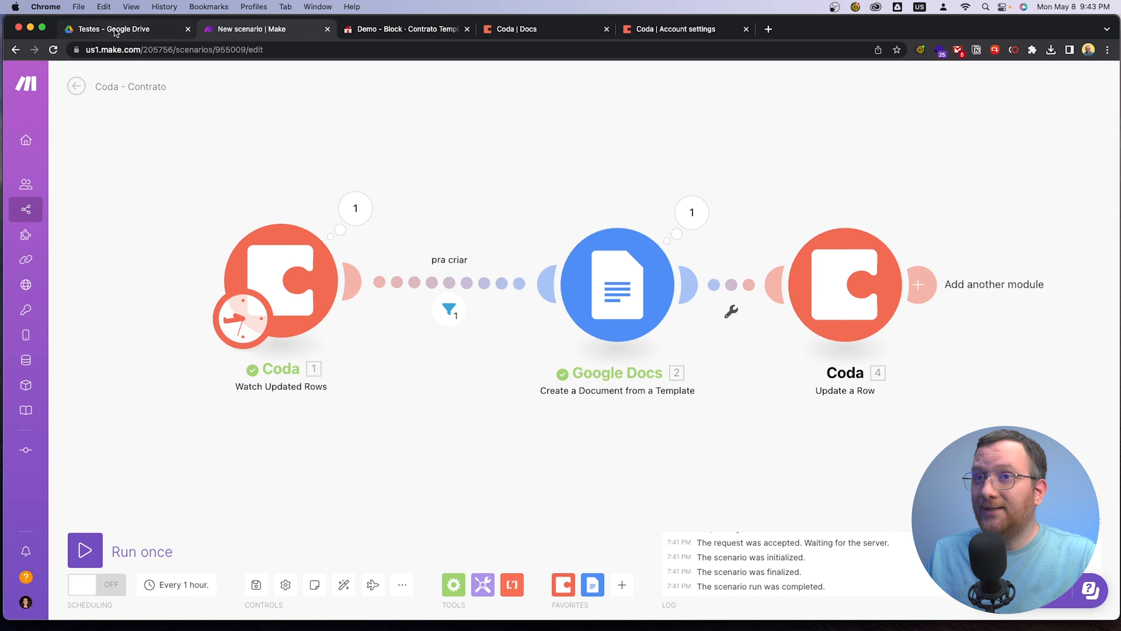
Switch to Google Drive and move the second client's generated contract in the Testes folder to the trash
{"action": "left_click", "coordinate": [130, 30]}
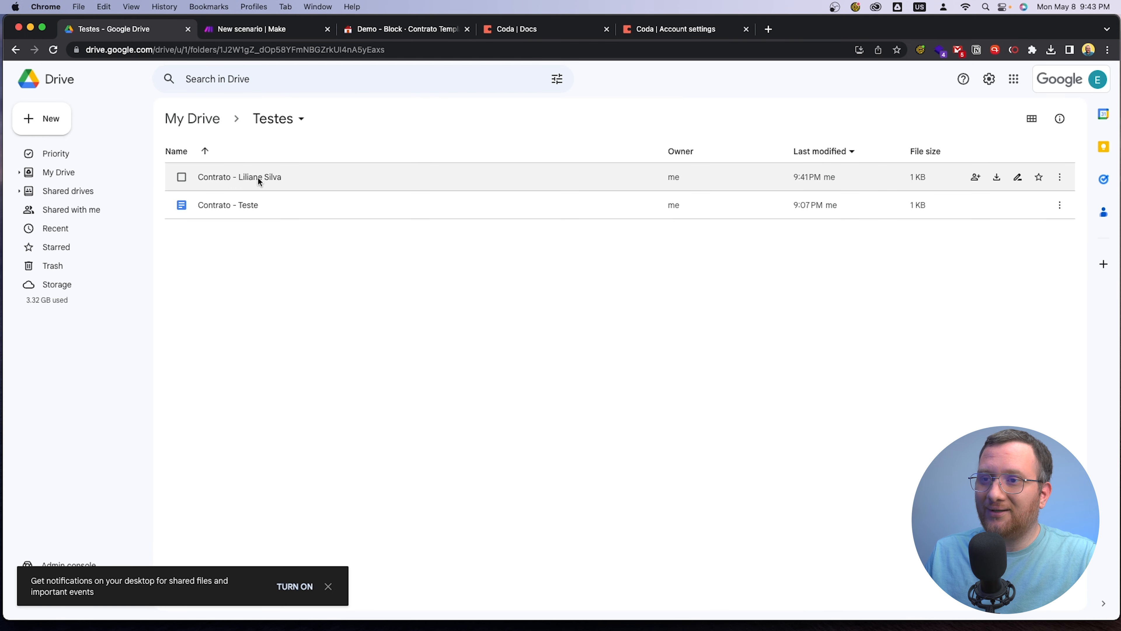
{"action": "left_click", "coordinate": [181, 176]}
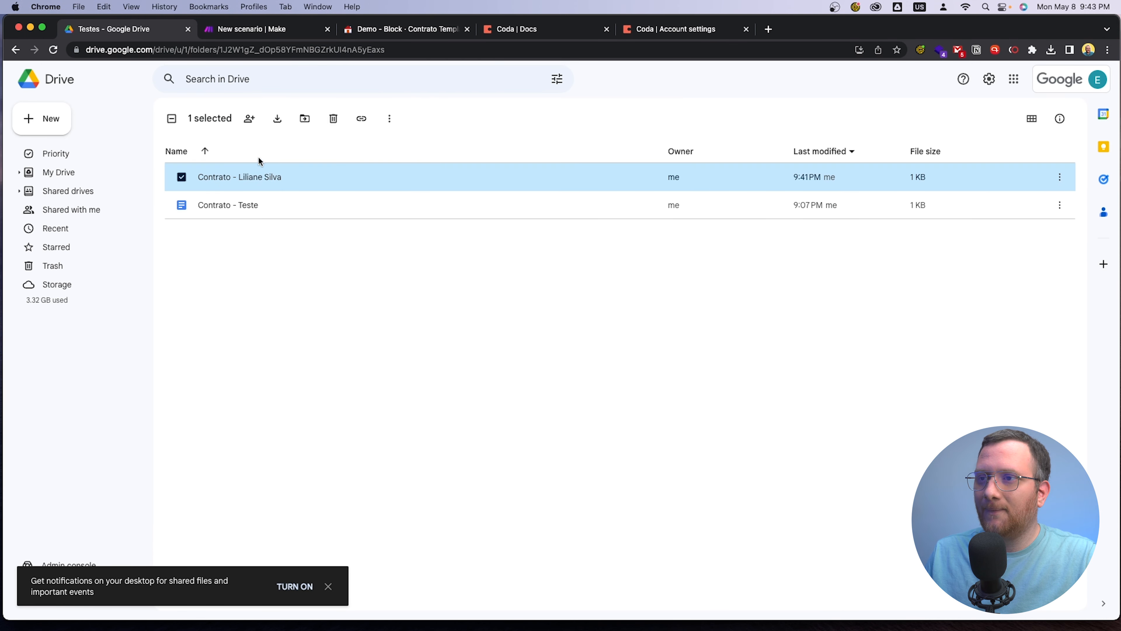
{"action": "left_click", "coordinate": [334, 119]}
{"action": "left_click", "coordinate": [613, 370]}
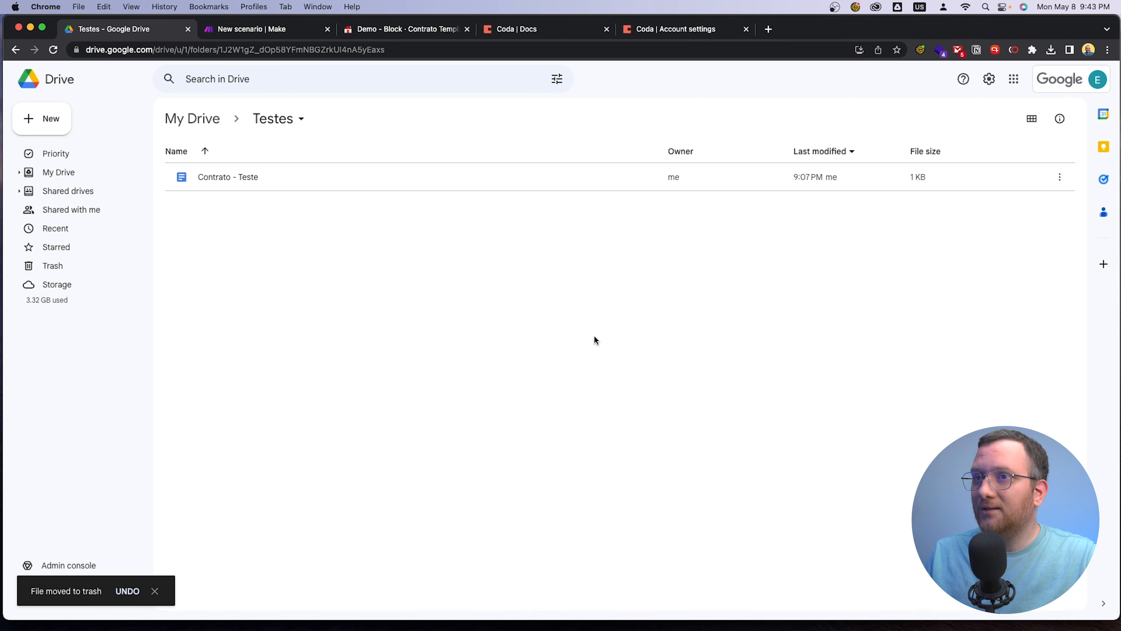
Switch to Coda and delete the second client's row from the Contratos table
{"action": "left_click", "coordinate": [415, 30]}
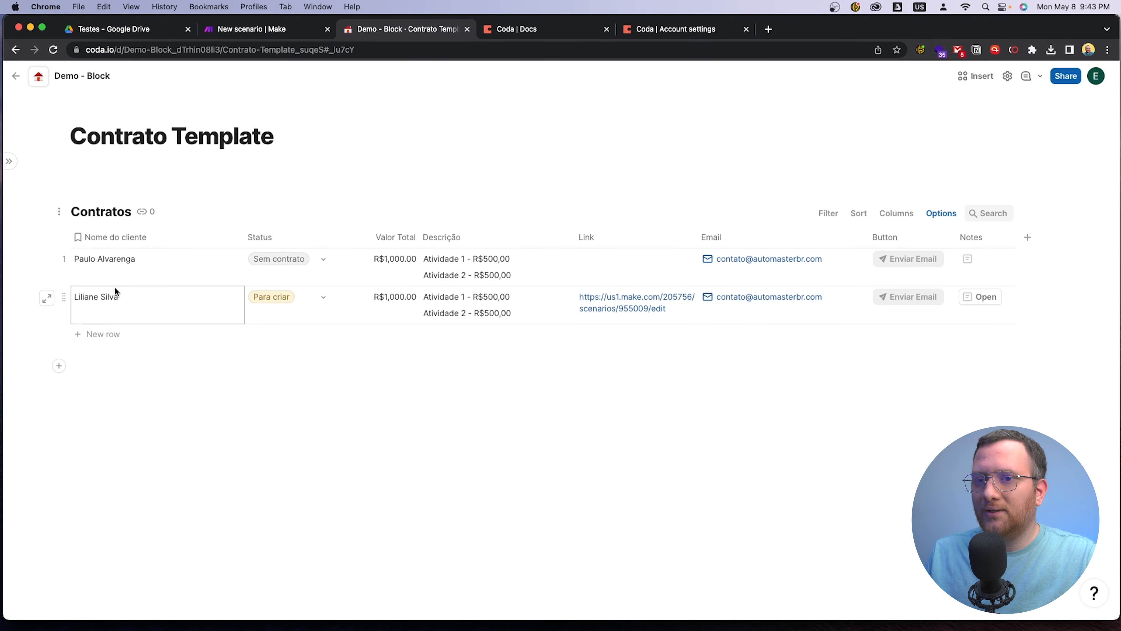
{"action": "left_click", "coordinate": [63, 298]}
{"action": "left_click", "coordinate": [65, 299]}
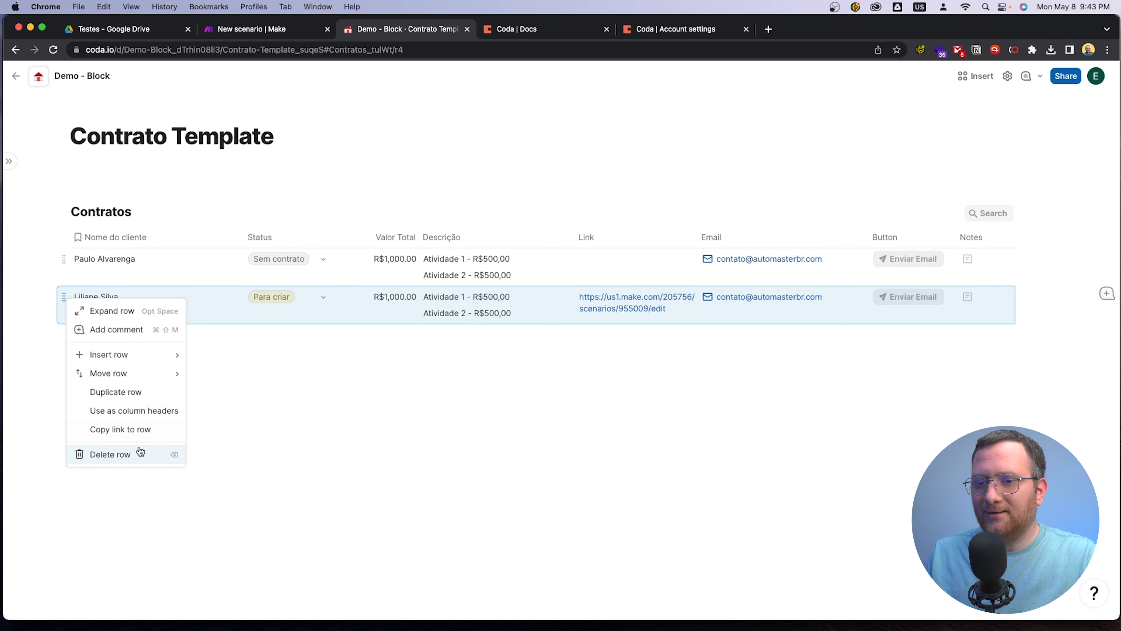
{"action": "left_click", "coordinate": [111, 454]}
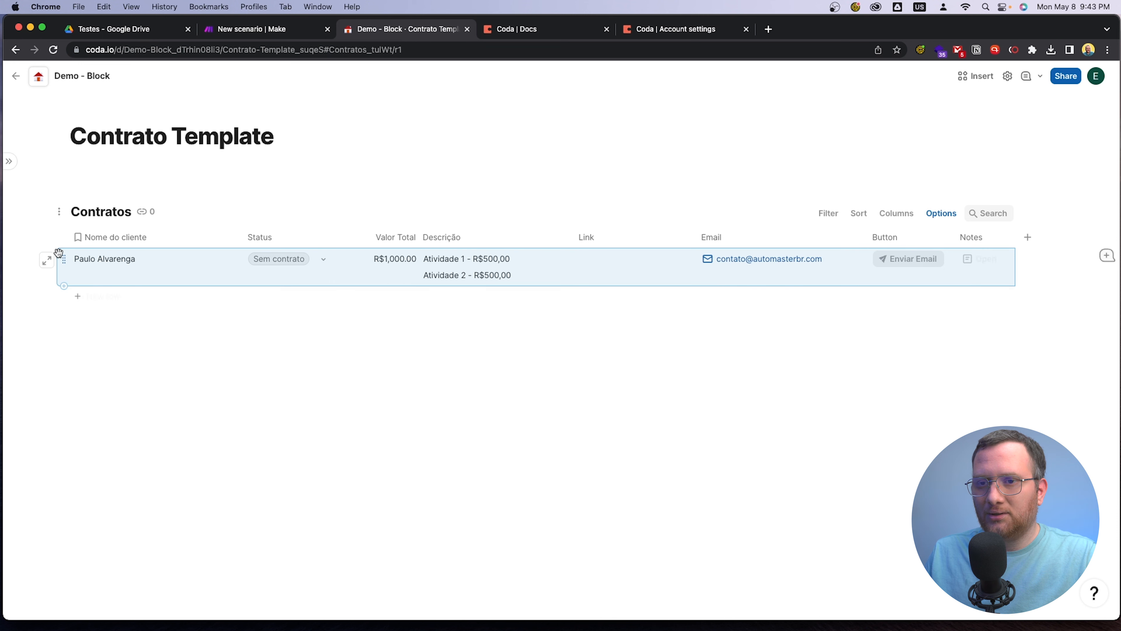
Duplicate the remaining client row in the Contratos table
{"action": "key", "text": "super+v"}
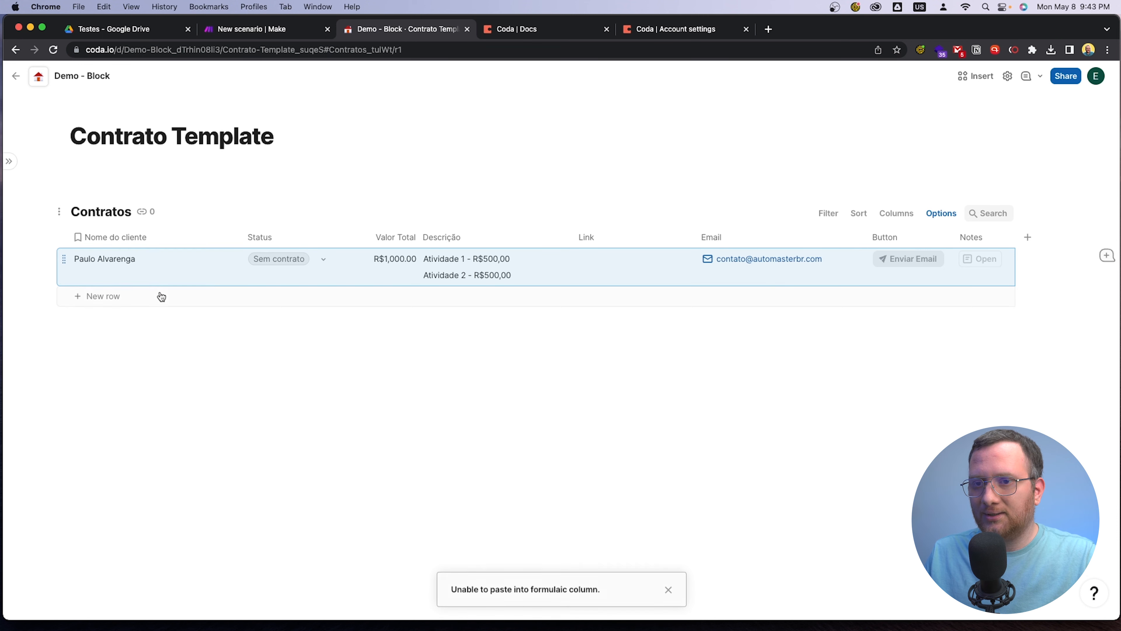
{"action": "left_click", "coordinate": [64, 258]}
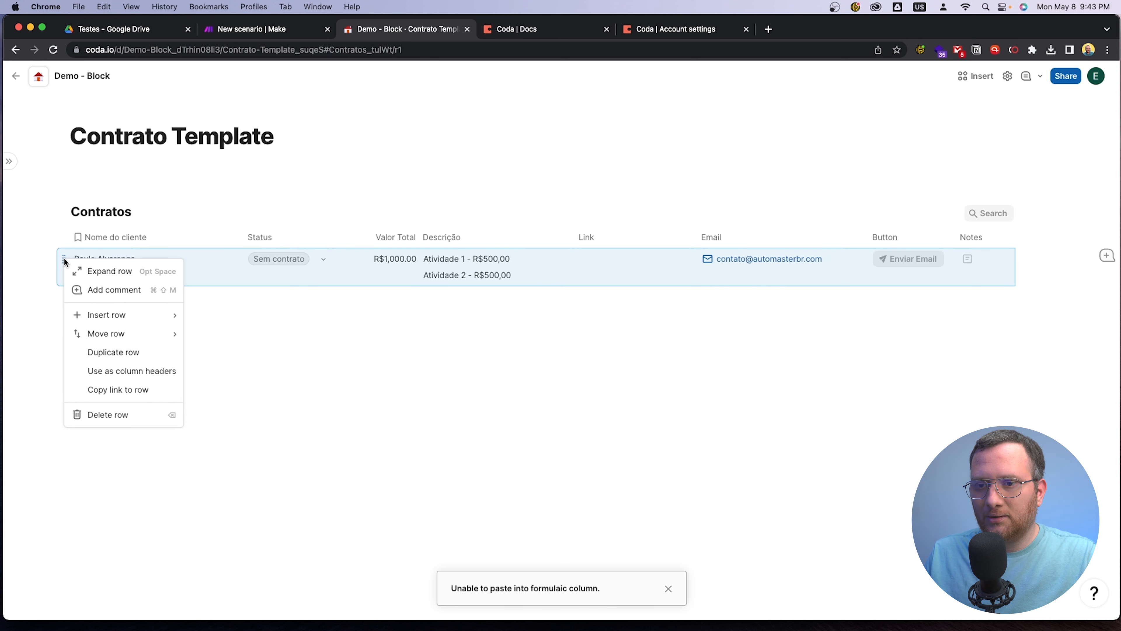
{"action": "left_click", "coordinate": [142, 352]}
{"action": "left_click", "coordinate": [390, 367]}
Replace the client name in the duplicated row with a new first name and set its Status to Para criar
{"action": "left_click", "coordinate": [131, 297]}
{"action": "left_click_drag", "start_coordinate": [159, 299], "coordinate": [74, 299]}
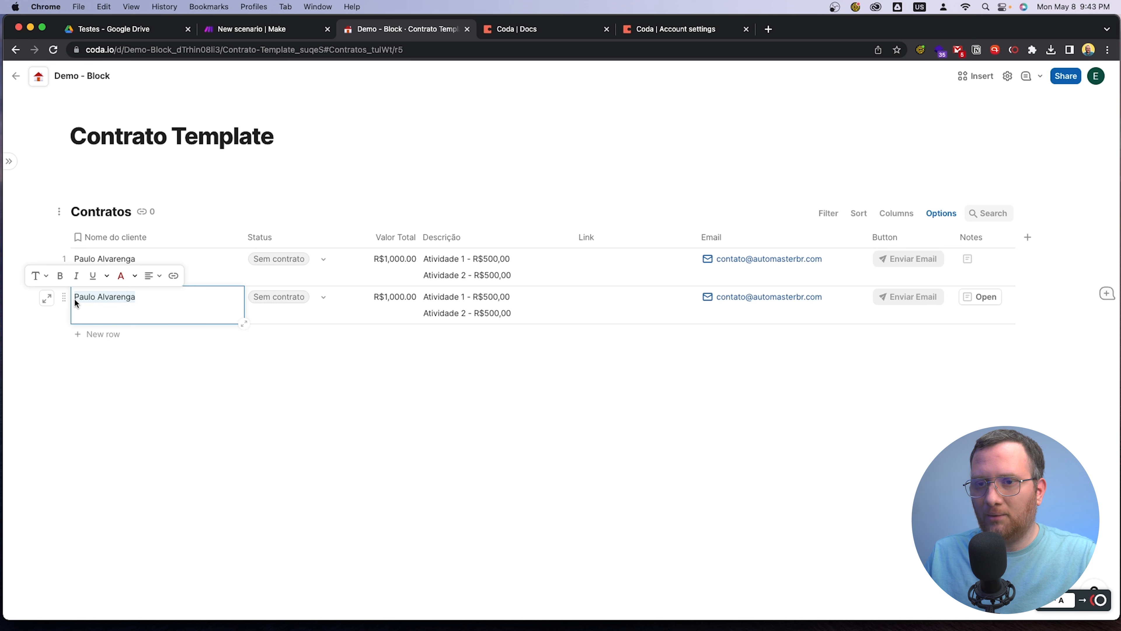
{"action": "type", "text": "Eliezer"}
{"action": "left_click", "coordinate": [368, 406]}
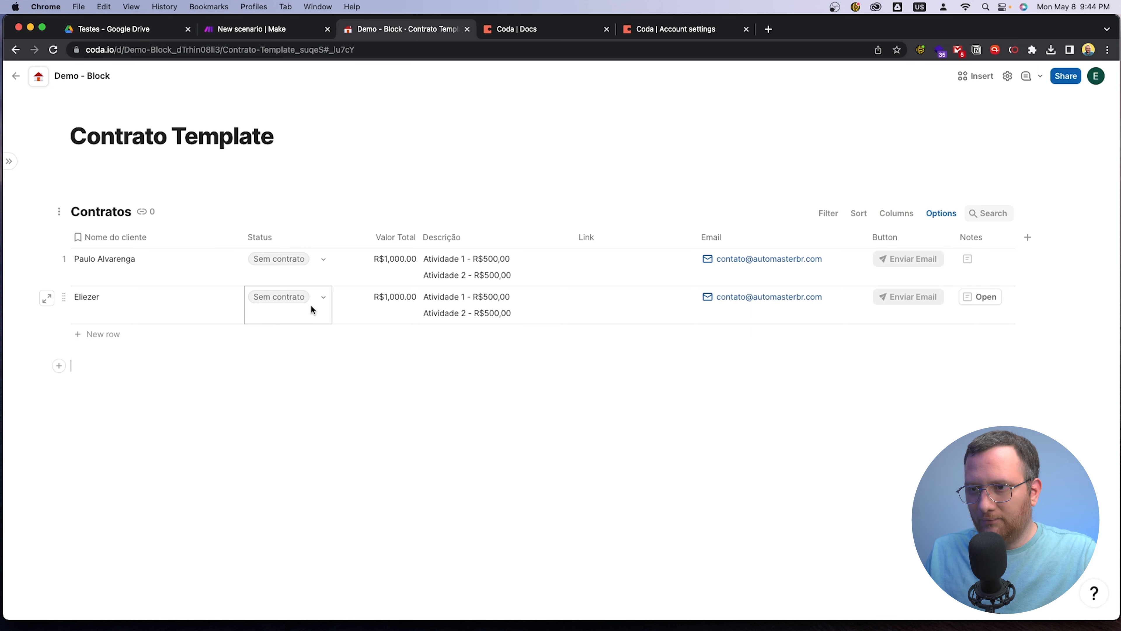
{"action": "left_click", "coordinate": [319, 296]}
{"action": "left_click", "coordinate": [325, 359]}
{"action": "left_click", "coordinate": [379, 428]}
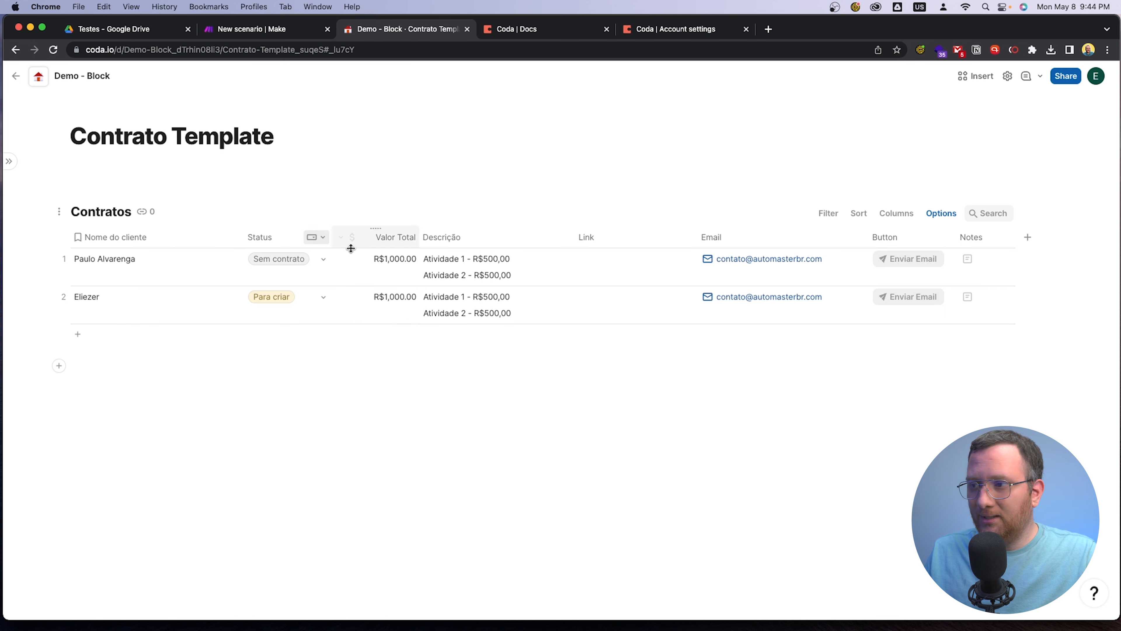
{"action": "left_click", "coordinate": [552, 309]}
{"action": "left_click", "coordinate": [796, 310]}
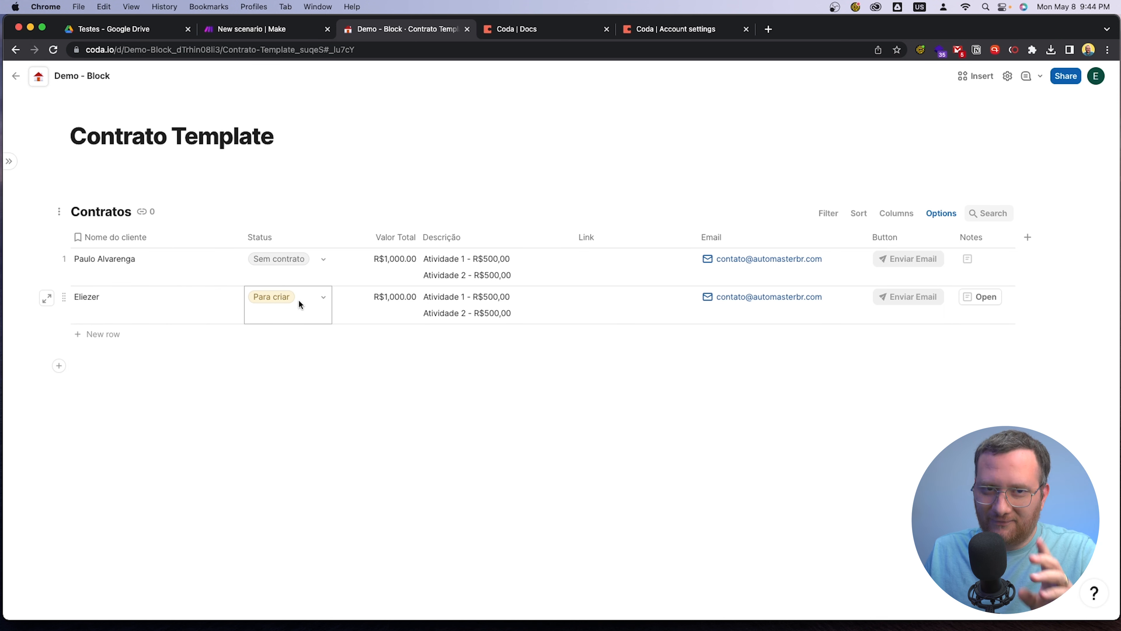
Run the Make scenario once and review the new client's contract from Google Drive's Testes folder at 200% zoom
{"action": "left_click", "coordinate": [253, 29]}
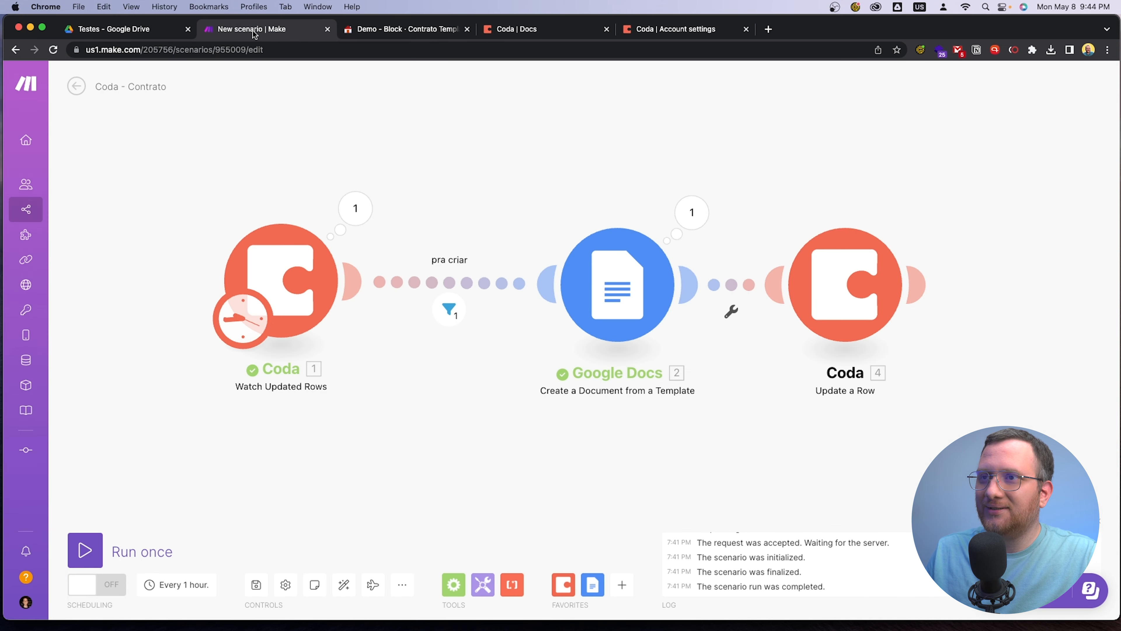
{"action": "left_click", "coordinate": [88, 553]}
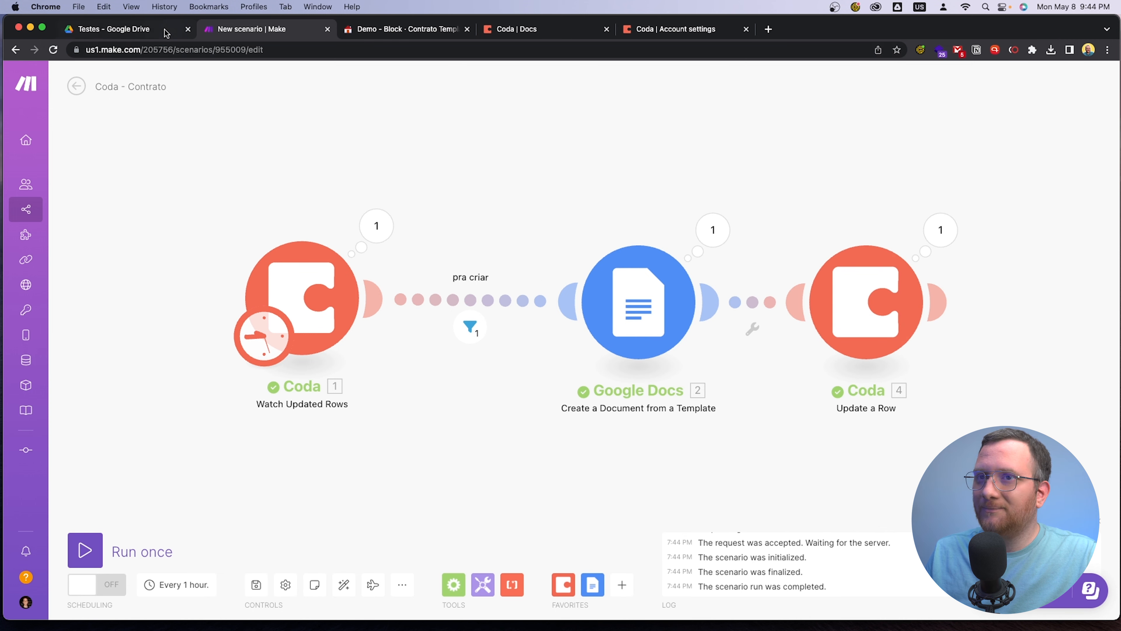
{"action": "left_click", "coordinate": [144, 31]}
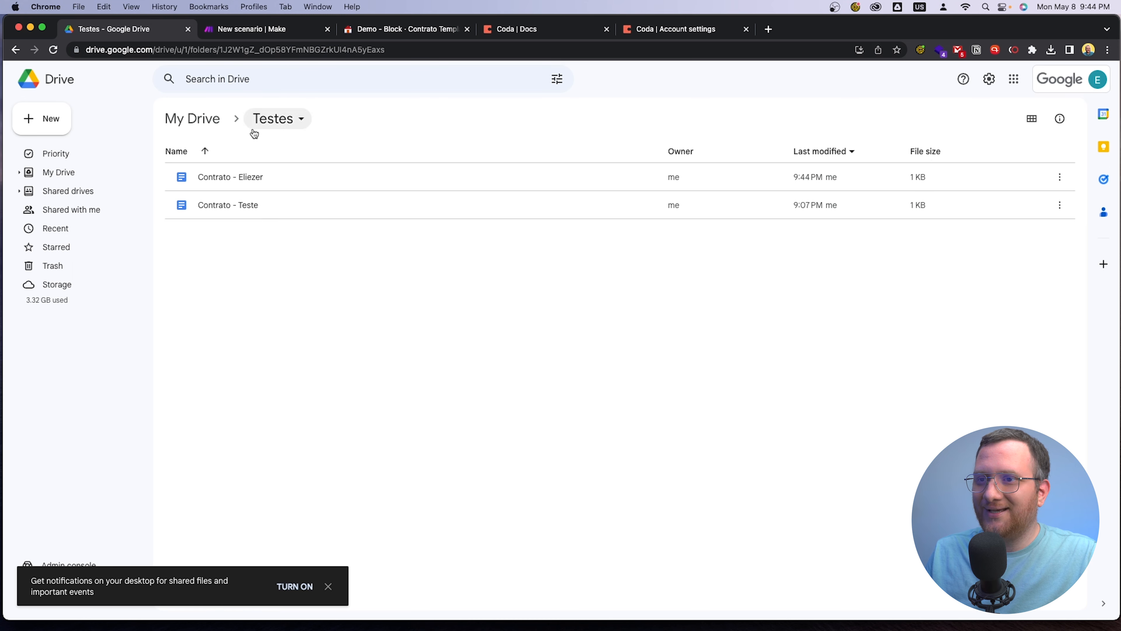
{"action": "double_click", "coordinate": [225, 178]}
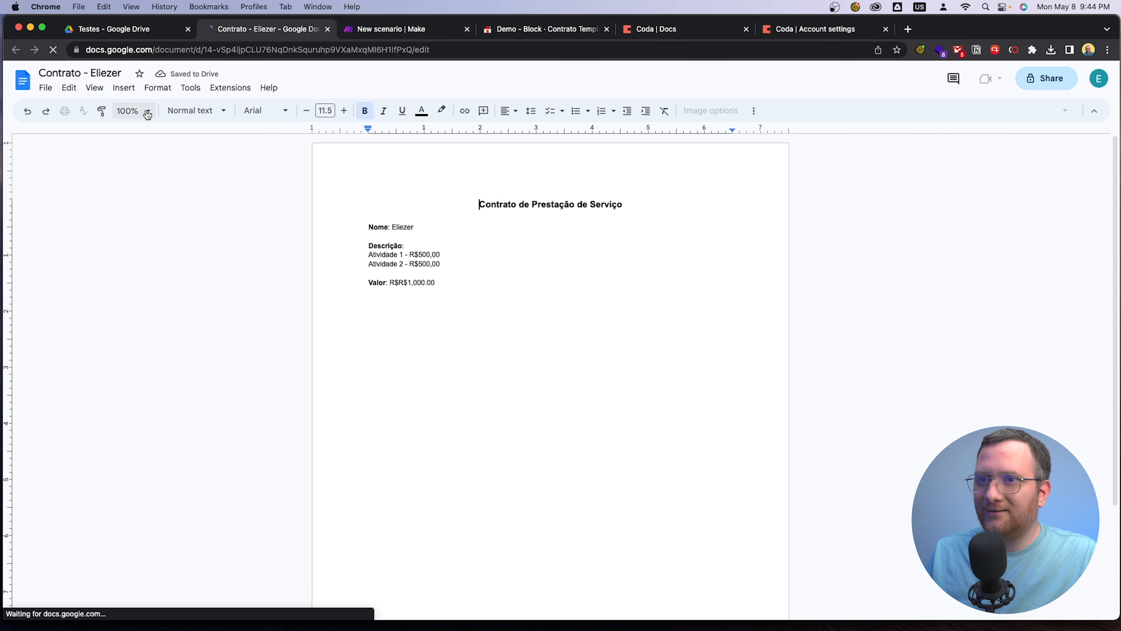
{"action": "left_click", "coordinate": [148, 112]}
{"action": "left_click", "coordinate": [141, 270]}
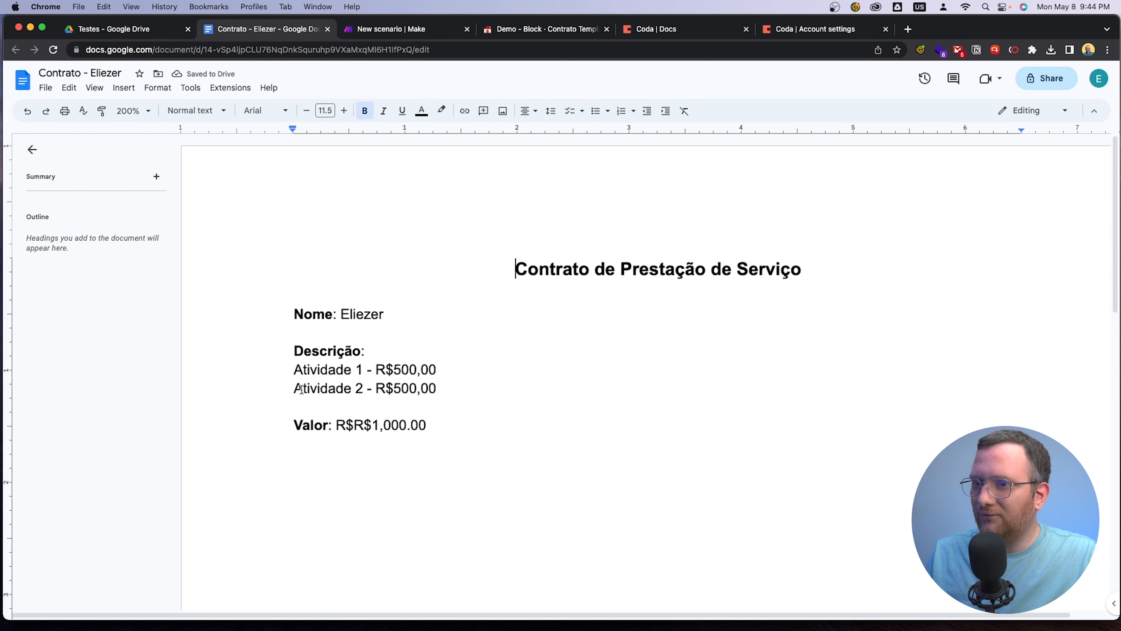
{"action": "left_click", "coordinate": [329, 30]}
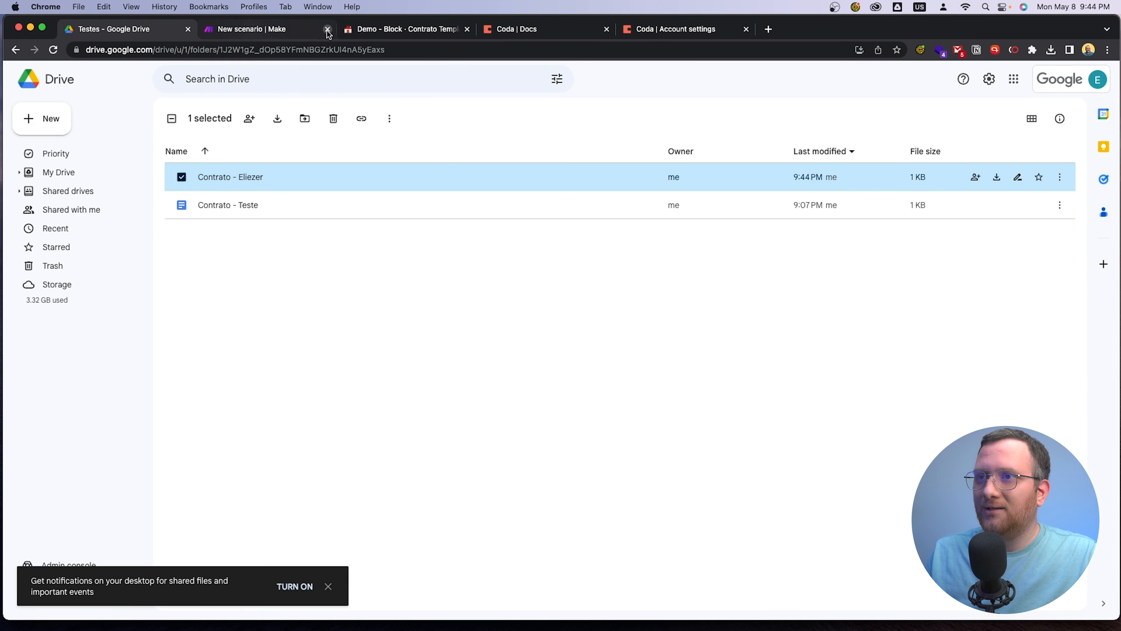
Check the new client's row in Coda, and open the Status column setting of Make's Update a Row module
{"action": "left_click", "coordinate": [407, 30]}
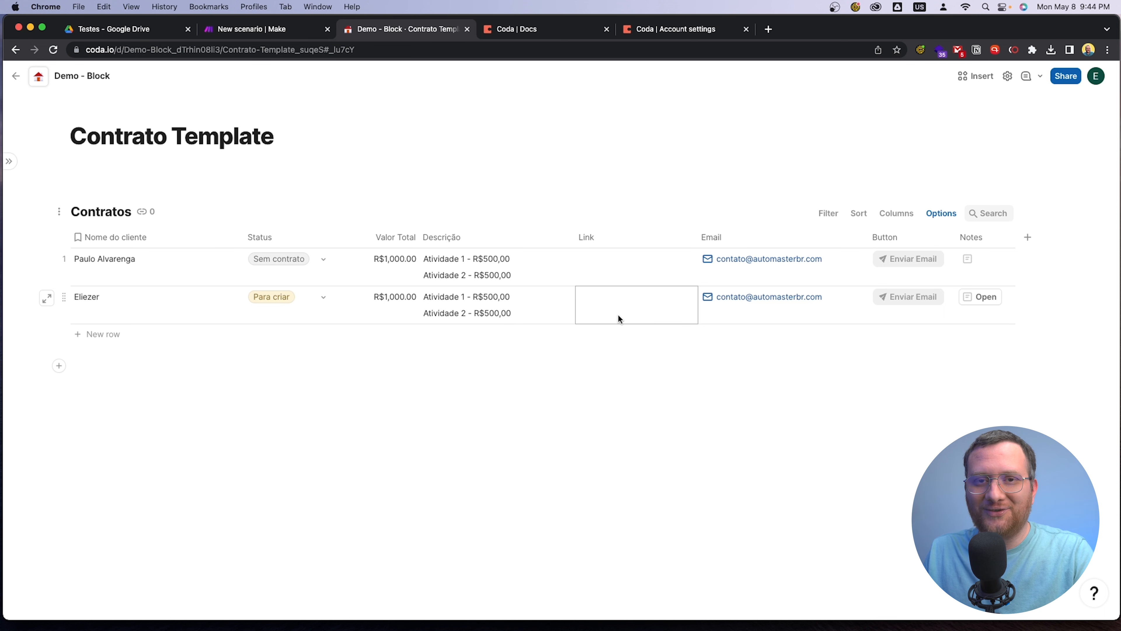
{"action": "left_click", "coordinate": [243, 33]}
{"action": "left_click", "coordinate": [881, 323]}
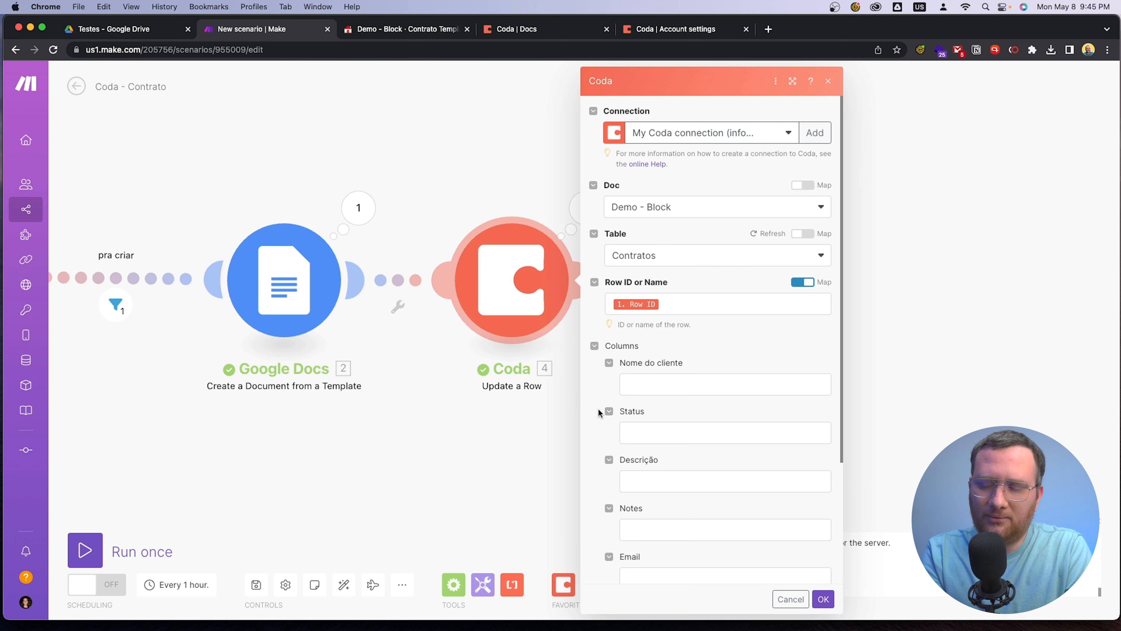
{"action": "scroll", "coordinate": [673, 478], "scroll_direction": "down", "scroll_amount": 1}
{"action": "scroll", "coordinate": [673, 478], "scroll_direction": "down", "scroll_amount": 3}
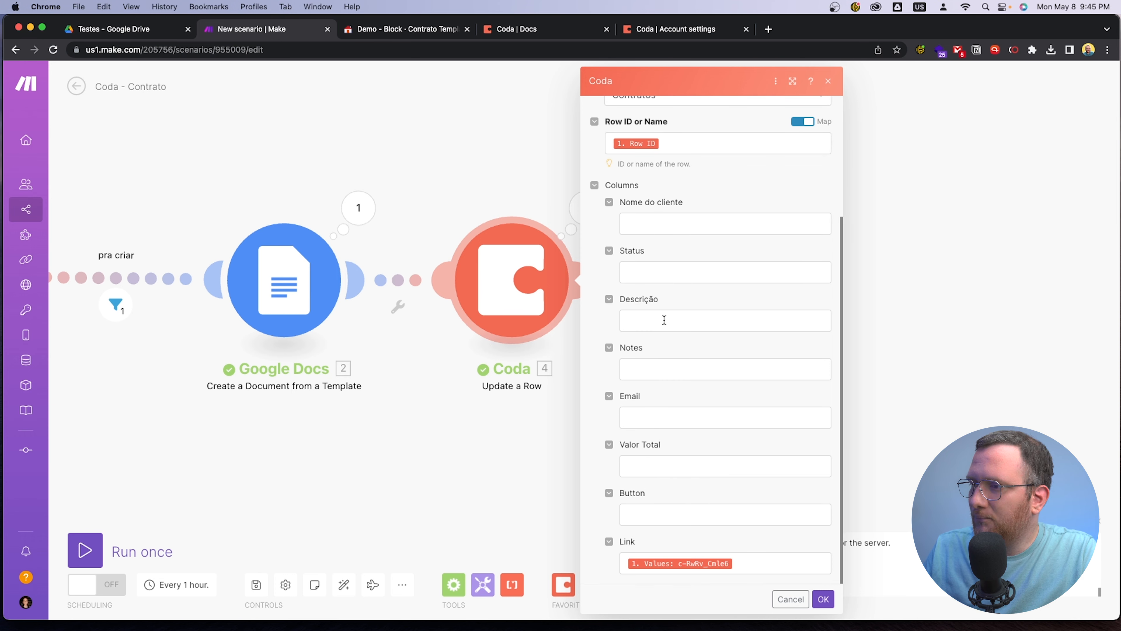
{"action": "left_click", "coordinate": [668, 269]}
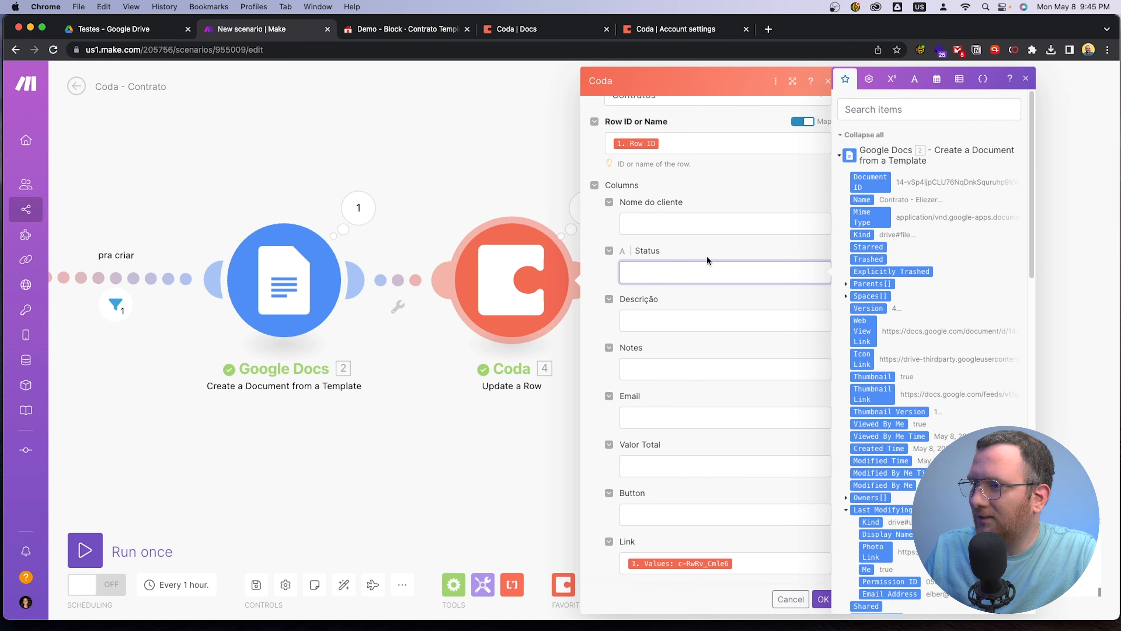
{"action": "left_click", "coordinate": [800, 254]}
{"action": "left_click", "coordinate": [644, 275]}
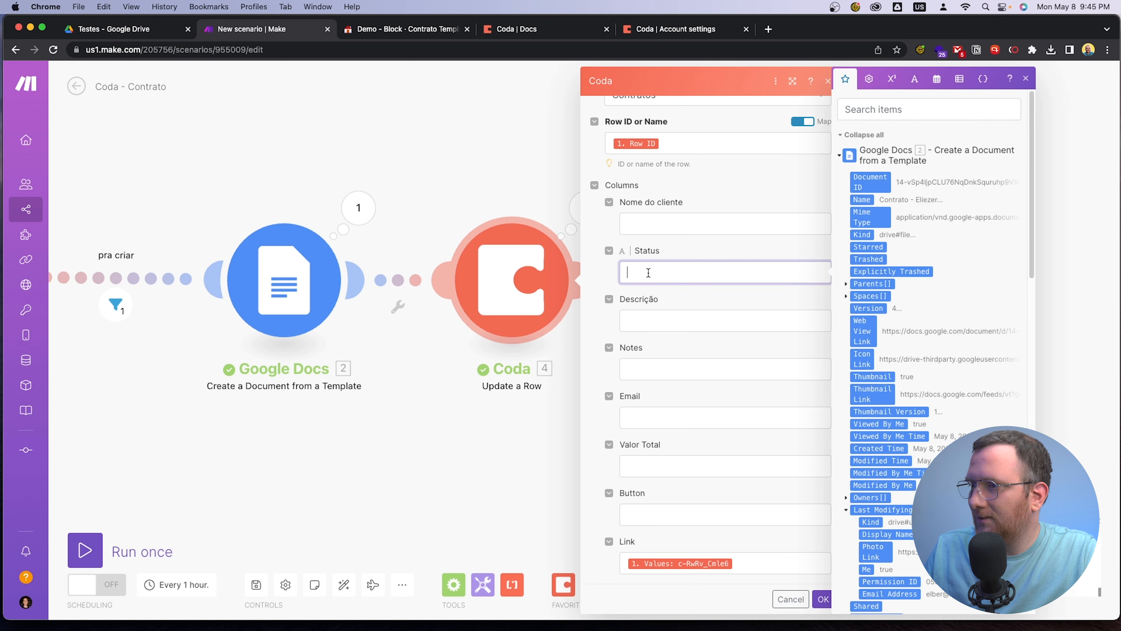
{"action": "left_click", "coordinate": [715, 251]}
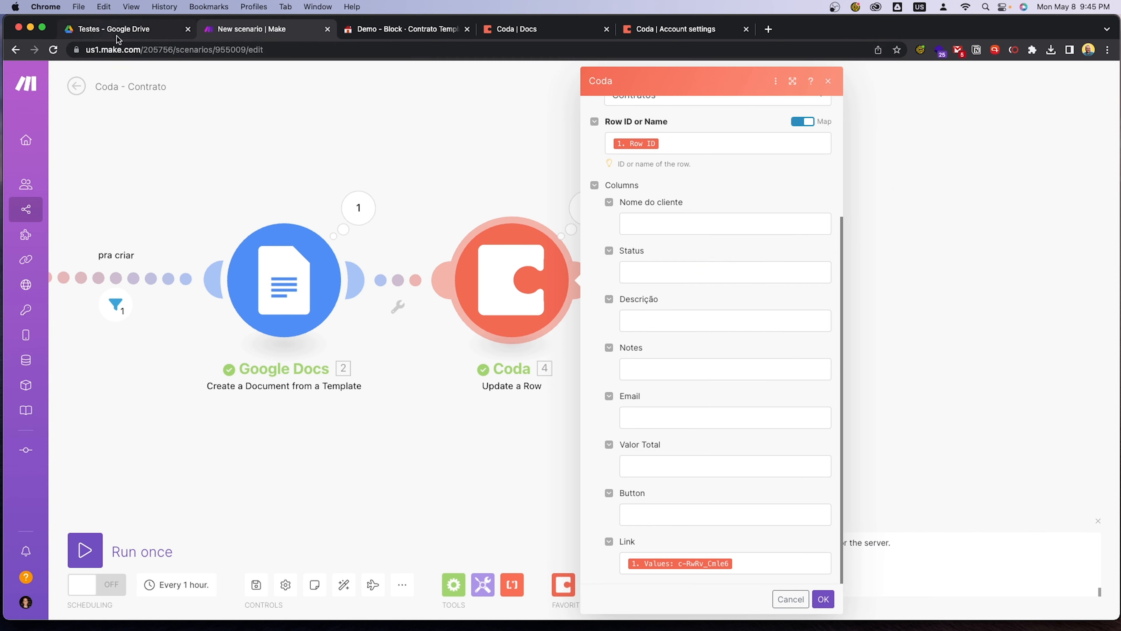
Copy the option name Criado from Coda's Status column and enter it as Status in Make's Update a Row module
{"action": "left_click", "coordinate": [351, 33]}
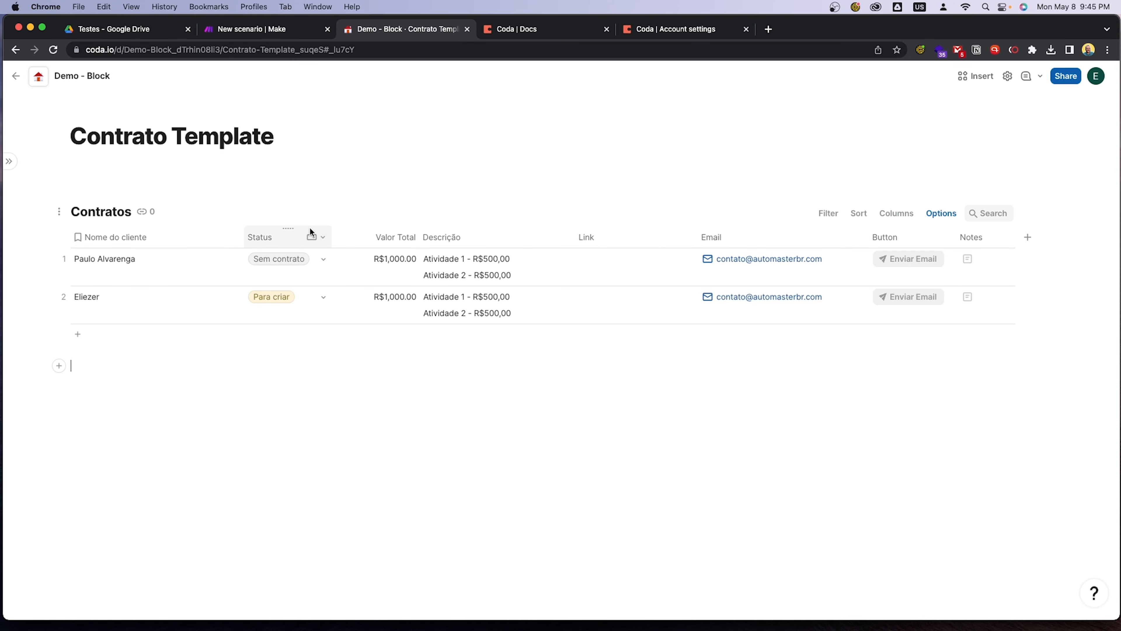
{"action": "left_click", "coordinate": [318, 237]}
{"action": "left_click", "coordinate": [348, 276]}
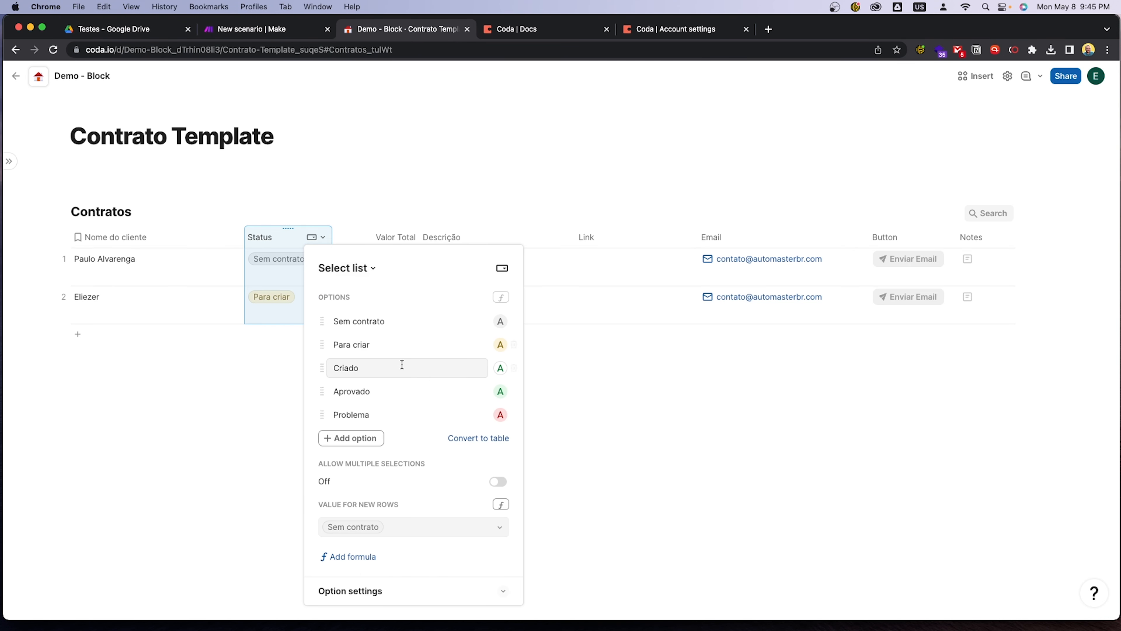
{"action": "left_click", "coordinate": [411, 374]}
{"action": "key", "text": "super+c"}
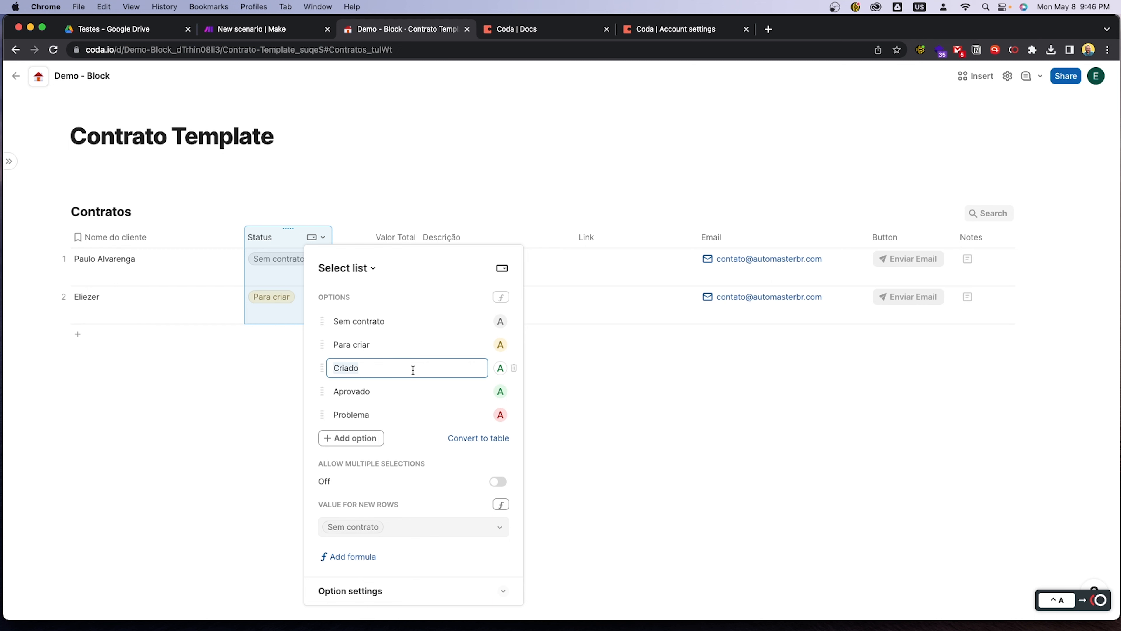
{"action": "left_click", "coordinate": [271, 356]}
{"action": "left_click", "coordinate": [265, 29]}
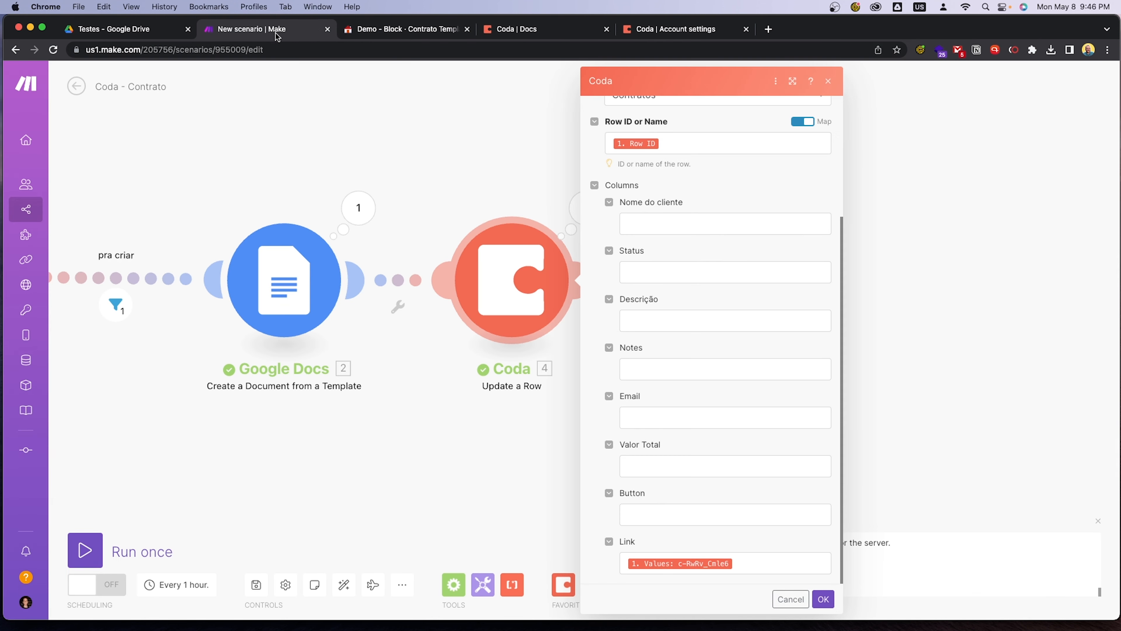
{"action": "left_click", "coordinate": [660, 268]}
{"action": "key", "text": "super+v"}
{"action": "left_click", "coordinate": [696, 250]}
Replace the Link mapping in the Update a Row module with the Google Docs Web View Link and save the module
{"action": "left_click", "coordinate": [760, 567]}
{"action": "key", "text": "BackSpace"}
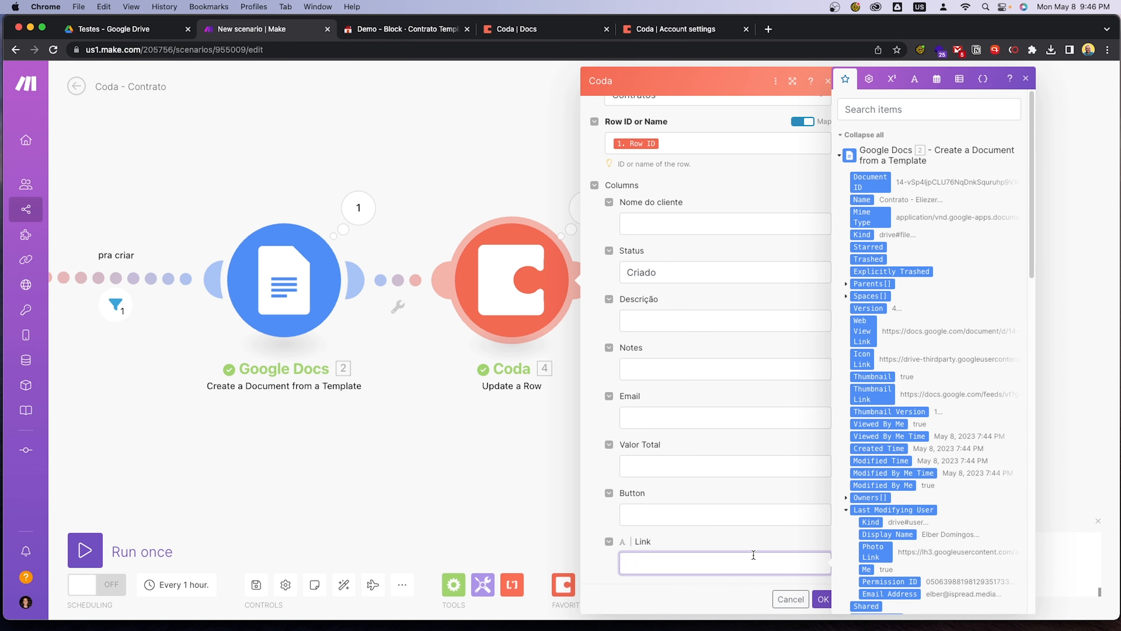
{"action": "left_click_drag", "start_coordinate": [457, 486], "coordinate": [678, 475]}
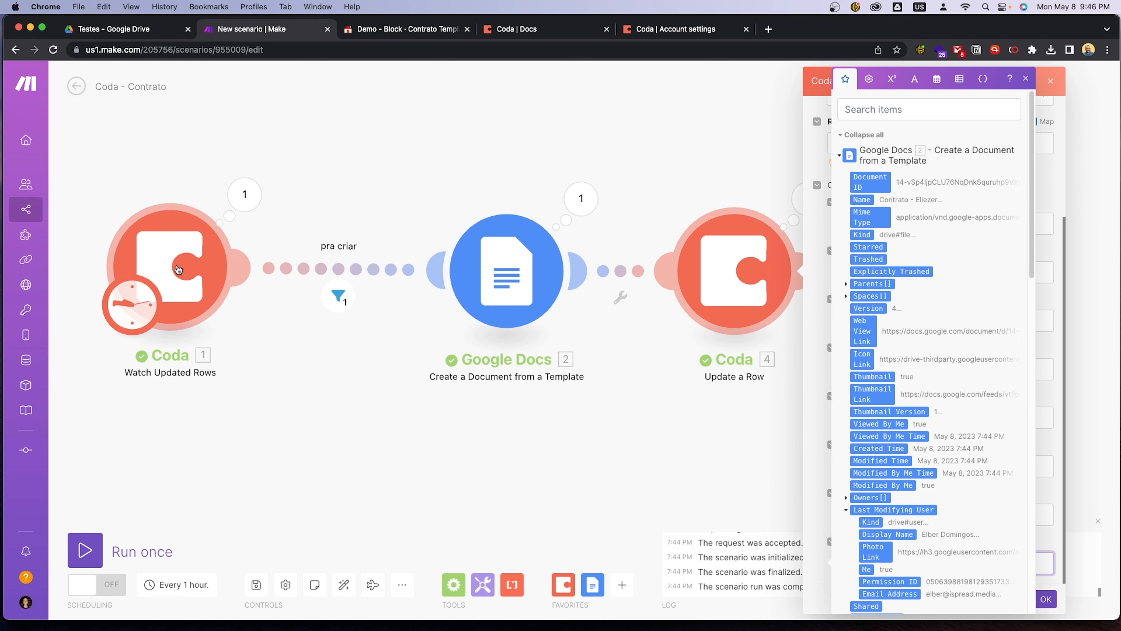
{"action": "left_click", "coordinate": [353, 29]}
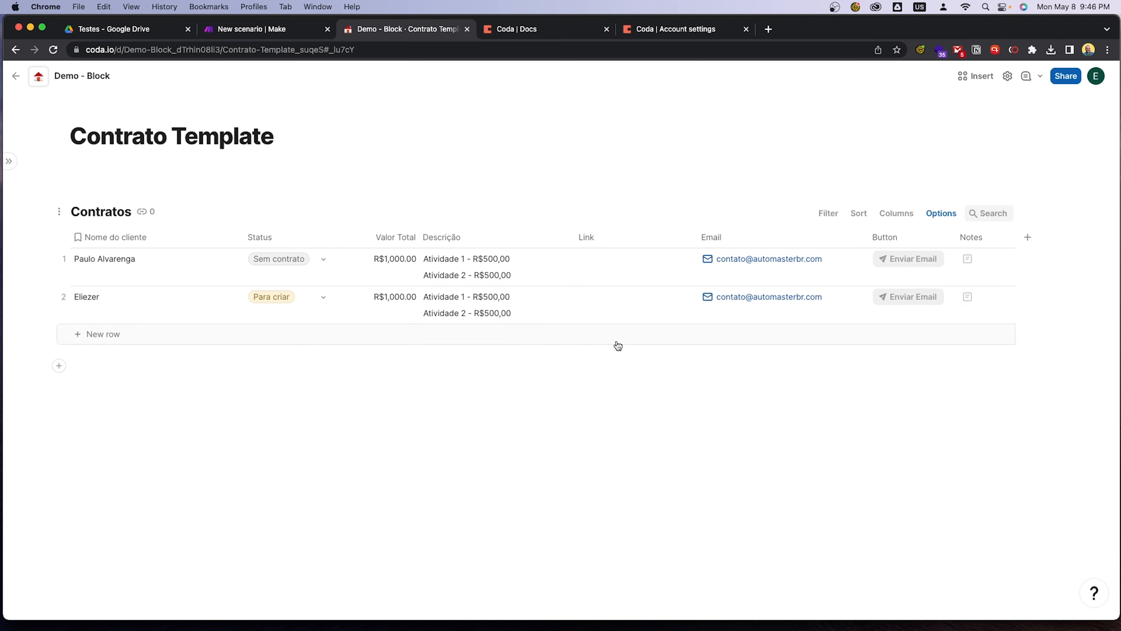
{"action": "left_click", "coordinate": [232, 29]}
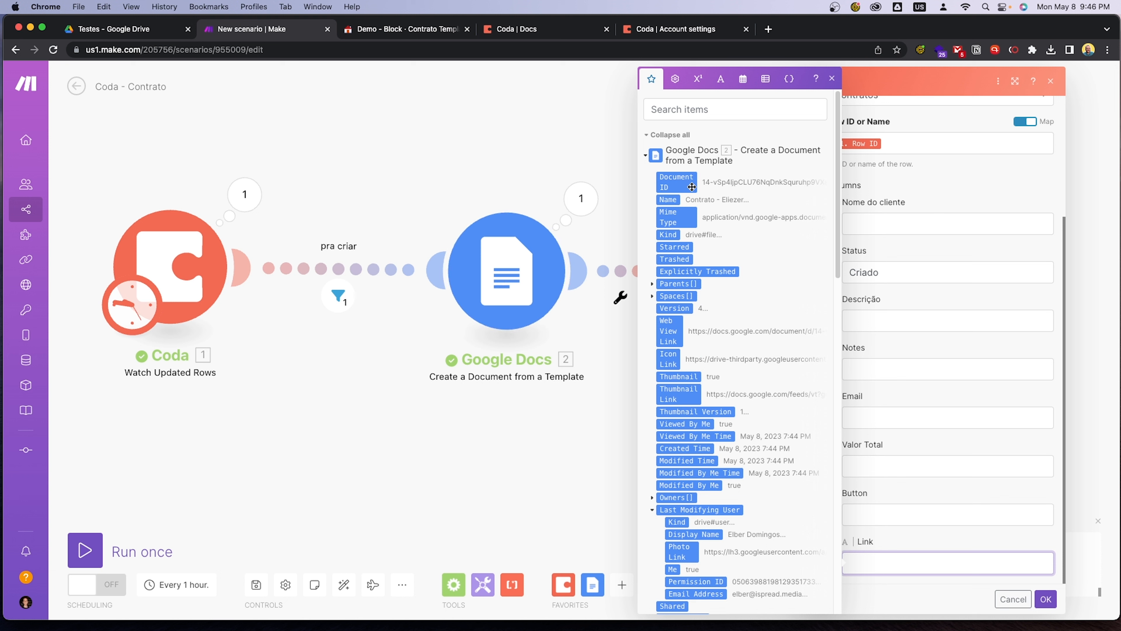
{"action": "left_click_drag", "start_coordinate": [671, 340], "coordinate": [906, 562]}
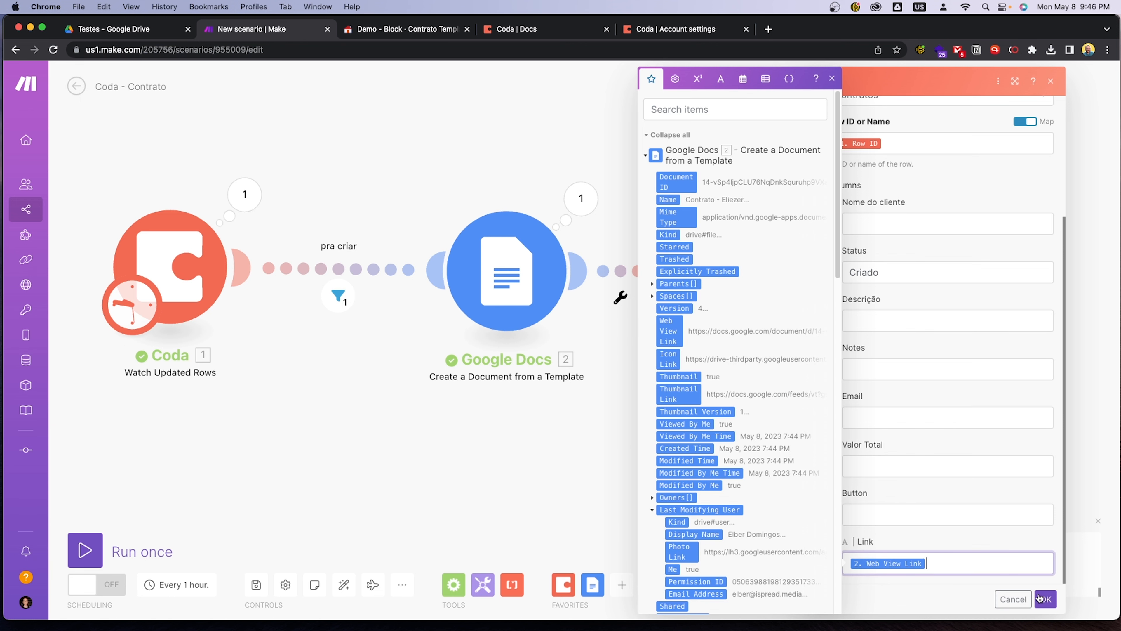
{"action": "left_click", "coordinate": [1046, 599]}
{"action": "left_click_drag", "start_coordinate": [740, 485], "coordinate": [820, 484]}
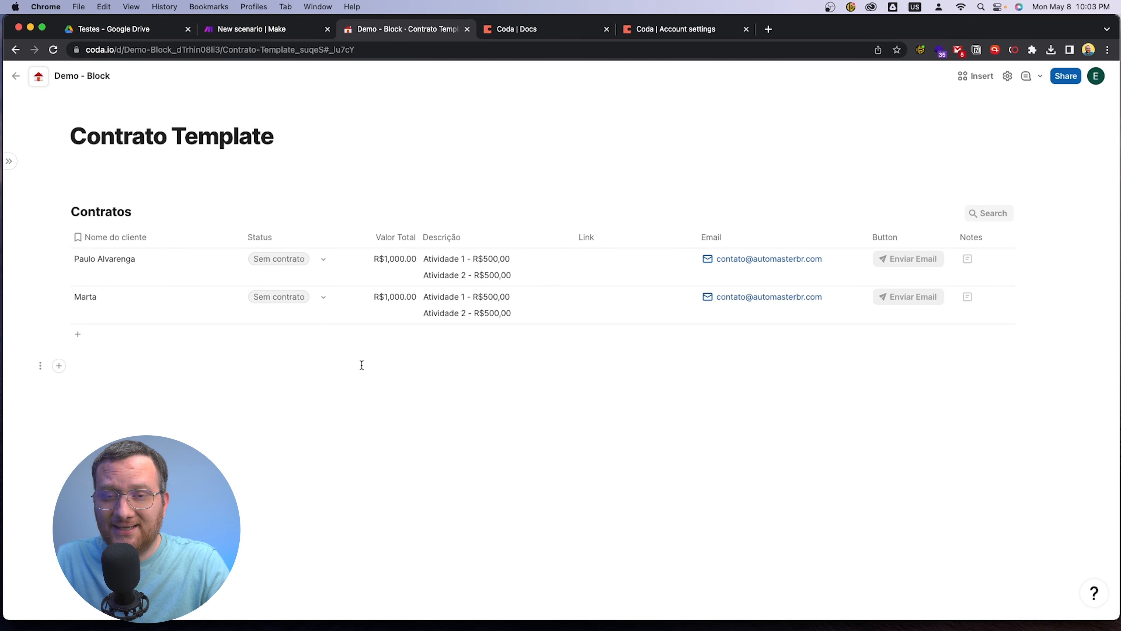
Set the second client's Status to Para criar in Coda and review the Update a Row module's column mappings in Make
{"action": "left_click", "coordinate": [321, 298]}
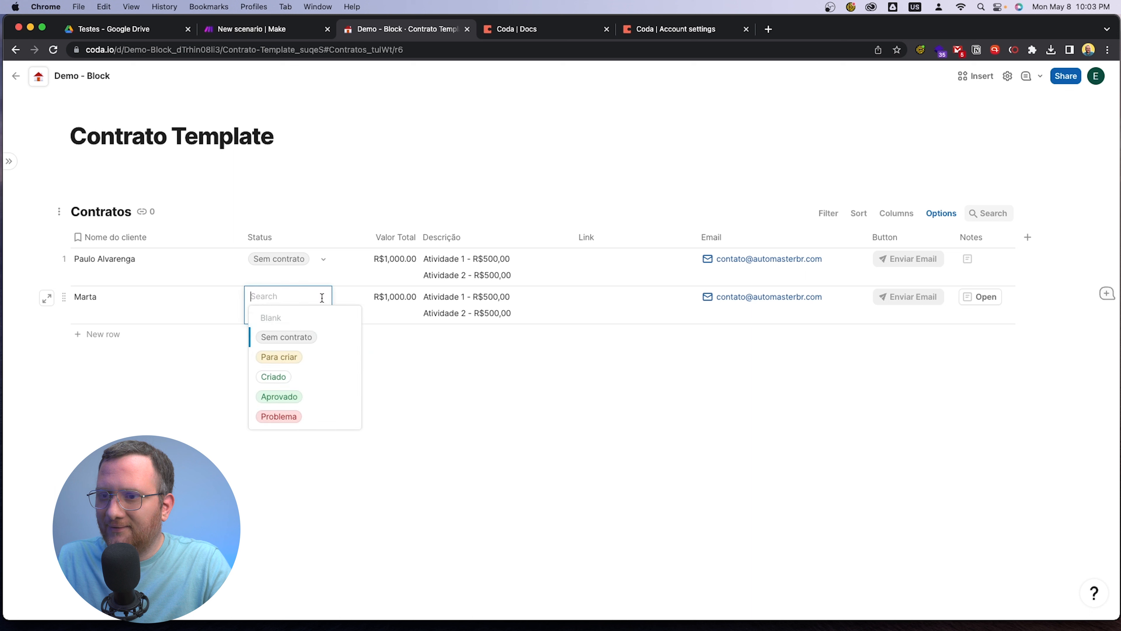
{"action": "left_click", "coordinate": [320, 364]}
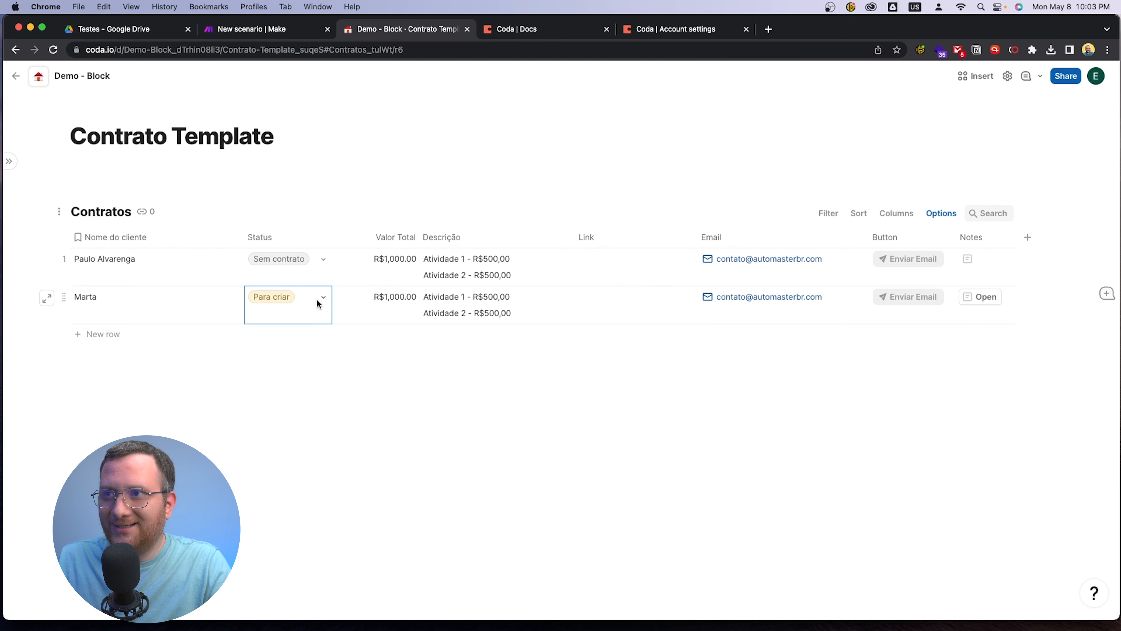
{"action": "left_click", "coordinate": [261, 32]}
{"action": "left_click", "coordinate": [814, 270]}
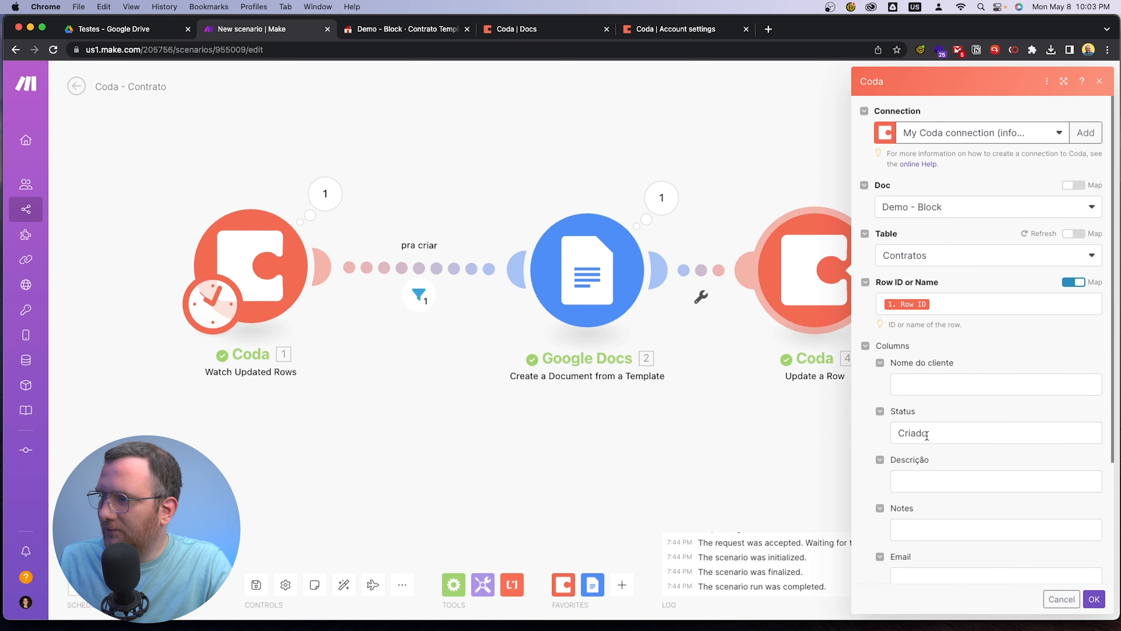
{"action": "scroll", "coordinate": [952, 435], "scroll_direction": "down", "scroll_amount": 4}
{"action": "left_click", "coordinate": [792, 473]}
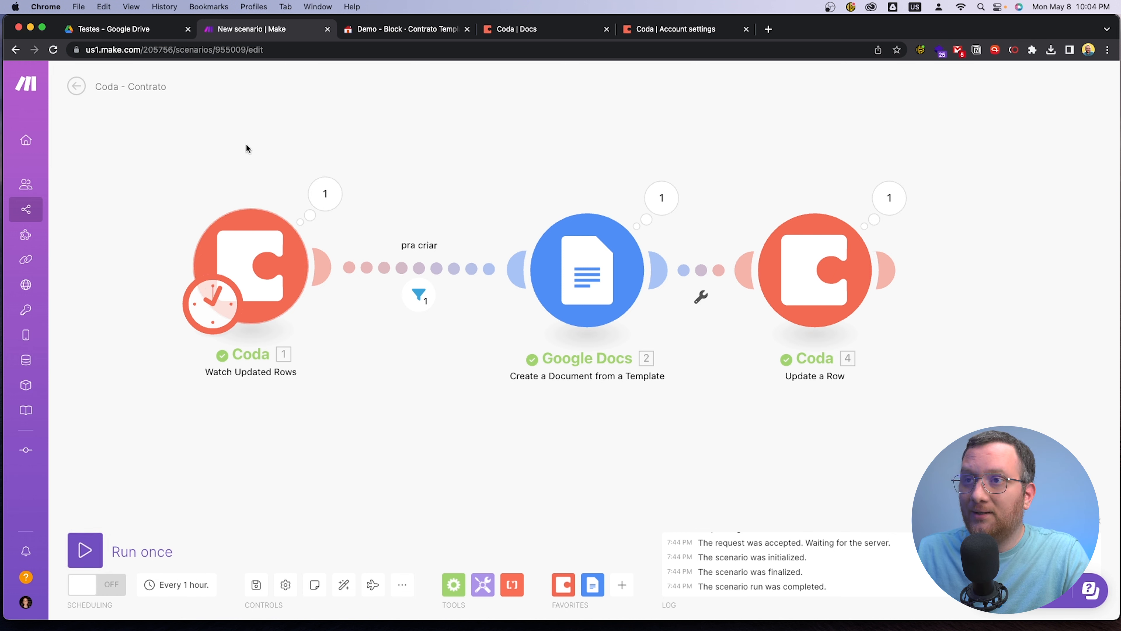
Check the client row in Coda, and run the Make scenario once to inspect the Watch Updated Rows output
{"action": "left_click", "coordinate": [388, 31]}
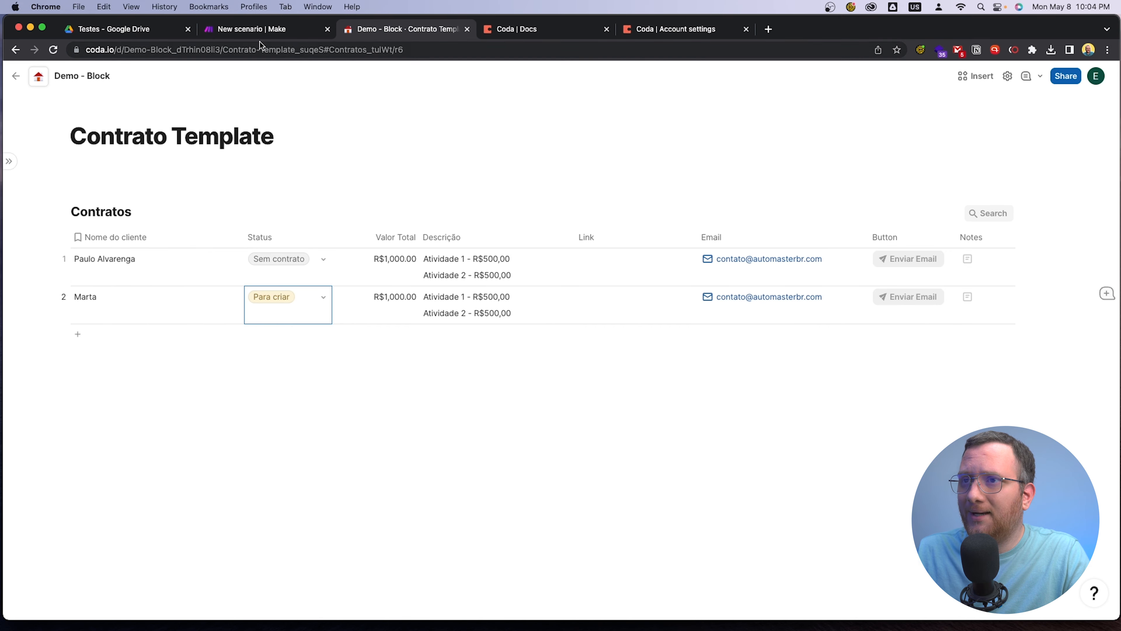
{"action": "left_click", "coordinate": [259, 31]}
{"action": "left_click", "coordinate": [85, 549]}
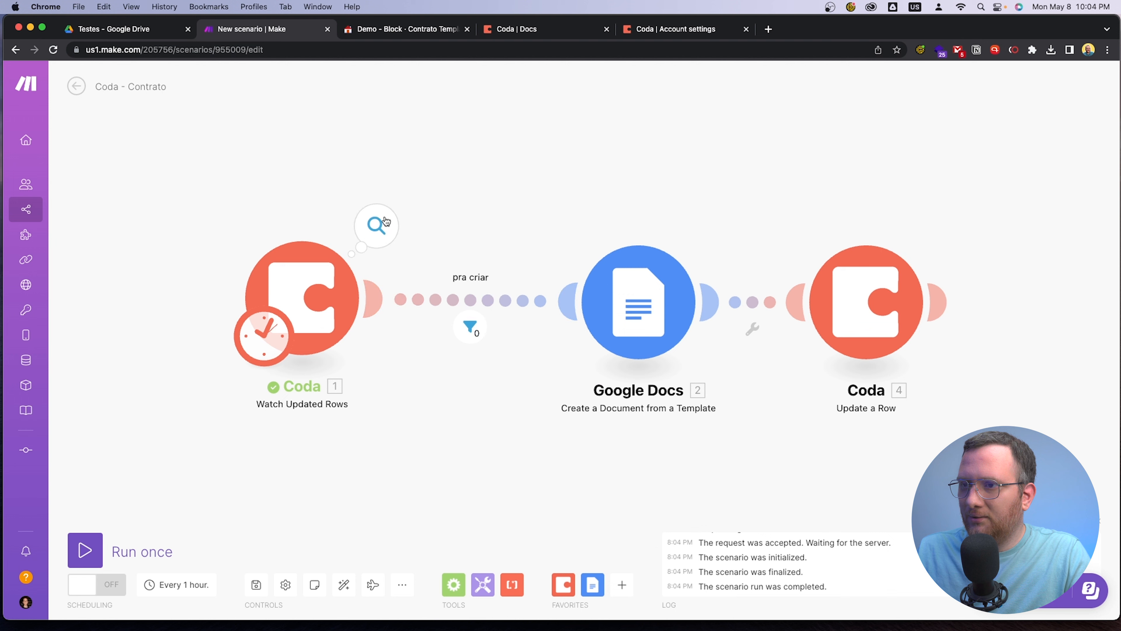
{"action": "left_click", "coordinate": [384, 228]}
{"action": "left_click", "coordinate": [477, 448]}
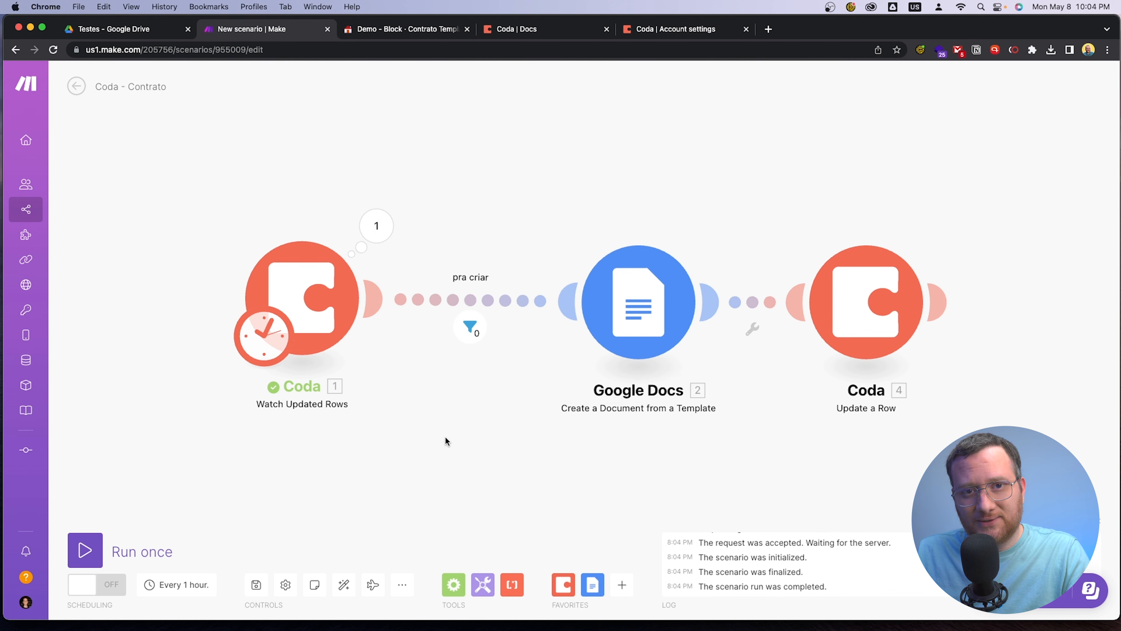
Run the scenario once more and review the second client's contract from Google Drive's Testes folder at 200% zoom
{"action": "left_click", "coordinate": [84, 549]}
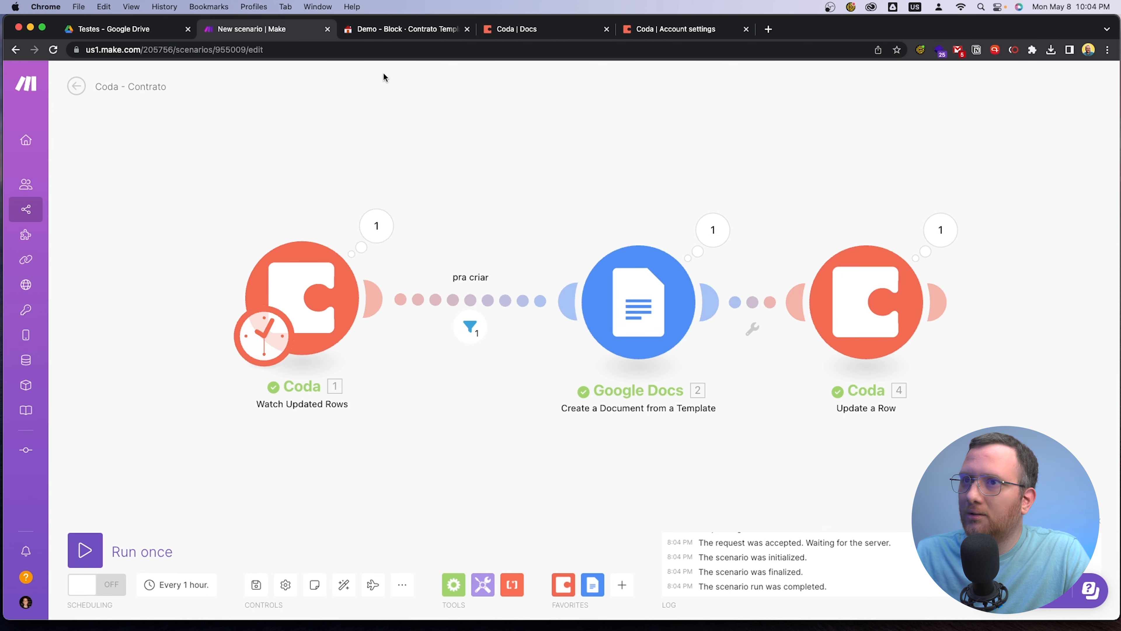
{"action": "left_click", "coordinate": [136, 32]}
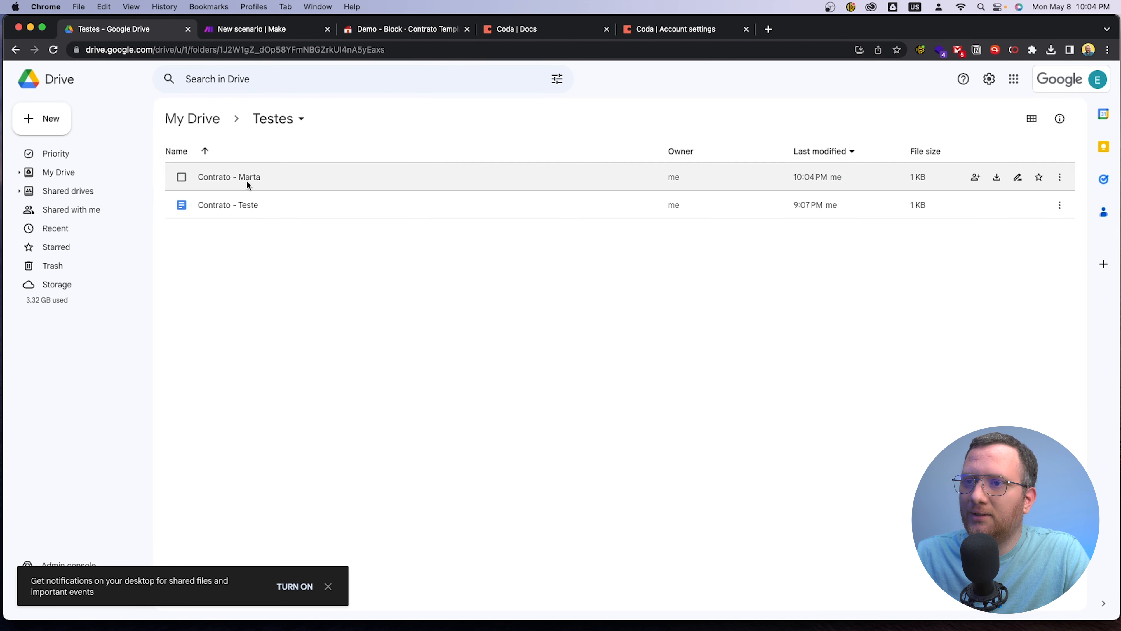
{"action": "double_click", "coordinate": [246, 180]}
{"action": "left_click", "coordinate": [134, 110]}
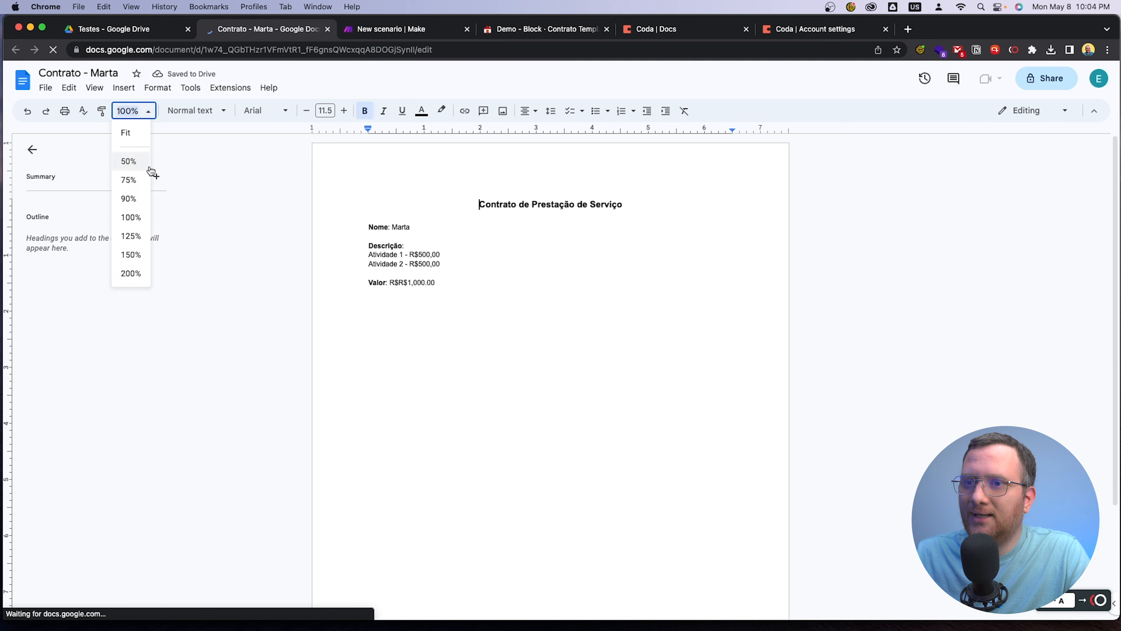
{"action": "left_click", "coordinate": [132, 273]}
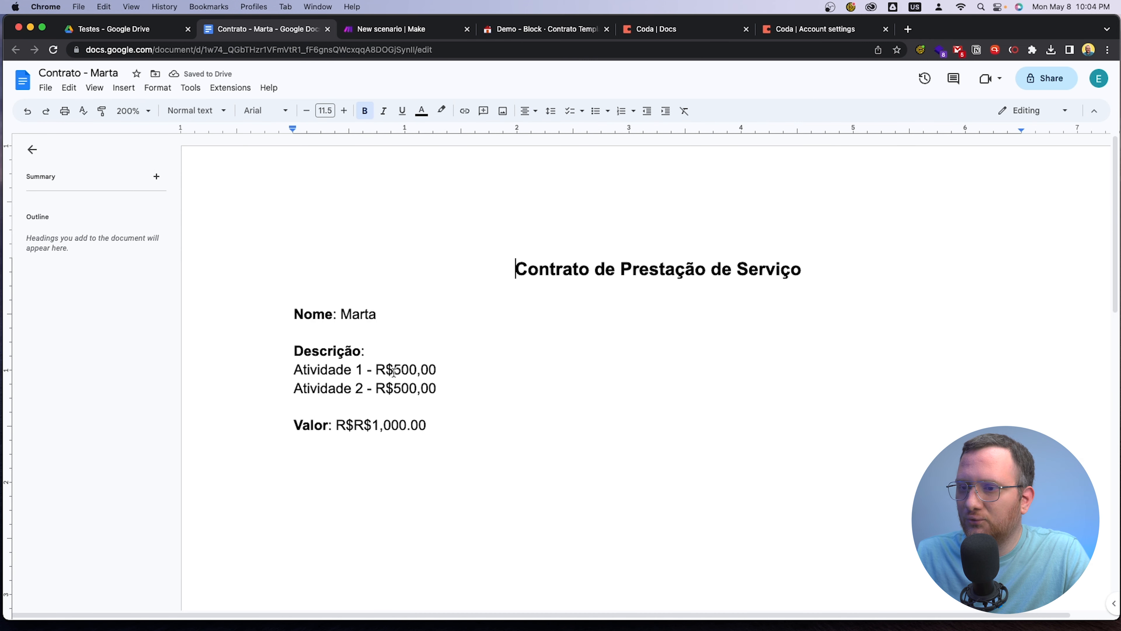
{"action": "left_click", "coordinate": [328, 30]}
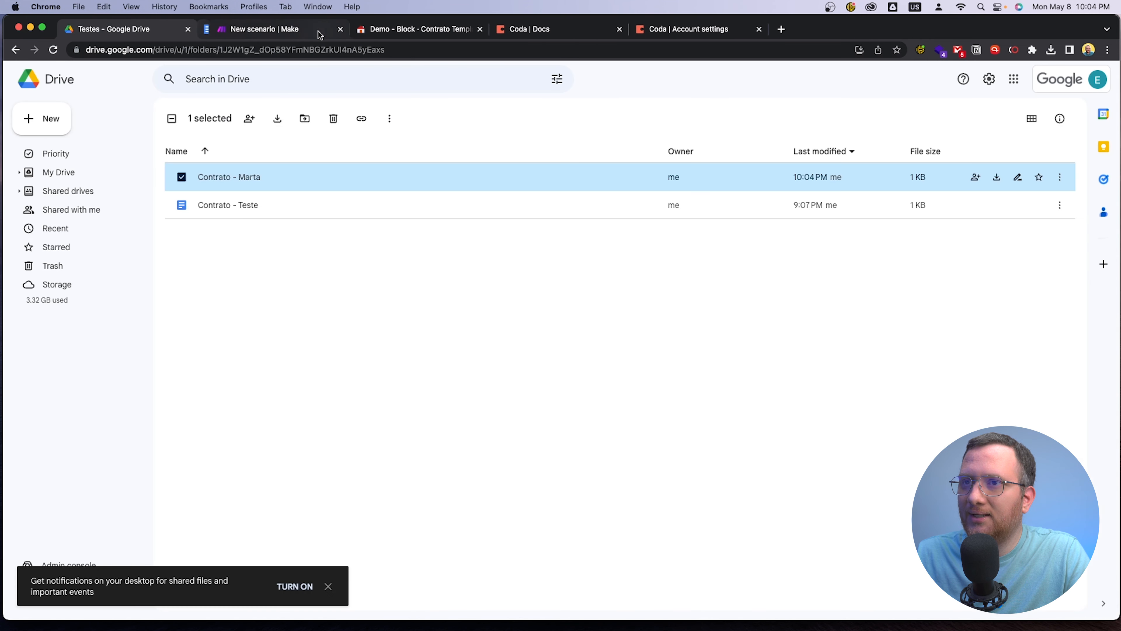
Switch to Coda, check the second client's Status and Link, and open the linked contract to verify it
{"action": "left_click", "coordinate": [386, 31]}
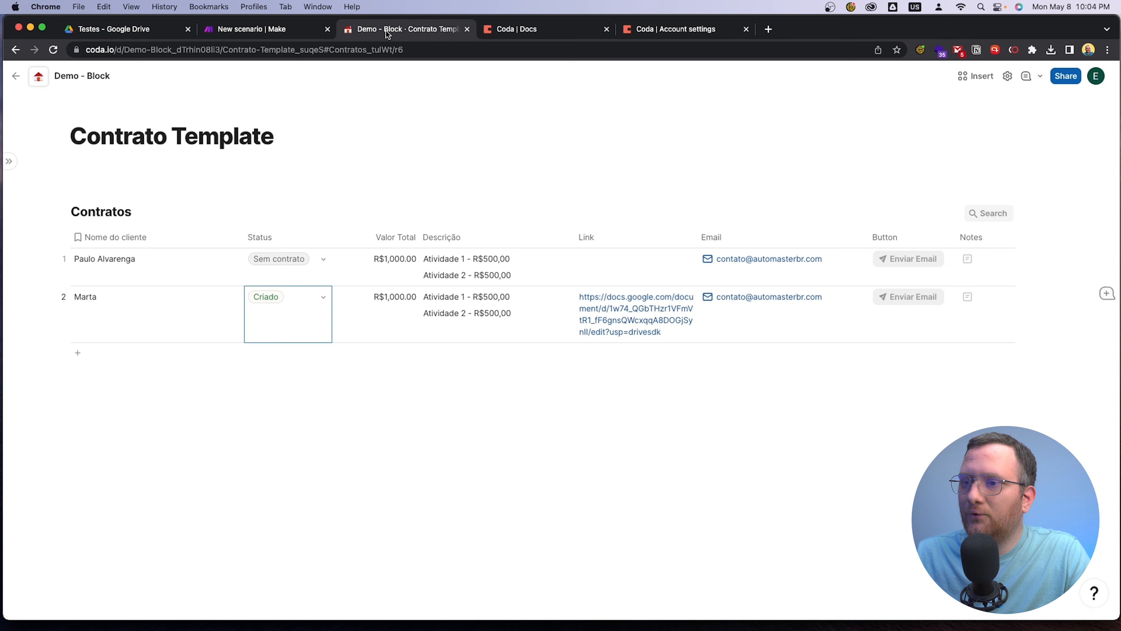
{"action": "left_click", "coordinate": [290, 400]}
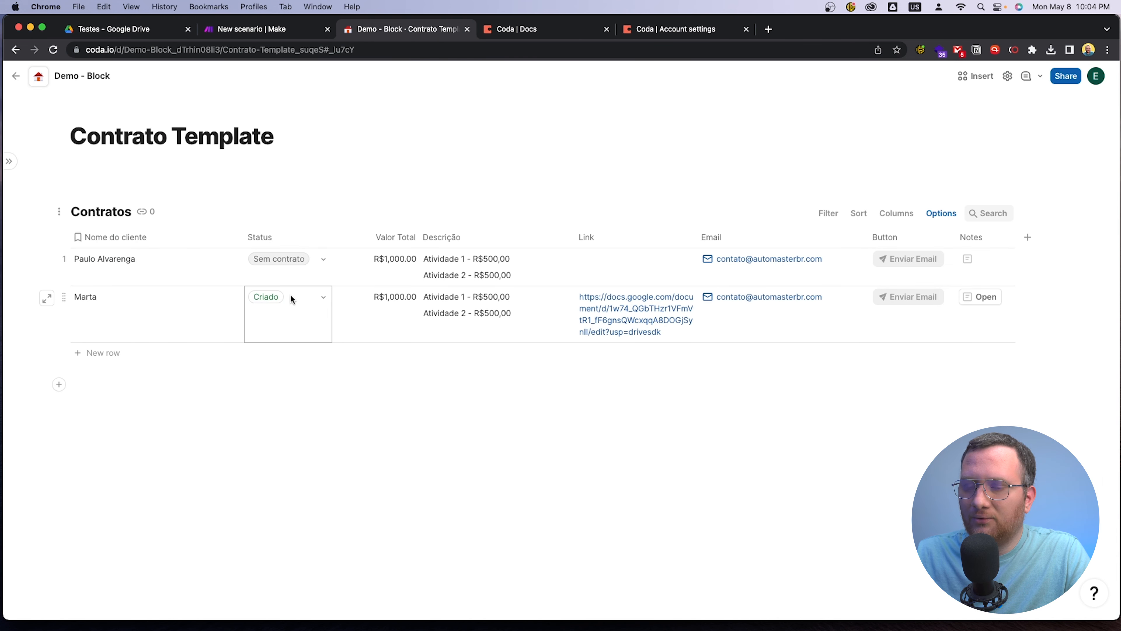
{"action": "mouse_move", "coordinate": [618, 321]}
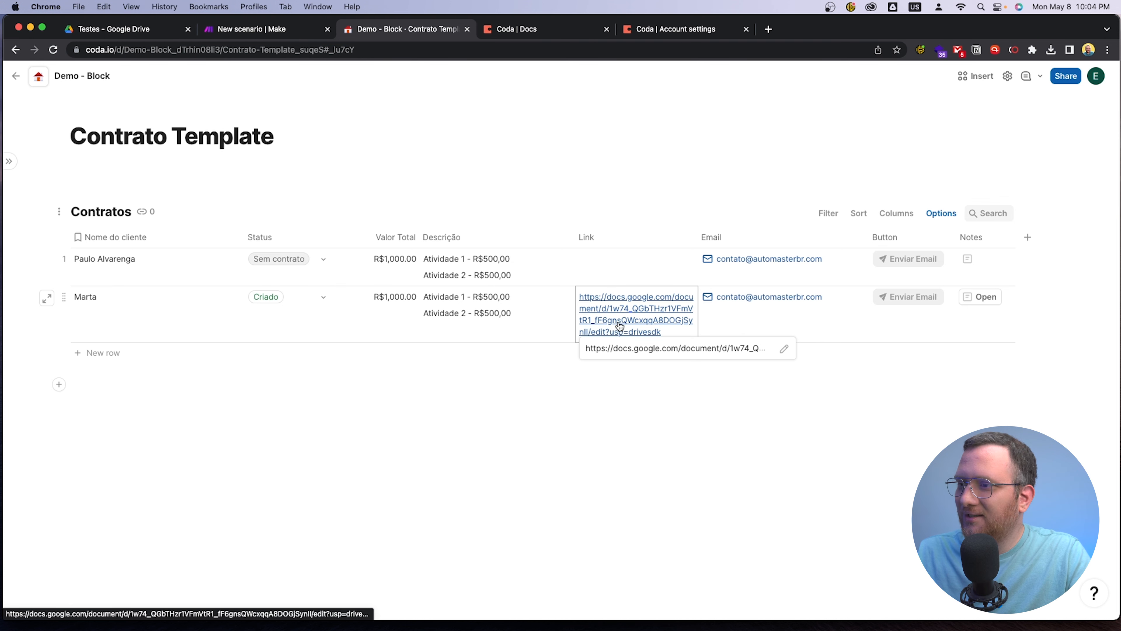
{"action": "left_click", "coordinate": [617, 326]}
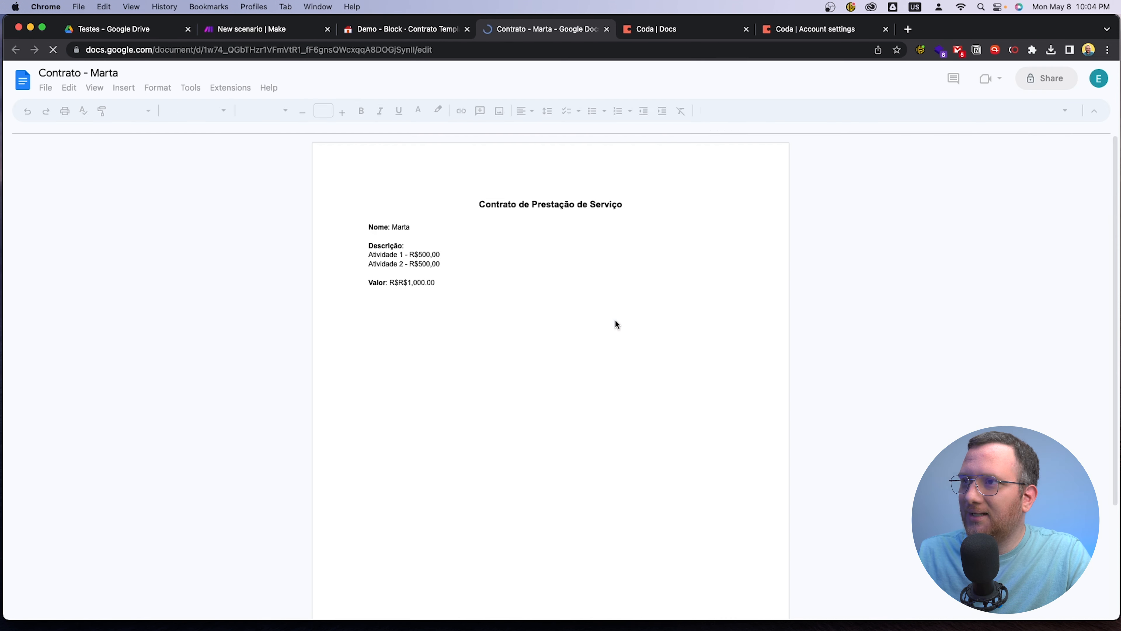
{"action": "left_click", "coordinate": [607, 29]}
{"action": "left_click", "coordinate": [520, 399]}
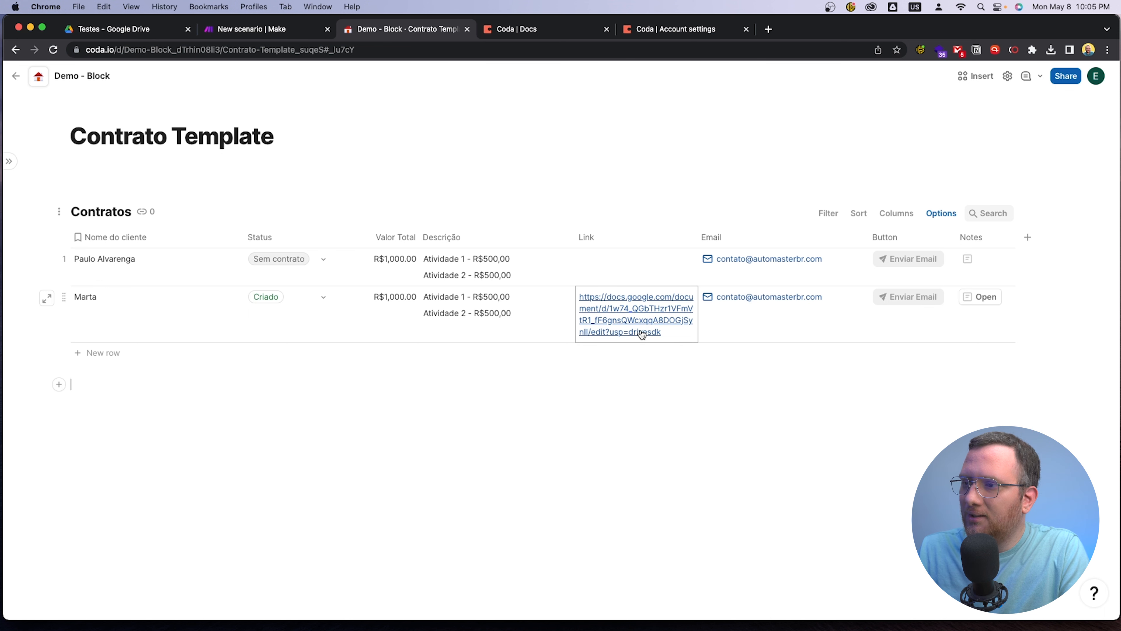
{"action": "mouse_move", "coordinate": [643, 332]}
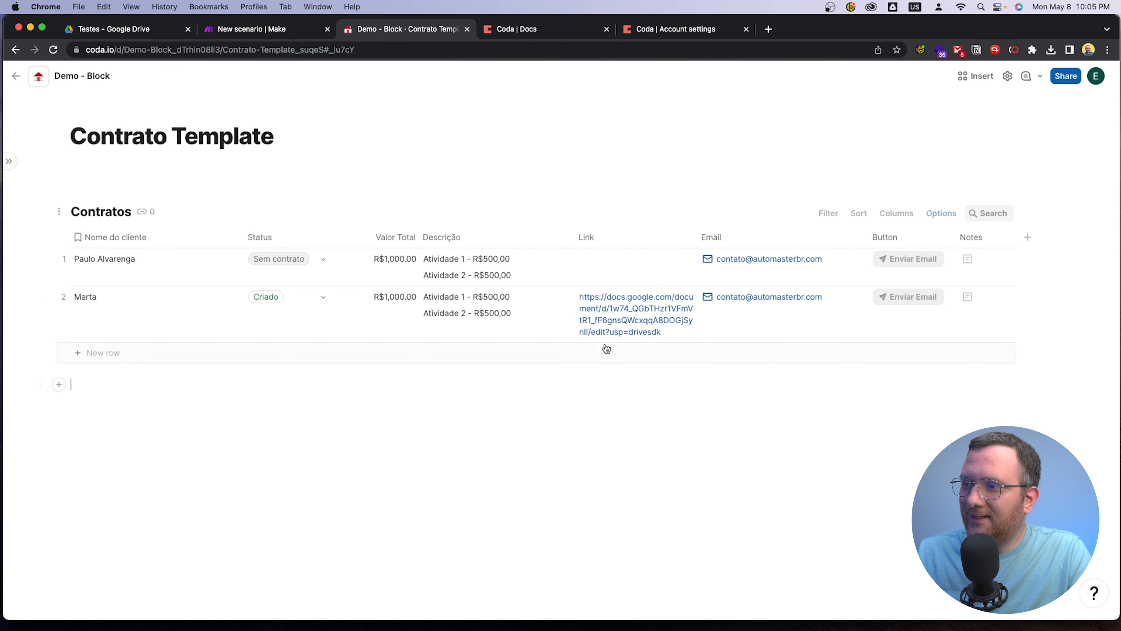
{"action": "mouse_move", "coordinate": [603, 323]}
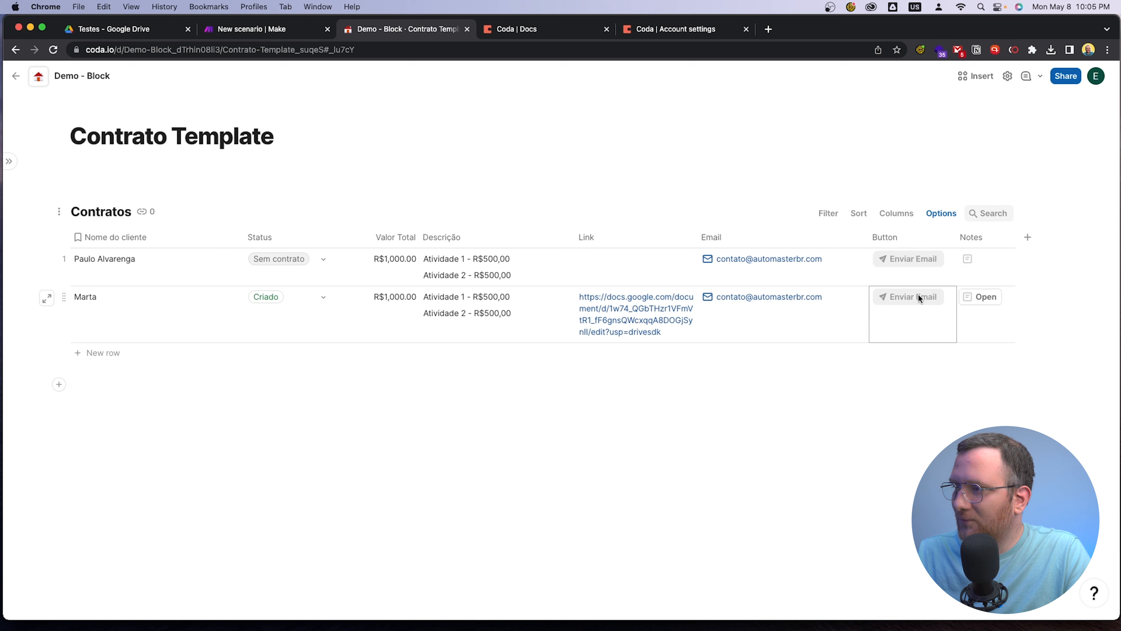
Open the Button column's options in the Contratos table at the action setting
{"action": "left_click", "coordinate": [942, 237]}
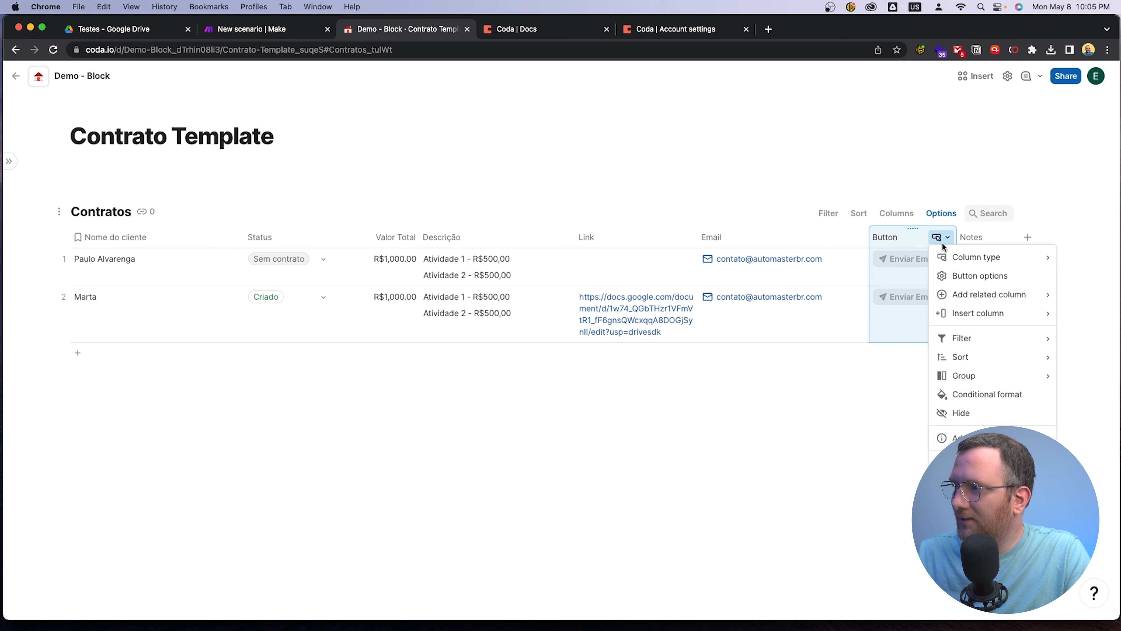
{"action": "left_click", "coordinate": [961, 276]}
{"action": "scroll", "coordinate": [824, 326], "scroll_direction": "down", "scroll_amount": 5}
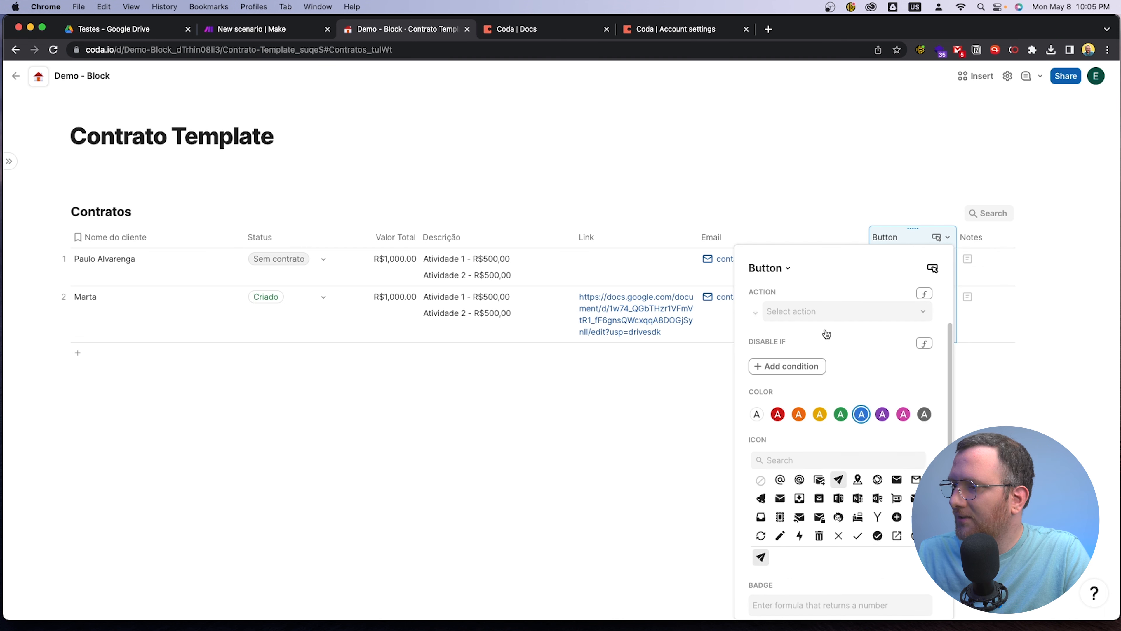
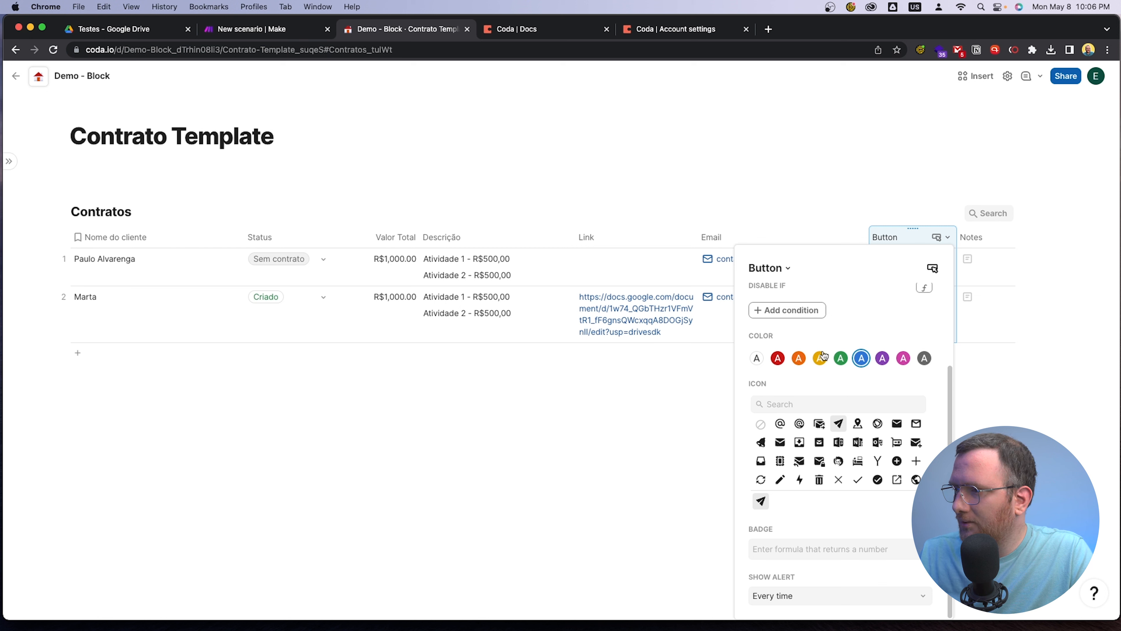
Examine the actions available for the Enviar Email button, including those offered by the installed Packs
{"action": "left_click", "coordinate": [632, 426]}
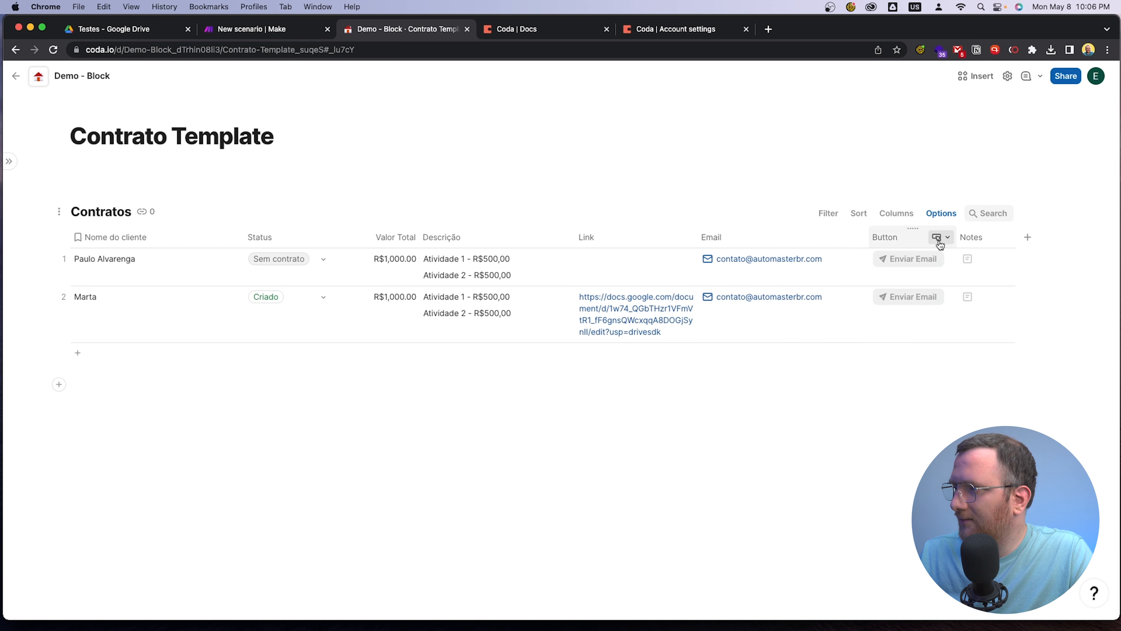
{"action": "left_click", "coordinate": [942, 237]}
{"action": "left_click", "coordinate": [968, 280]}
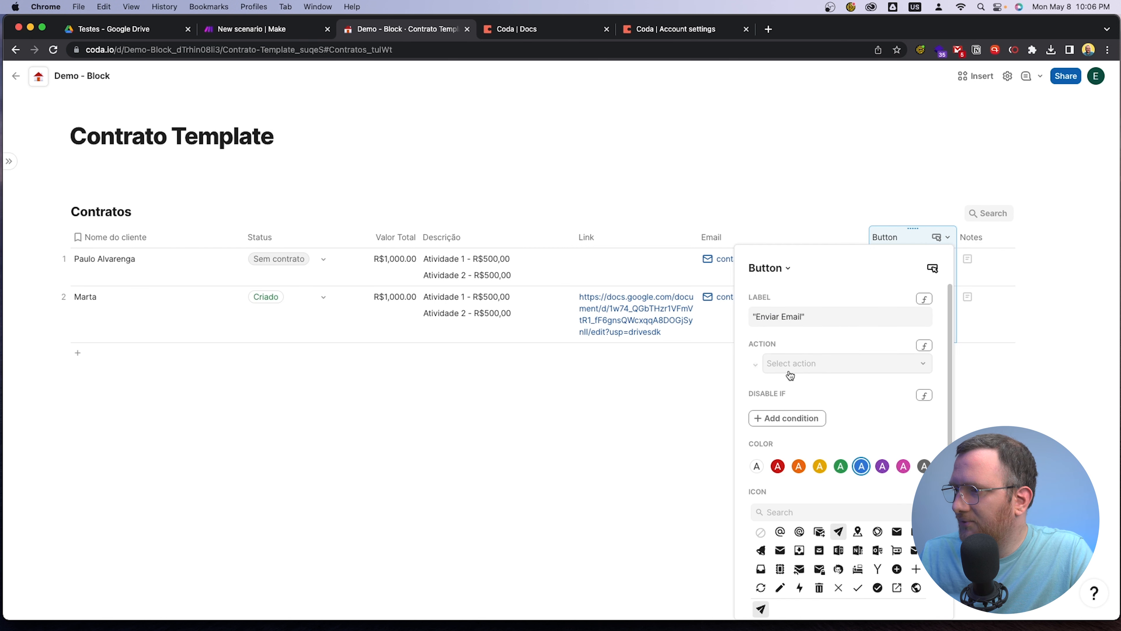
{"action": "left_click", "coordinate": [797, 363]}
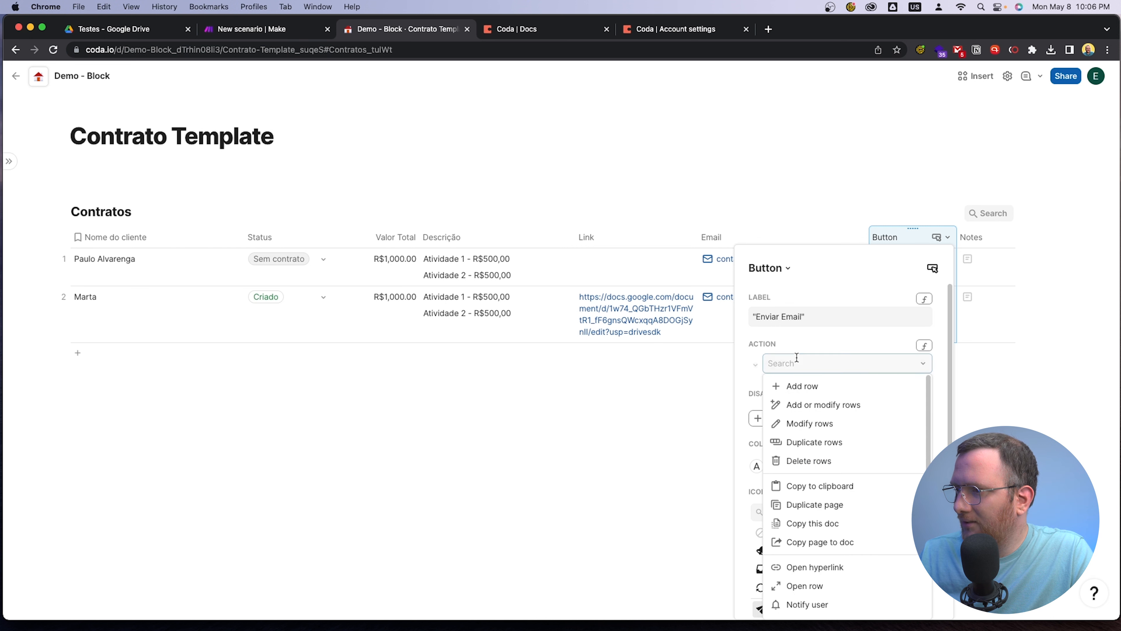
{"action": "scroll", "coordinate": [835, 362], "scroll_direction": "down", "scroll_amount": 3}
{"action": "scroll", "coordinate": [853, 501], "scroll_direction": "down", "scroll_amount": 2}
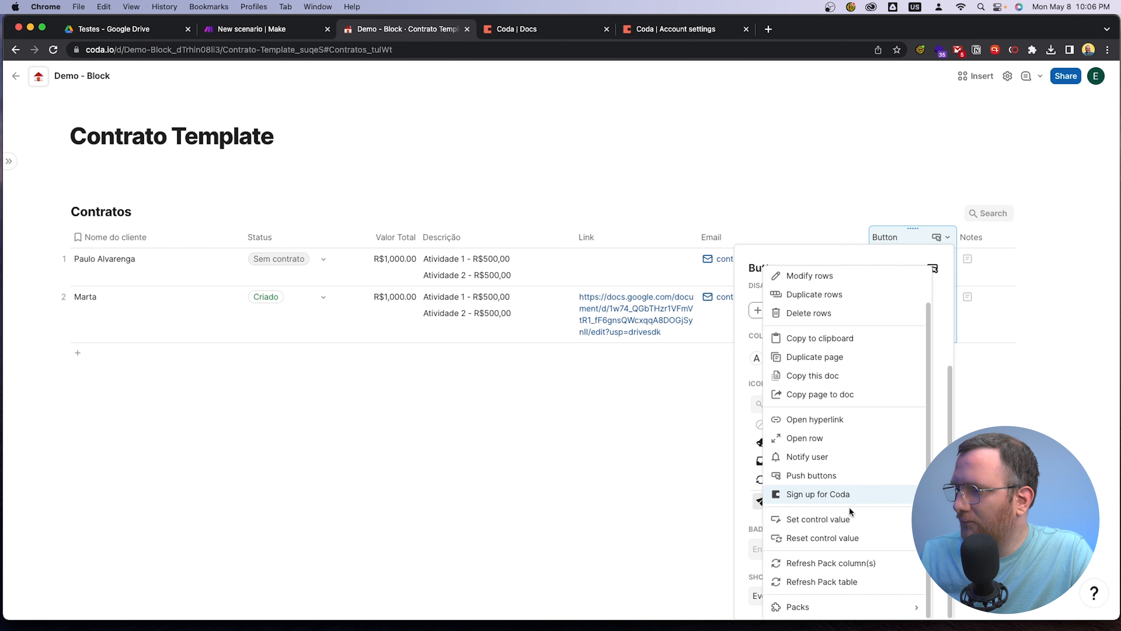
{"action": "mouse_move", "coordinate": [799, 605]}
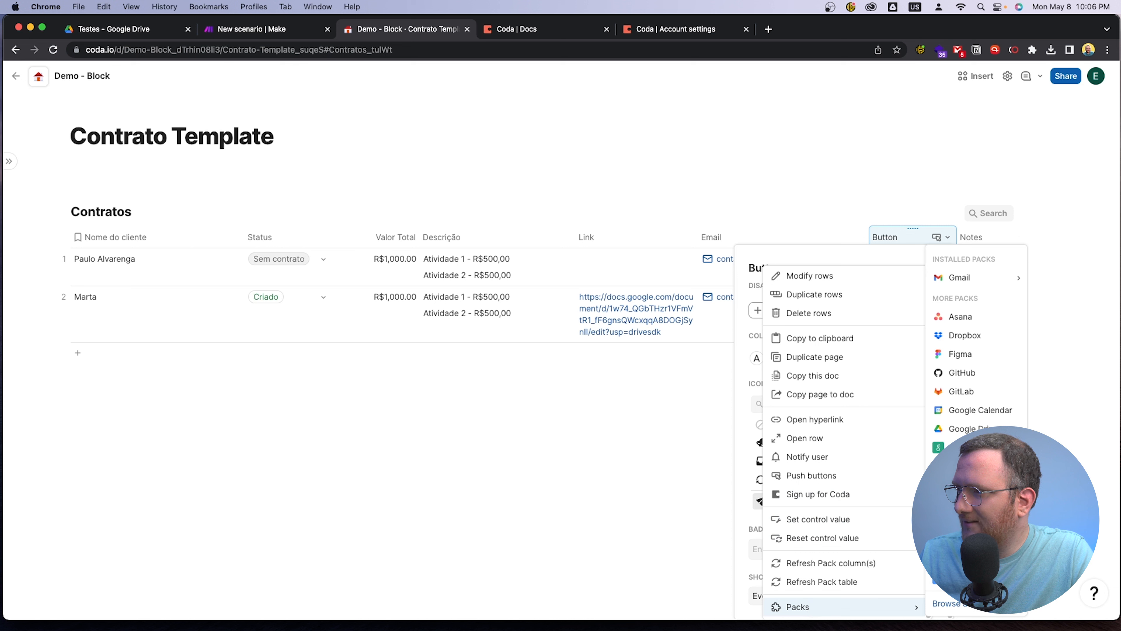
{"action": "mouse_move", "coordinate": [976, 284]}
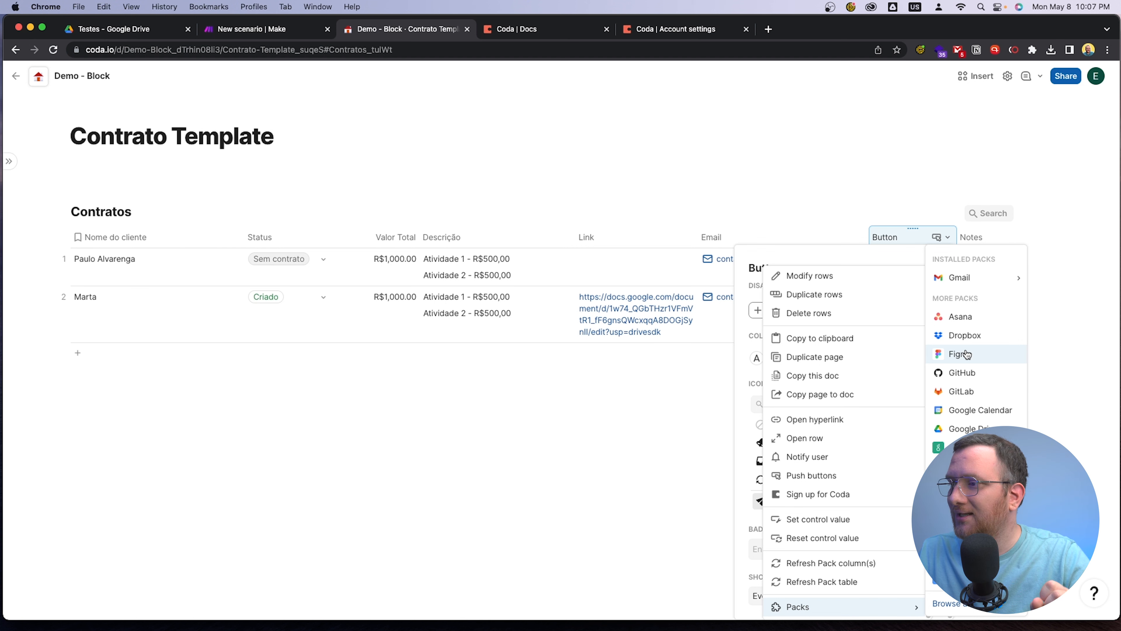
{"action": "left_click", "coordinate": [853, 257]}
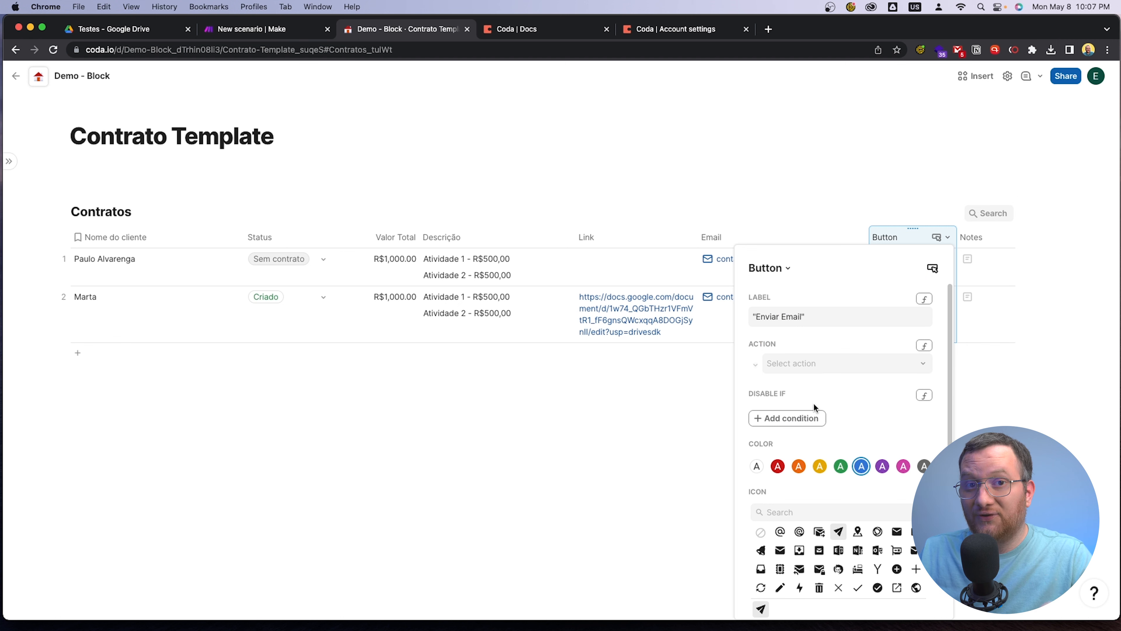
Set the Enviar Email button's action to Send email from the Gmail pack
{"action": "left_click", "coordinate": [815, 366]}
{"action": "scroll", "coordinate": [827, 541], "scroll_direction": "down", "scroll_amount": 5}
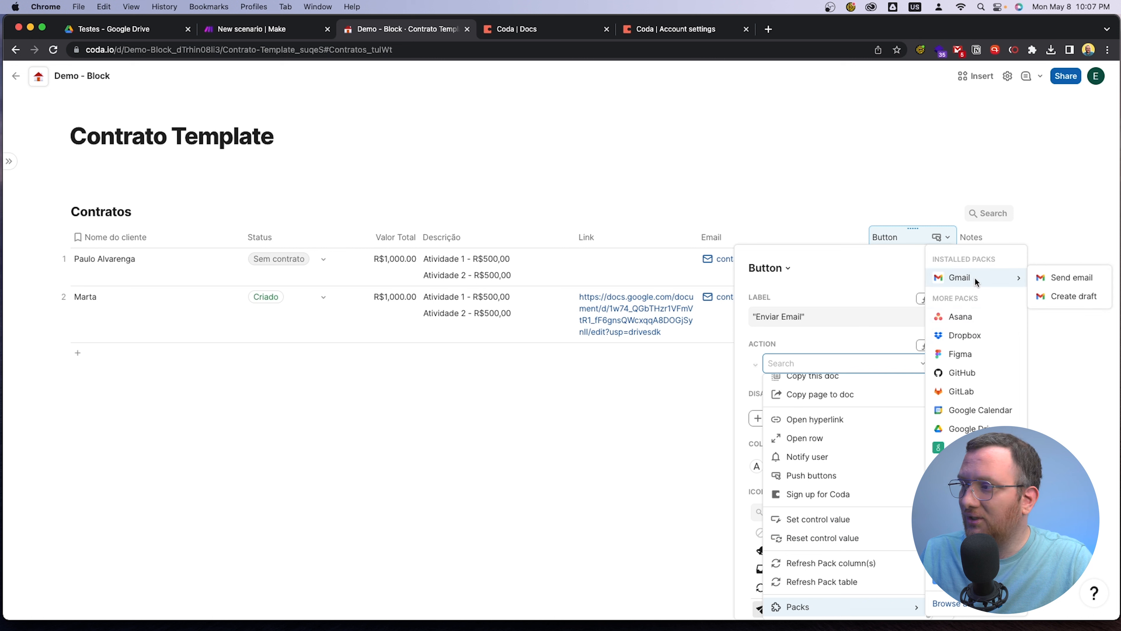
{"action": "left_click", "coordinate": [1056, 283]}
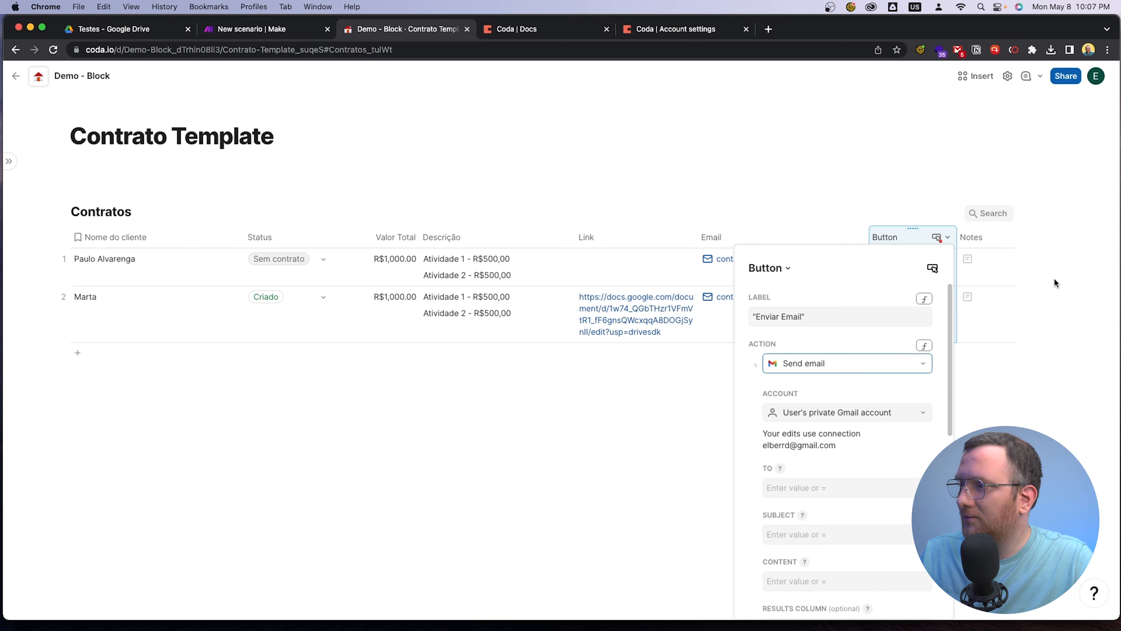
Set the Send email action's recipient to a formula referencing the row's Email column
{"action": "scroll", "coordinate": [851, 410], "scroll_direction": "down", "scroll_amount": 3}
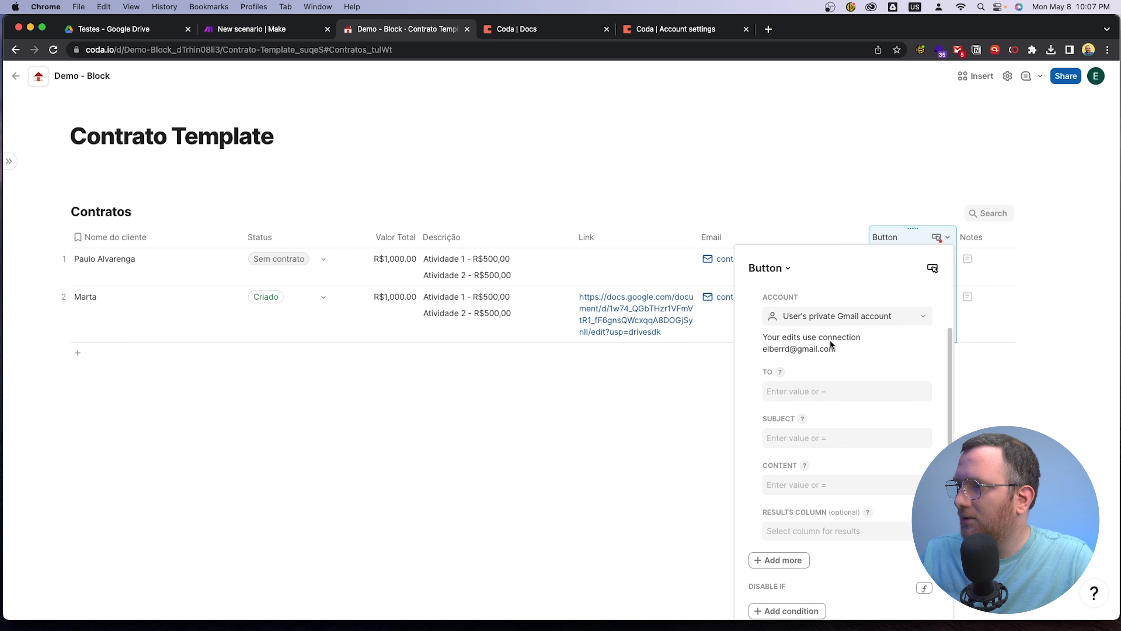
{"action": "scroll", "coordinate": [833, 341], "scroll_direction": "up", "scroll_amount": 1}
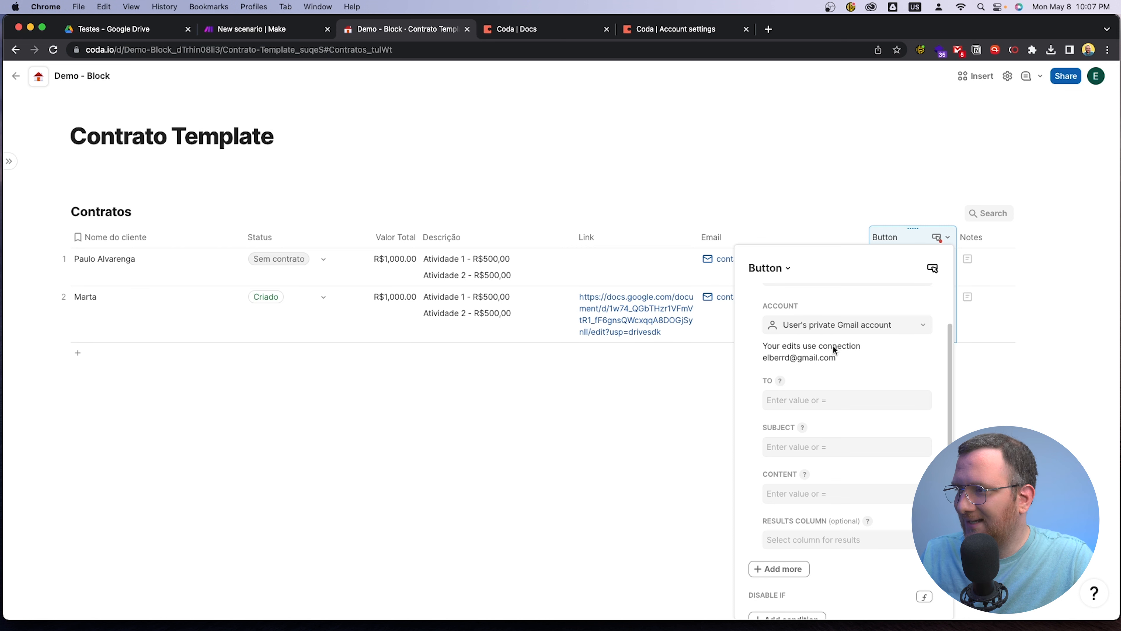
{"action": "left_click", "coordinate": [816, 399]}
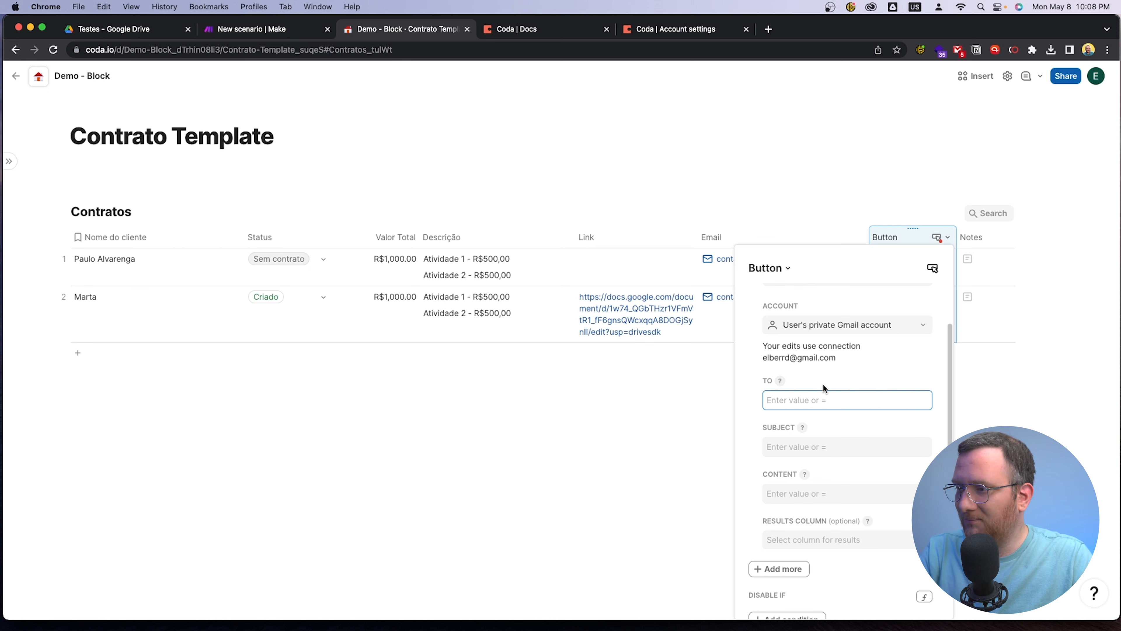
{"action": "type", "text": "="}
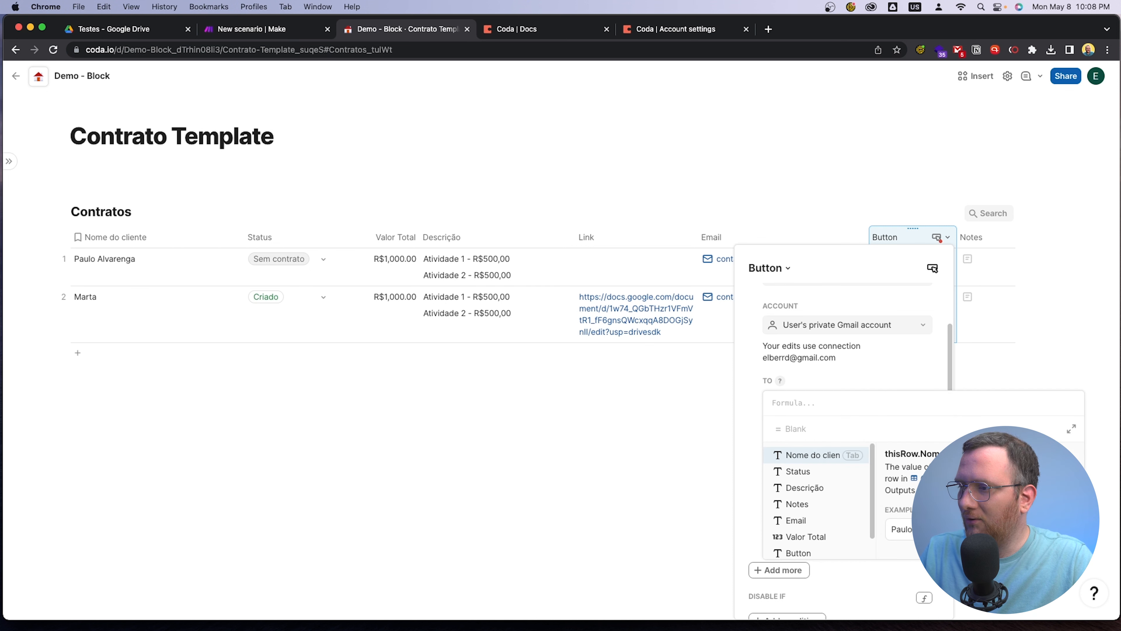
{"action": "left_click", "coordinate": [802, 523]}
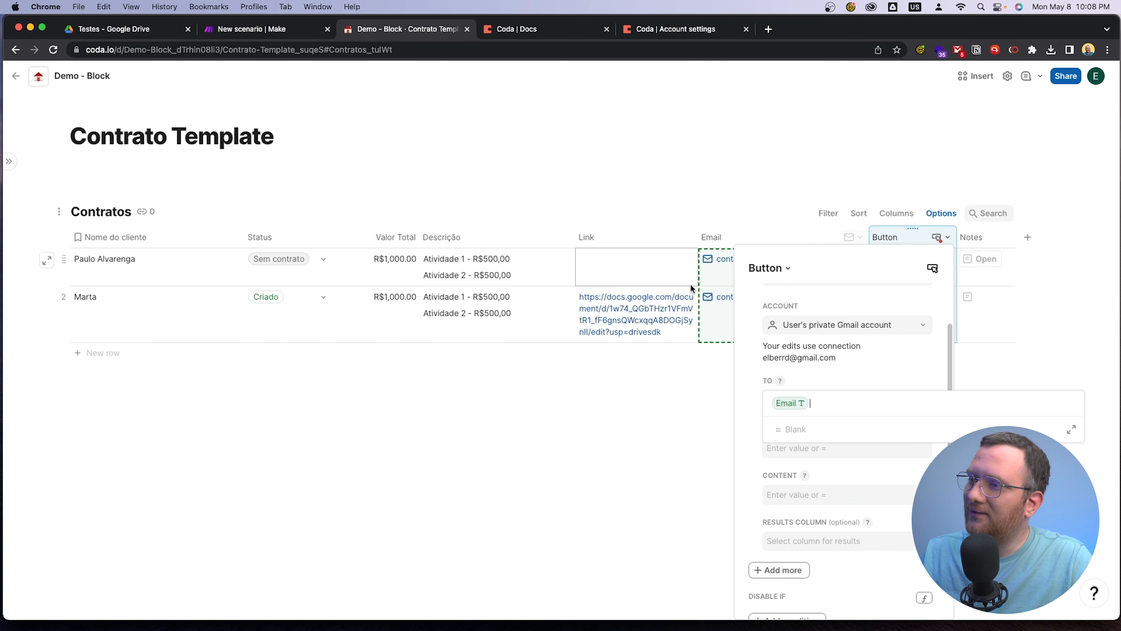
{"action": "left_click", "coordinate": [692, 442]}
Move the Button column of the Contratos table between Nome do cliente and Status
{"action": "left_click", "coordinate": [885, 325]}
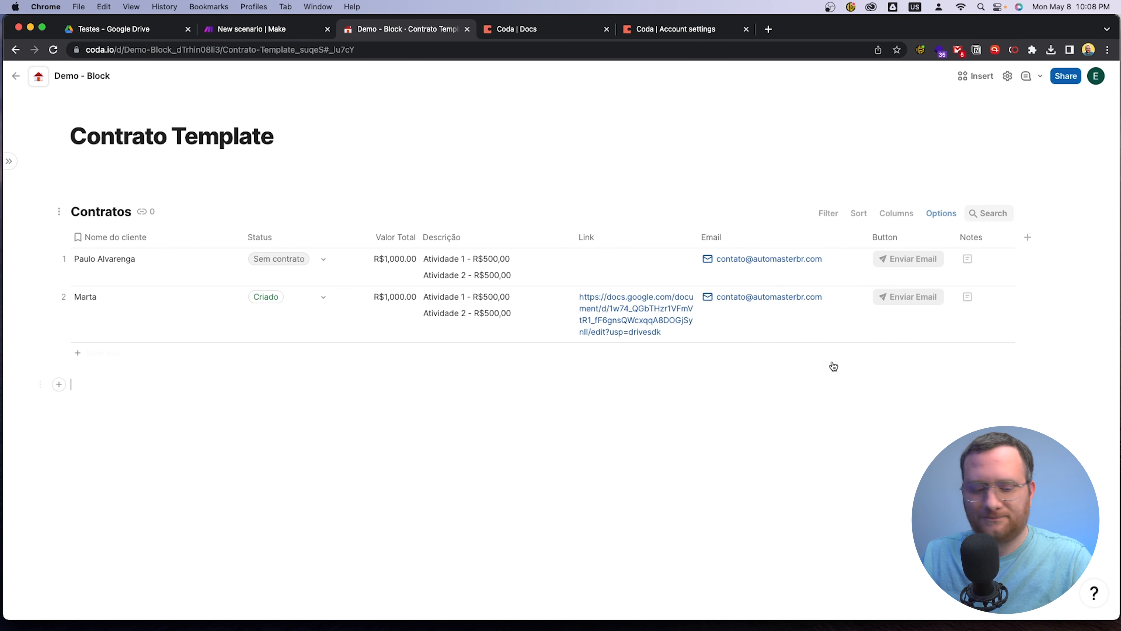
{"action": "left_click", "coordinate": [820, 310]}
{"action": "left_click_drag", "start_coordinate": [889, 238], "coordinate": [256, 246]}
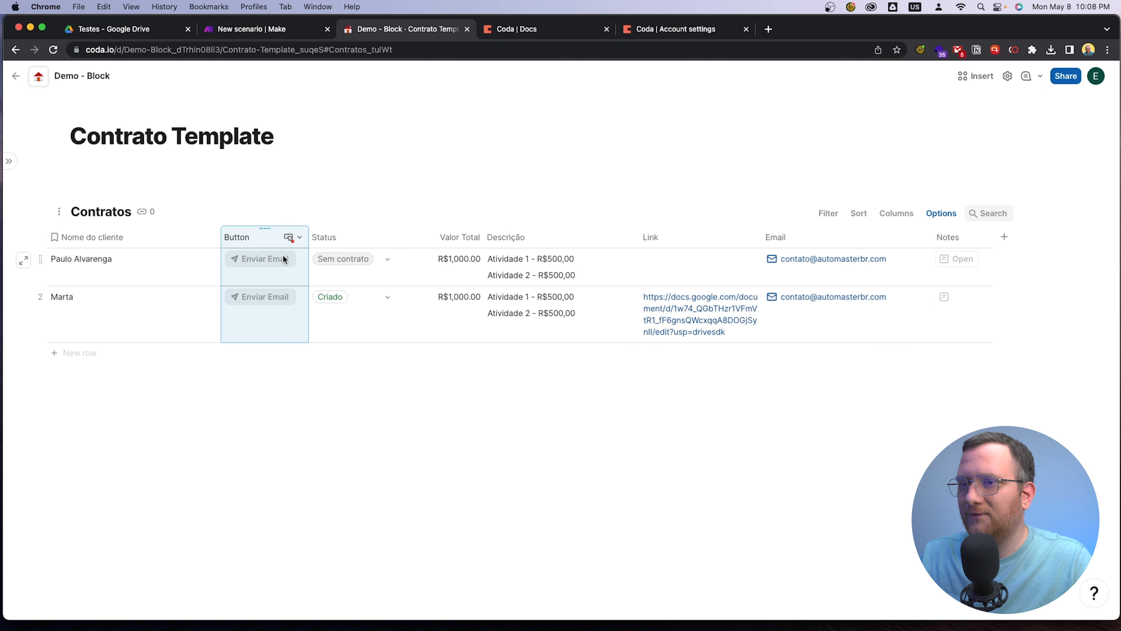
Reopen the Button column's options and start the email subject as a Concatenate formula
{"action": "left_click", "coordinate": [296, 239]}
{"action": "left_click", "coordinate": [338, 279]}
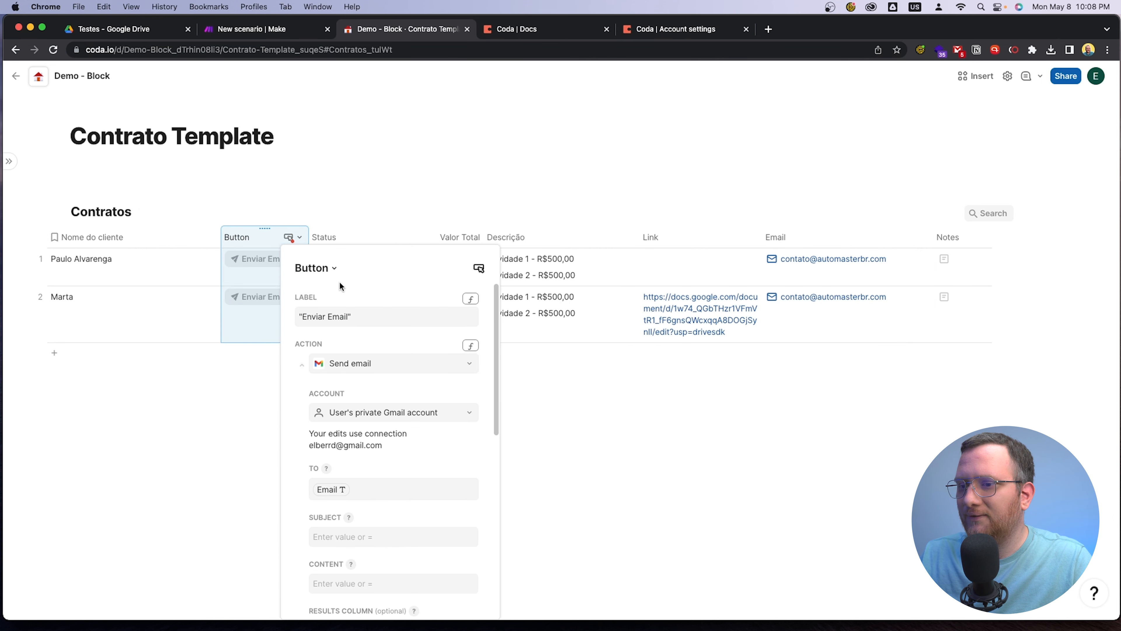
{"action": "left_click", "coordinate": [365, 492]}
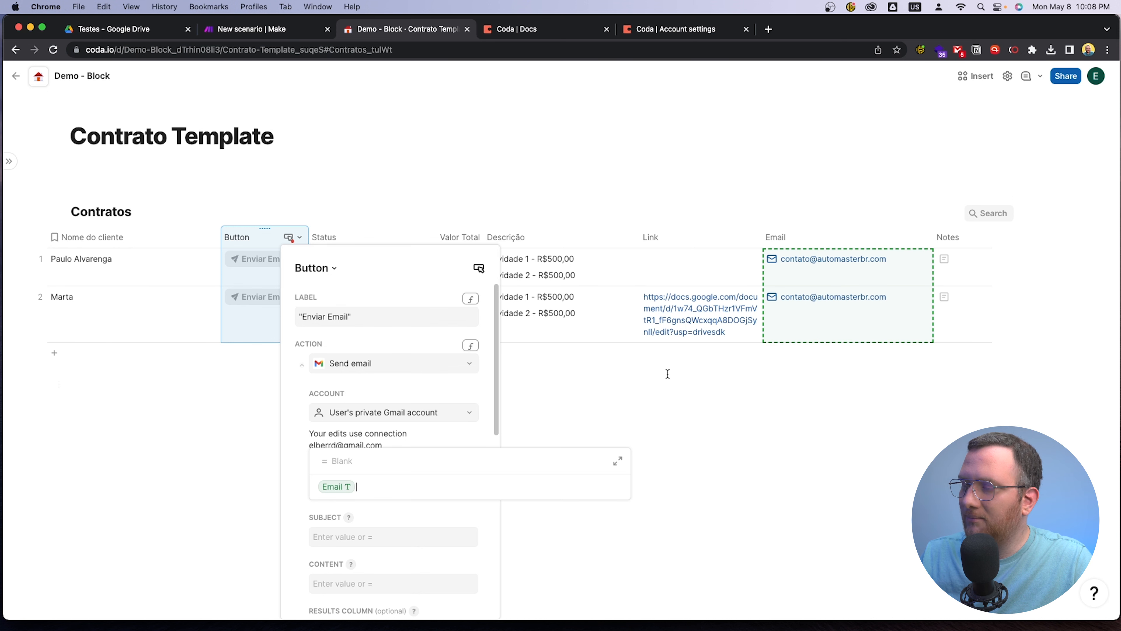
{"action": "key", "text": "Tab"}
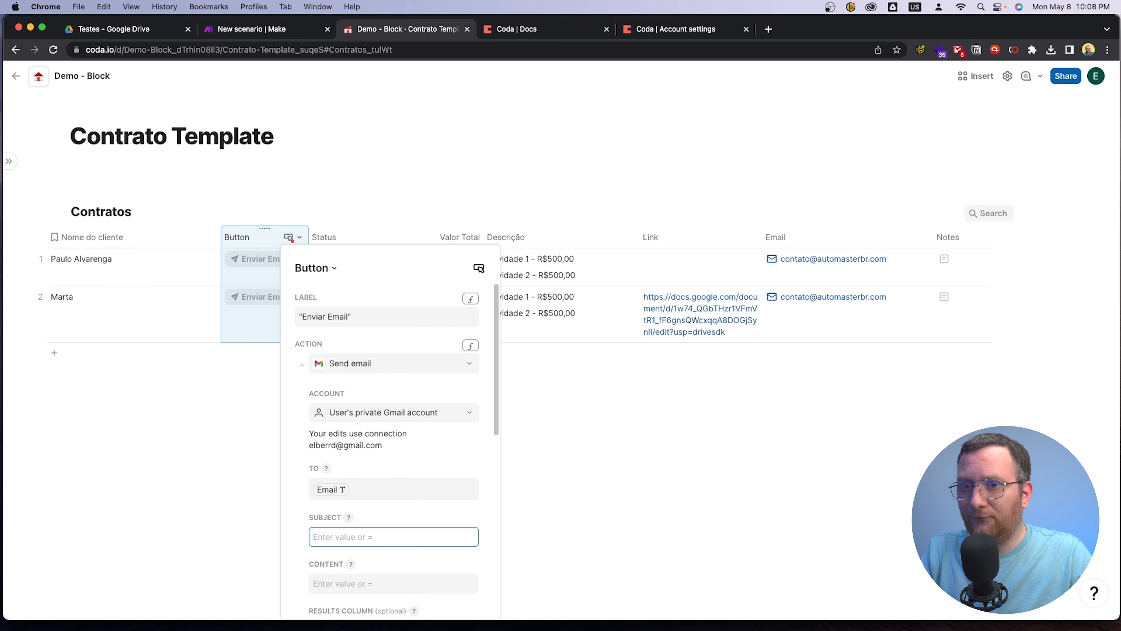
{"action": "key", "text": "equal"}
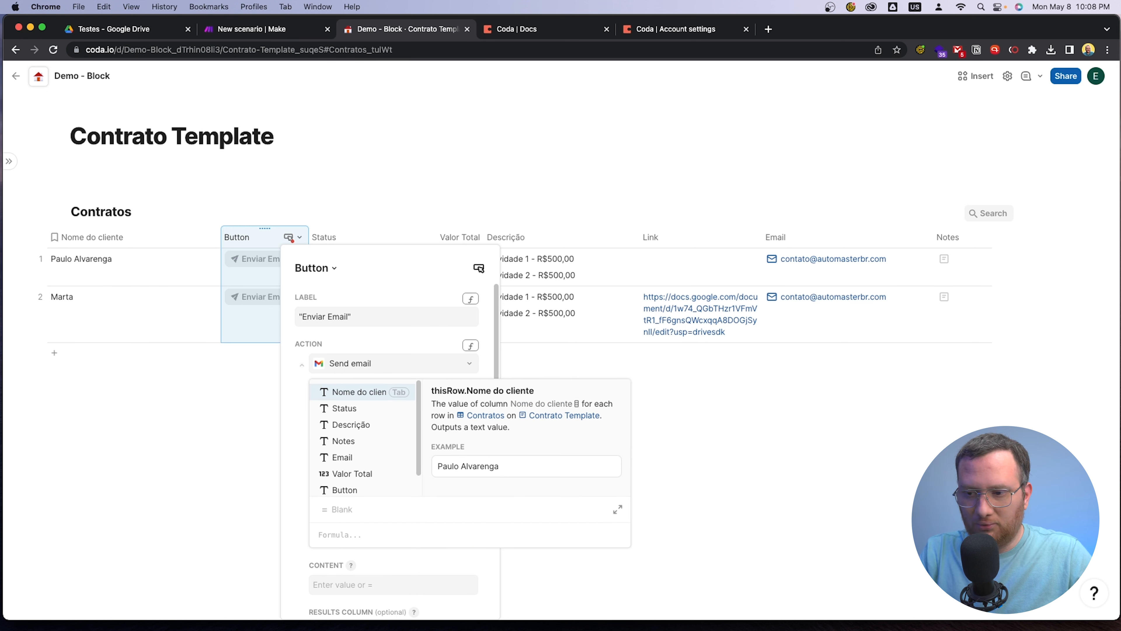
{"action": "type", "text": "conc"}
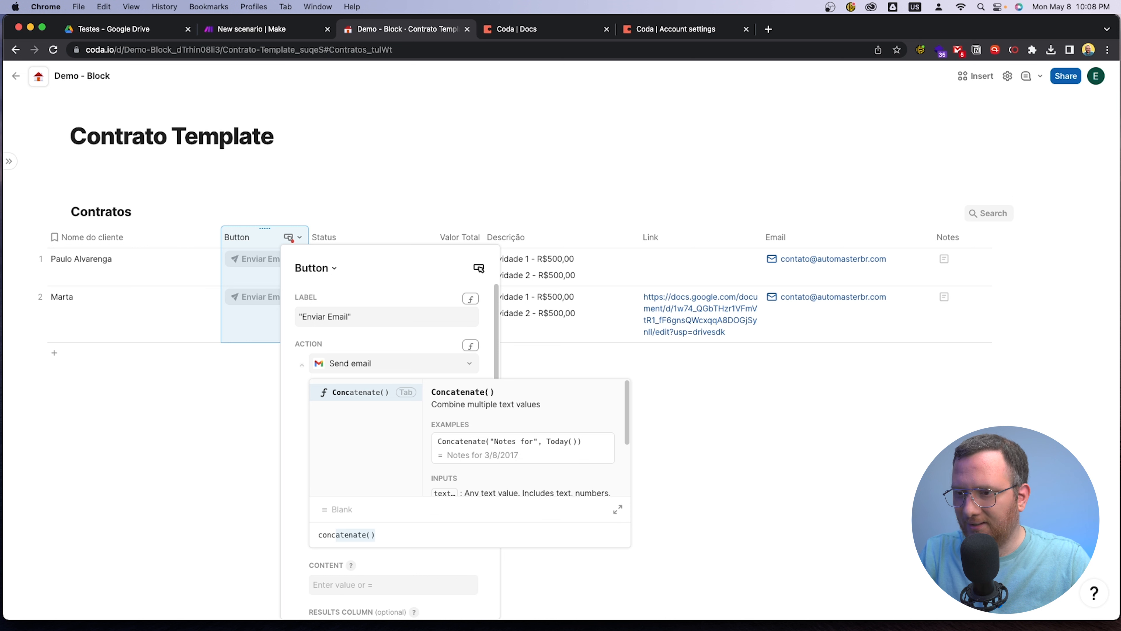
{"action": "key", "text": "Tab"}
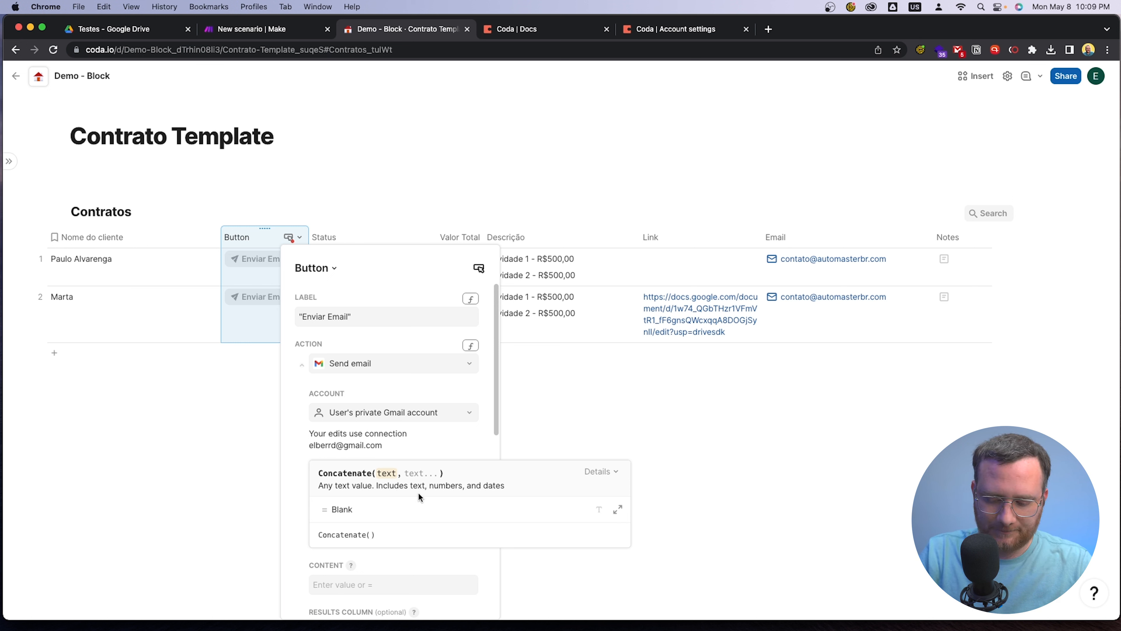
Fill the subject's Concatenate formula with the text "Contrato" and the Nome do cliente column
{"action": "type", "text": "Contratos"}
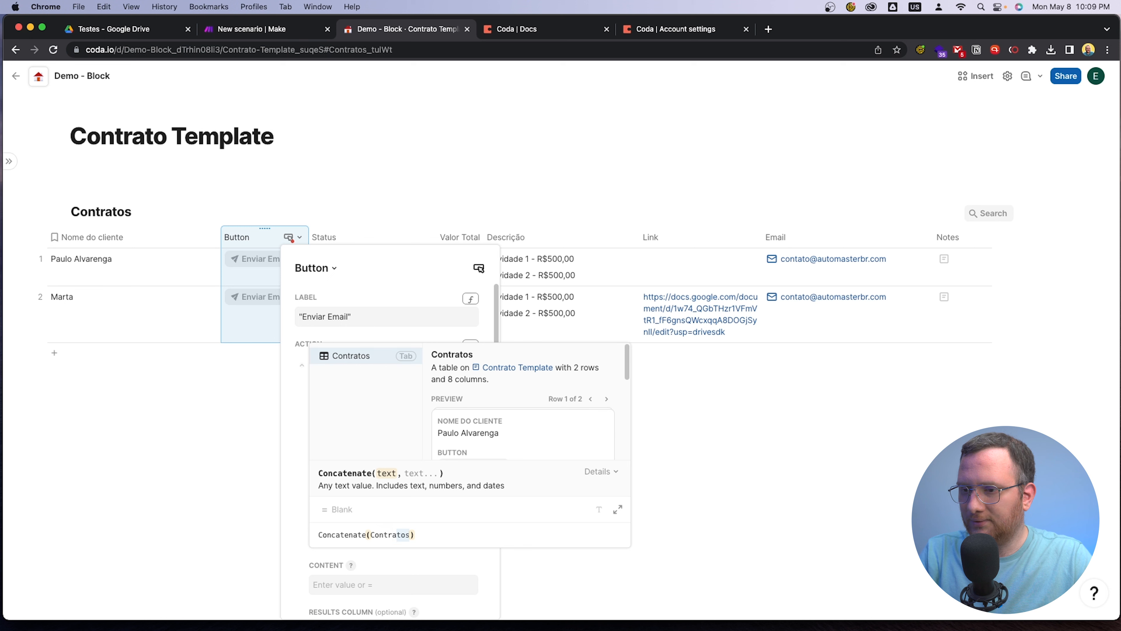
{"action": "key", "text": "BackSpace"}
{"action": "key", "text": "BackSpace"}
{"action": "key", "text": "BackSpace"}
{"action": "key", "text": "BackSpace"}
{"action": "key", "text": "BackSpace"}
{"action": "type", "text": "\""}
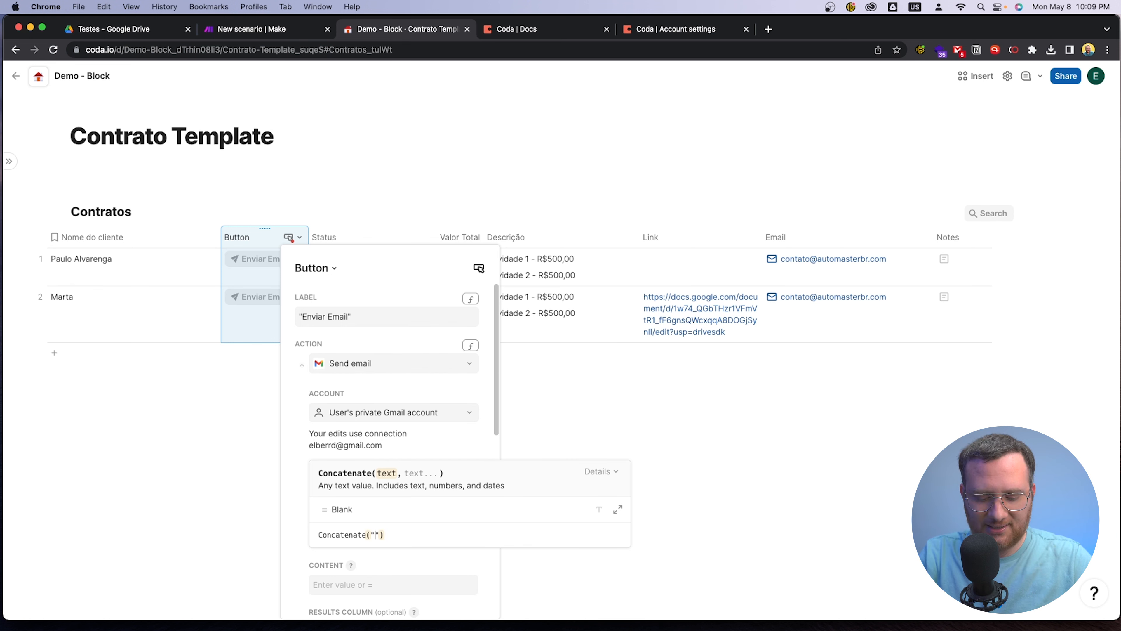
{"action": "type", "text": "Contrato"}
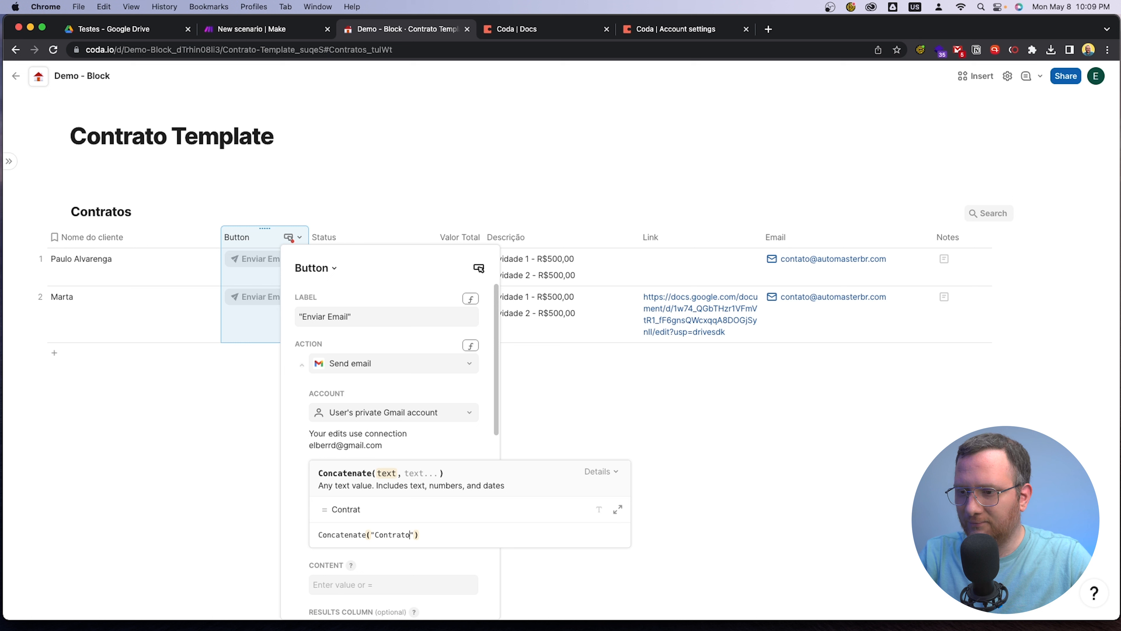
{"action": "type", "text": "\",Nome do cliente"}
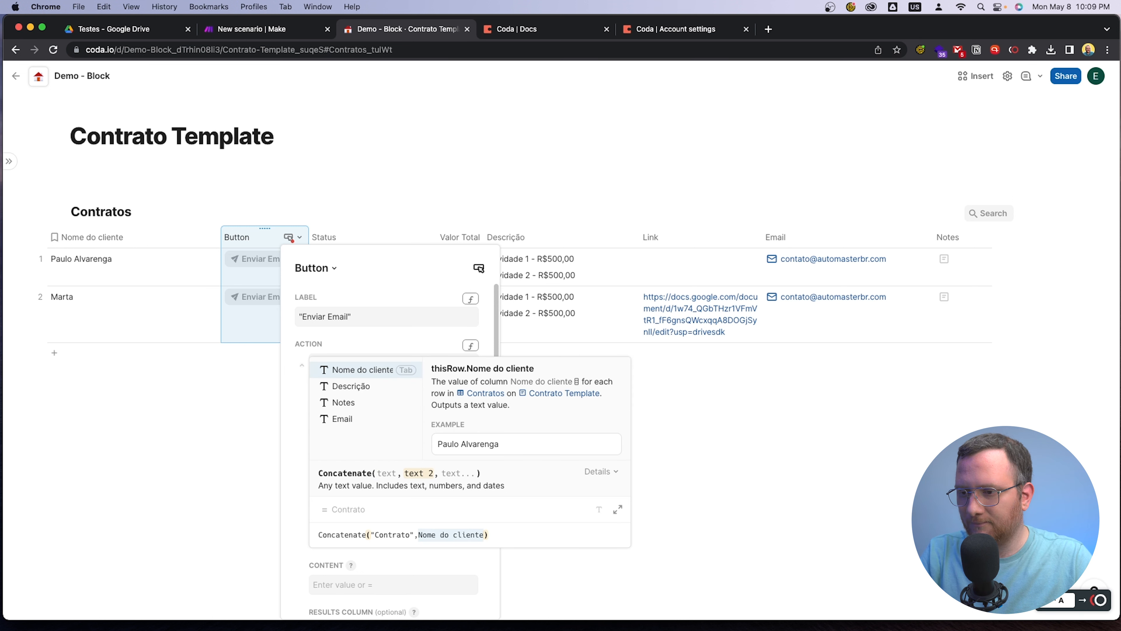
{"action": "key", "text": "Tab"}
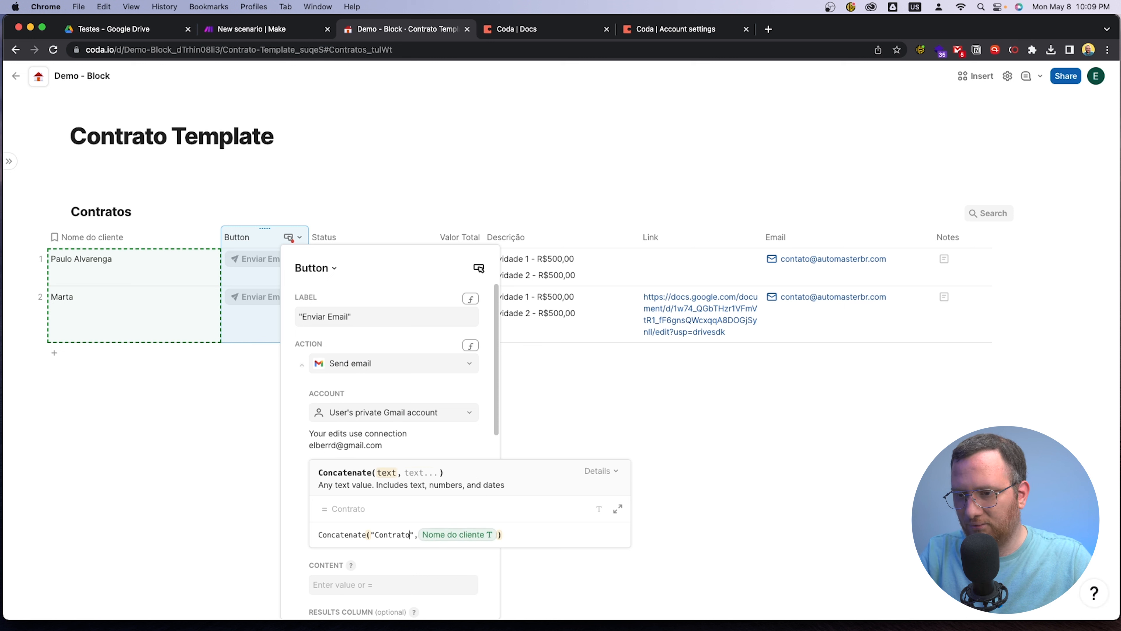
Extend the subject's fixed text to "Contrato - " so a dash separates it from the client name, and close the formula
{"action": "type", "text": "-"}
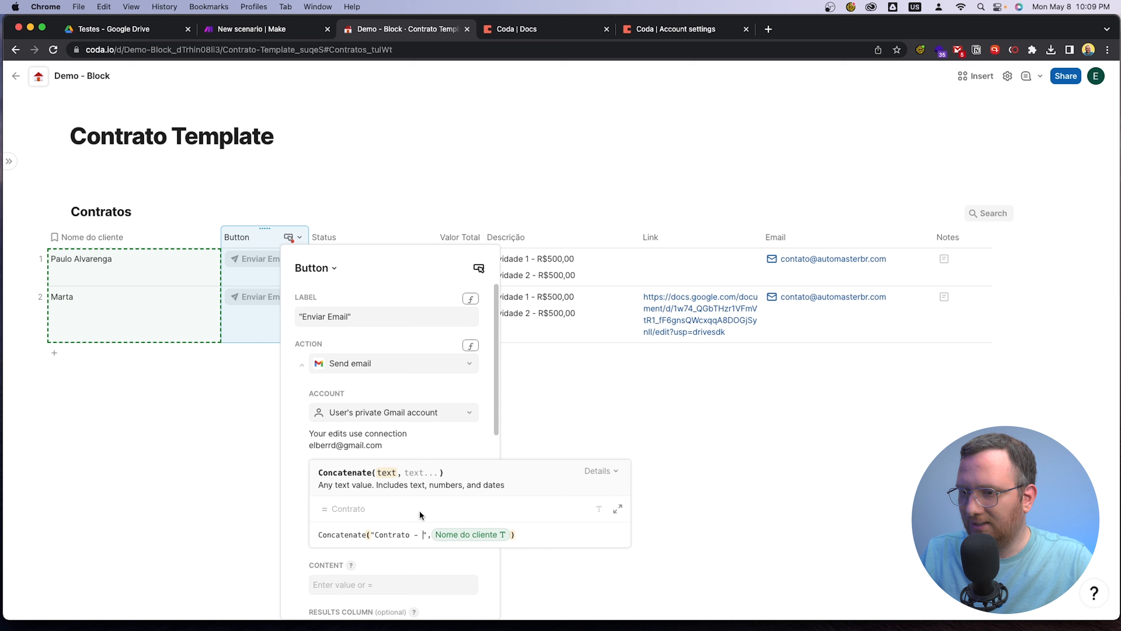
{"action": "left_click", "coordinate": [528, 535]}
{"action": "left_click", "coordinate": [411, 535]}
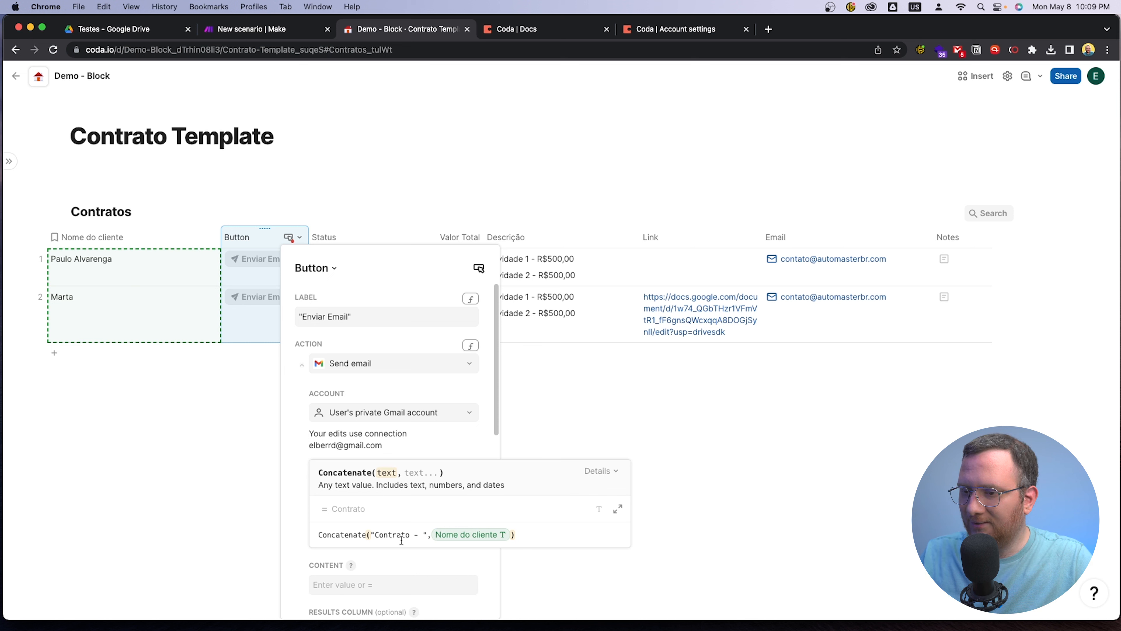
{"action": "left_click", "coordinate": [469, 448]}
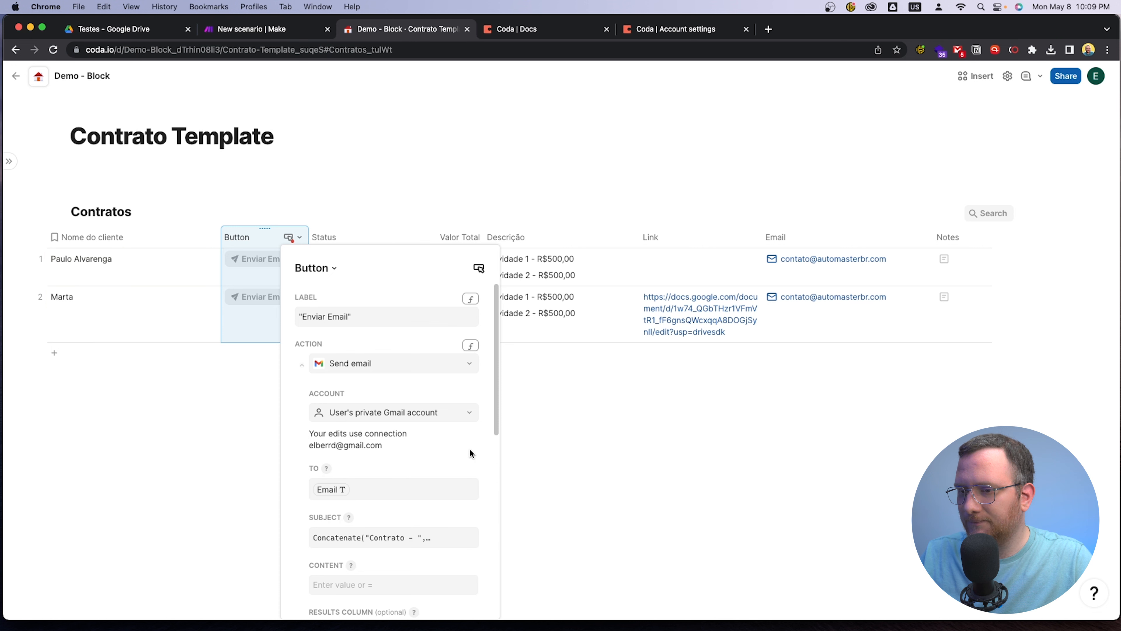
Set the email content to a formula referencing the row's Link column and review the action's settings
{"action": "left_click", "coordinate": [376, 586]}
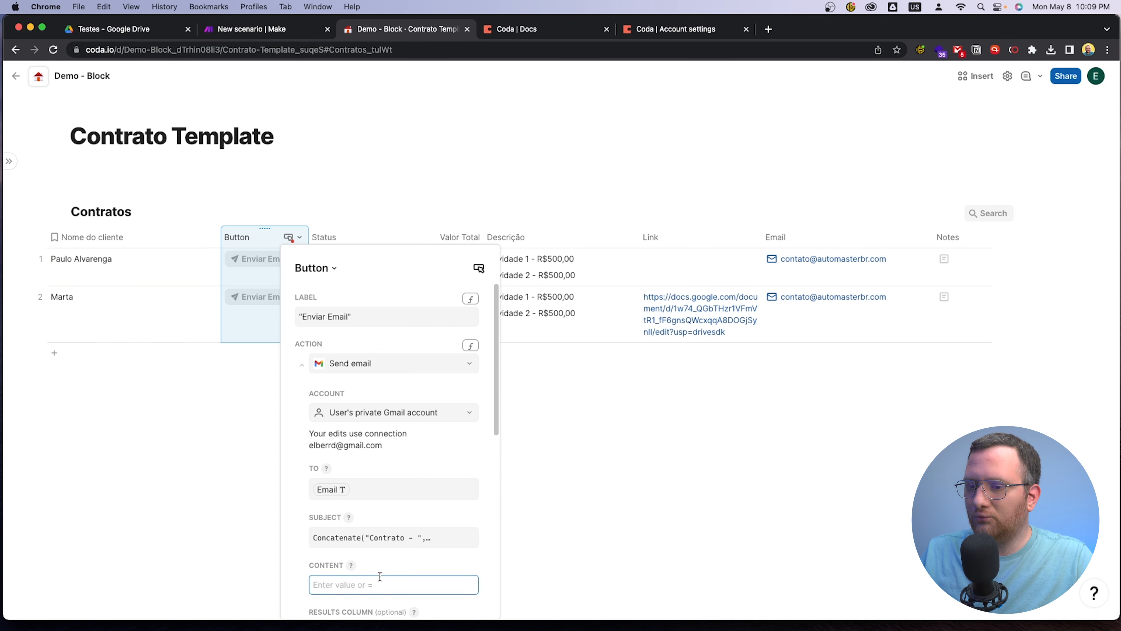
{"action": "type", "text": "="}
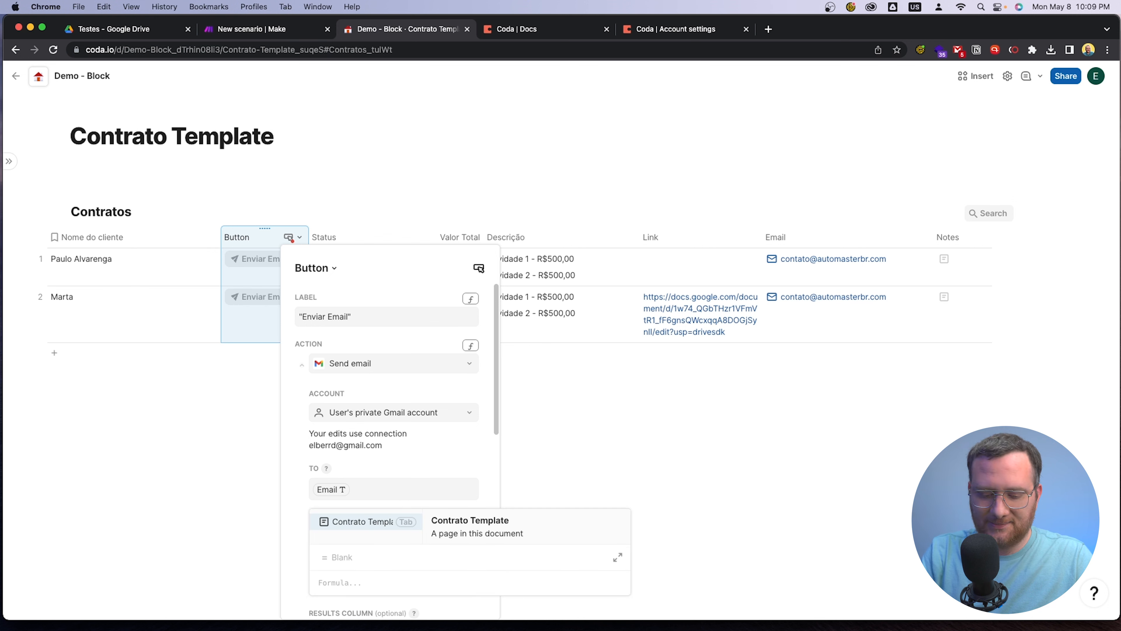
{"action": "type", "text": "link"}
{"action": "key", "text": "Tab"}
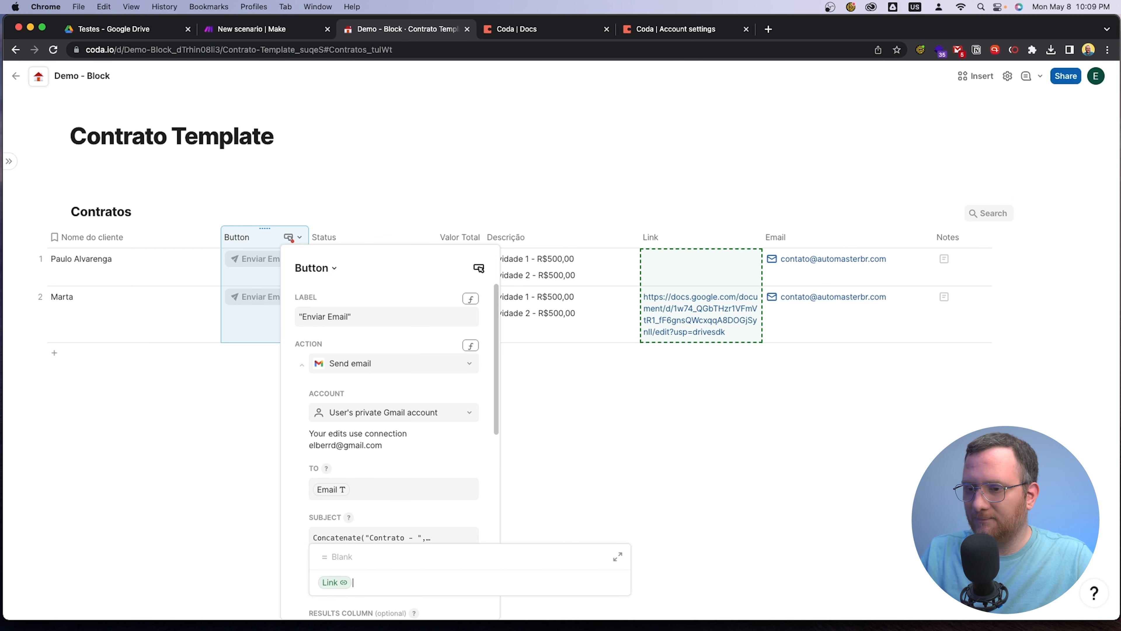
{"action": "left_click", "coordinate": [427, 448]}
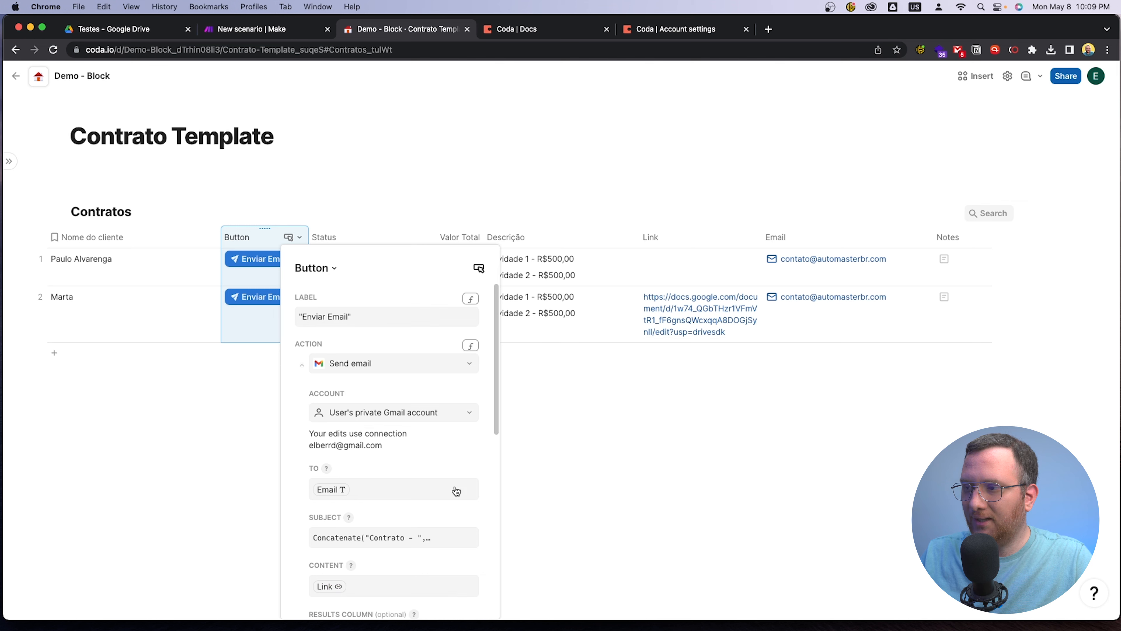
{"action": "scroll", "coordinate": [439, 537], "scroll_direction": "down", "scroll_amount": 7}
{"action": "scroll", "coordinate": [413, 495], "scroll_direction": "up", "scroll_amount": 5}
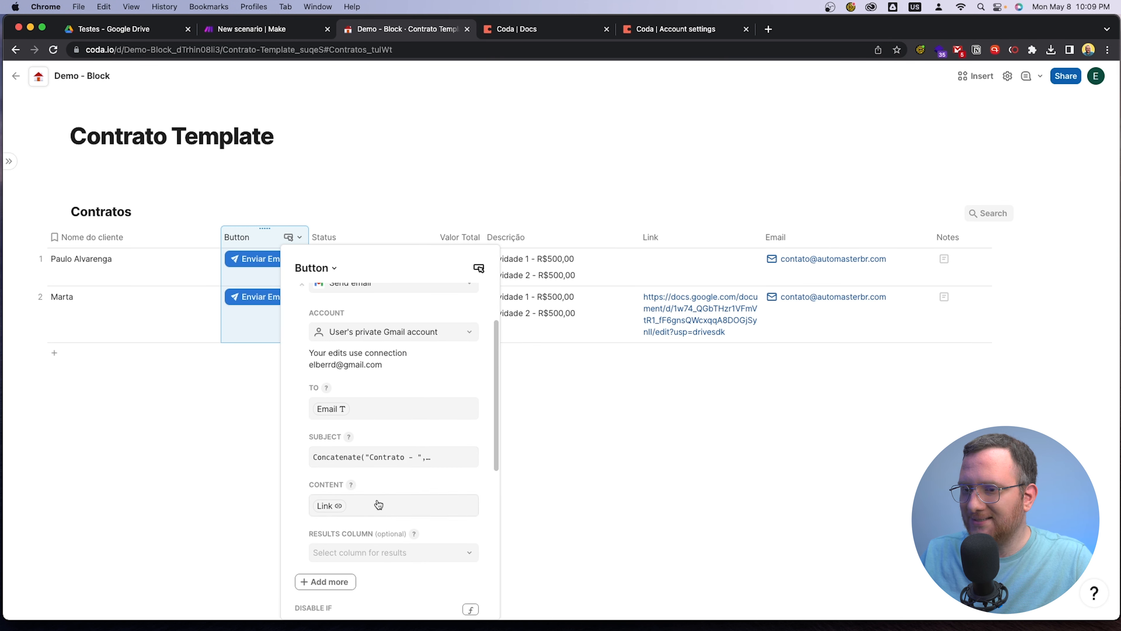
Close the button options and move the Enviar Email button column between the Email and Notes columns
{"action": "left_click", "coordinate": [536, 449]}
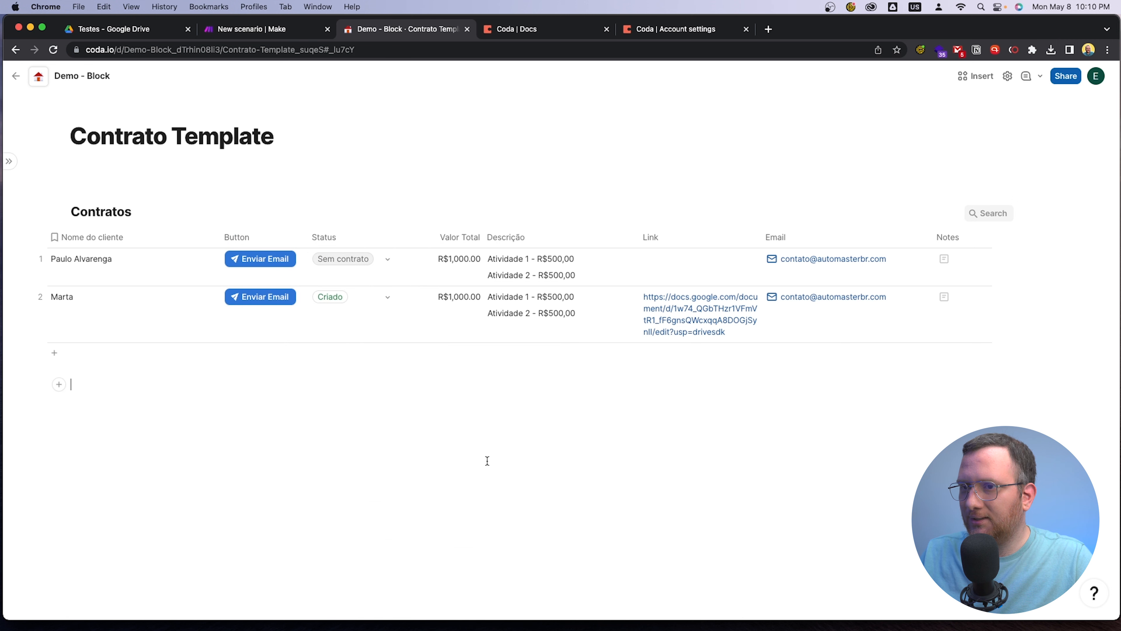
{"action": "left_click_drag", "start_coordinate": [241, 237], "coordinate": [875, 239]}
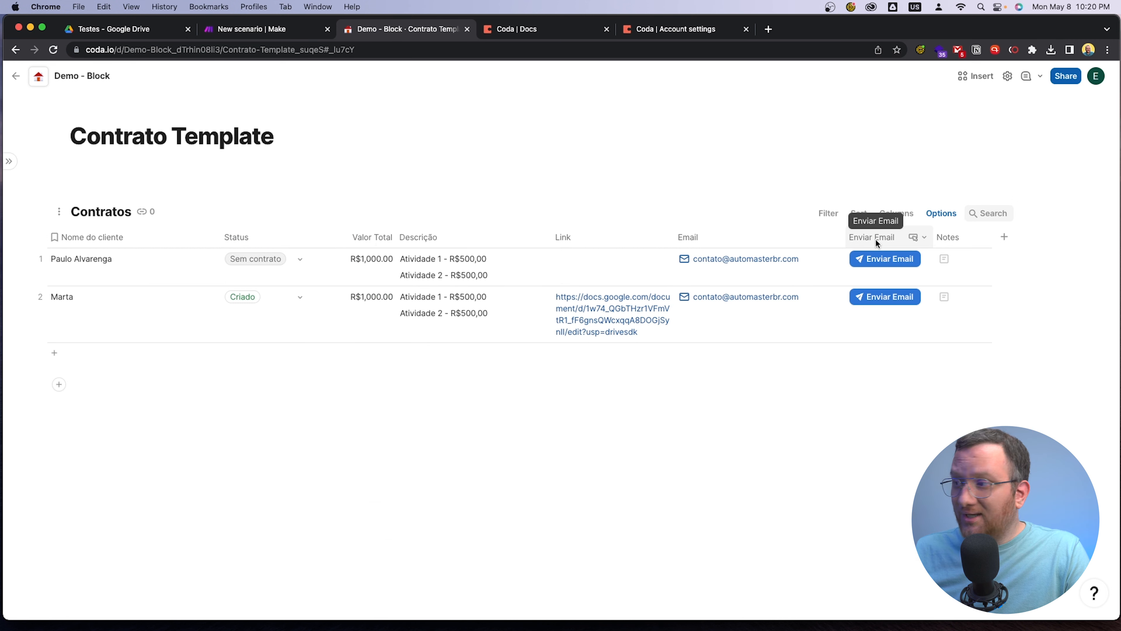
{"action": "left_click", "coordinate": [889, 263]}
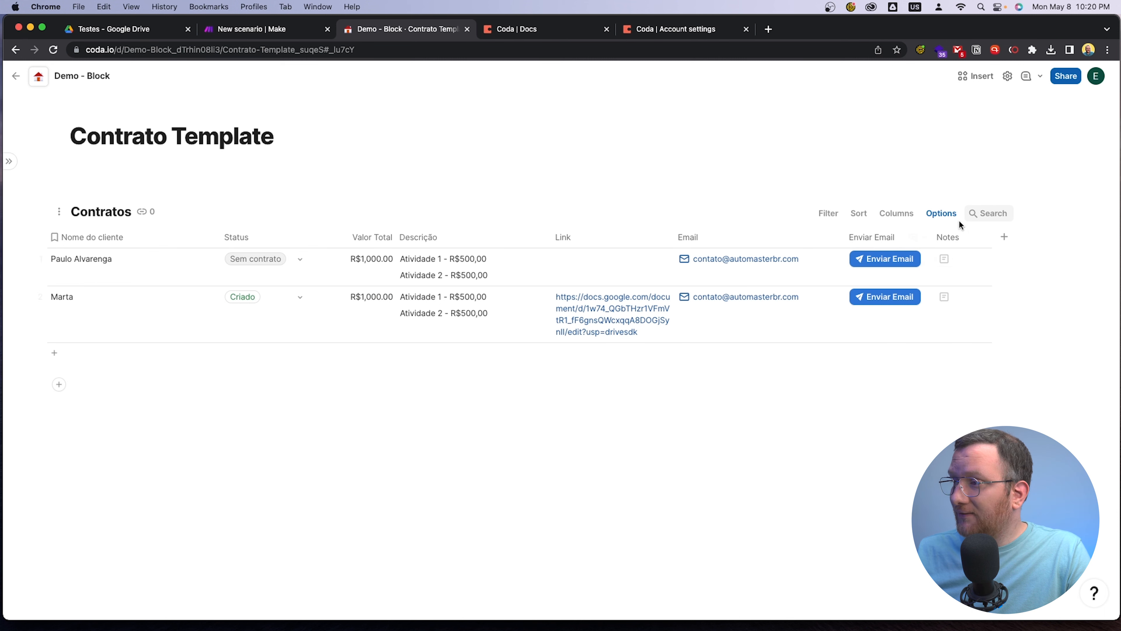
Add a new column after Notes and look up the Checkbox column type without applying it
{"action": "left_click", "coordinate": [1006, 238]}
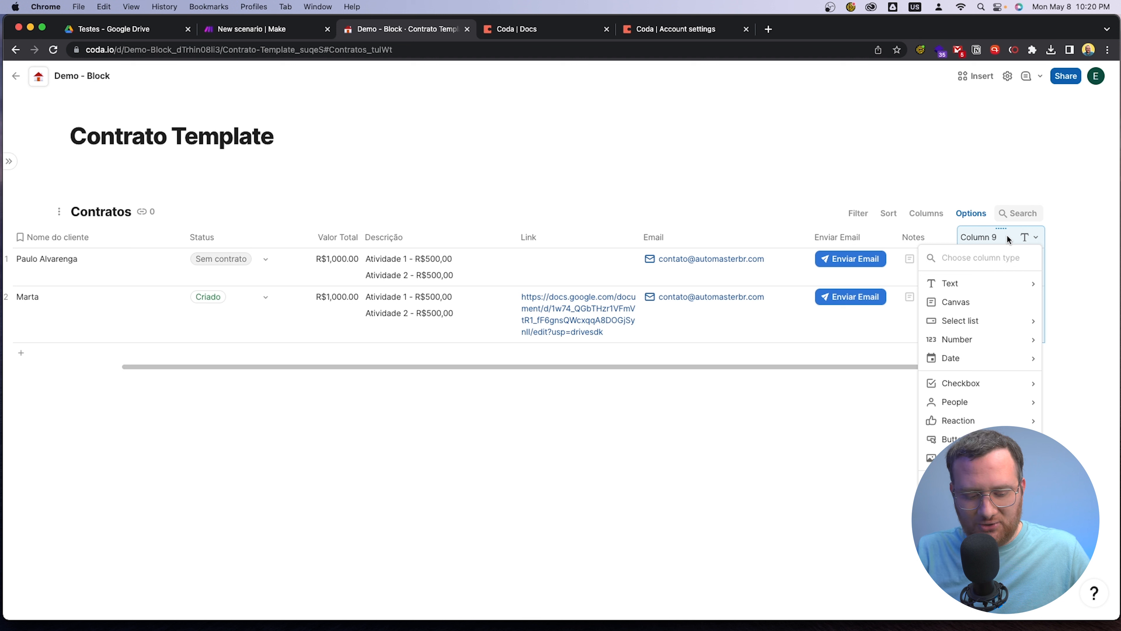
{"action": "type", "text": "che"}
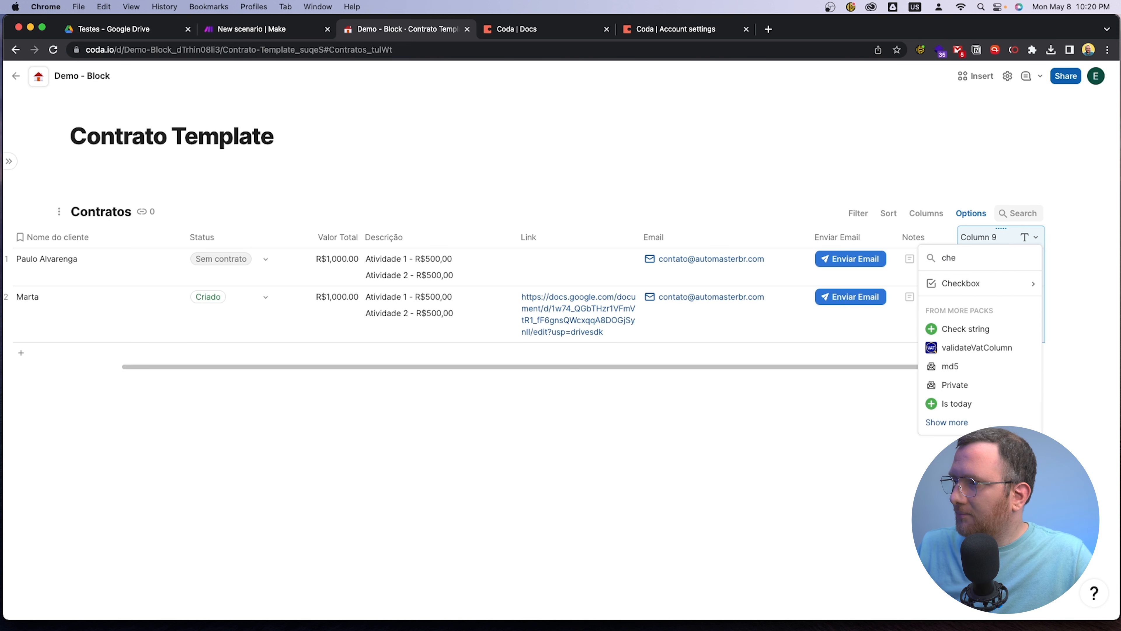
{"action": "mouse_move", "coordinate": [1027, 283]}
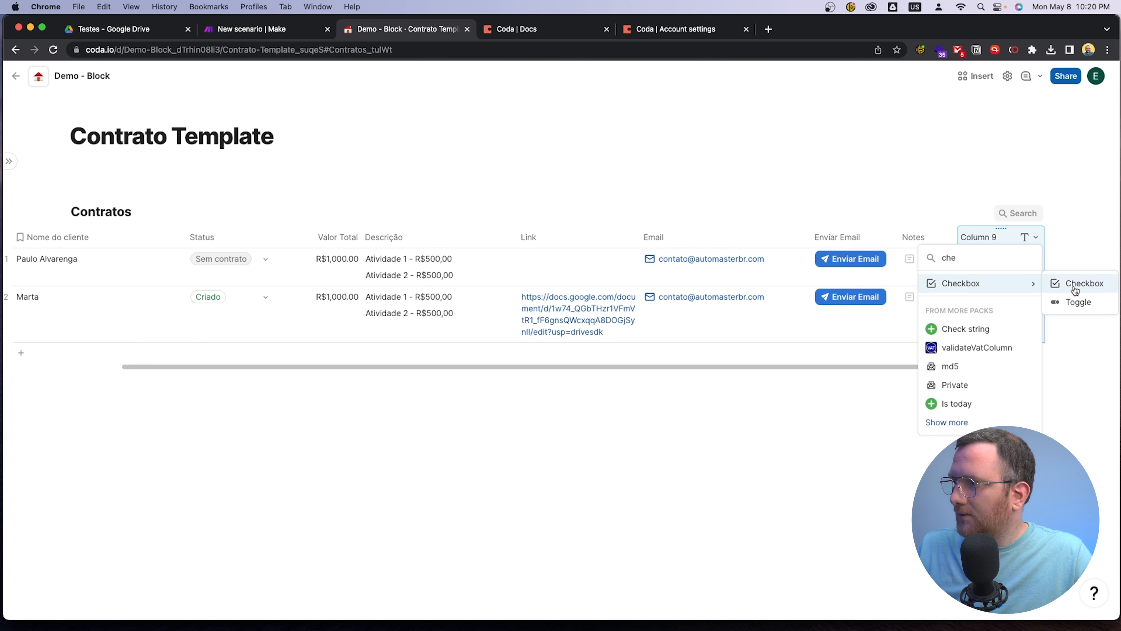
{"action": "left_click", "coordinate": [849, 470]}
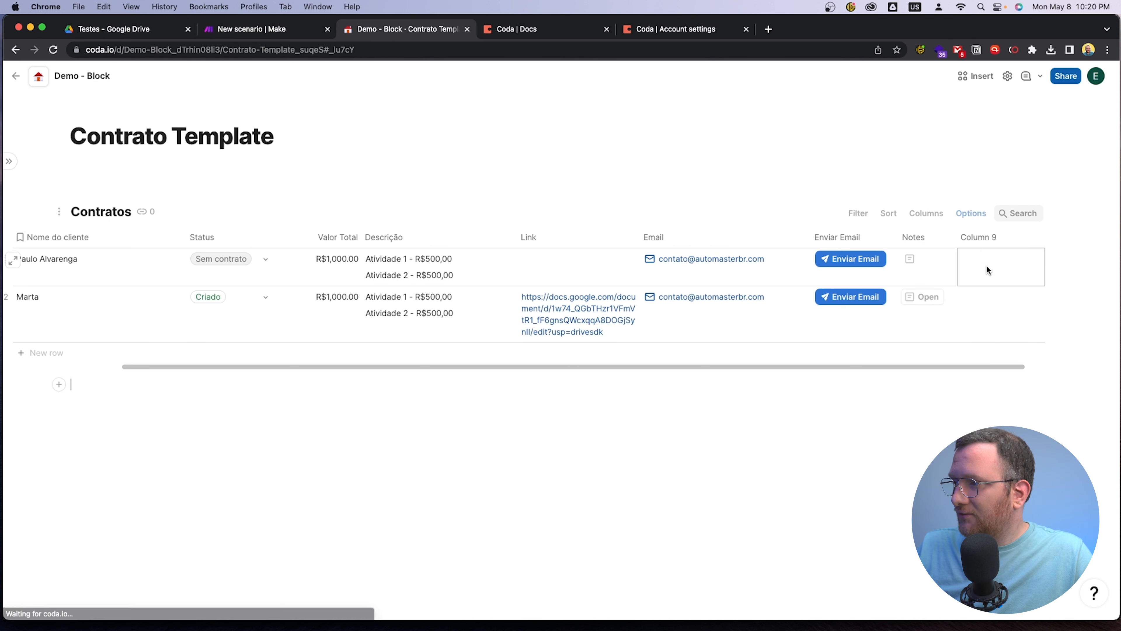
Send the contract email from the second row's Enviar Email button and switch to the Zoho Mail inbox in Safari
{"action": "left_click", "coordinate": [847, 302]}
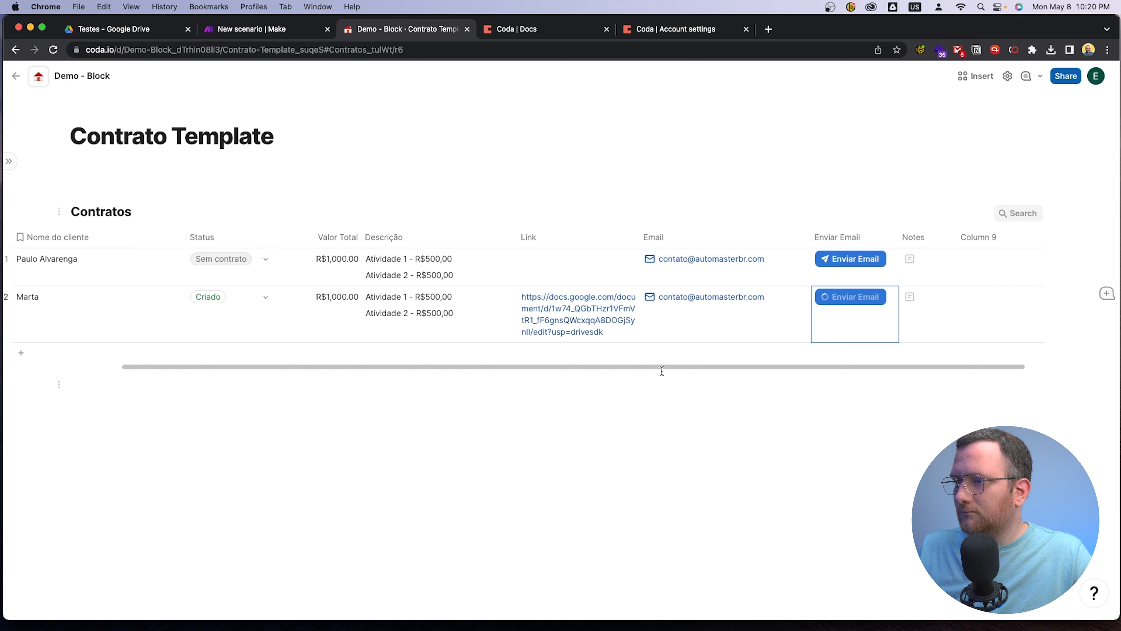
{"action": "left_click_drag", "start_coordinate": [662, 366], "coordinate": [539, 370]}
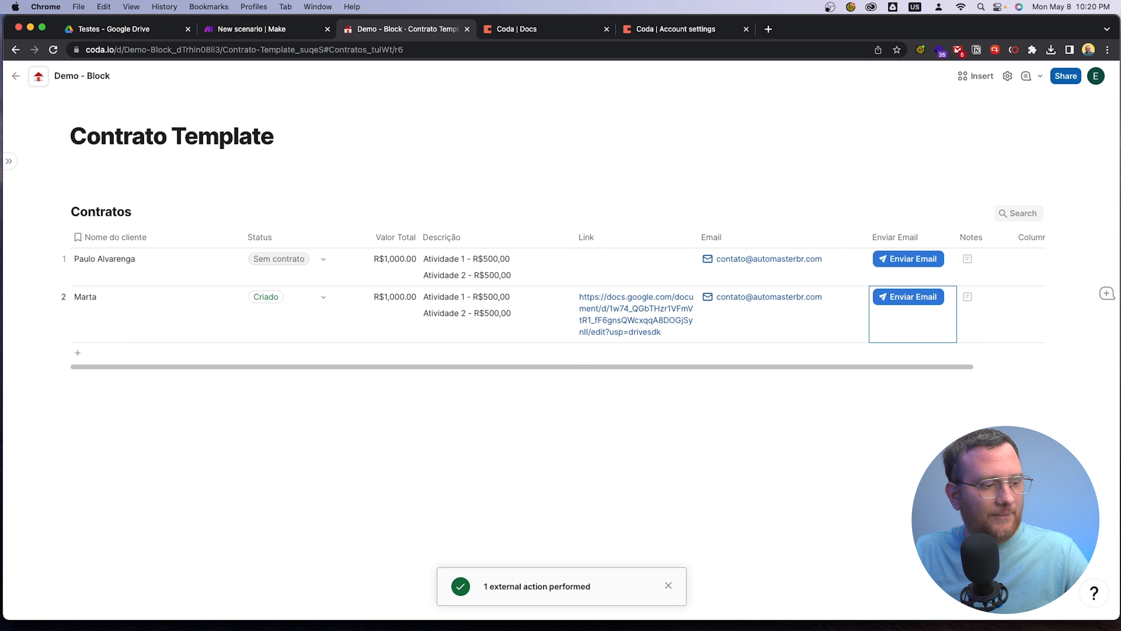
{"action": "key", "text": "super+Tab"}
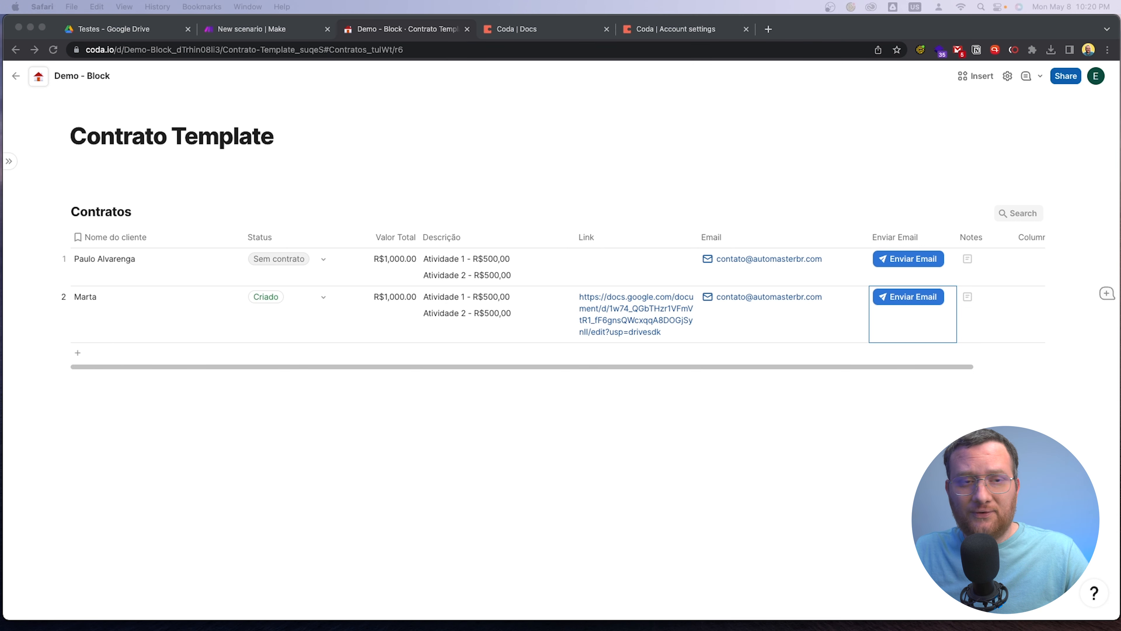
{"action": "left_click_drag", "start_coordinate": [0, 91], "coordinate": [279, 51]}
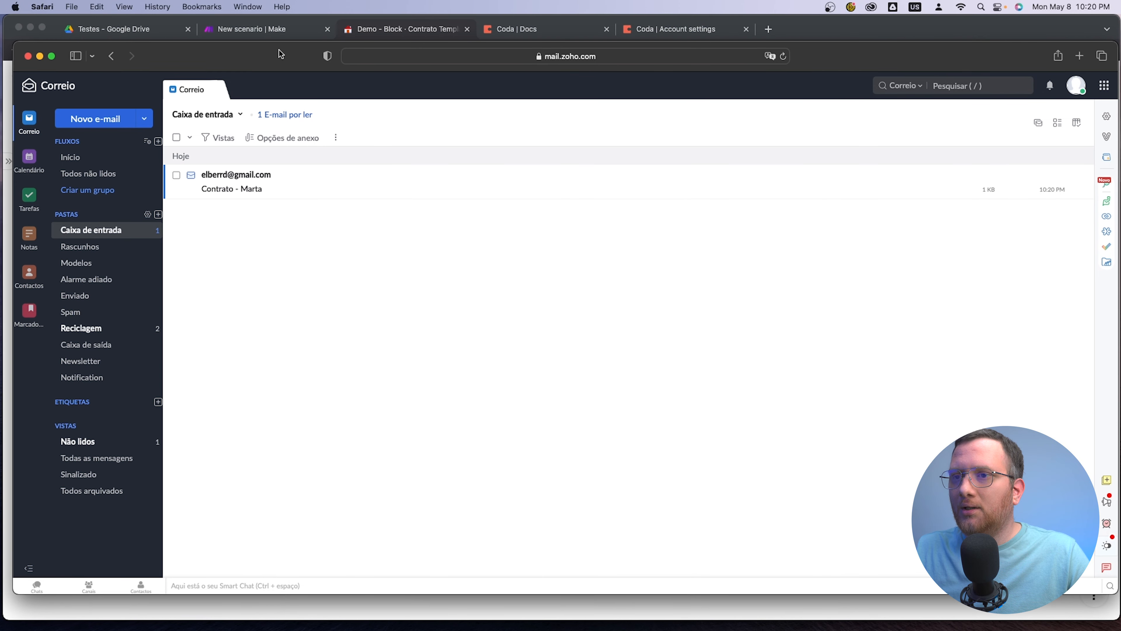
Open the received contract email and its Google Docs link to check them, and return to the Coda document
{"action": "left_click", "coordinate": [289, 188]}
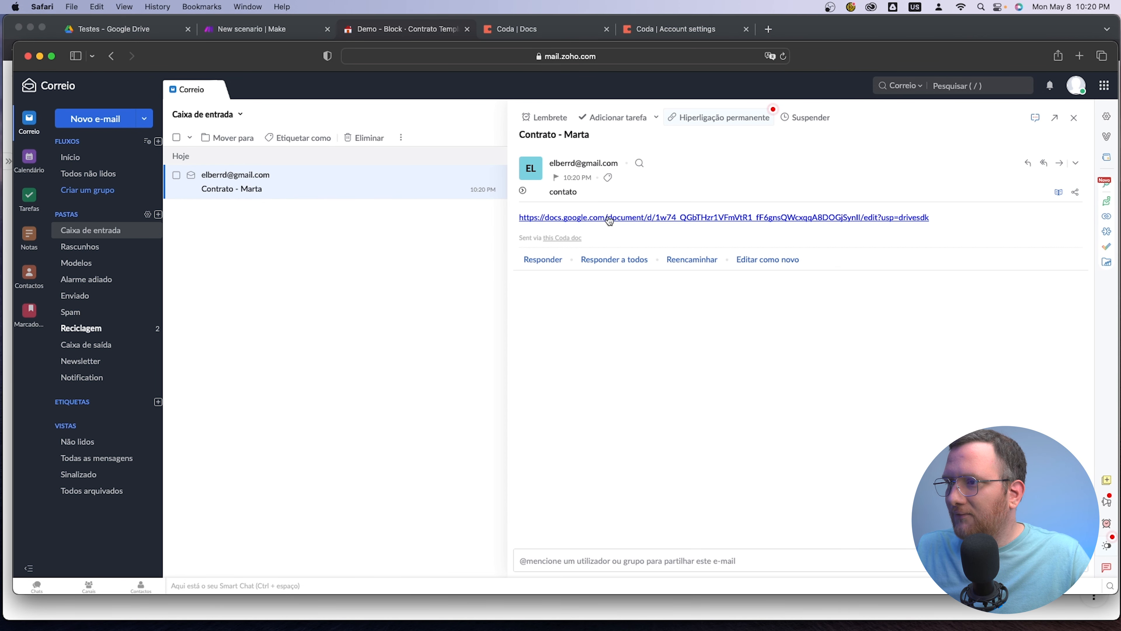
{"action": "left_click", "coordinate": [654, 219]}
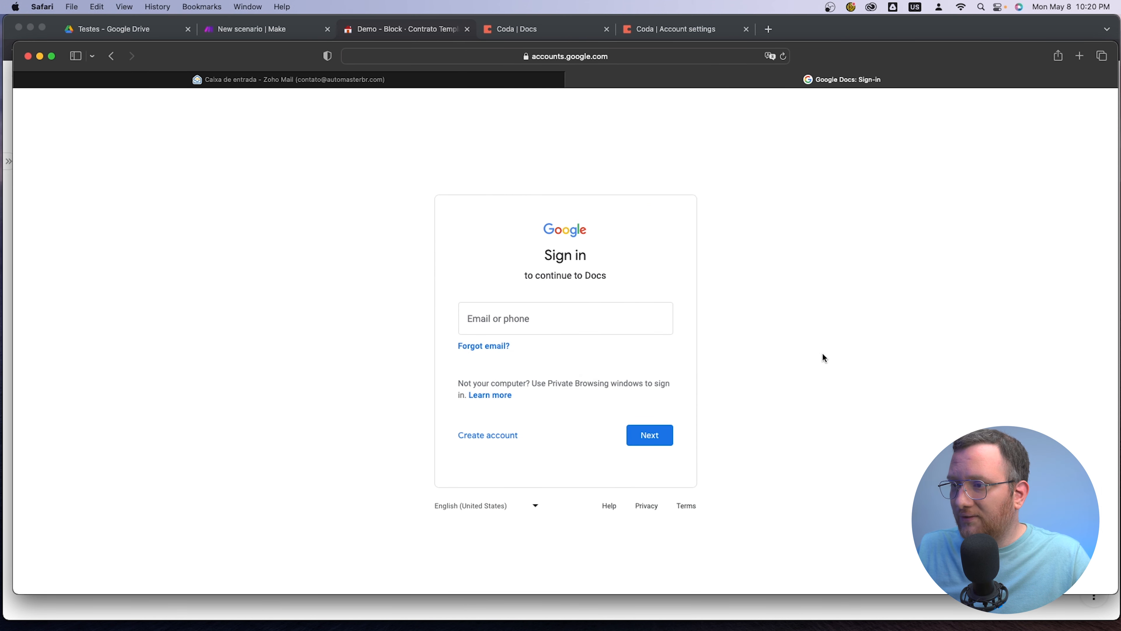
{"action": "left_click", "coordinate": [572, 80]}
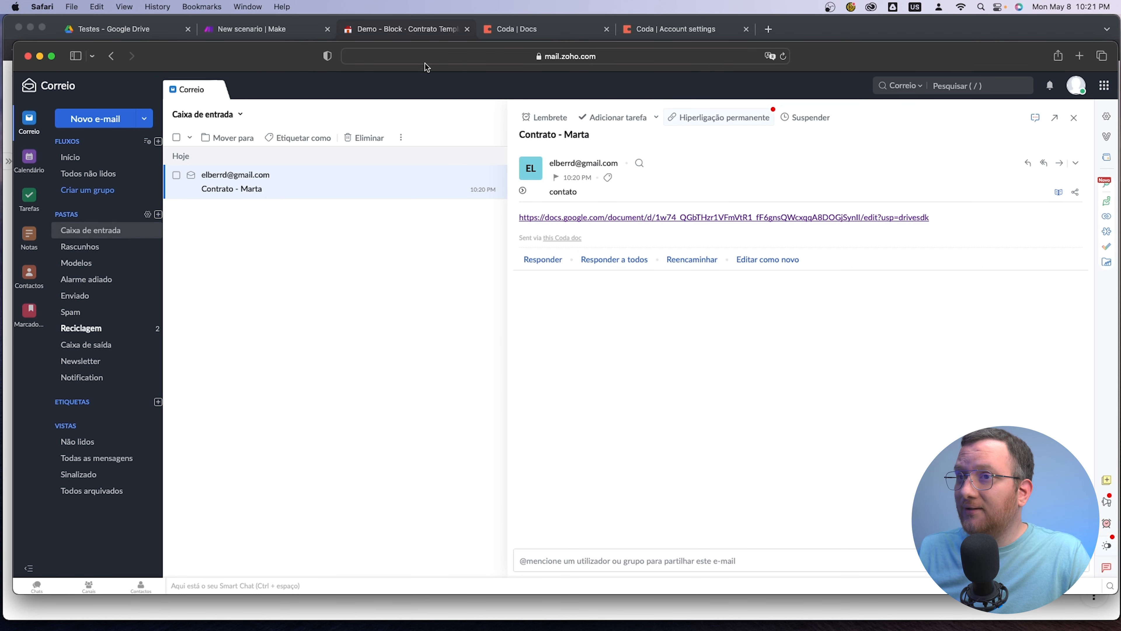
{"action": "left_click_drag", "start_coordinate": [210, 57], "coordinate": [0, 44]}
{"action": "left_click", "coordinate": [574, 406]}
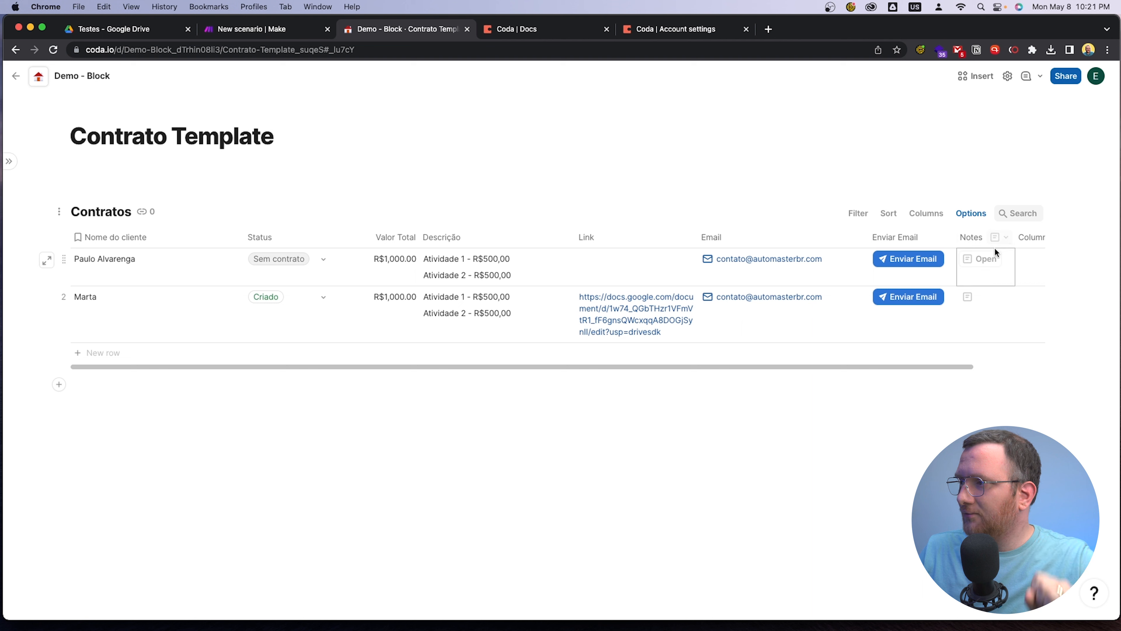
Rename the new last column, Column 9, as Enviado
{"action": "left_click", "coordinate": [1031, 238]}
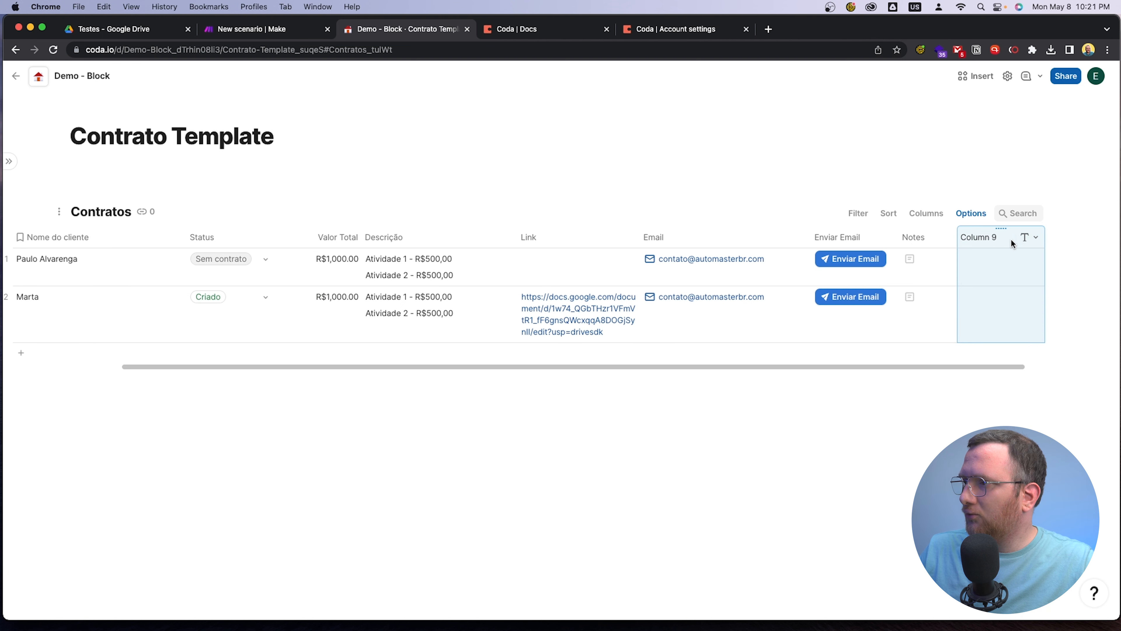
{"action": "left_click", "coordinate": [999, 238]}
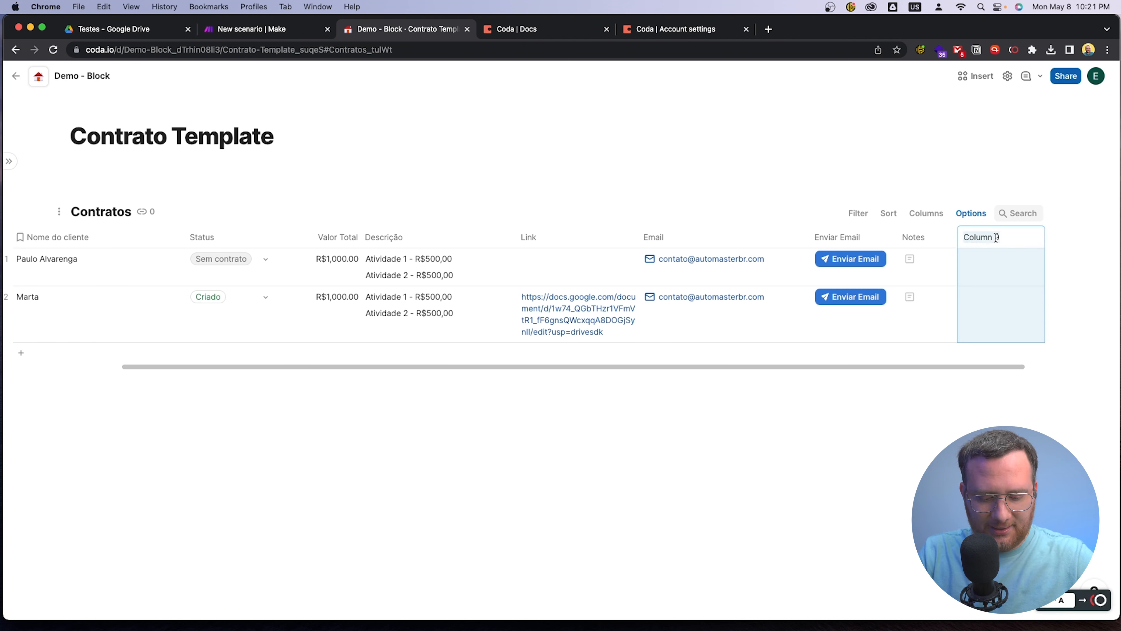
{"action": "type", "text": "Enviado"}
{"action": "key", "text": "Return"}
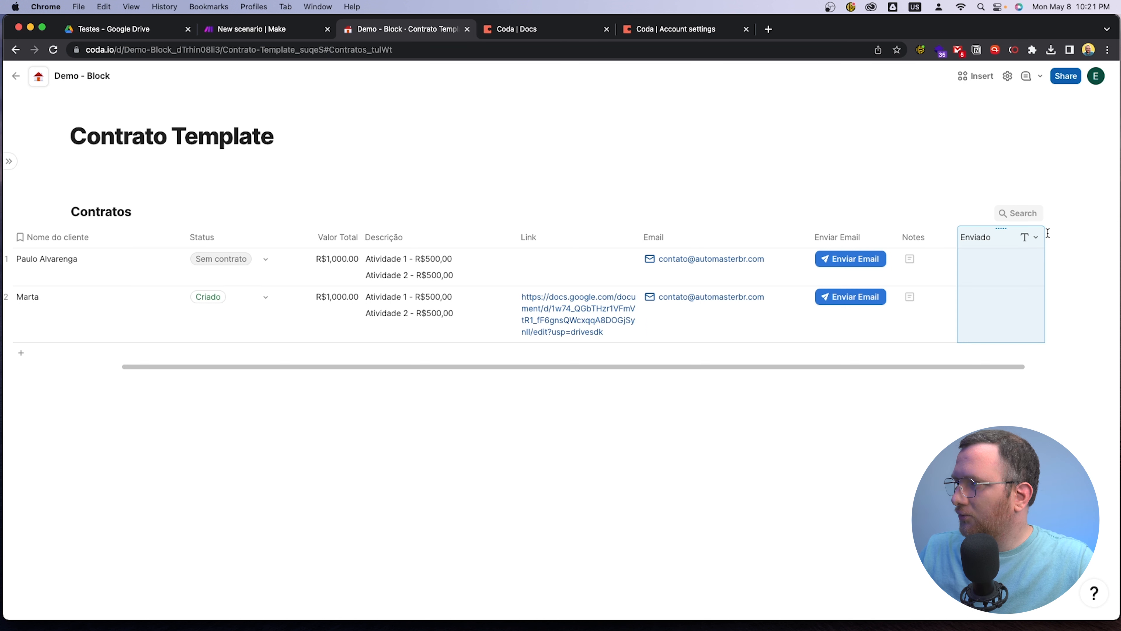
Set the Enviado column's type to Checkbox and move it between the Enviar Email and Notes columns
{"action": "left_click", "coordinate": [1036, 238]}
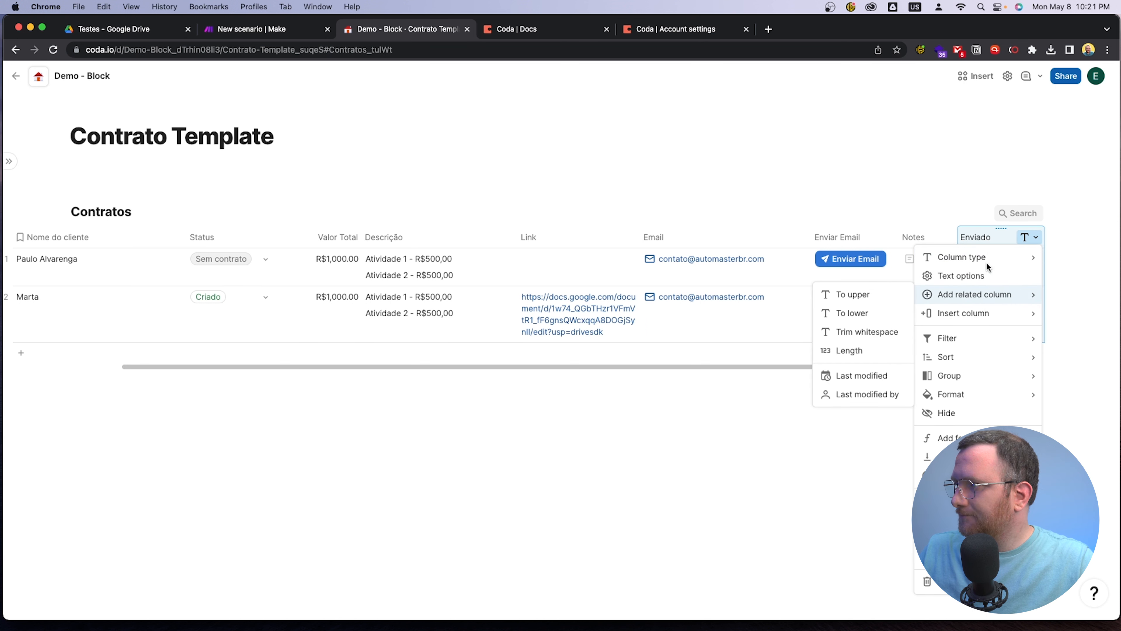
{"action": "mouse_move", "coordinate": [987, 257]}
{"action": "mouse_move", "coordinate": [850, 392]}
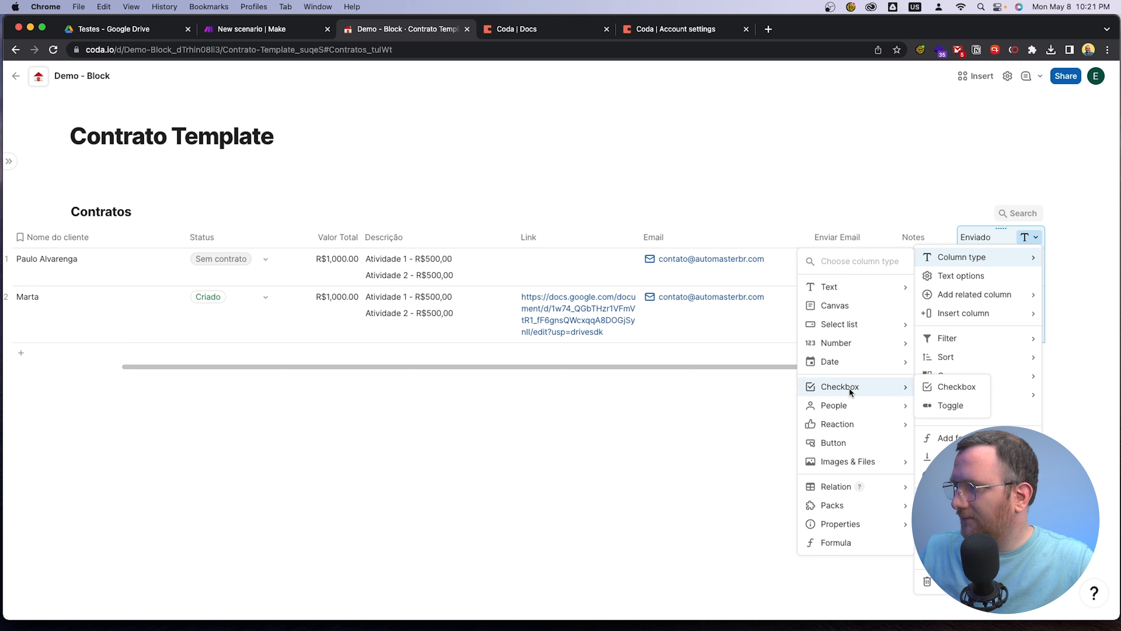
{"action": "left_click", "coordinate": [936, 393]}
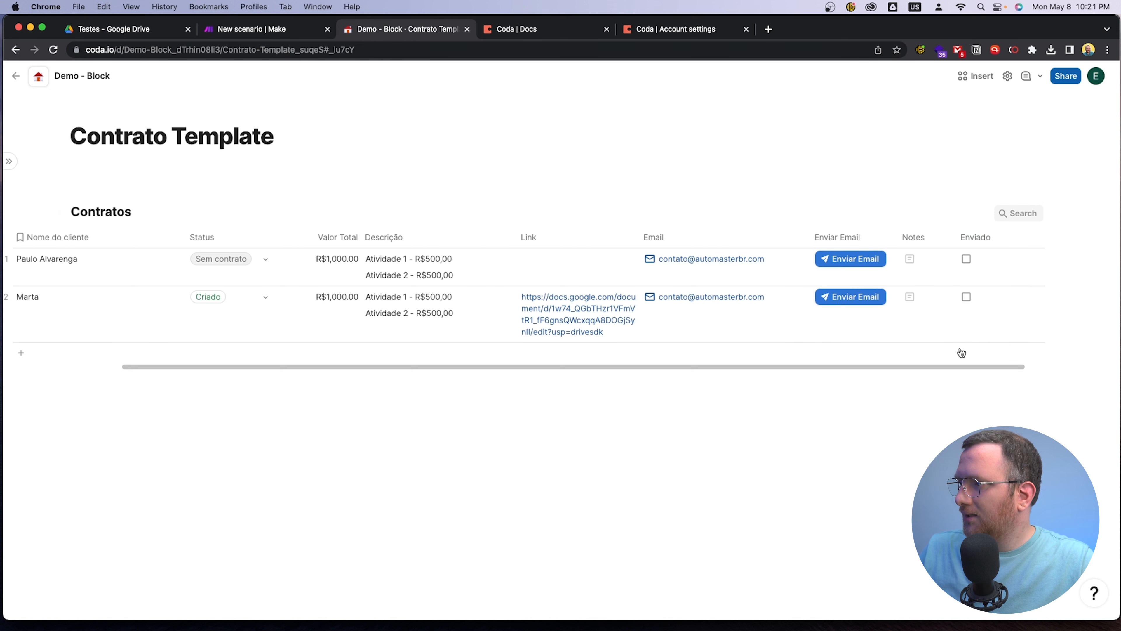
{"action": "left_click_drag", "start_coordinate": [985, 239], "coordinate": [918, 241]}
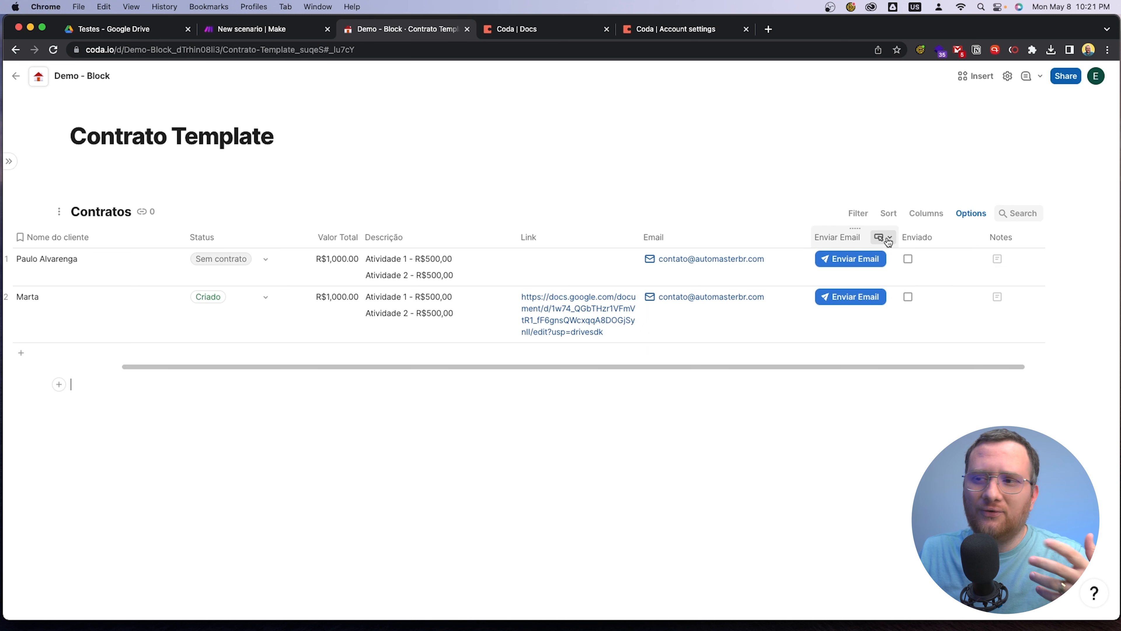
{"action": "left_click", "coordinate": [888, 239]}
{"action": "left_click", "coordinate": [910, 276]}
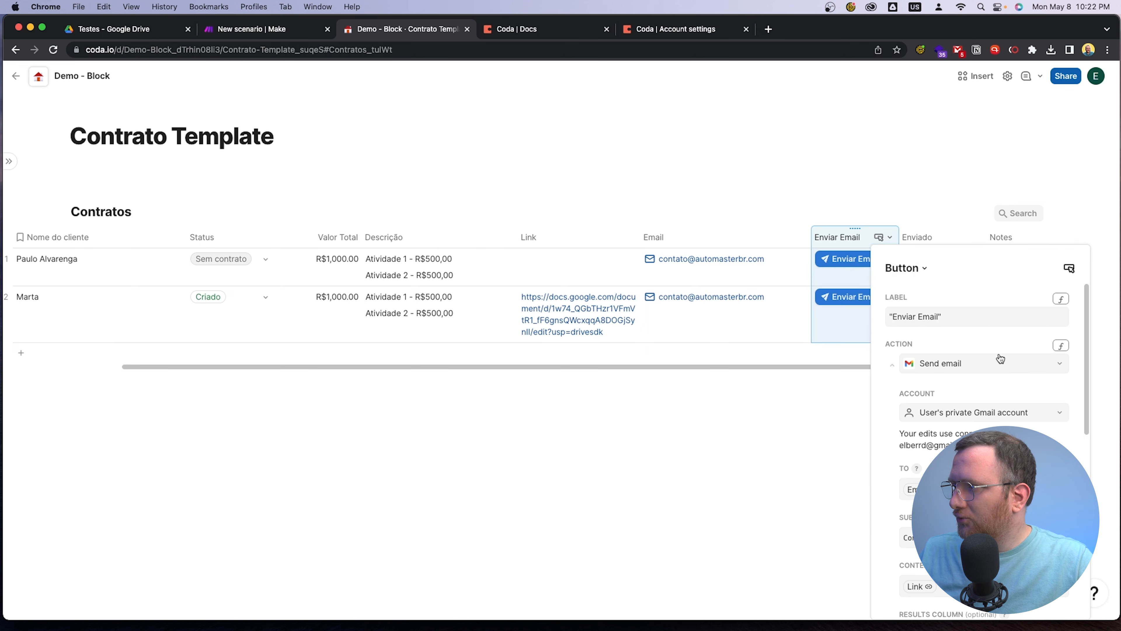
{"action": "left_click", "coordinate": [832, 409]}
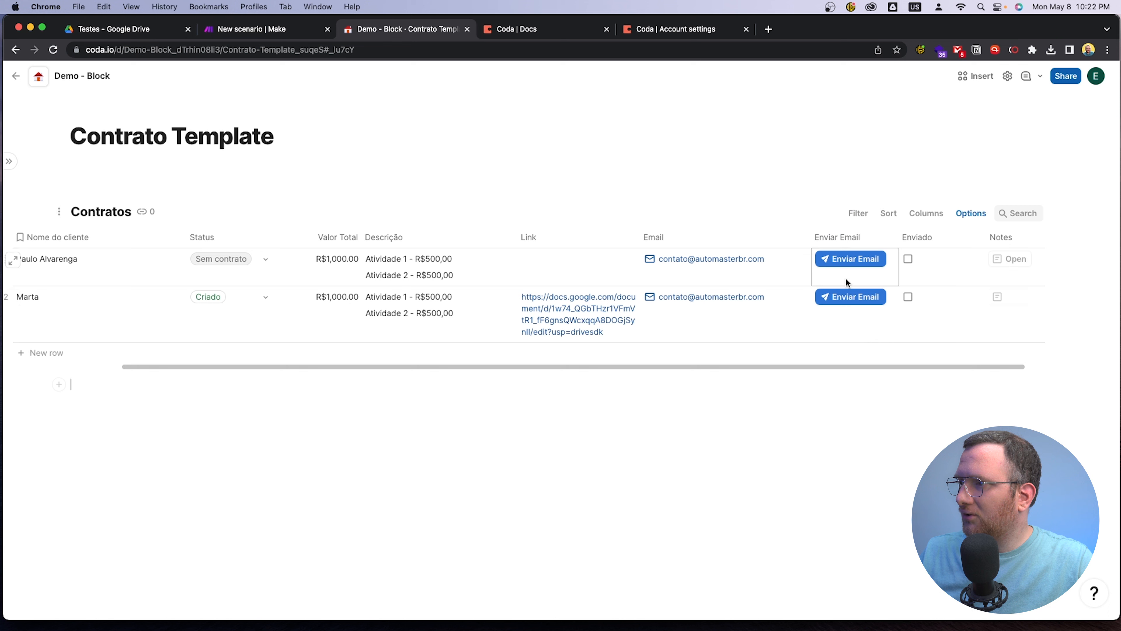
Move the Enviar Email column between Valor Total and Descrição and open its action as a formula in the expanded editor
{"action": "left_click_drag", "start_coordinate": [845, 236], "coordinate": [411, 243]}
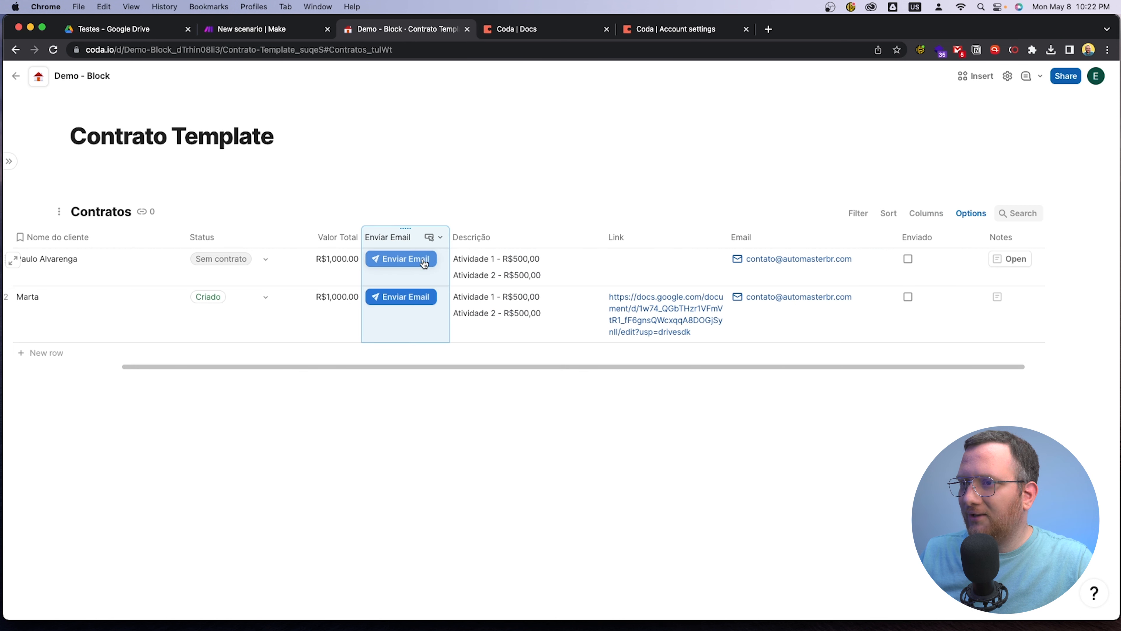
{"action": "left_click", "coordinate": [441, 239]}
{"action": "left_click", "coordinate": [508, 275]}
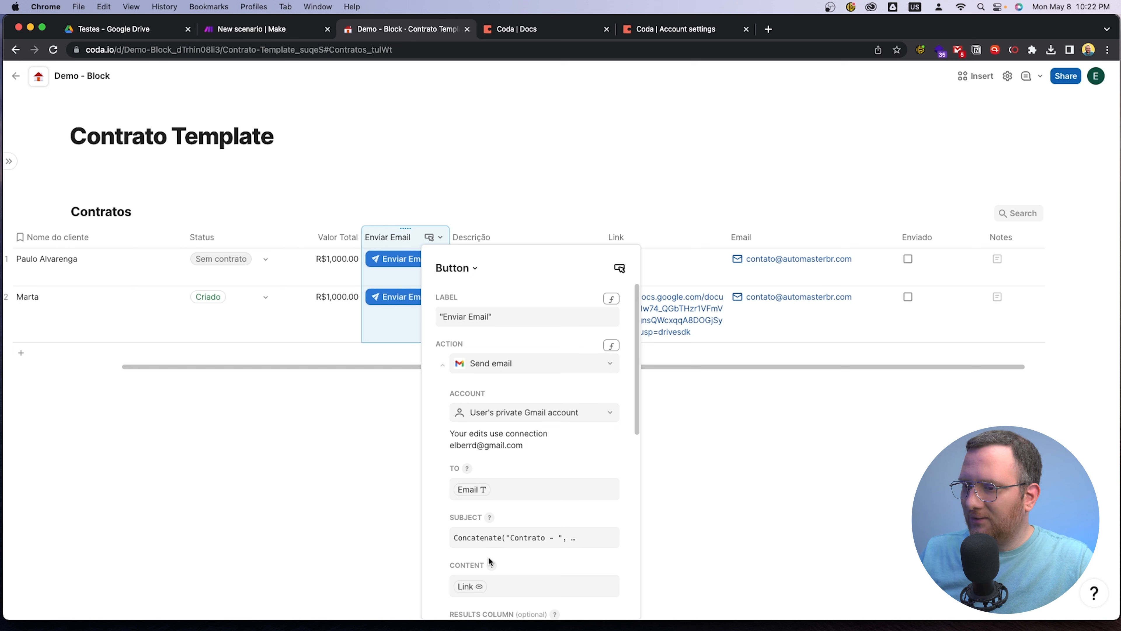
{"action": "left_click", "coordinate": [612, 345]}
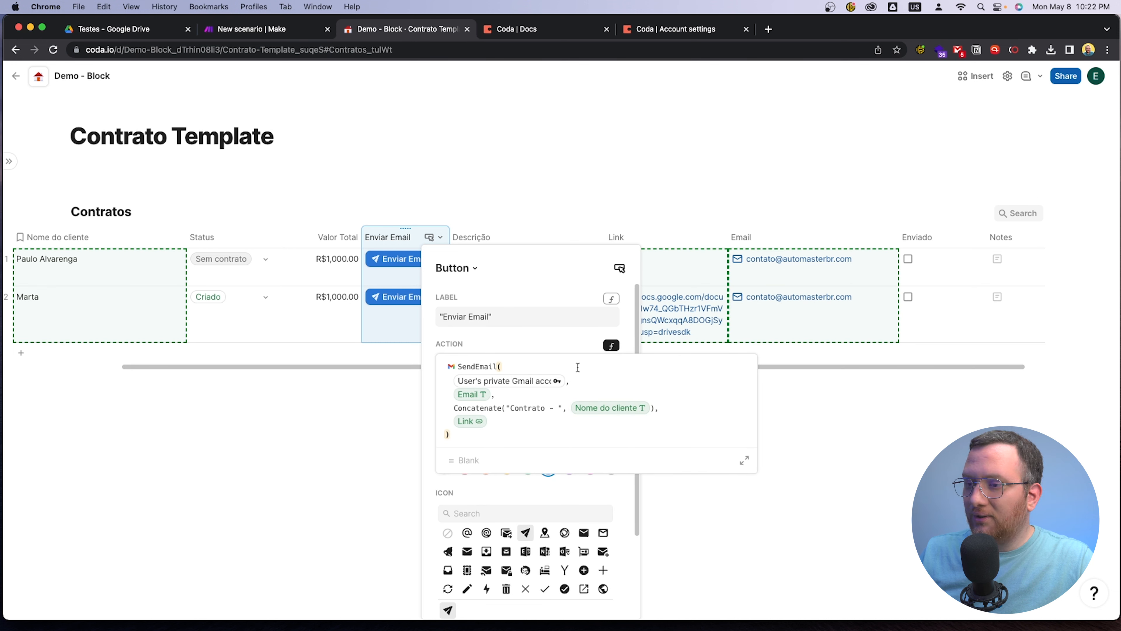
{"action": "left_click", "coordinate": [745, 460]}
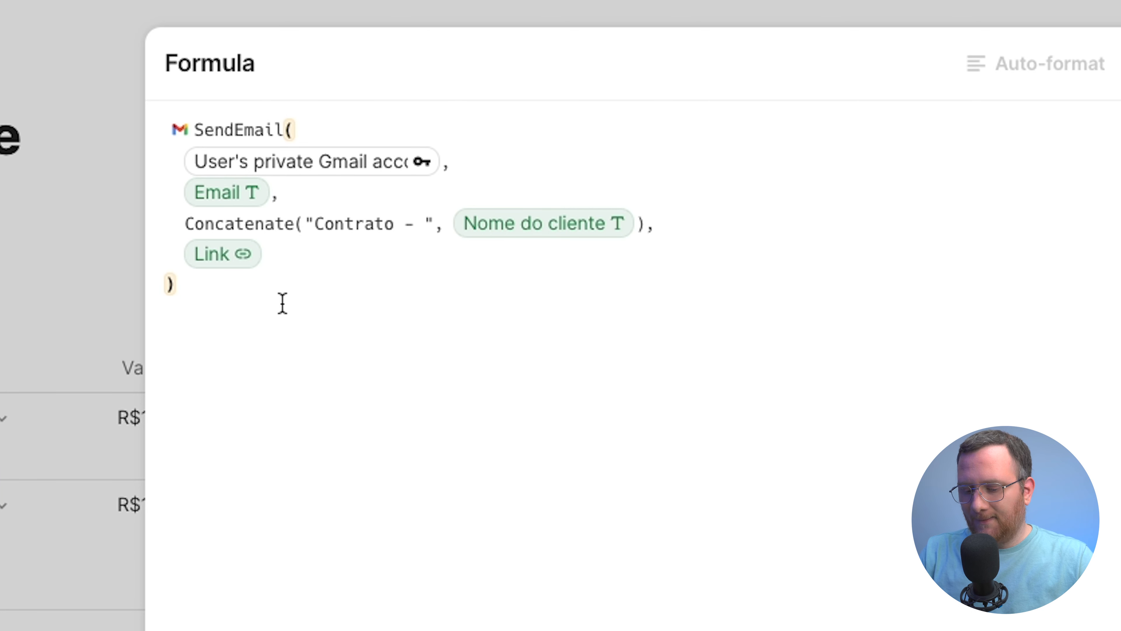
Add a runActions() call two lines below the SendEmail formula
{"action": "key", "text": "Return"}
{"action": "key", "text": "Return"}
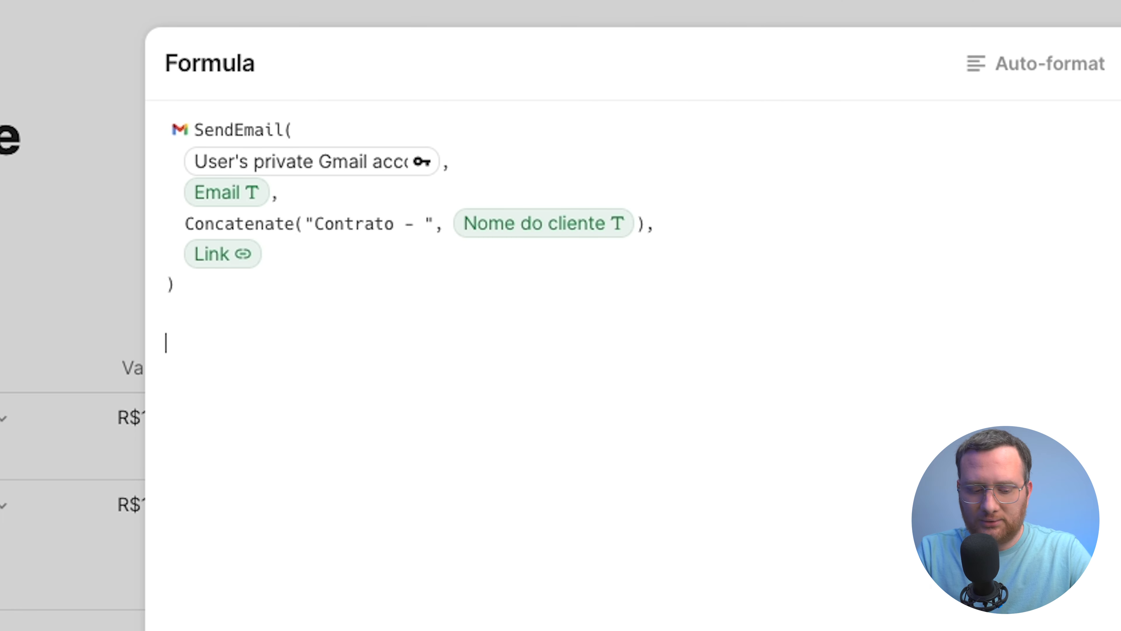
{"action": "type", "text": "runActions("}
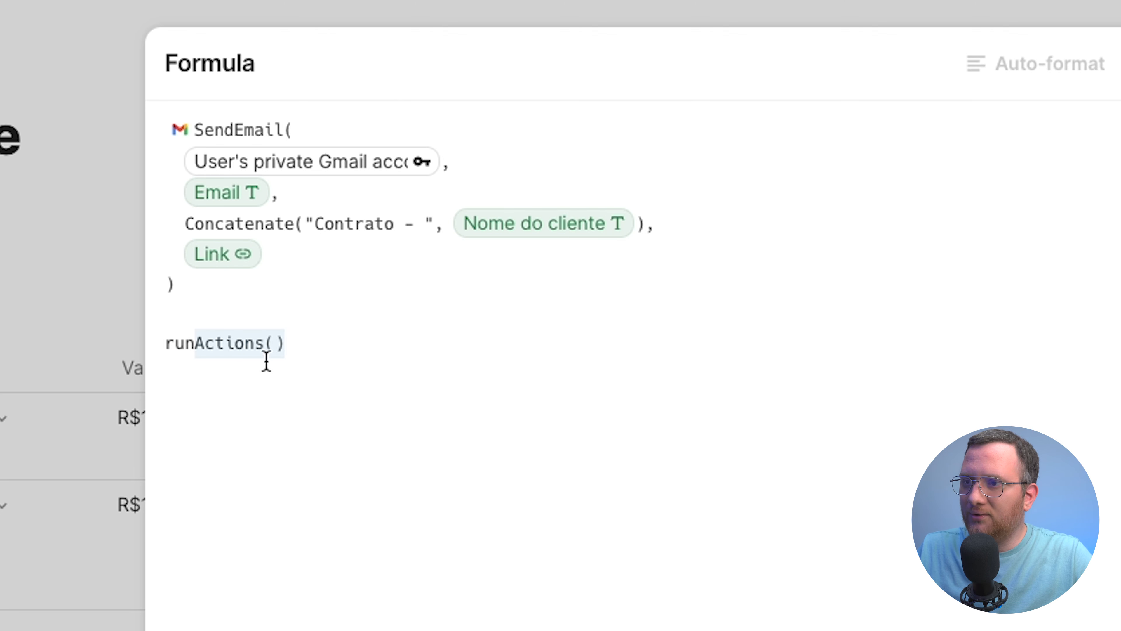
{"action": "left_click", "coordinate": [292, 345]}
Move the whole SendEmail formula inside the runActions() parentheses and remove the blank lines above it
{"action": "left_click_drag", "start_coordinate": [204, 291], "coordinate": [167, 128]}
{"action": "key", "text": "ctrl+c"}
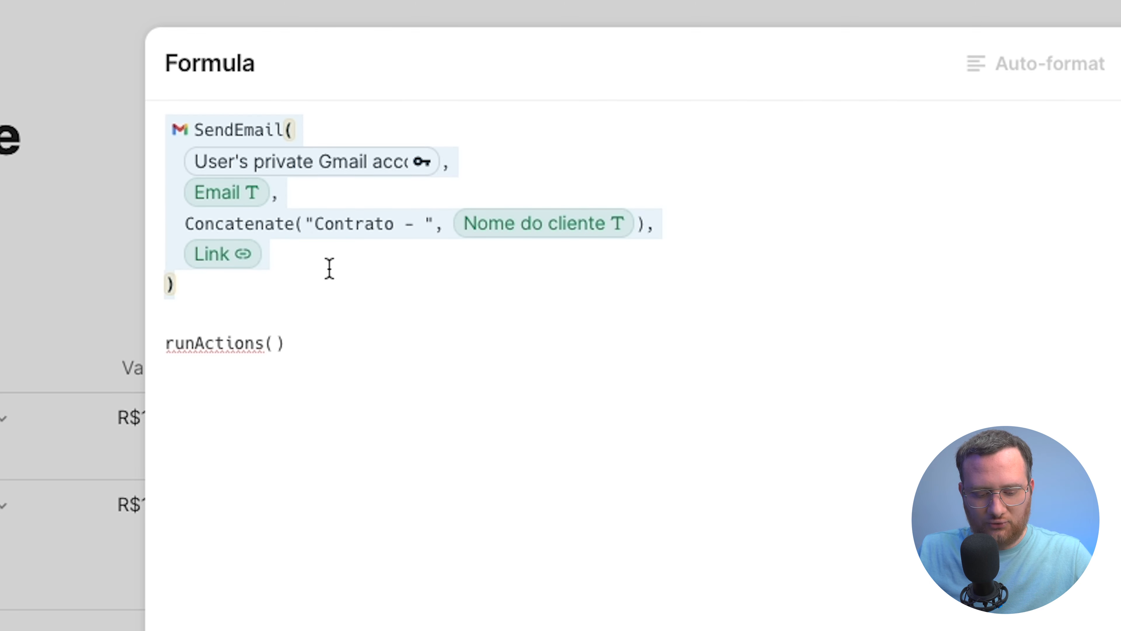
{"action": "key", "text": "BackSpace"}
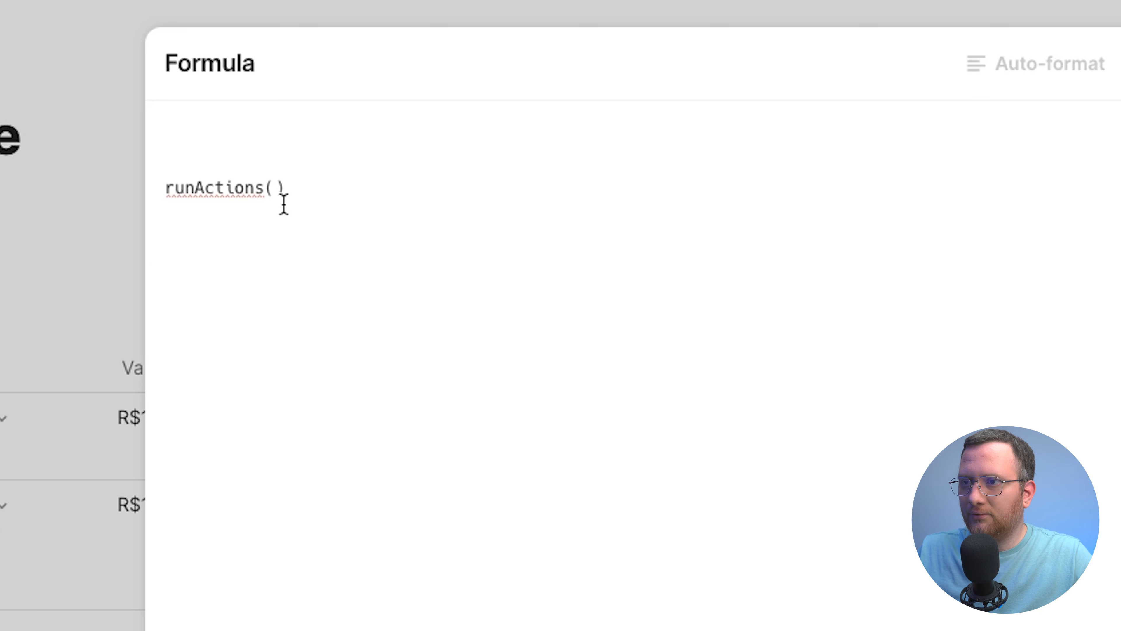
{"action": "left_click", "coordinate": [276, 187]}
{"action": "key", "text": "ctrl+v"}
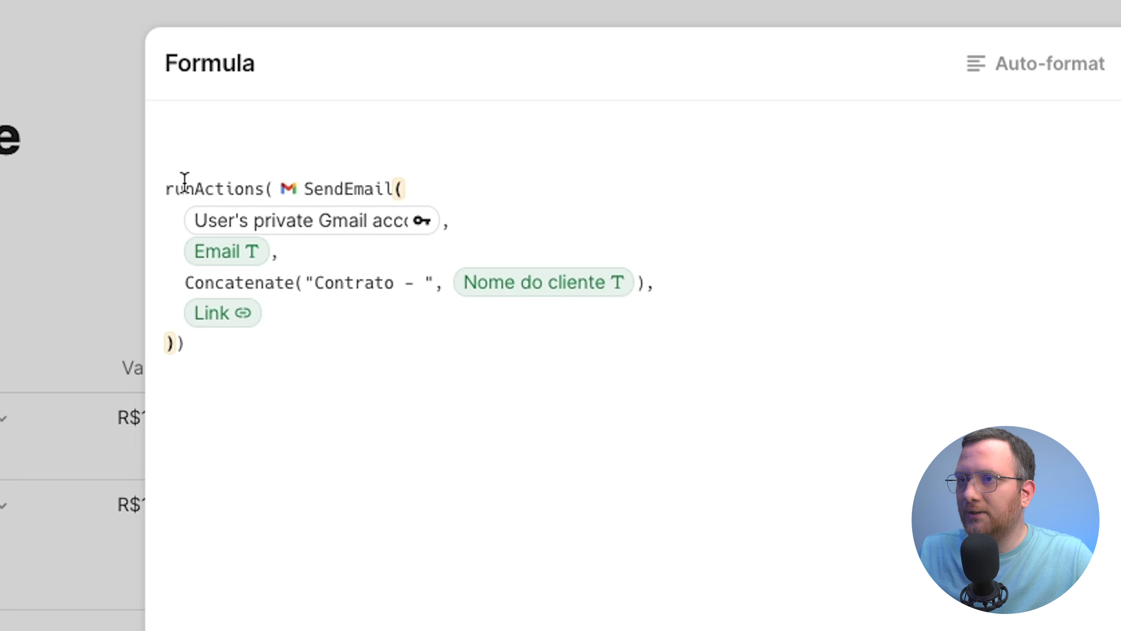
{"action": "left_click", "coordinate": [165, 188]}
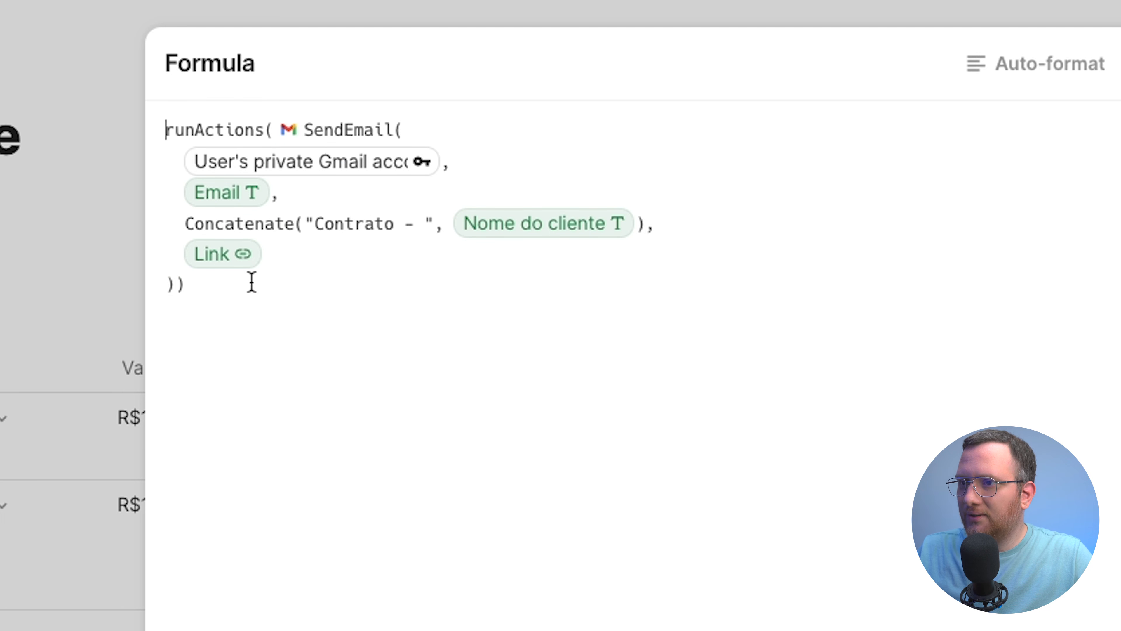
{"action": "left_click", "coordinate": [175, 285]}
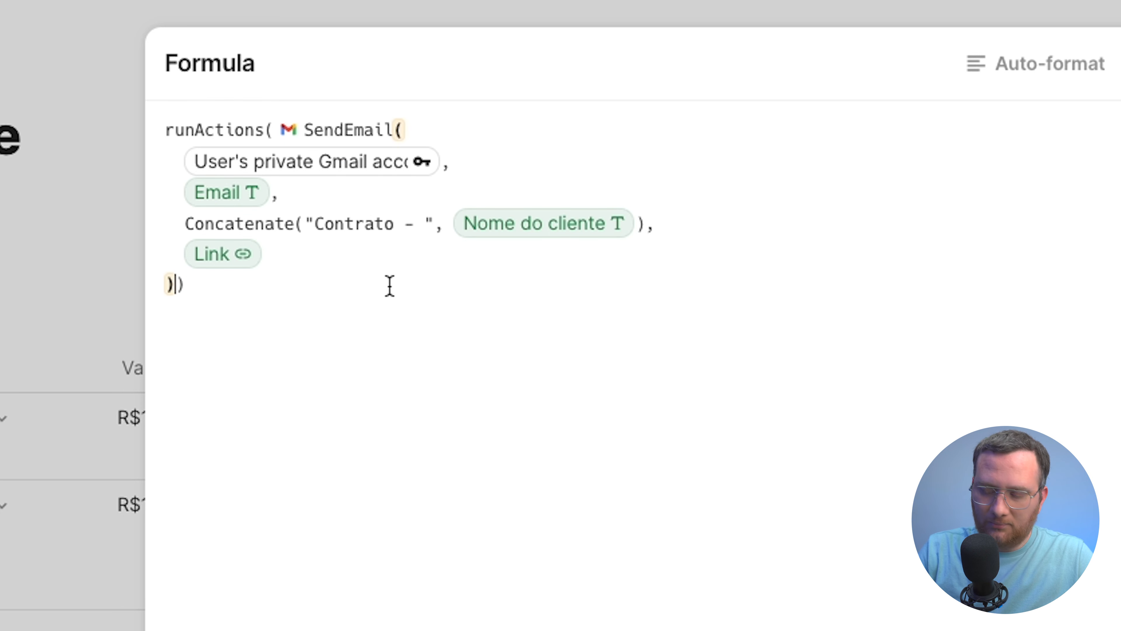
Add a ModifyRows() call after SendEmail inside runActions(), with thisRow as its row argument
{"action": "type", "text": ","}
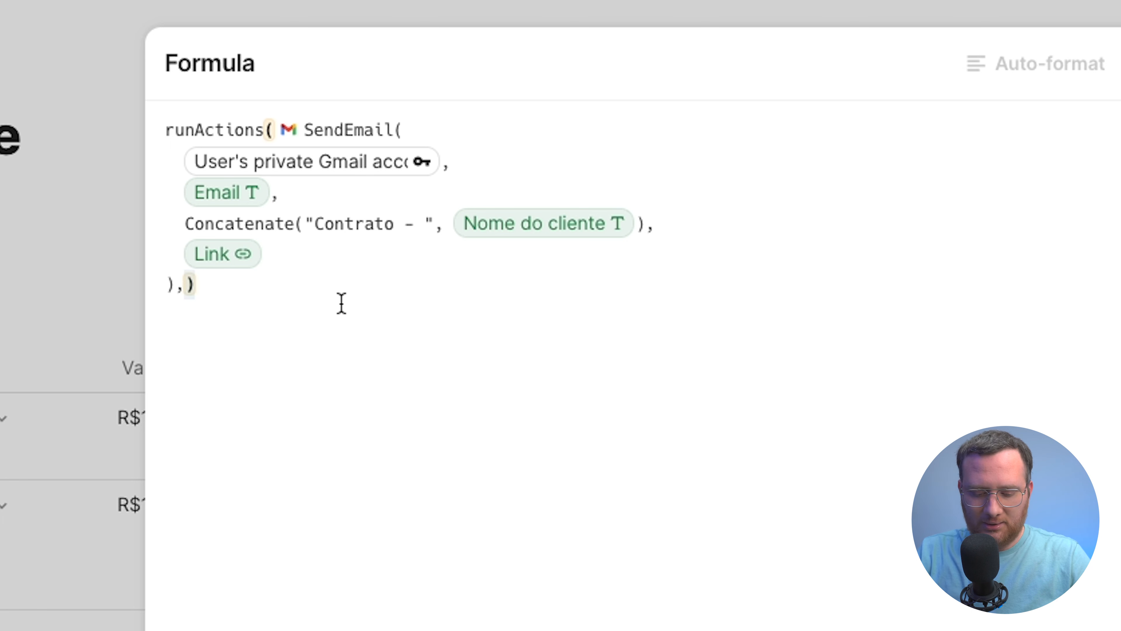
{"action": "type", "text": "modifyRows("}
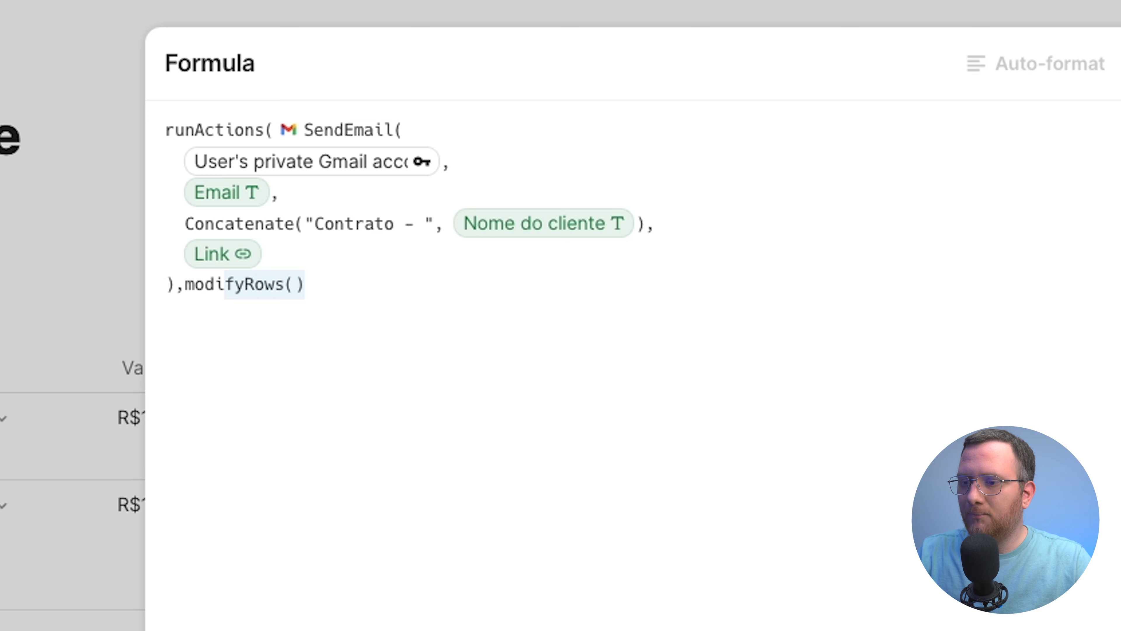
{"action": "key", "text": "Tab"}
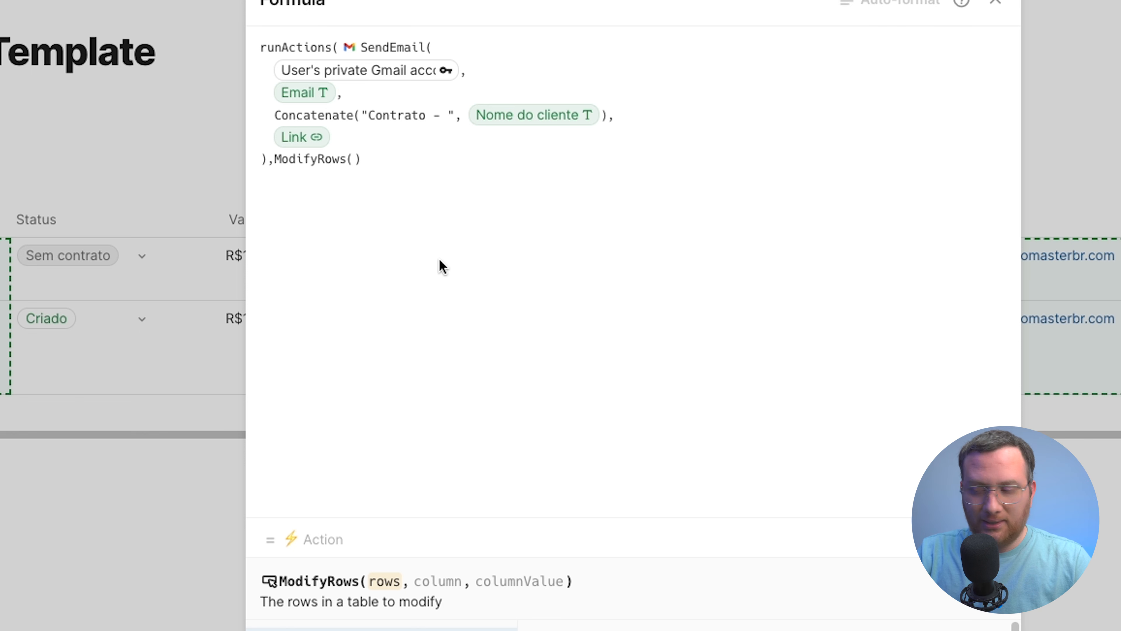
{"action": "type", "text": "thisRow"}
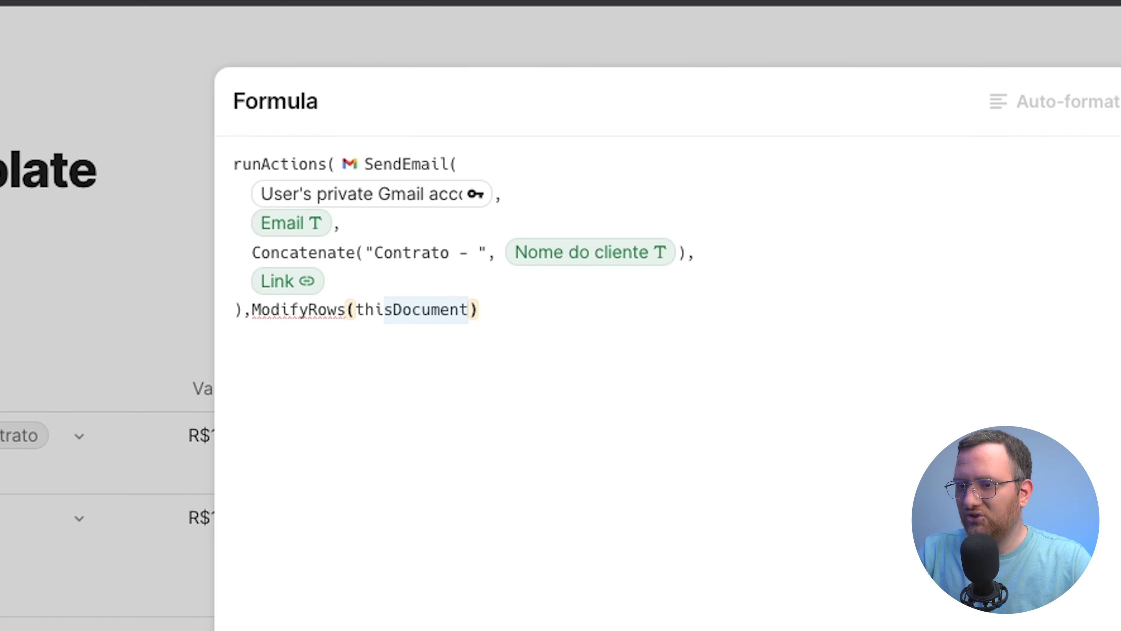
{"action": "key", "text": "Return"}
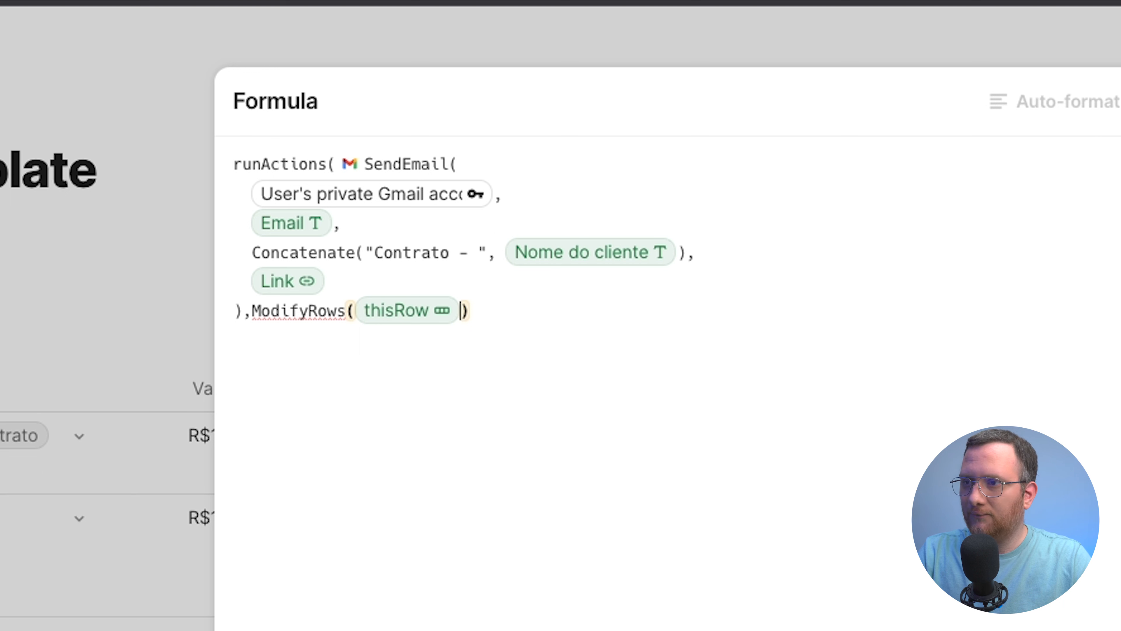
Complete ModifyRows with the Enviado column and the value true, closing both the call and runActions
{"action": "type", "text": ","}
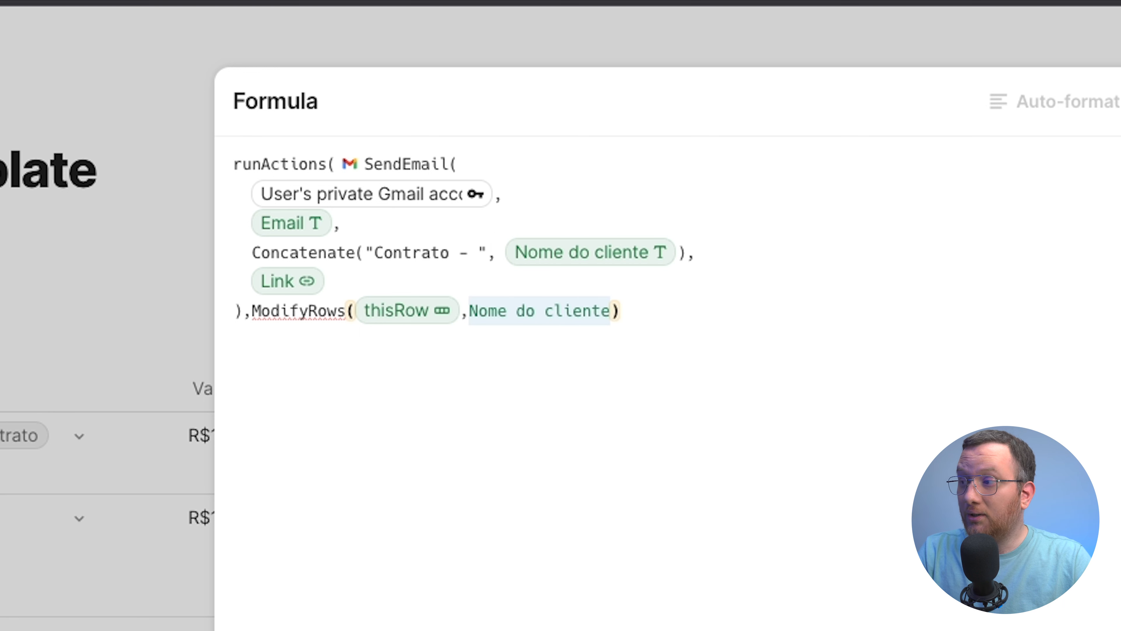
{"action": "type", "text": "en"}
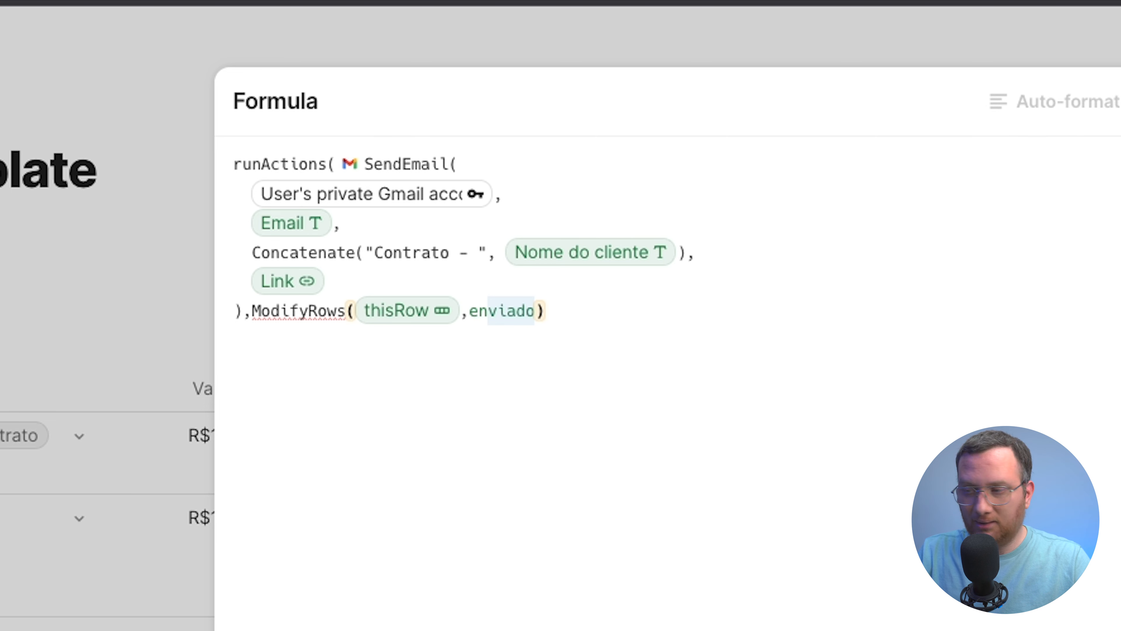
{"action": "key", "text": "Return"}
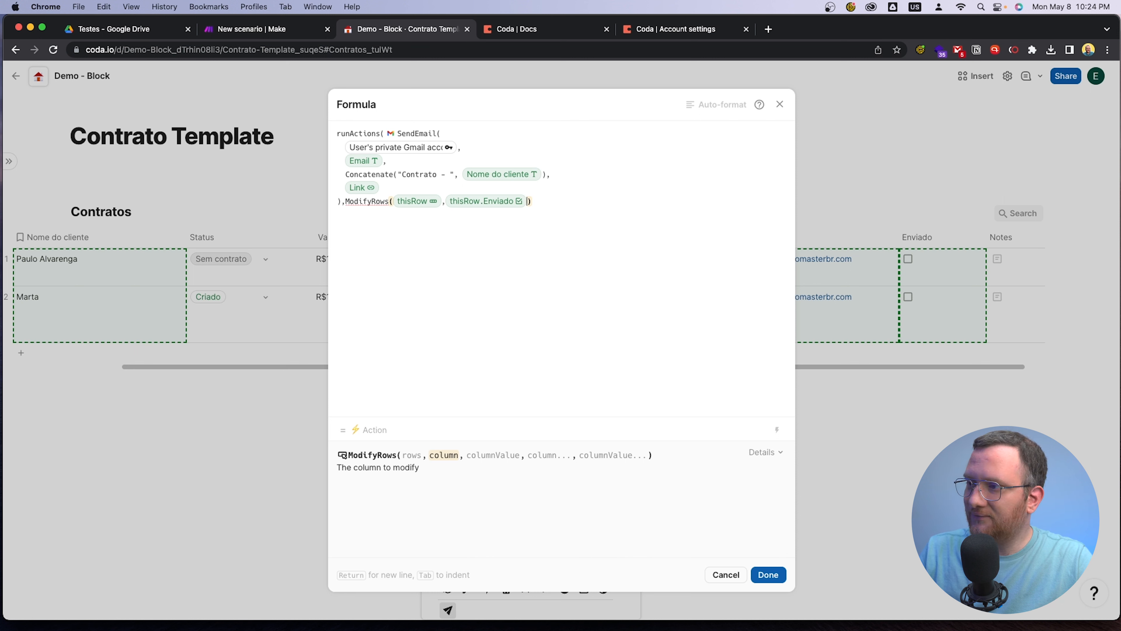
{"action": "type", "text": ","}
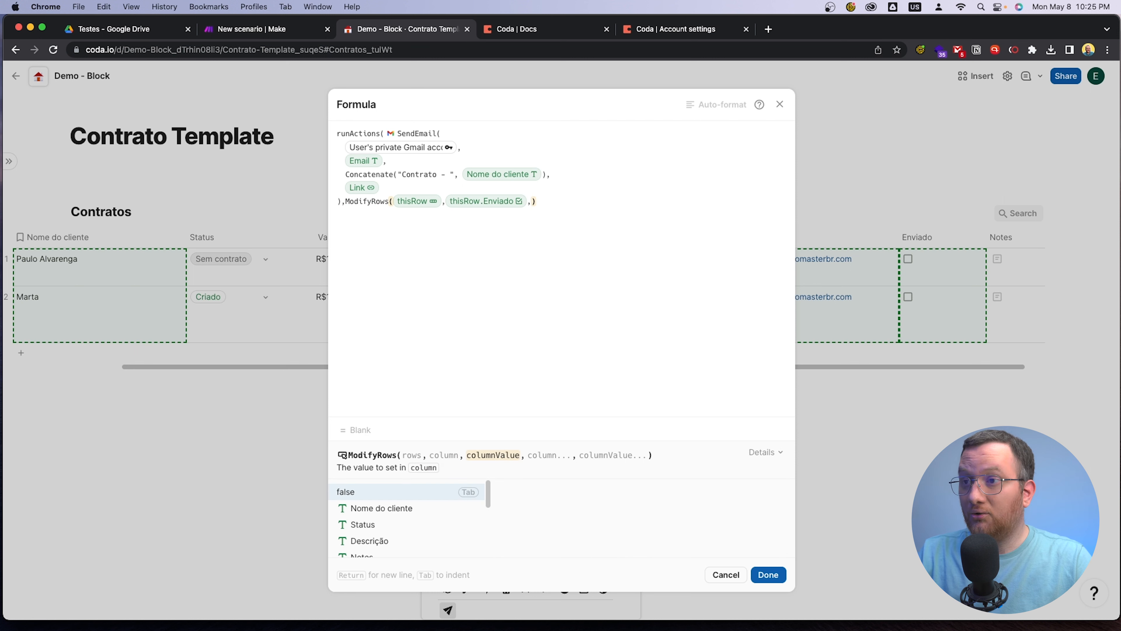
{"action": "type", "text": "true"}
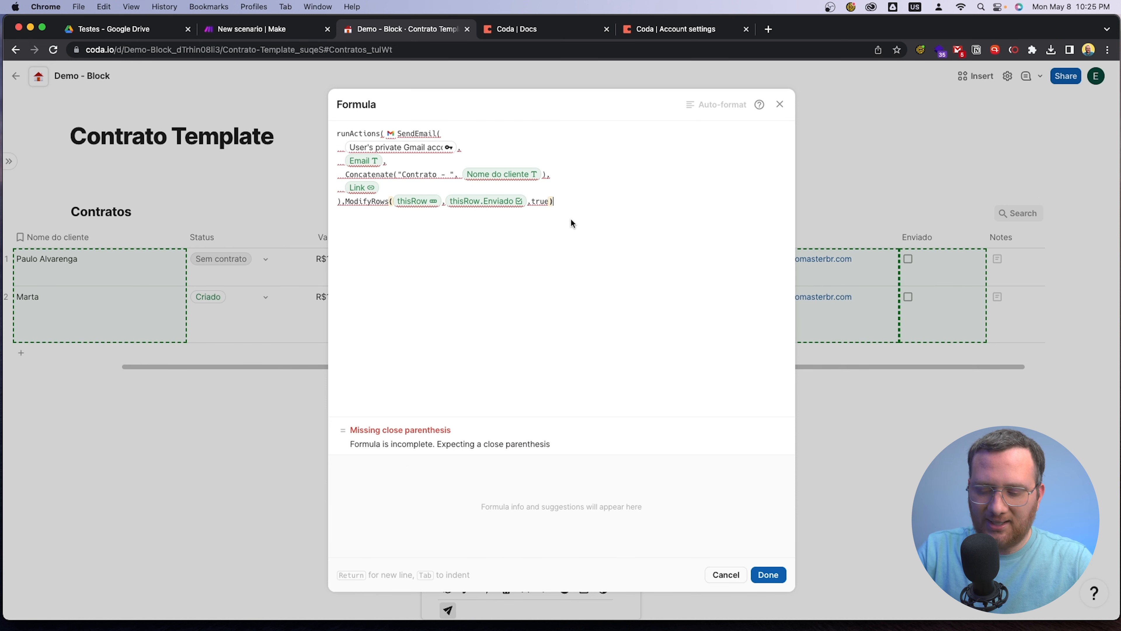
{"action": "type", "text": ")"}
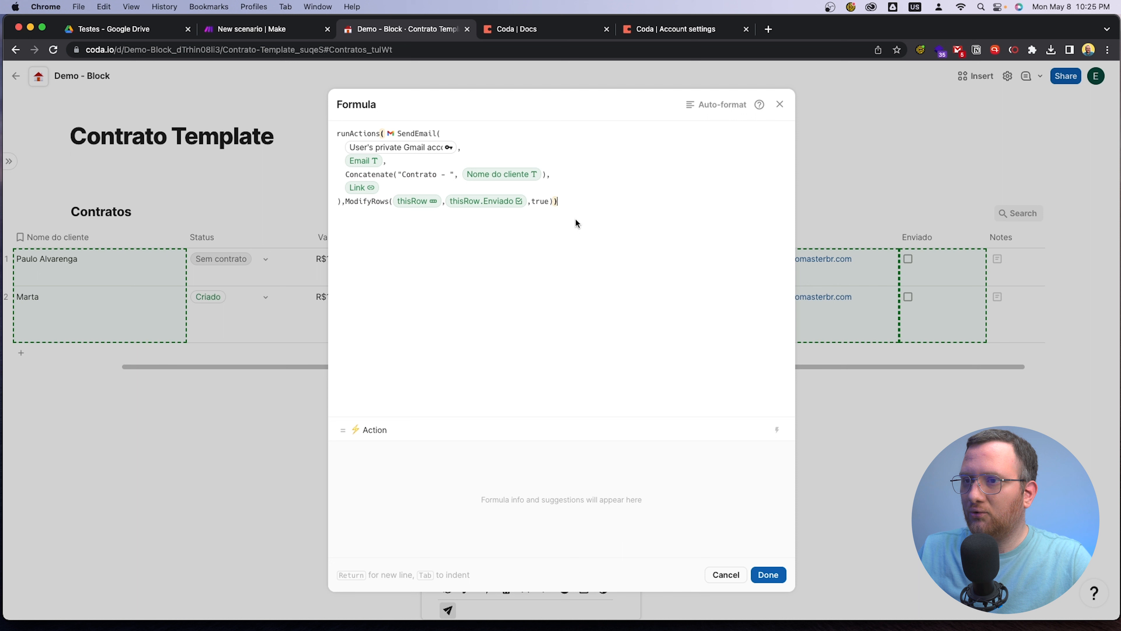
{"action": "left_click", "coordinate": [561, 201]}
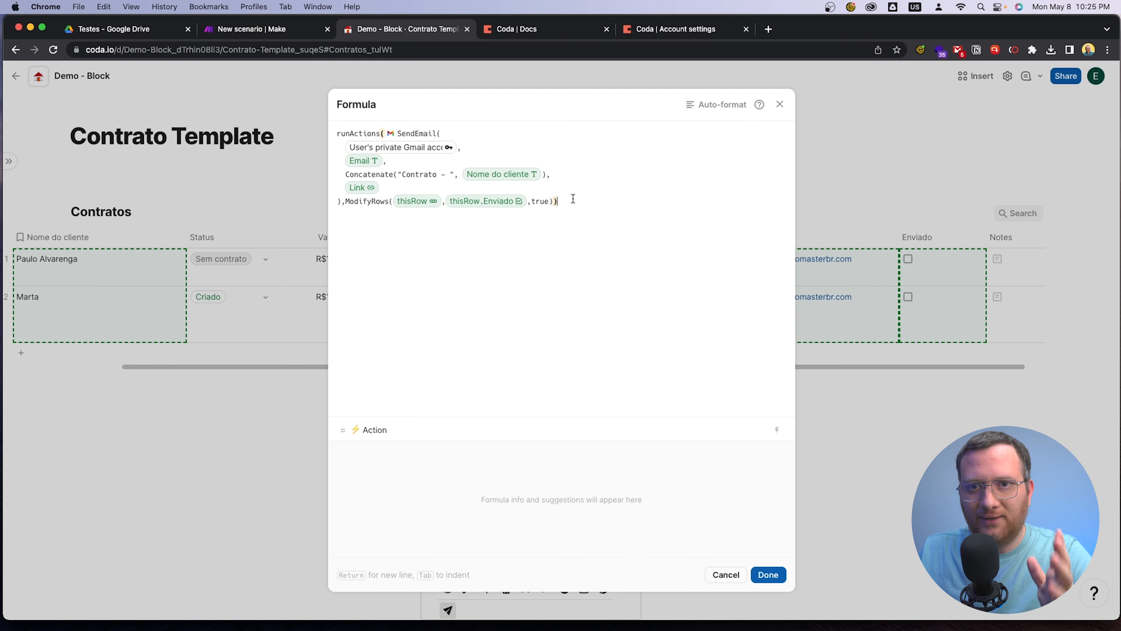
Apply the finished button formula and move the Enviar Email column between the Email and Enviado columns
{"action": "left_click", "coordinate": [769, 575]}
{"action": "left_click", "coordinate": [761, 456]}
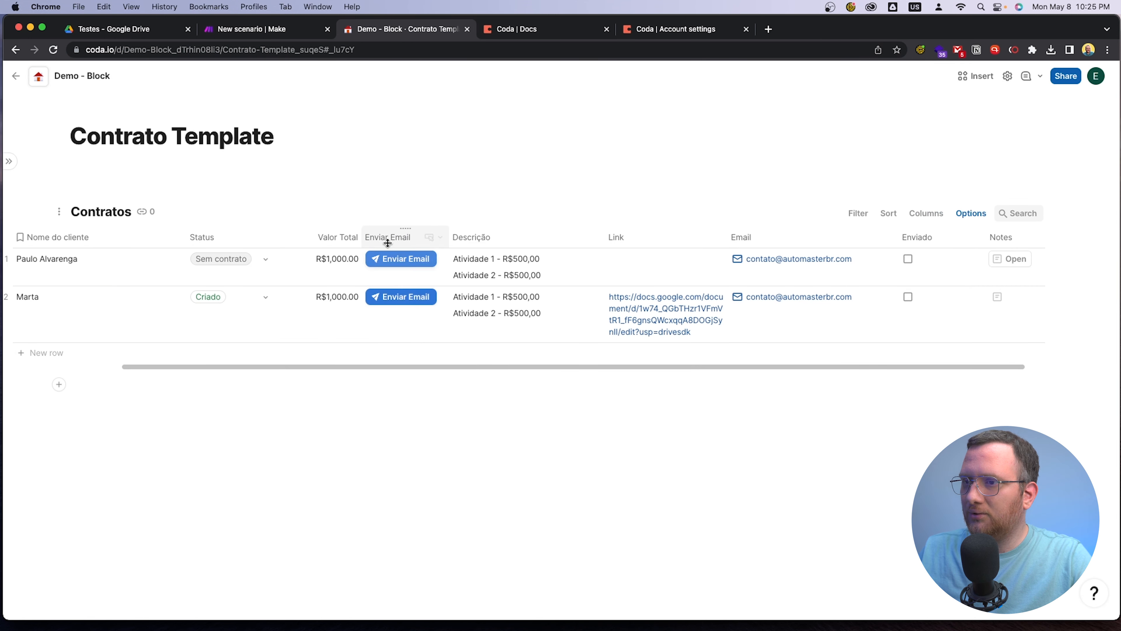
{"action": "left_click_drag", "start_coordinate": [385, 233], "coordinate": [876, 235]}
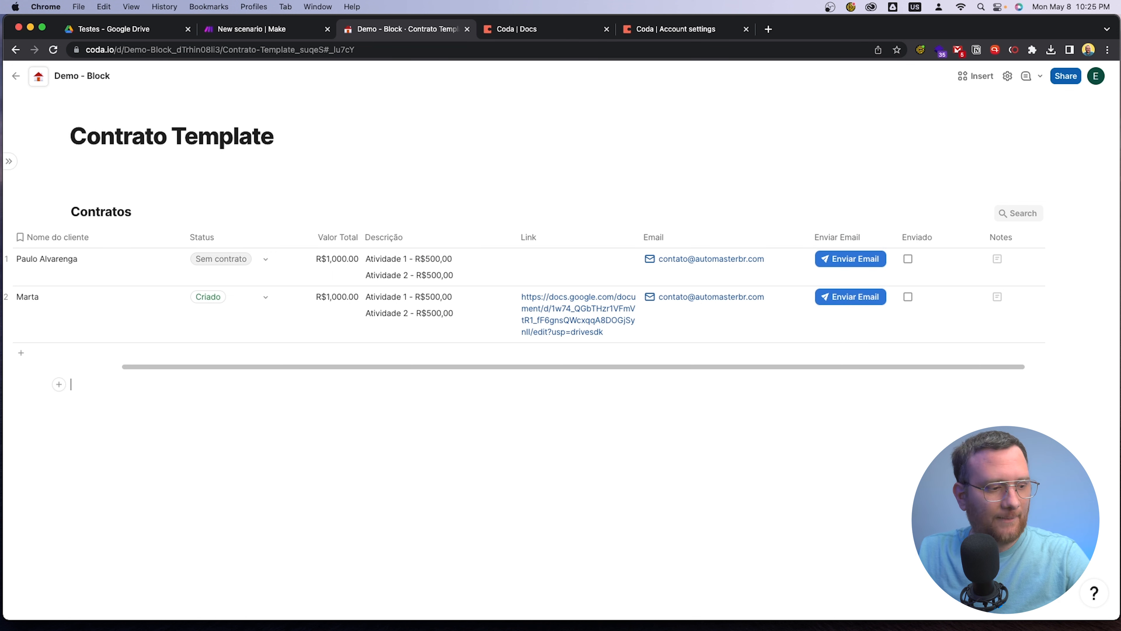
Run Enviar Email for the second contract row and open the received contract message in the Zoho Mail inbox
{"action": "key", "text": "super+Tab"}
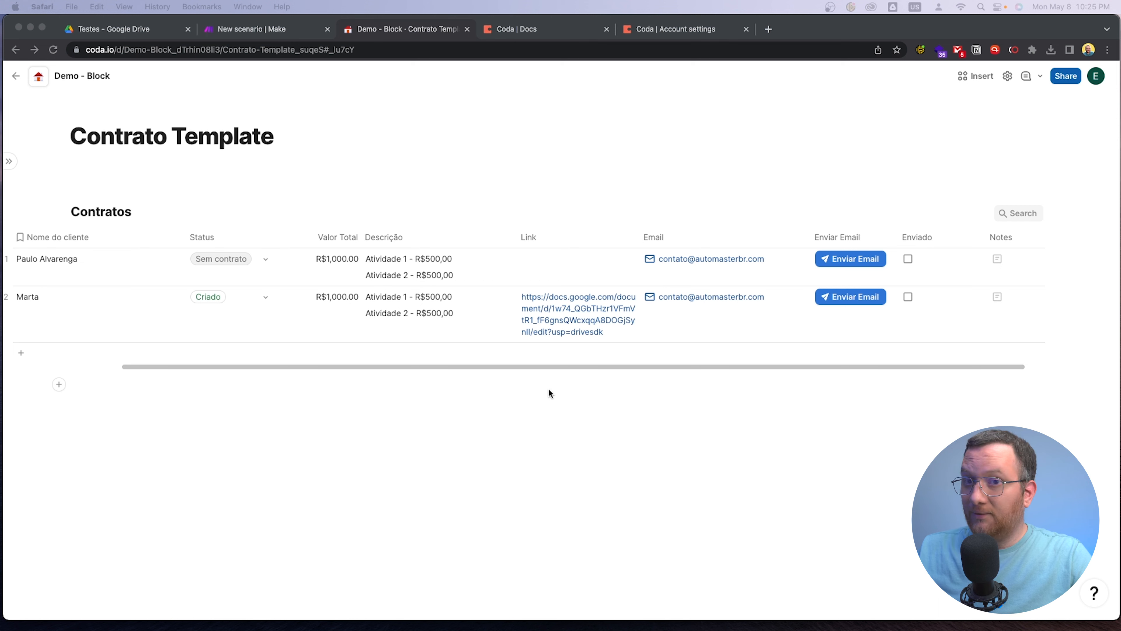
{"action": "left_click", "coordinate": [851, 297]}
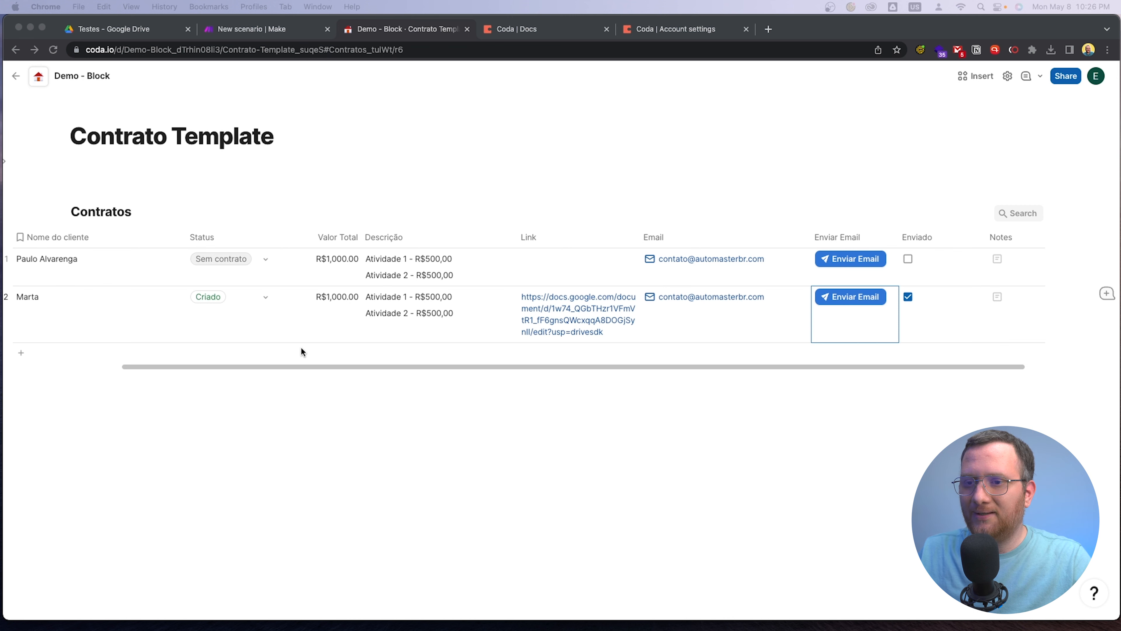
{"action": "left_click", "coordinate": [272, 364]}
{"action": "left_click_drag", "start_coordinate": [140, 367], "coordinate": [59, 364]}
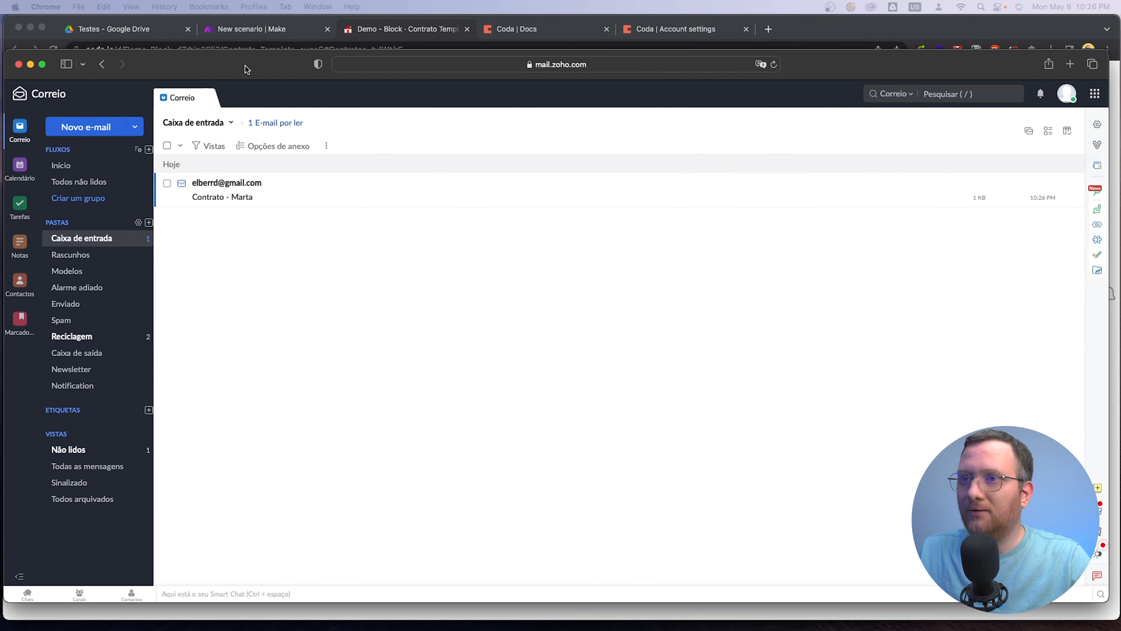
{"action": "left_click", "coordinate": [270, 195]}
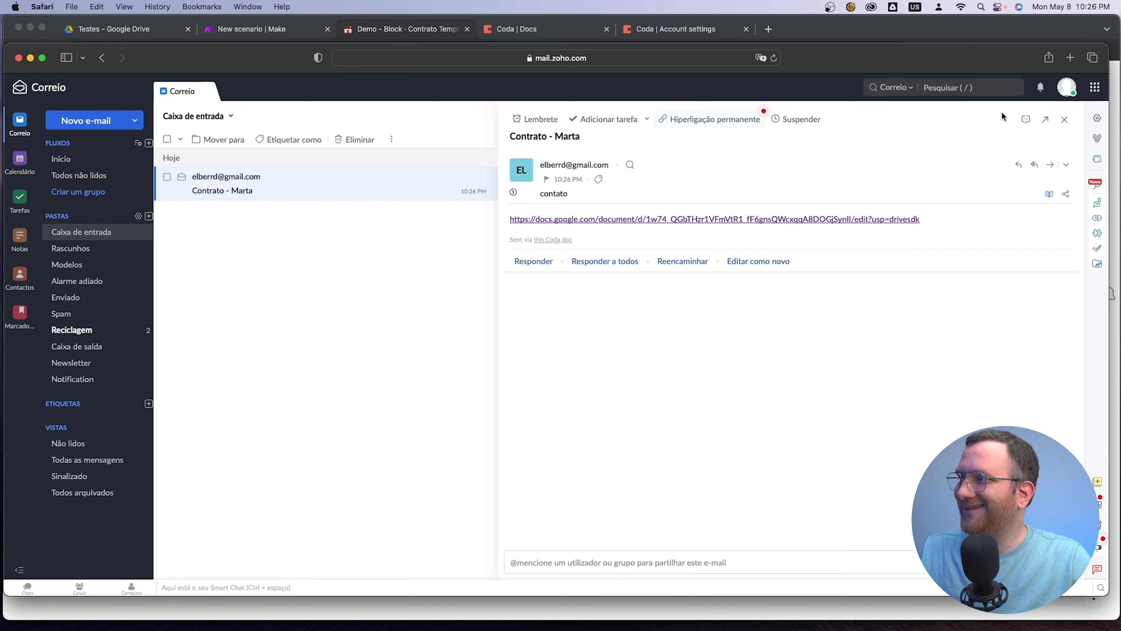
Delete the received contract email from the Zoho Mail inbox
{"action": "left_click", "coordinate": [1065, 125]}
{"action": "left_click", "coordinate": [300, 193]}
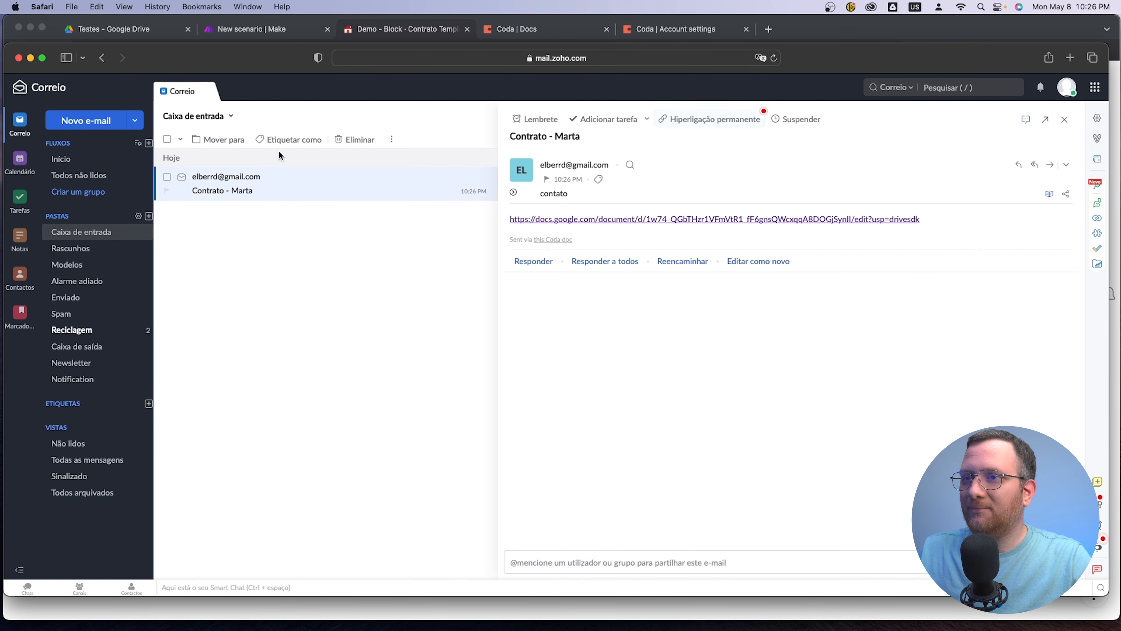
{"action": "left_click", "coordinate": [357, 141]}
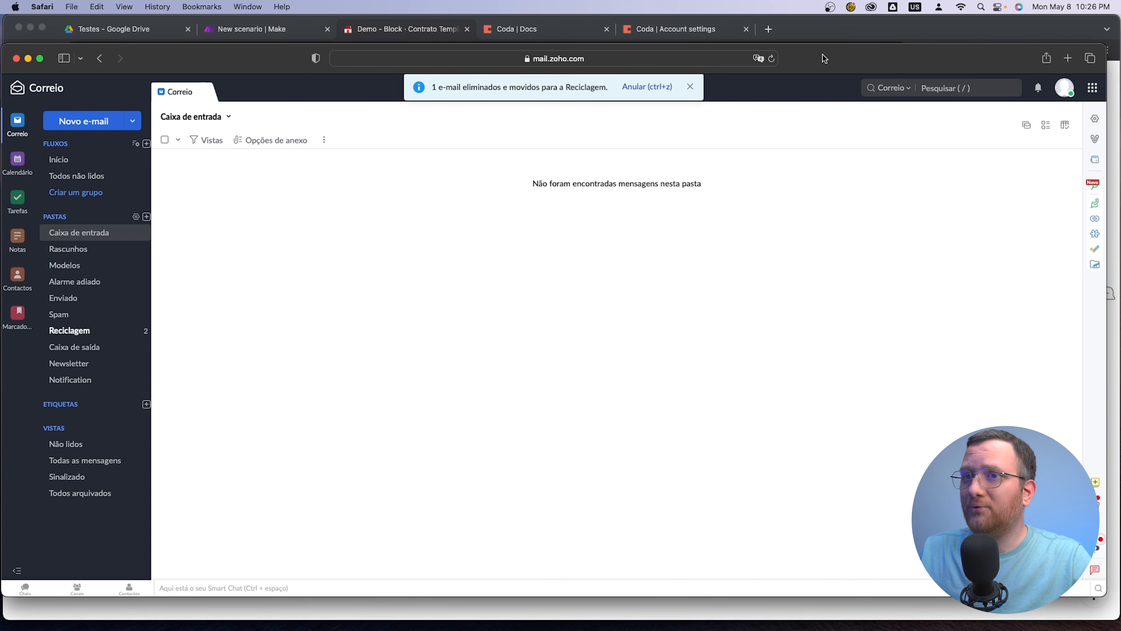
Put the mail window away and delete the second row of the Contratos table in Coda
{"action": "left_click_drag", "start_coordinate": [823, 54], "coordinate": [0, 69]}
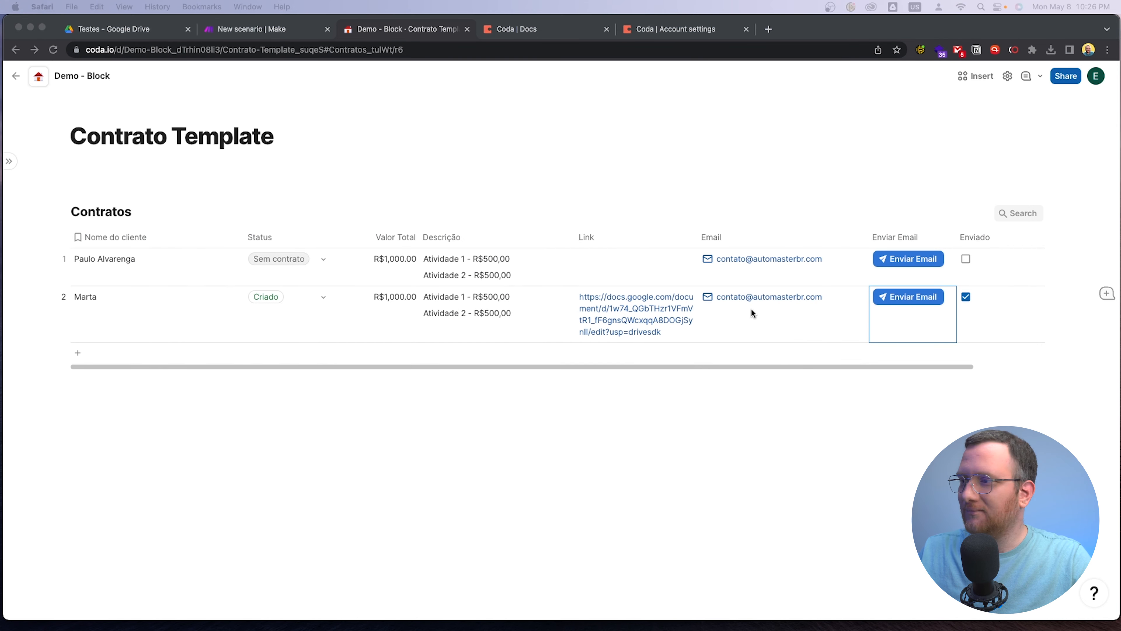
{"action": "left_click", "coordinate": [879, 426]}
{"action": "left_click", "coordinate": [66, 299]}
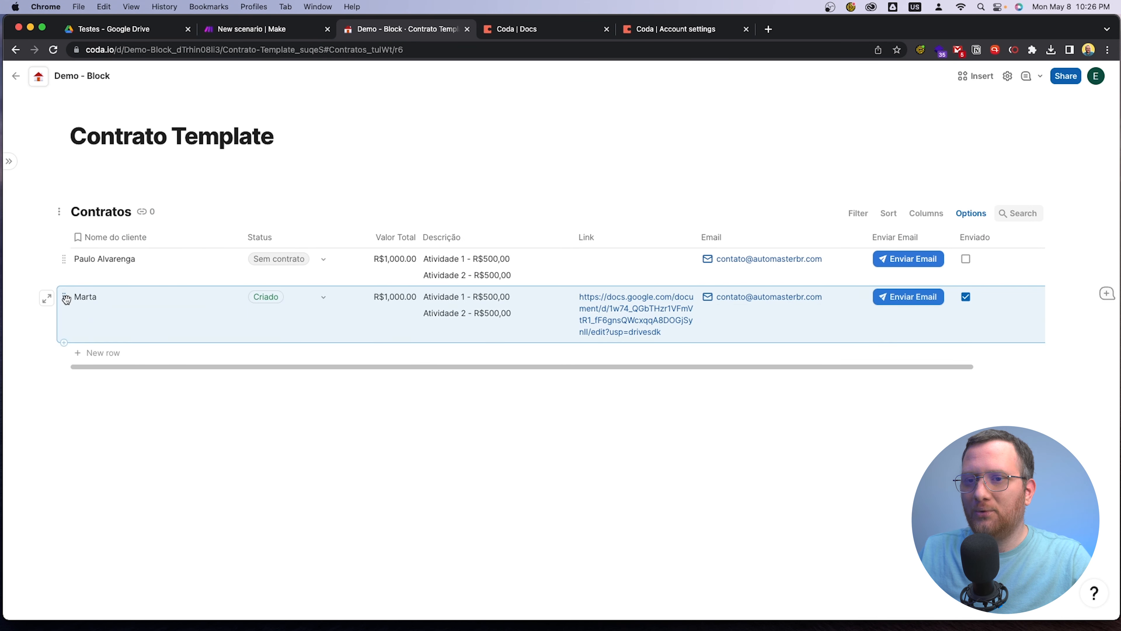
{"action": "left_click", "coordinate": [128, 453]}
{"action": "left_click", "coordinate": [410, 426]}
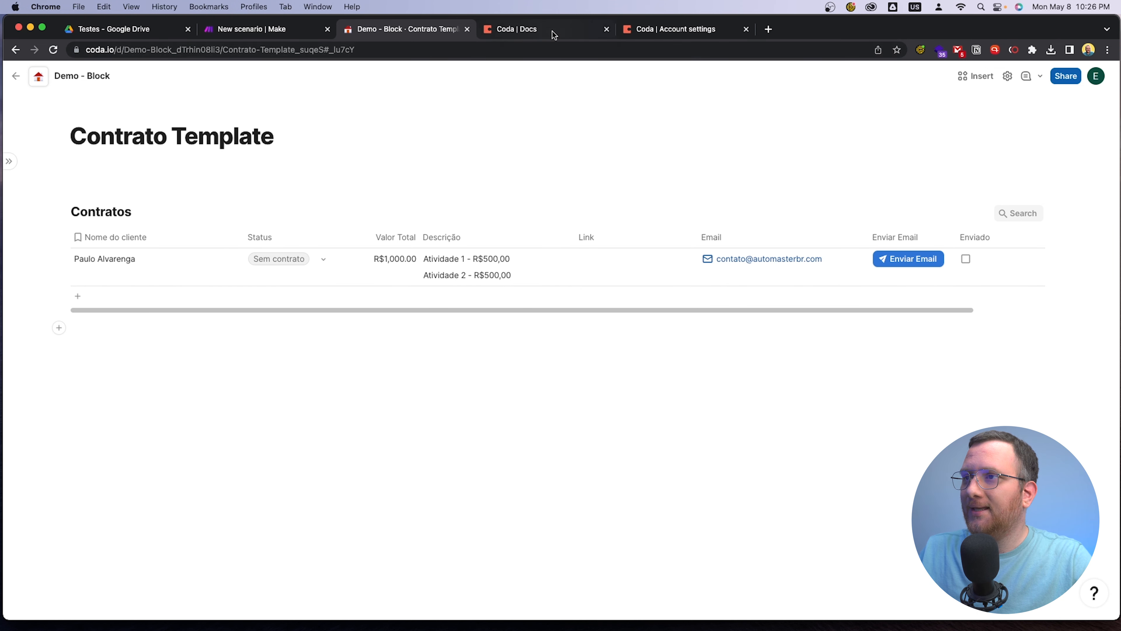
Switch to the Coda - Contrato scenario in Make, save it and turn its scheduling on
{"action": "left_click", "coordinate": [256, 30]}
{"action": "left_click_drag", "start_coordinate": [928, 438], "coordinate": [872, 419]}
{"action": "left_click", "coordinate": [261, 590]}
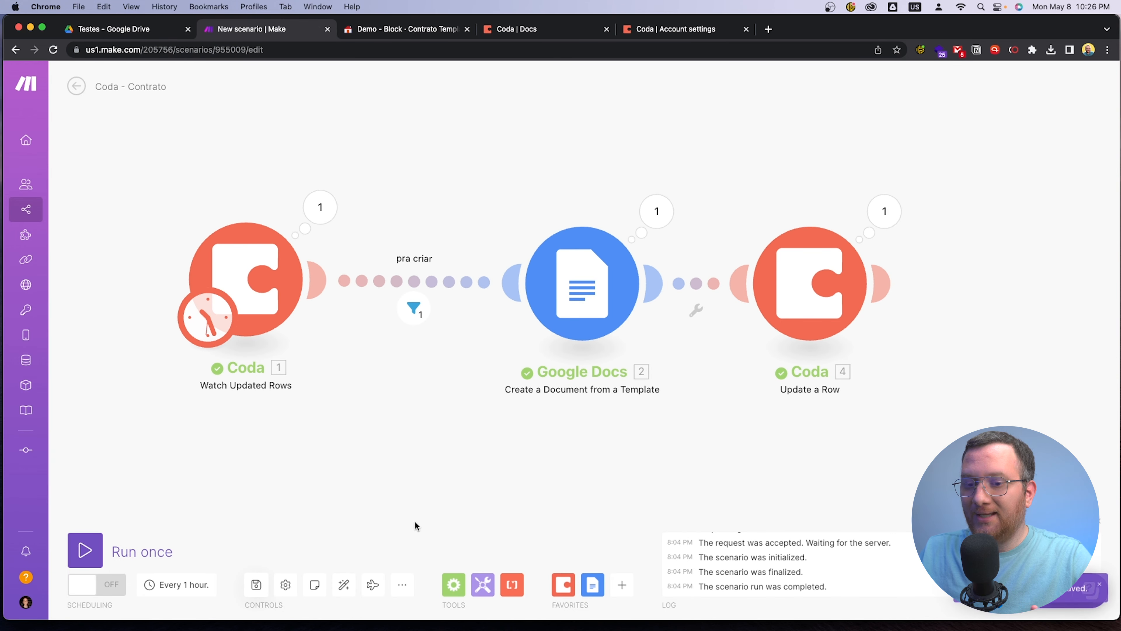
{"action": "left_click", "coordinate": [94, 587]}
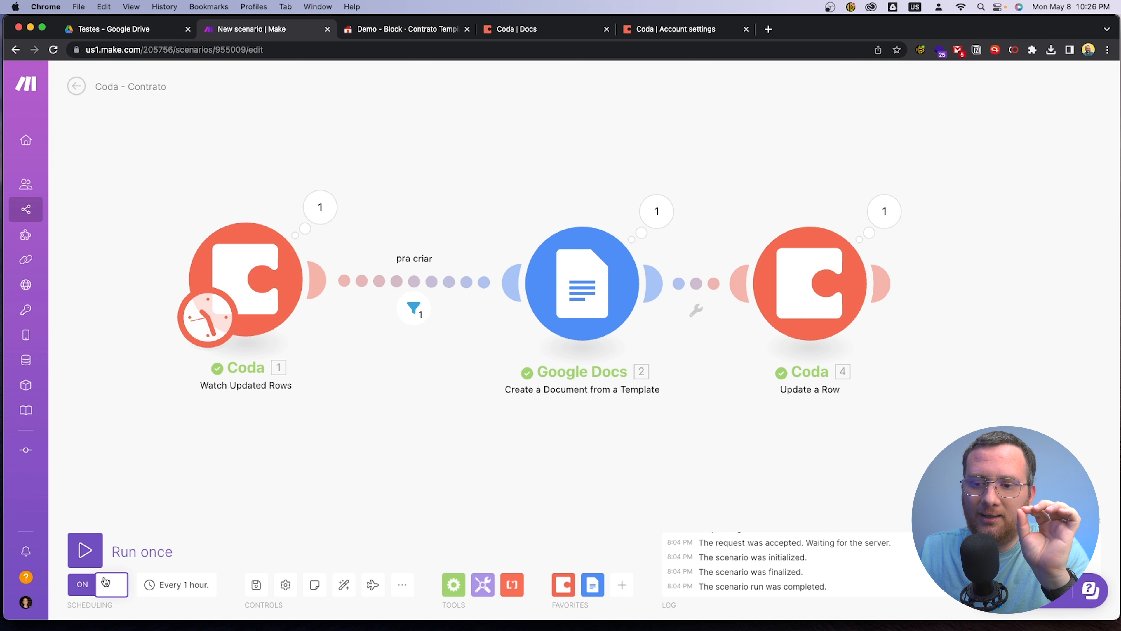
Review the interval and its minimum in the Watch Updated Rows schedule settings, then toggle the scenario's scheduling
{"action": "left_click", "coordinate": [189, 323]}
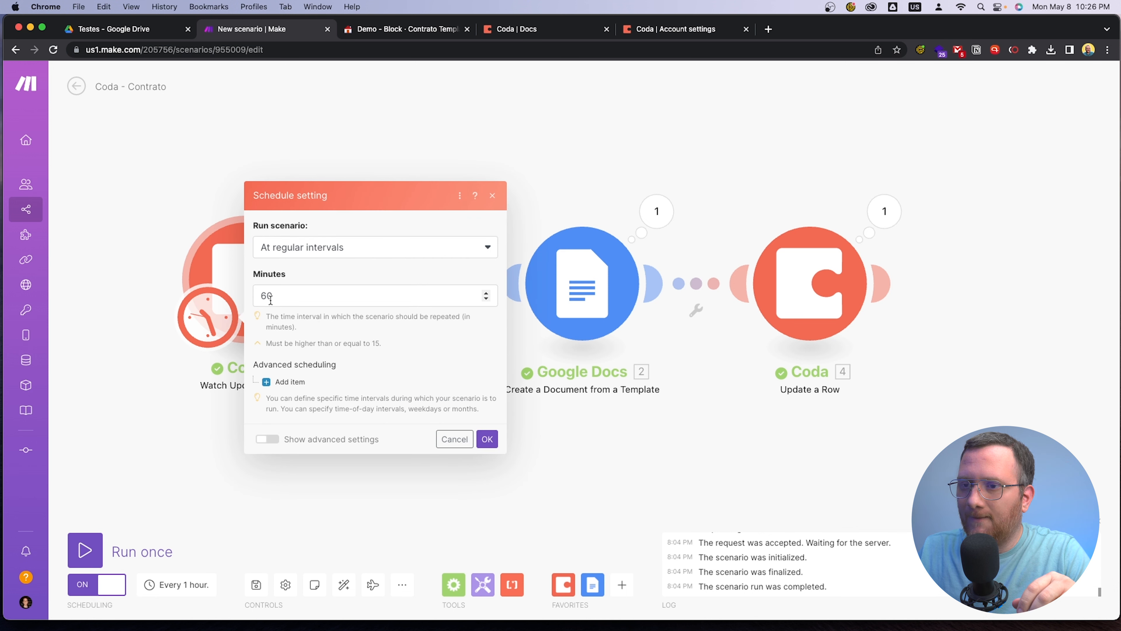
{"action": "left_click", "coordinate": [209, 462]}
{"action": "left_click", "coordinate": [205, 338]}
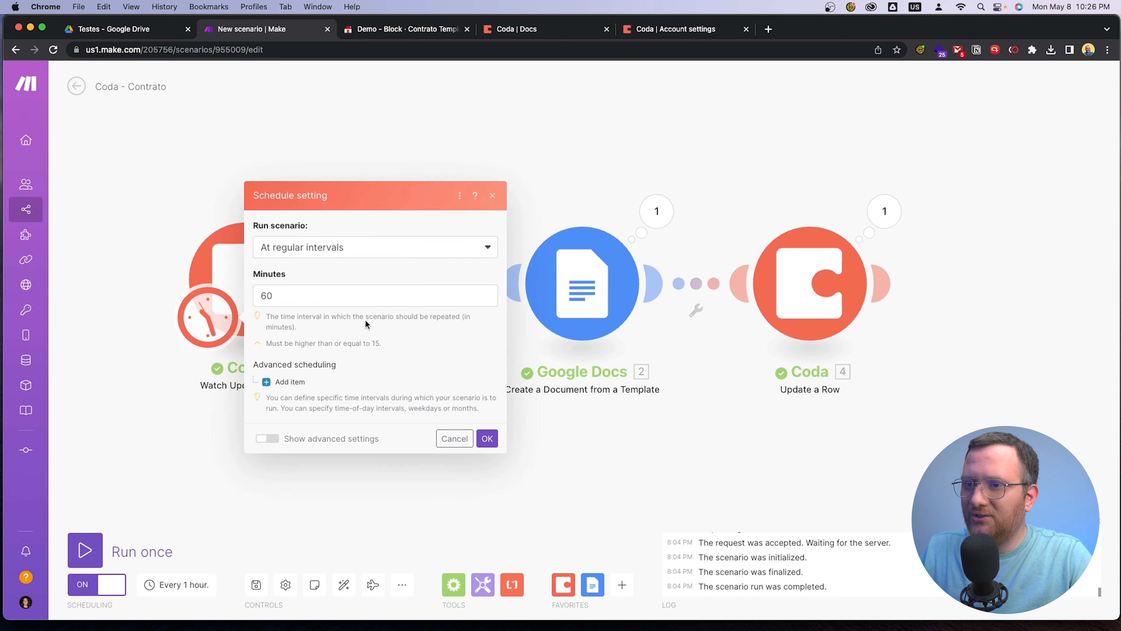
{"action": "double_click", "coordinate": [375, 343]}
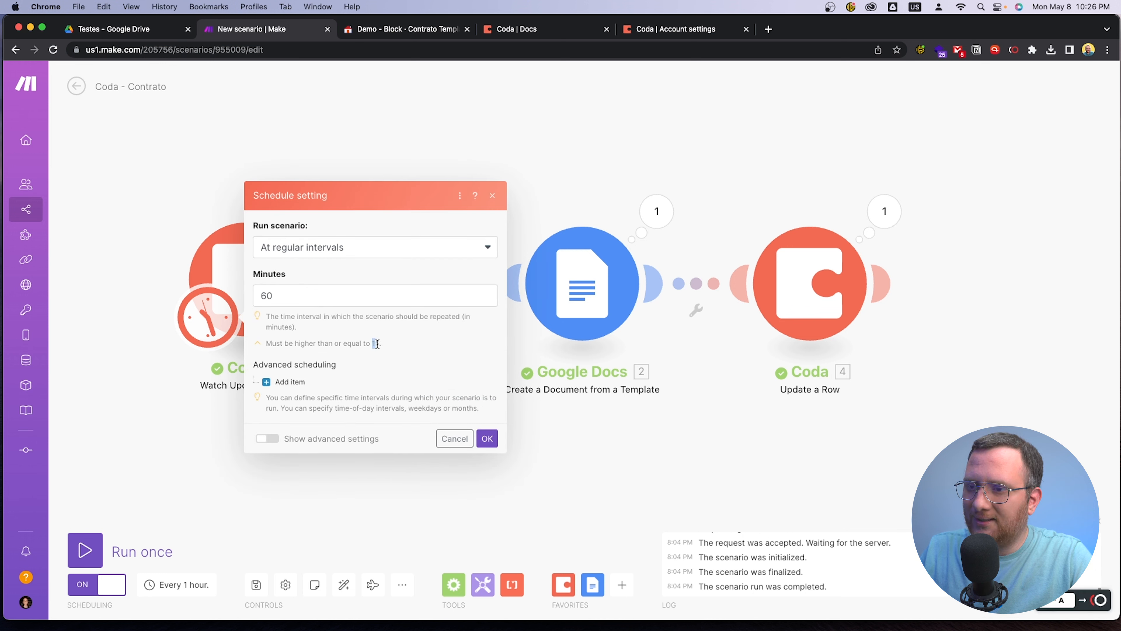
{"action": "left_click", "coordinate": [404, 354]}
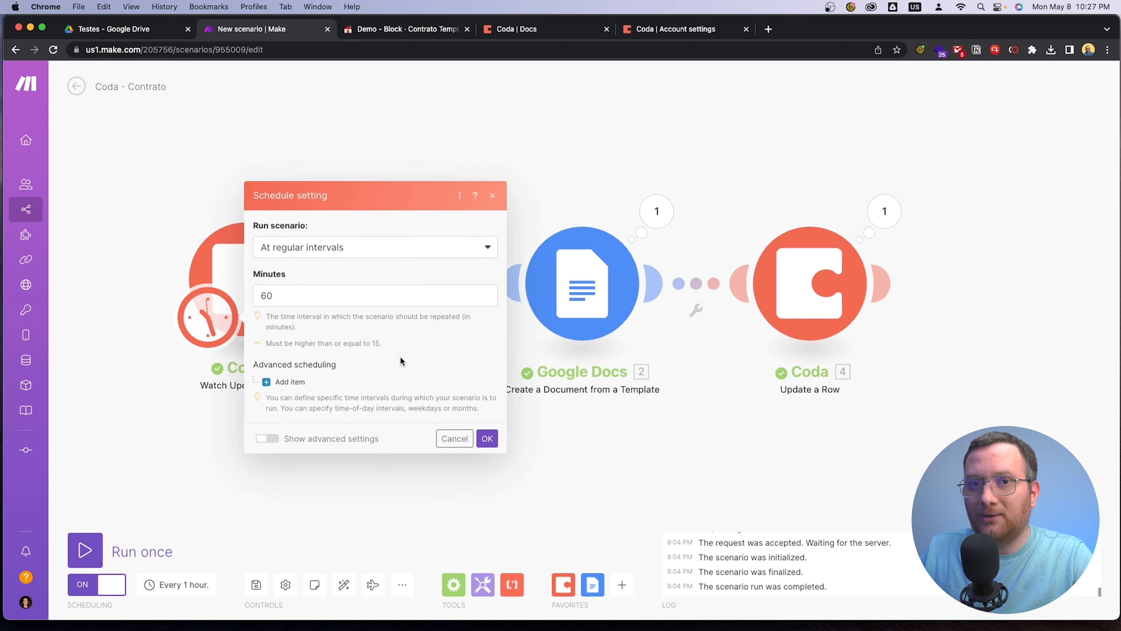
{"action": "left_click", "coordinate": [169, 451]}
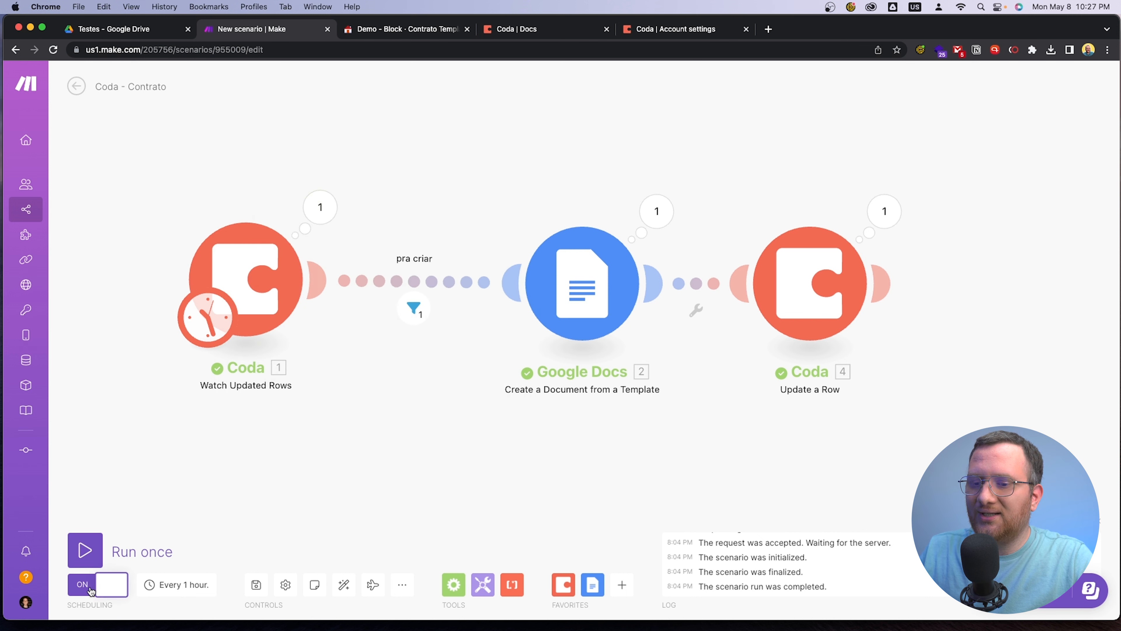
{"action": "left_click", "coordinate": [111, 584]}
Switch to the Testes folder in Google Drive and move the contract document listed above Contrato - Teste to the trash
{"action": "left_click", "coordinate": [114, 29]}
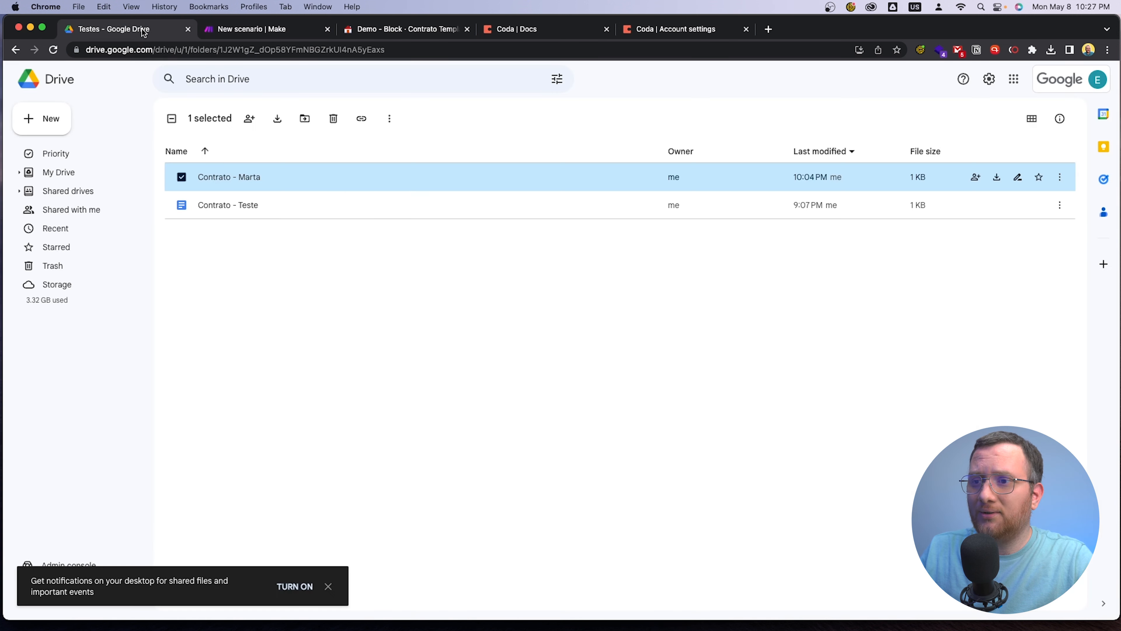
{"action": "left_click", "coordinate": [298, 268]}
{"action": "left_click", "coordinate": [187, 179]}
{"action": "left_click", "coordinate": [334, 119]}
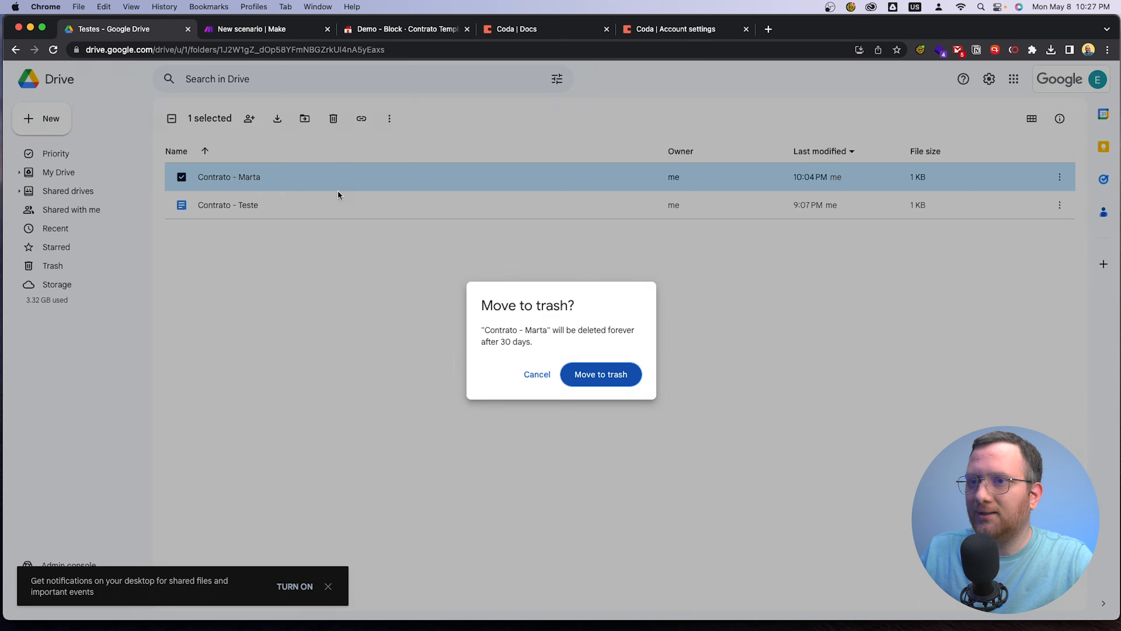
{"action": "left_click", "coordinate": [574, 380]}
Switch back to the Coda doc, duplicate the only Contratos row and select the copy's Nome do cliente cell
{"action": "left_click", "coordinate": [364, 28]}
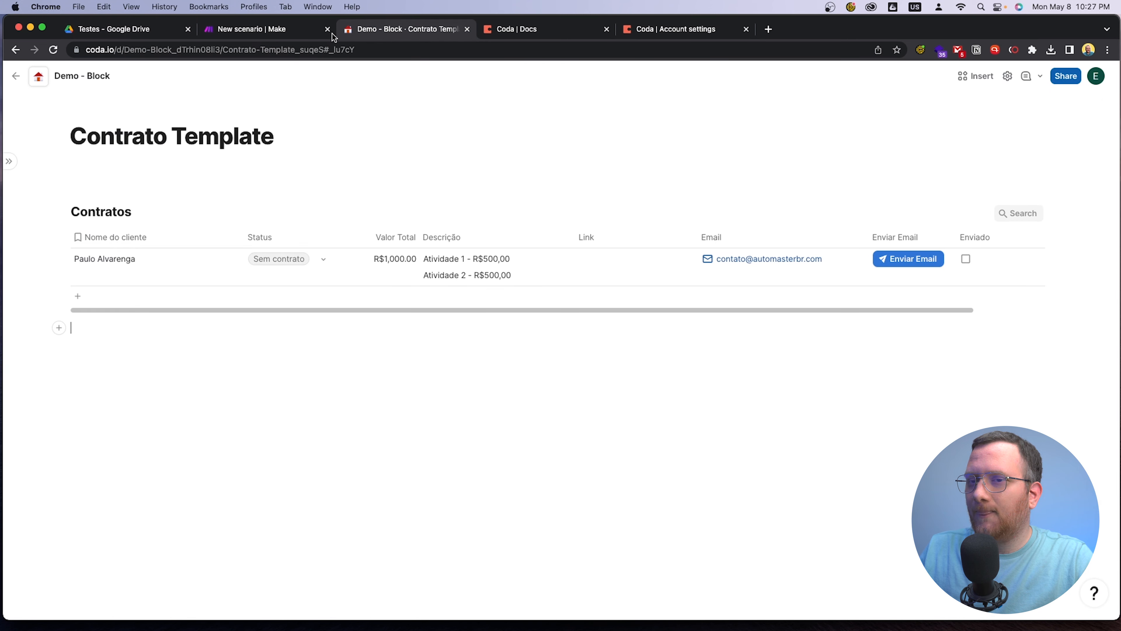
{"action": "left_click", "coordinate": [65, 261]}
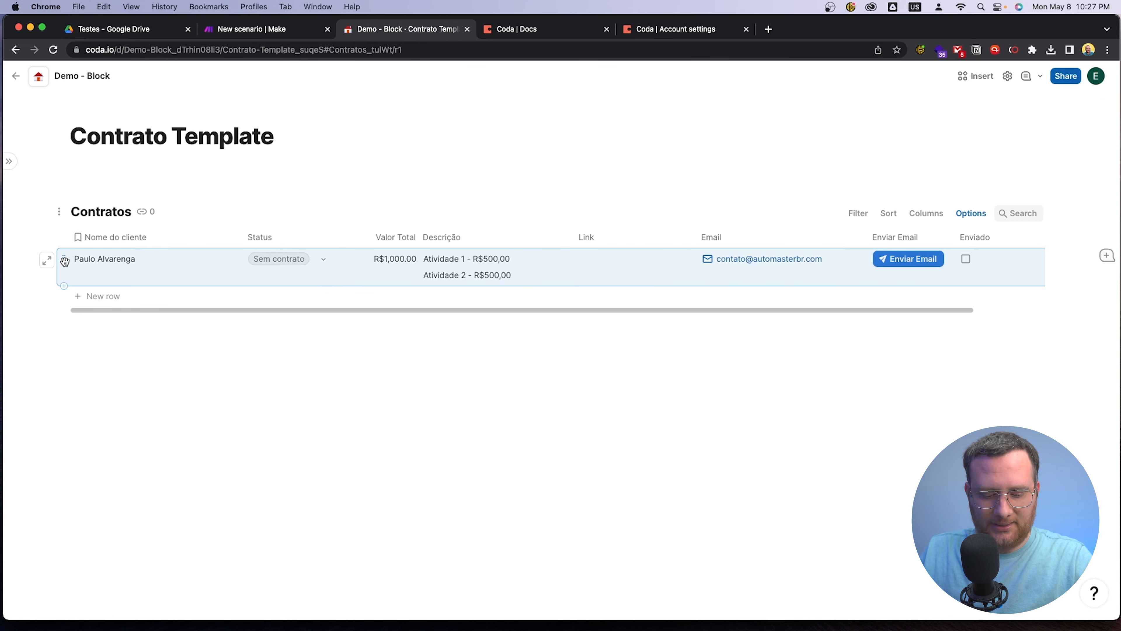
{"action": "left_click", "coordinate": [65, 264]}
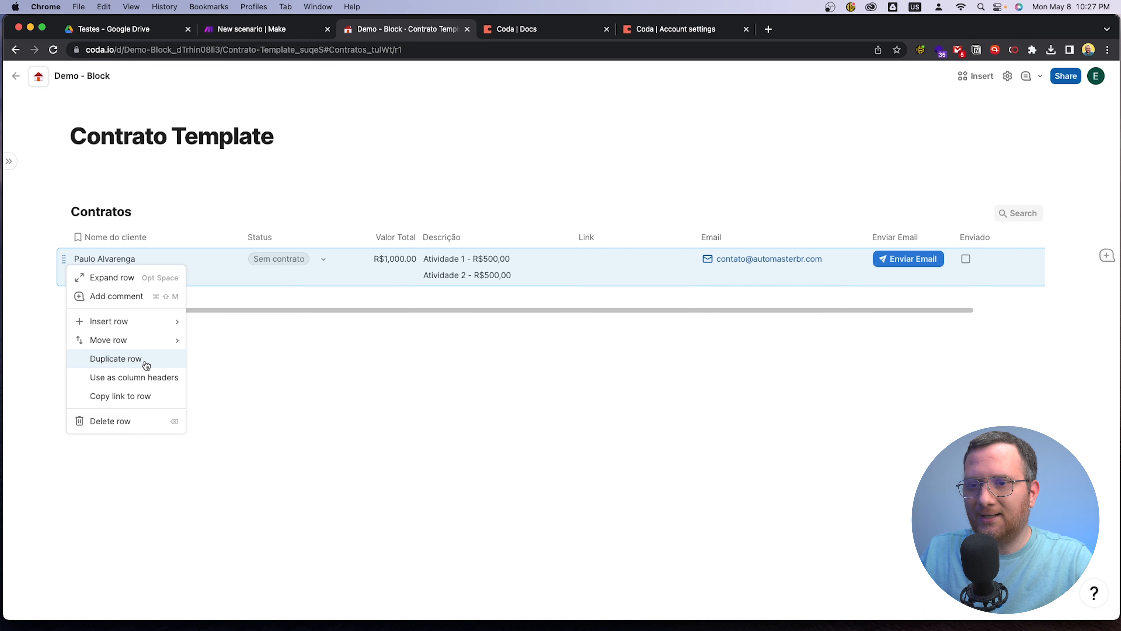
{"action": "left_click", "coordinate": [146, 358]}
{"action": "left_click", "coordinate": [153, 295]}
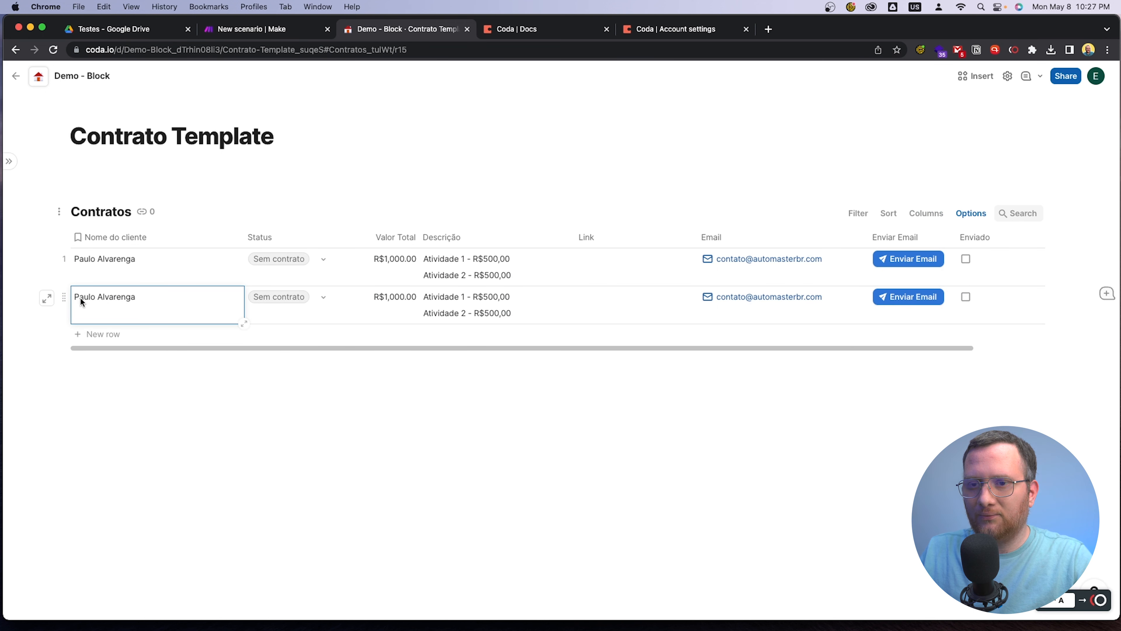
Replace the client name in the second Contratos row with a different client's full name
{"action": "double_click", "coordinate": [123, 295]}
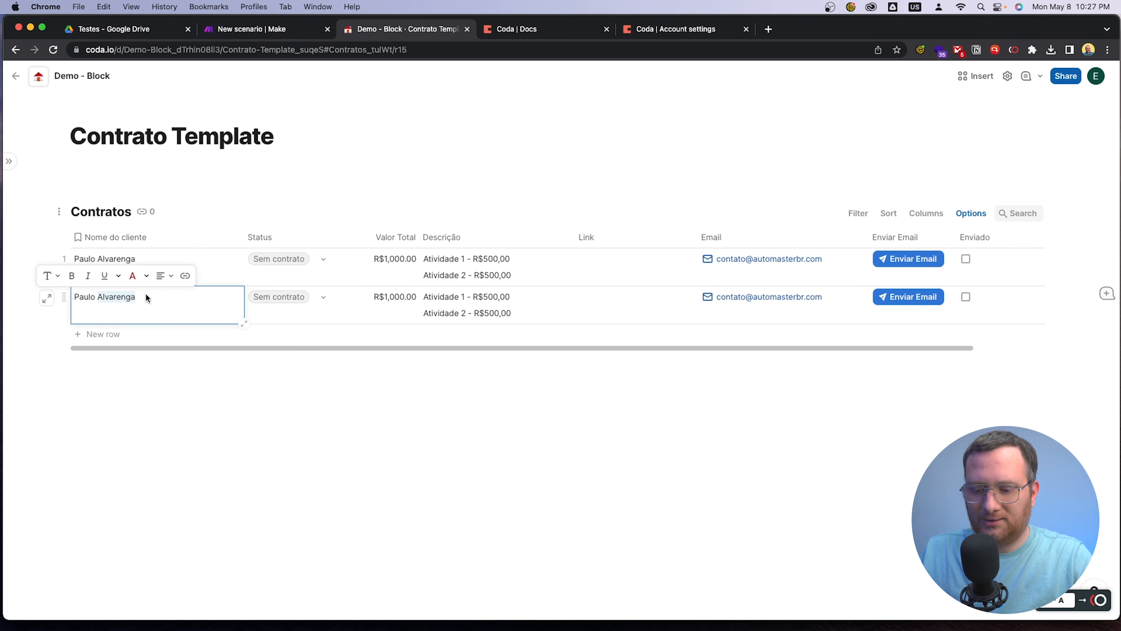
{"action": "key", "text": "BackSpace"}
{"action": "key", "text": "BackSpace"}
{"action": "key", "text": "BackSpace"}
{"action": "key", "text": "BackSpace"}
{"action": "key", "text": "BackSpace"}
{"action": "key", "text": "BackSpace"}
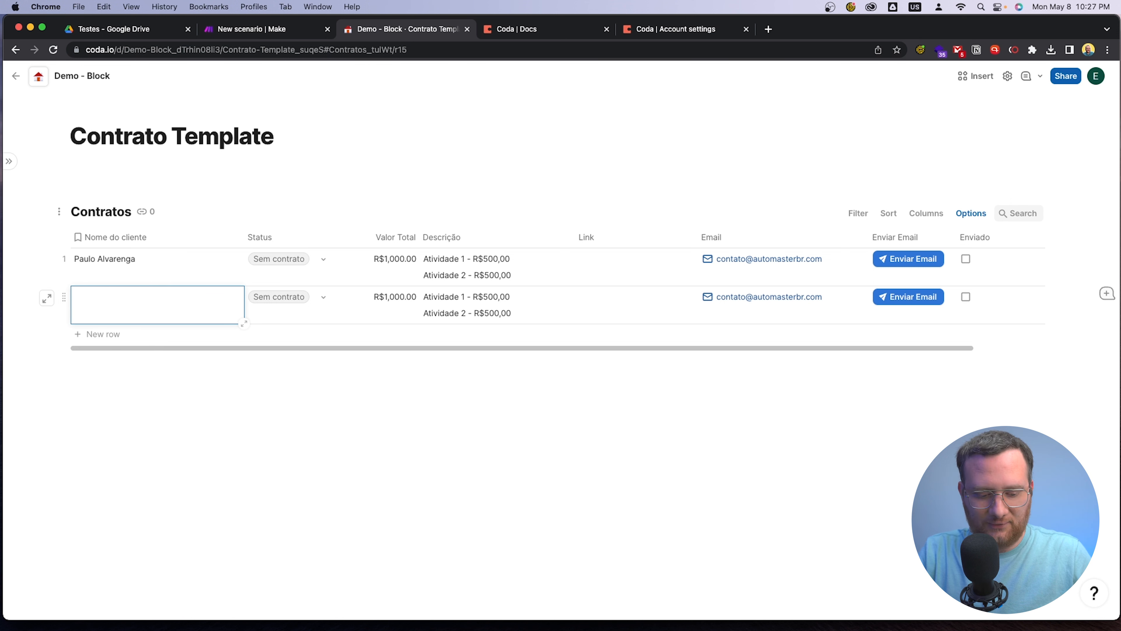
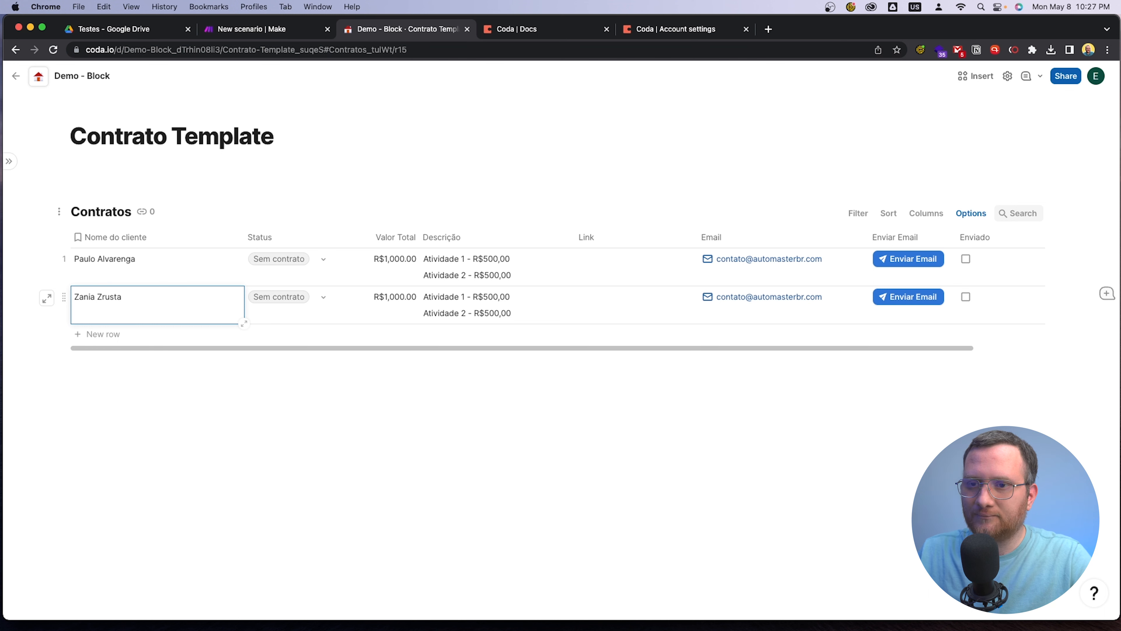
{"action": "left_click", "coordinate": [221, 446]}
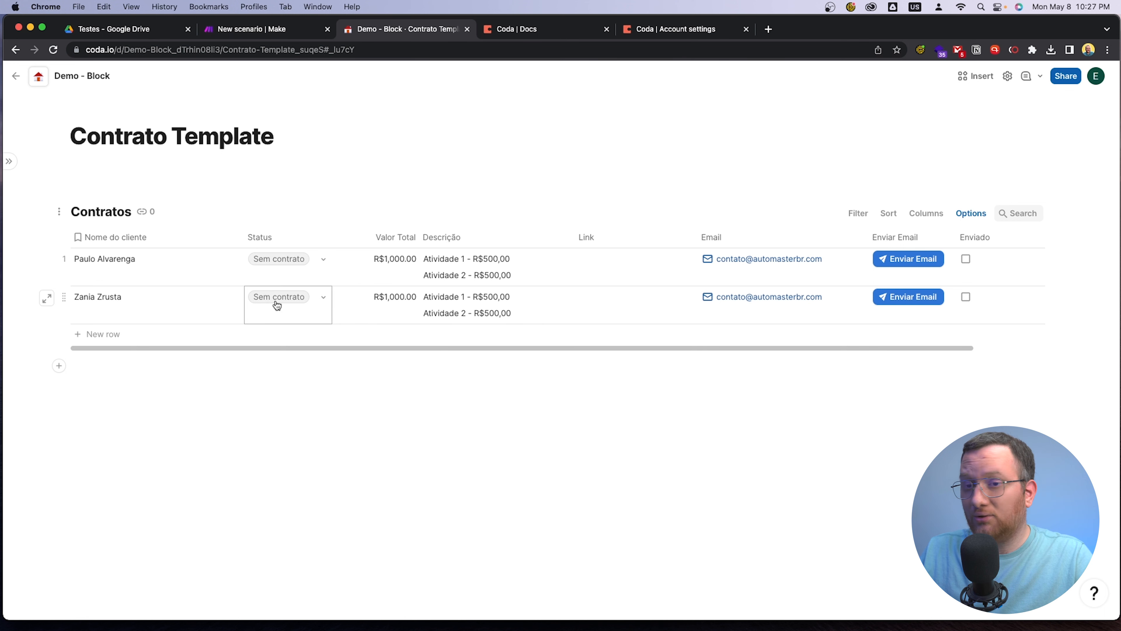
Duplicate the second Contratos row and enter another client's full name in the copy's Nome do cliente cell
{"action": "left_click", "coordinate": [65, 296]}
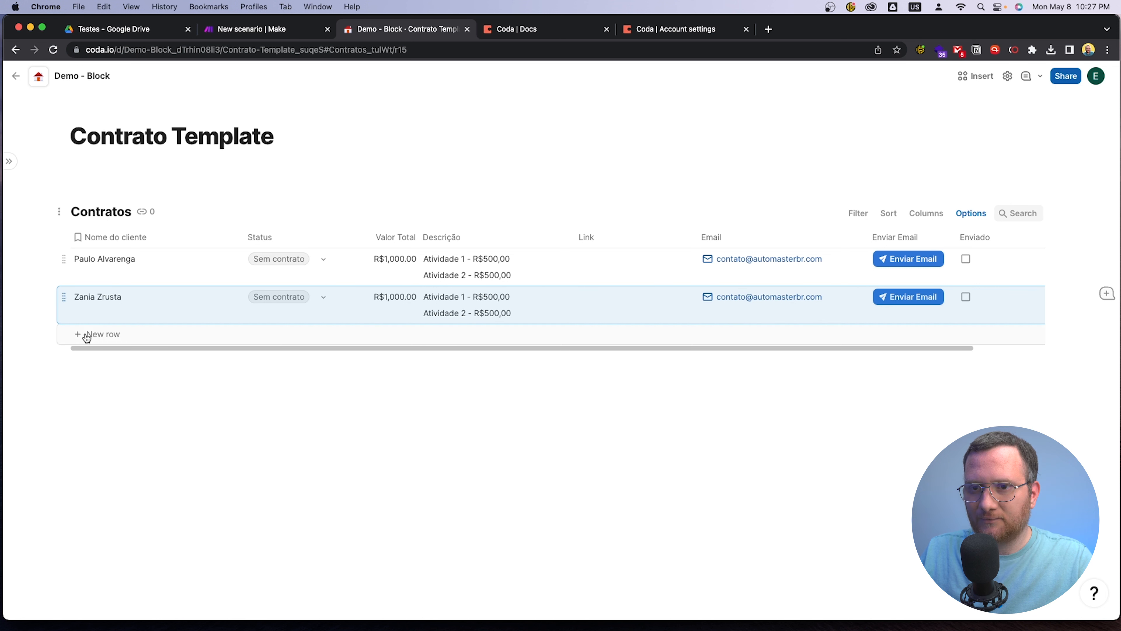
{"action": "left_click", "coordinate": [67, 308]}
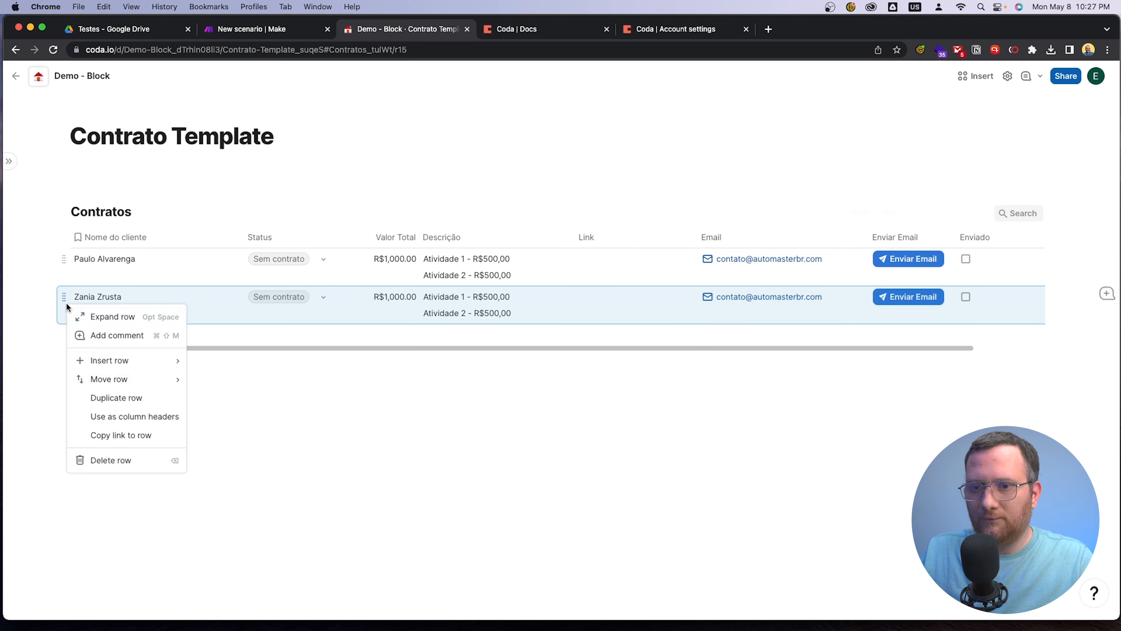
{"action": "left_click", "coordinate": [138, 404]}
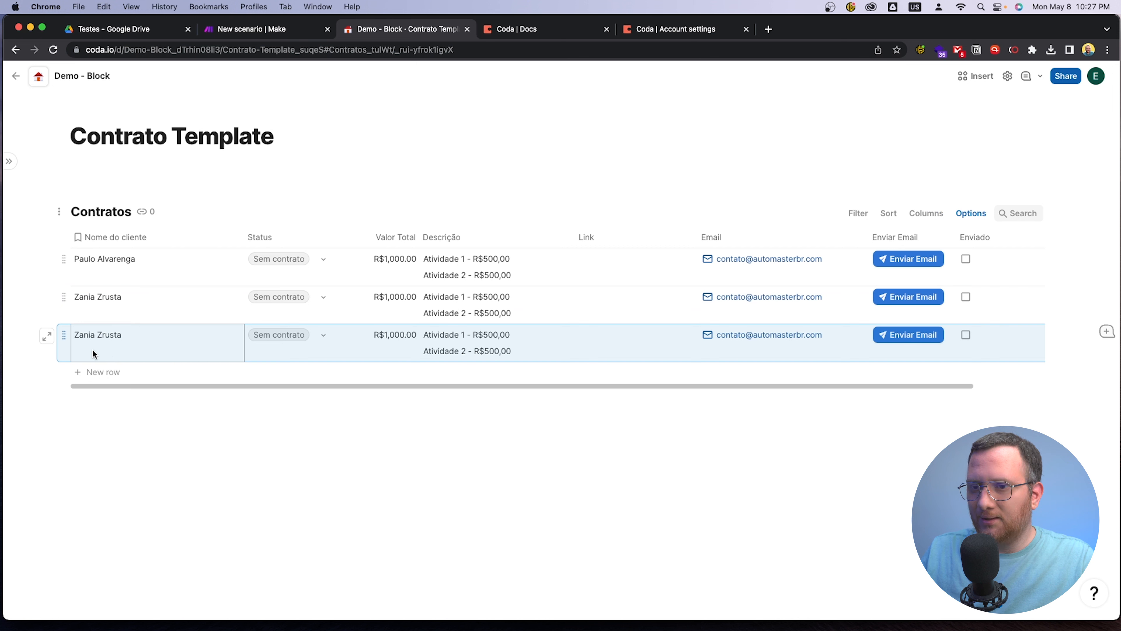
{"action": "double_click", "coordinate": [152, 336]}
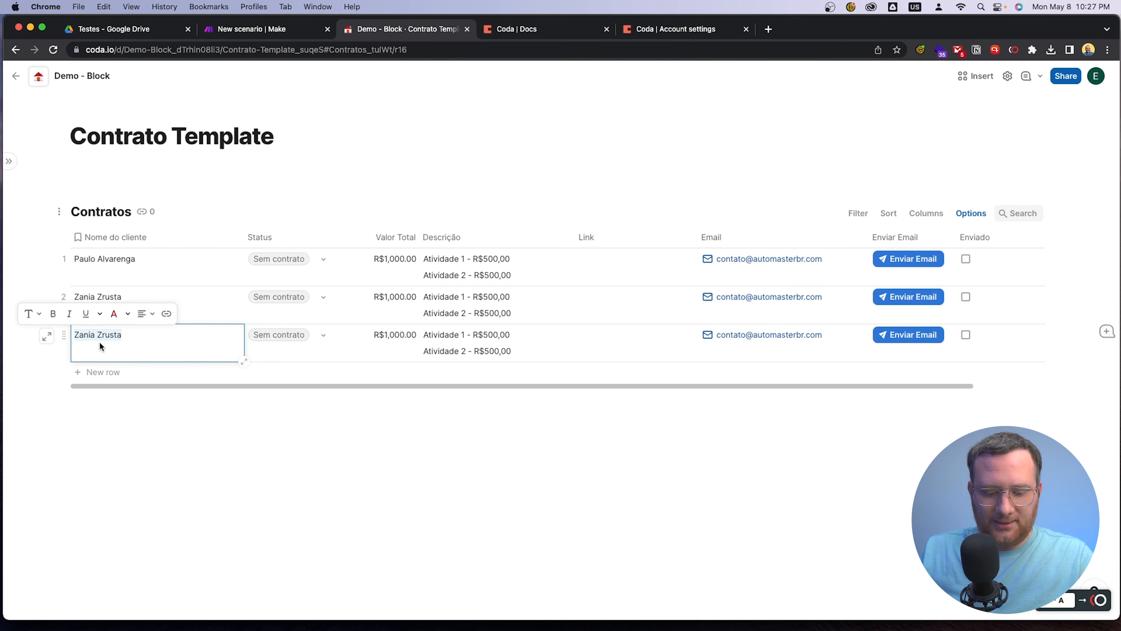
{"action": "left_click", "coordinate": [358, 420]}
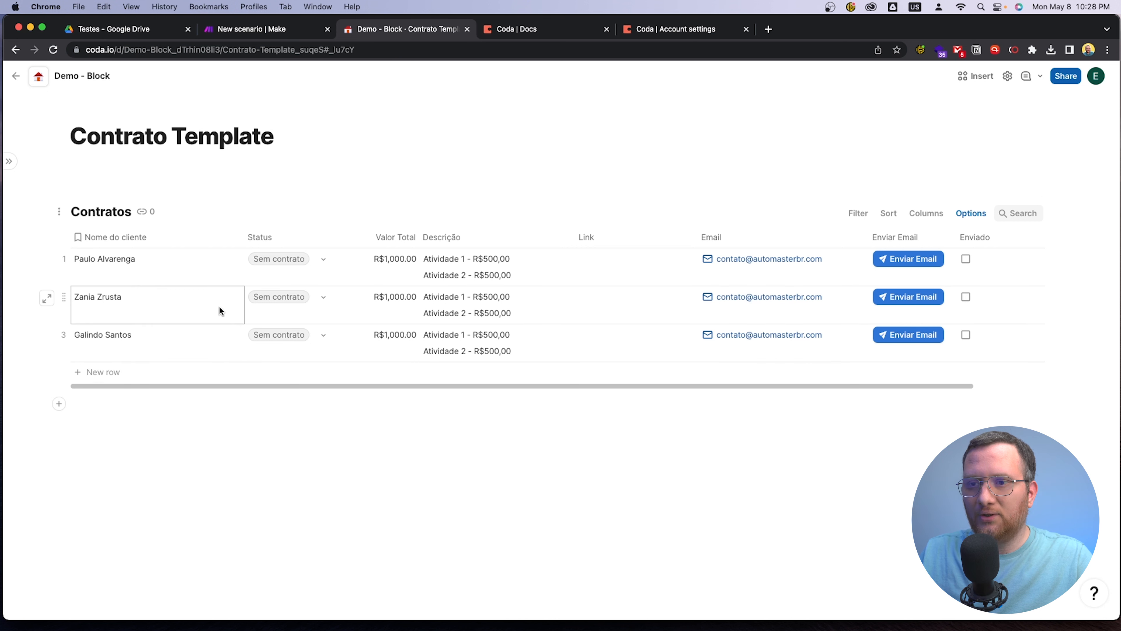
Set the Status of the second and third Contratos rows to Para criar
{"action": "left_click", "coordinate": [325, 299]}
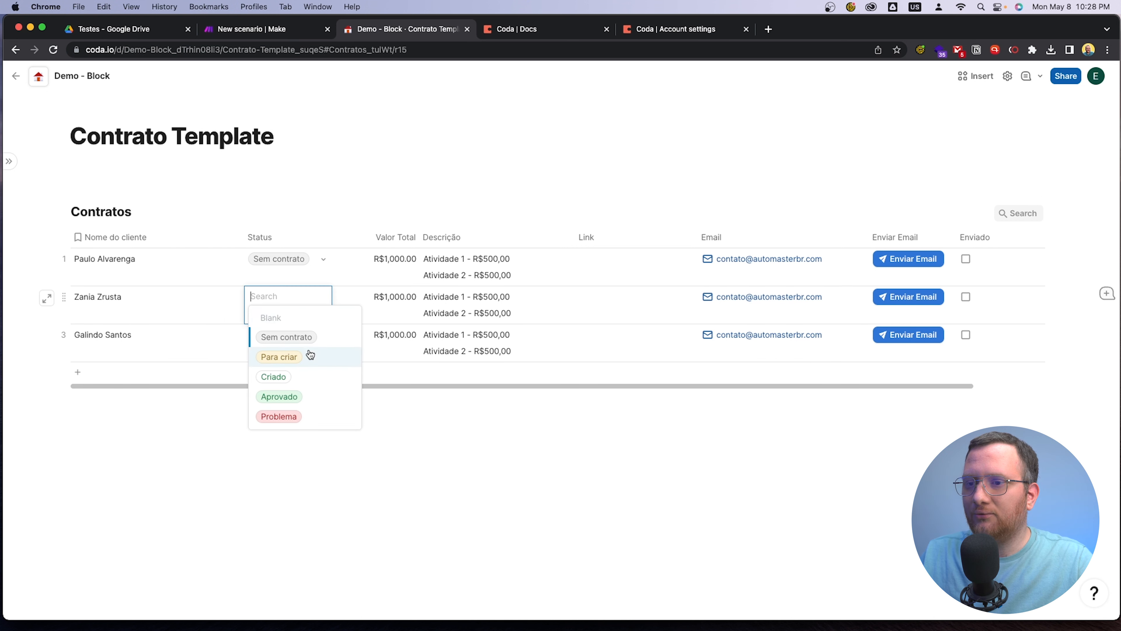
{"action": "left_click", "coordinate": [311, 363]}
{"action": "left_click", "coordinate": [320, 340]}
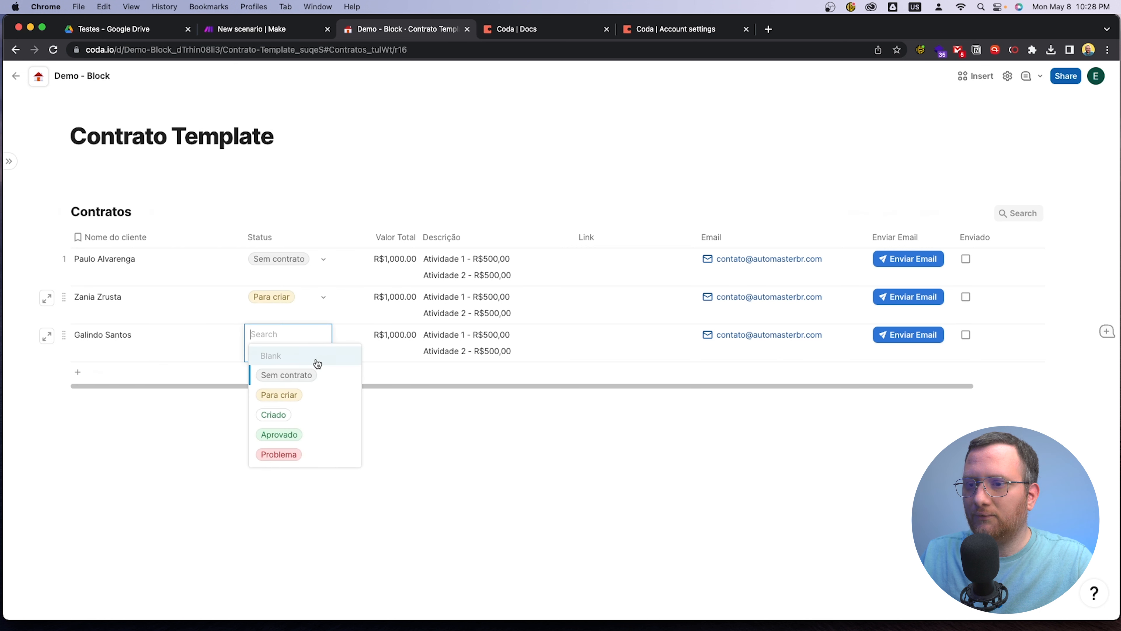
{"action": "left_click", "coordinate": [315, 394]}
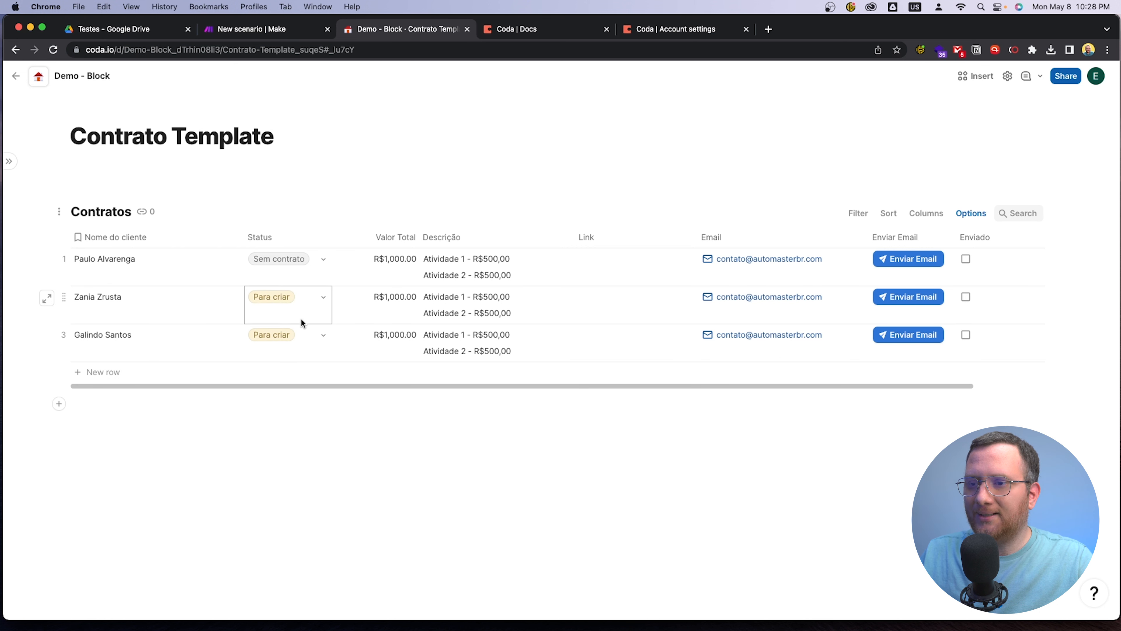
Check the Testes folder in Google Drive and the Make scenario, and return to the Contratos table in Coda
{"action": "left_click", "coordinate": [134, 31]}
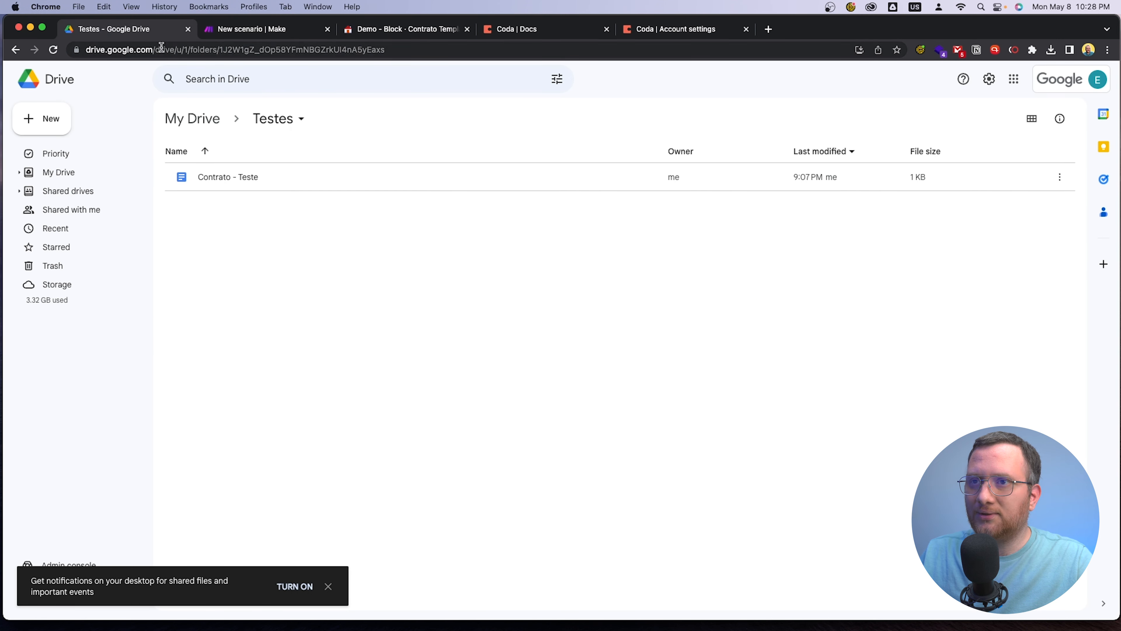
{"action": "left_click", "coordinate": [256, 32]}
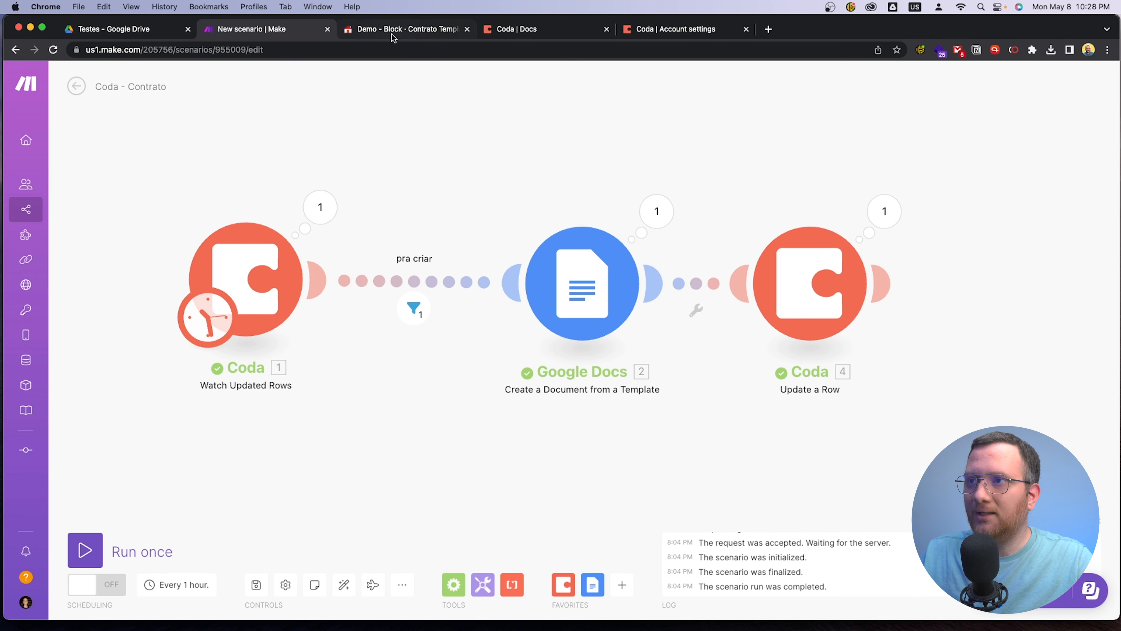
{"action": "left_click", "coordinate": [129, 35]}
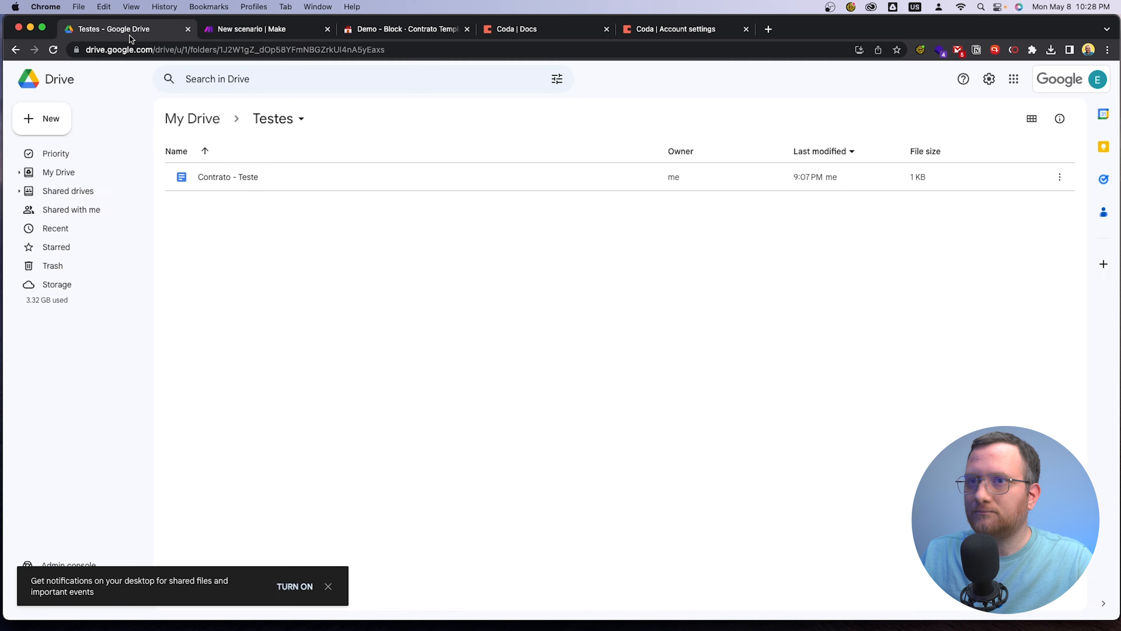
{"action": "left_click", "coordinate": [402, 33]}
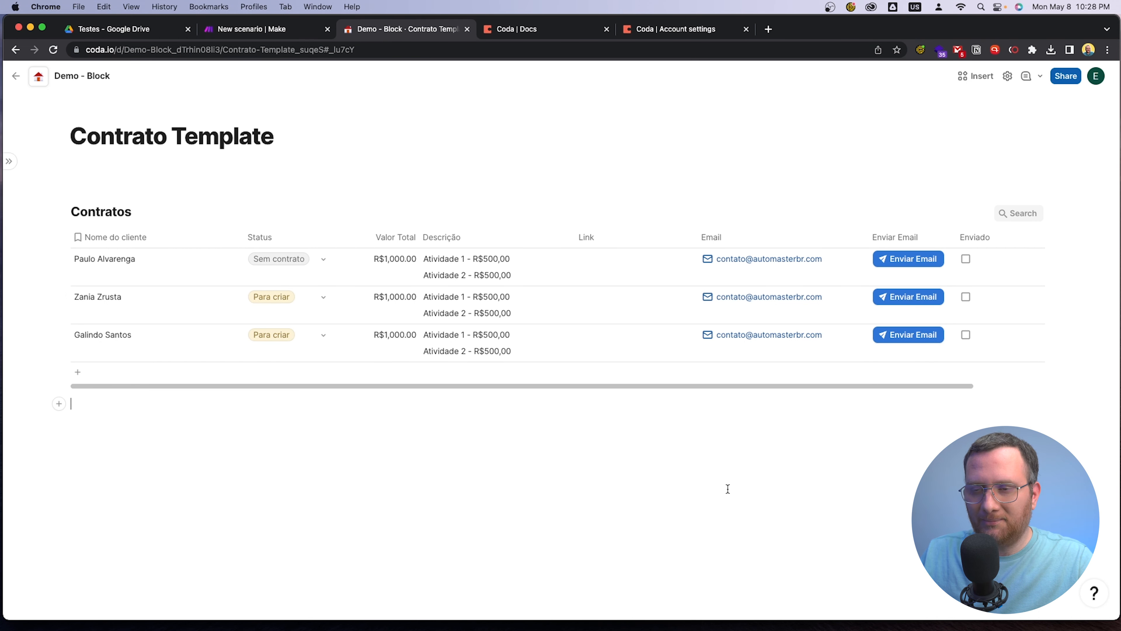
Switch to Make, run the Coda - Contrato scenario once and review the Limit in the Watch Updated Rows settings
{"action": "left_click", "coordinate": [253, 29]}
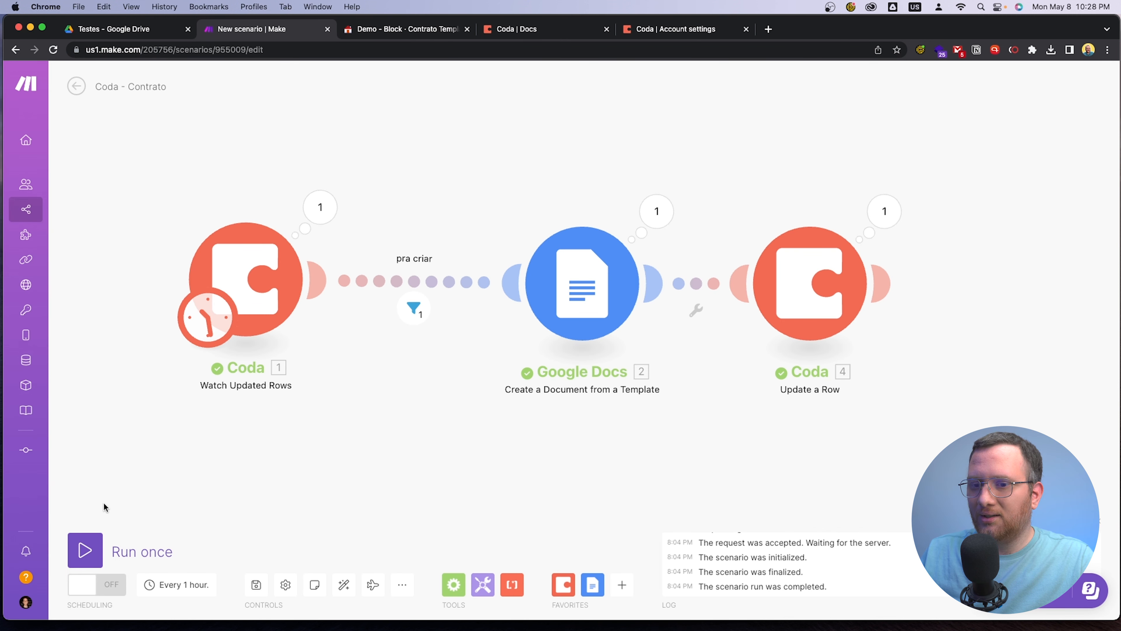
{"action": "left_click", "coordinate": [83, 549]}
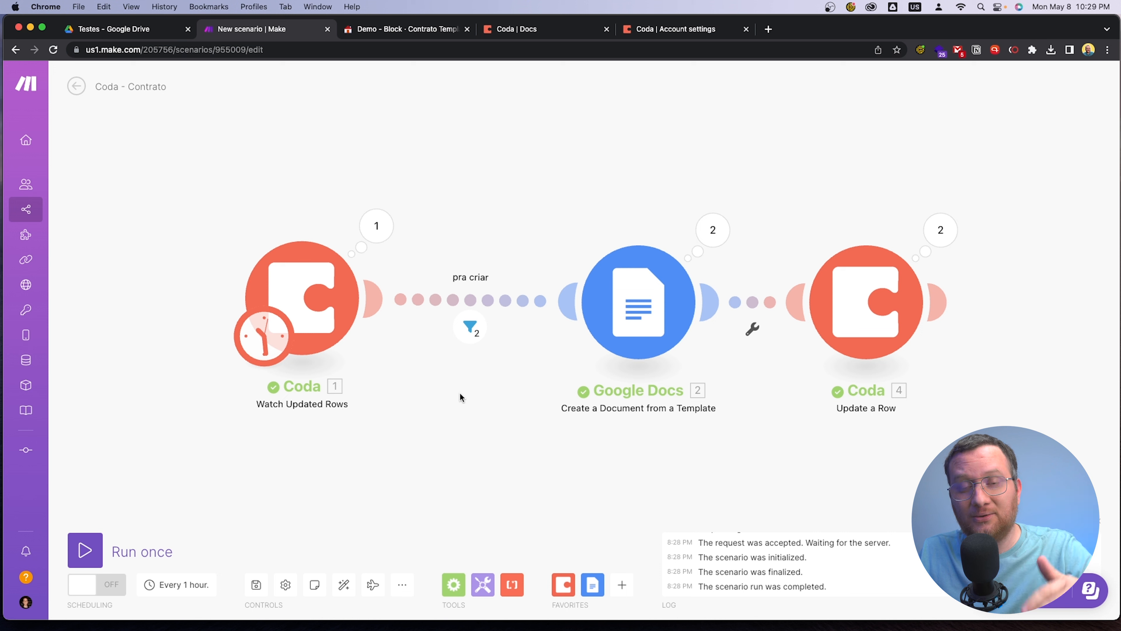
{"action": "left_click", "coordinate": [323, 312]}
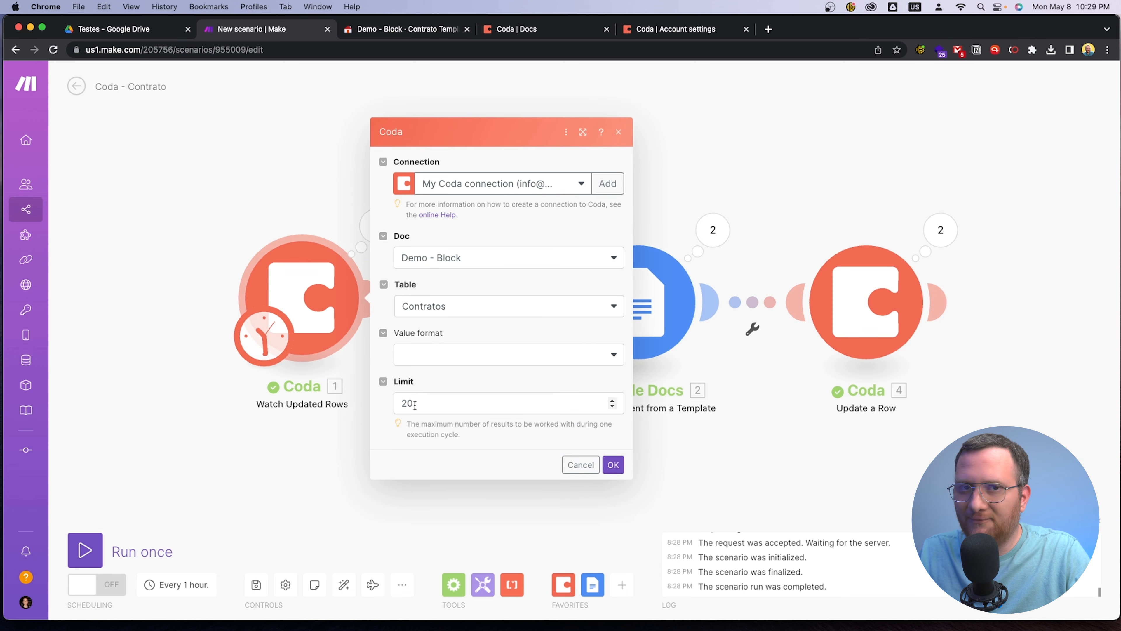
{"action": "left_click", "coordinate": [283, 490]}
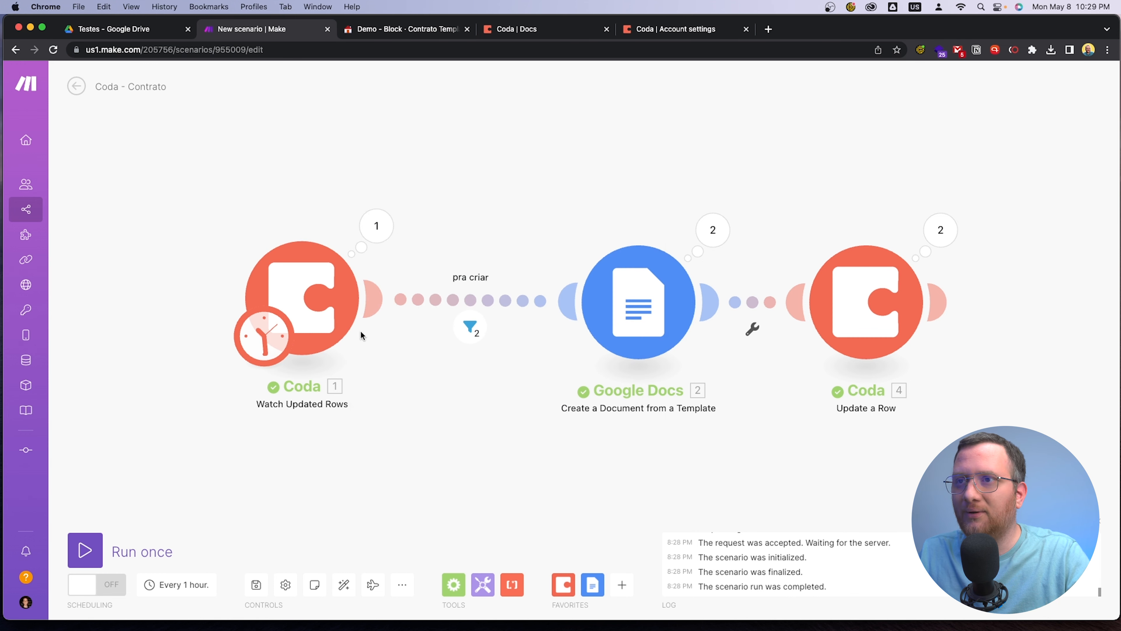
Switch to the Testes folder in Google Drive, inspect the third row client's contract at 200% zoom and close it
{"action": "left_click", "coordinate": [117, 35]}
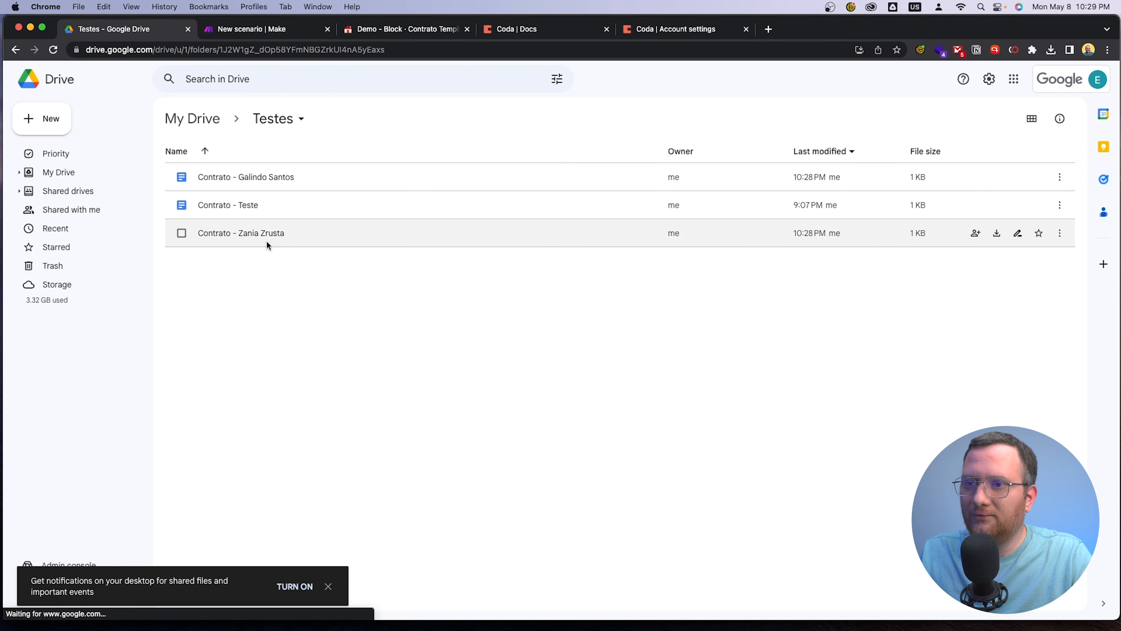
{"action": "double_click", "coordinate": [272, 177]}
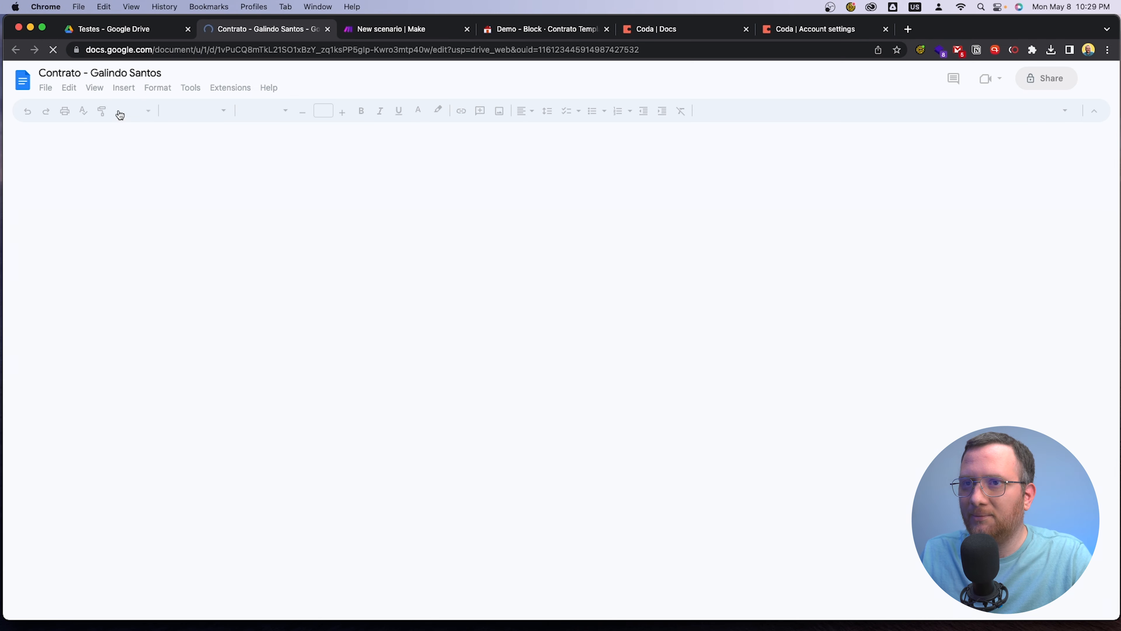
{"action": "left_click", "coordinate": [145, 111]}
{"action": "left_click", "coordinate": [142, 273]}
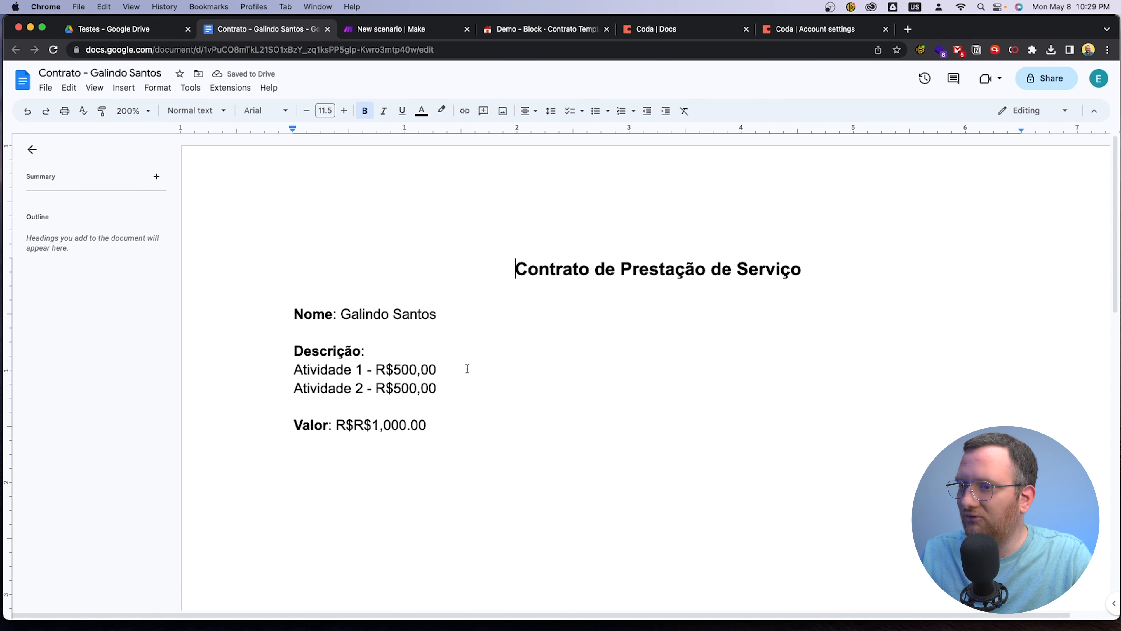
{"action": "left_click", "coordinate": [327, 30]}
{"action": "left_click", "coordinate": [316, 31]}
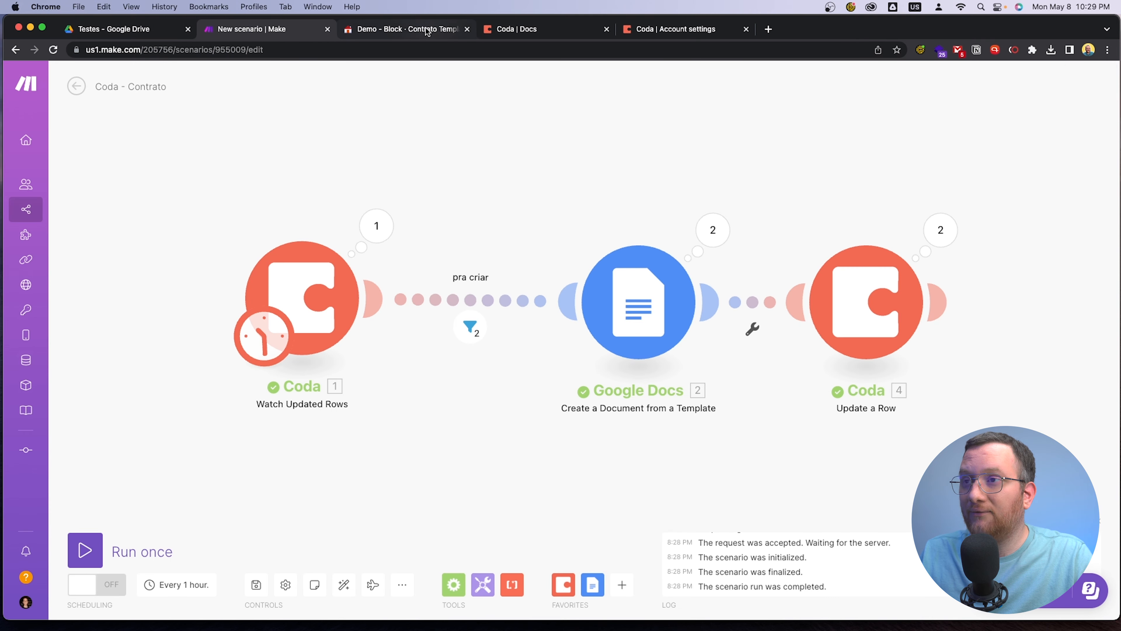
Switch to the Coda doc, review the Status of the second and third Contratos rows and send both contract emails
{"action": "left_click", "coordinate": [423, 30]}
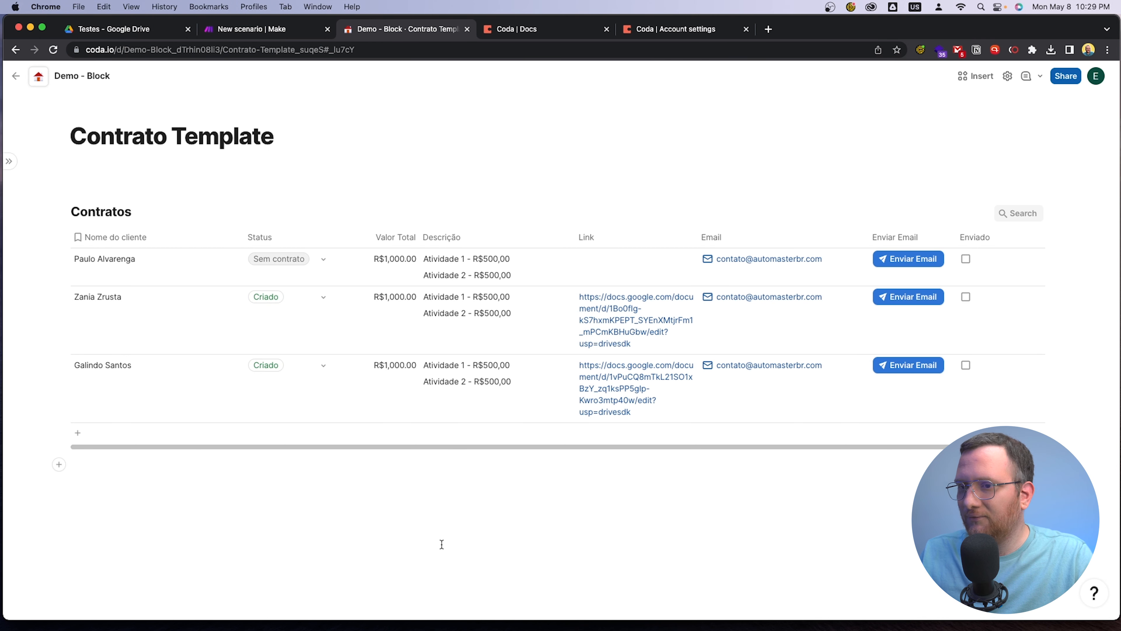
{"action": "left_click", "coordinate": [283, 305]}
{"action": "left_click", "coordinate": [304, 376]}
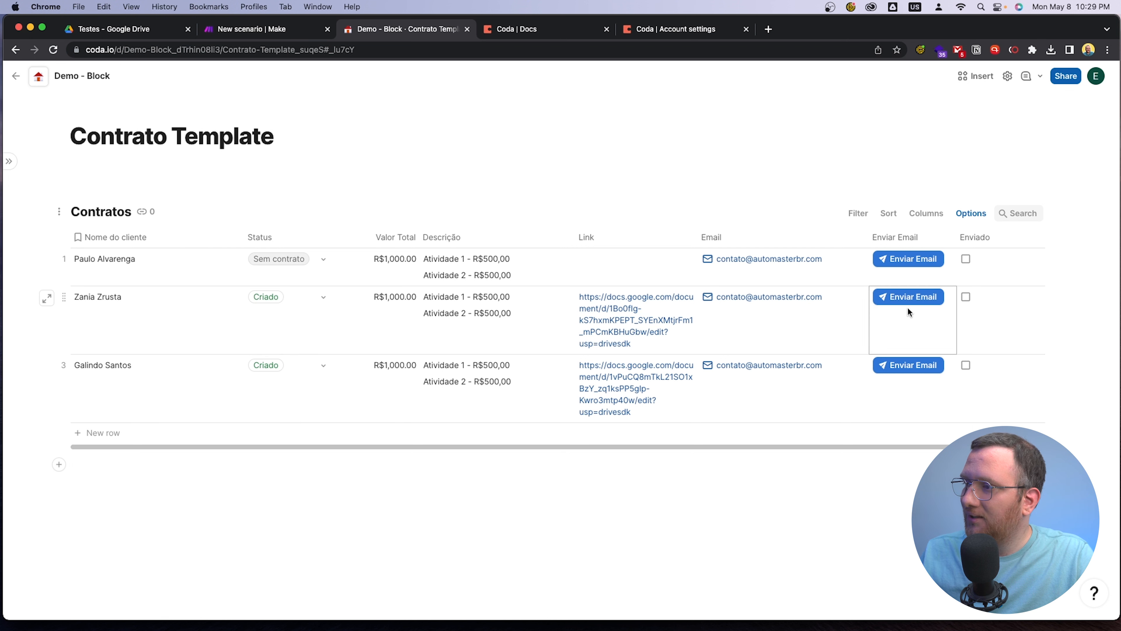
{"action": "left_click", "coordinate": [912, 299]}
{"action": "left_click", "coordinate": [907, 365]}
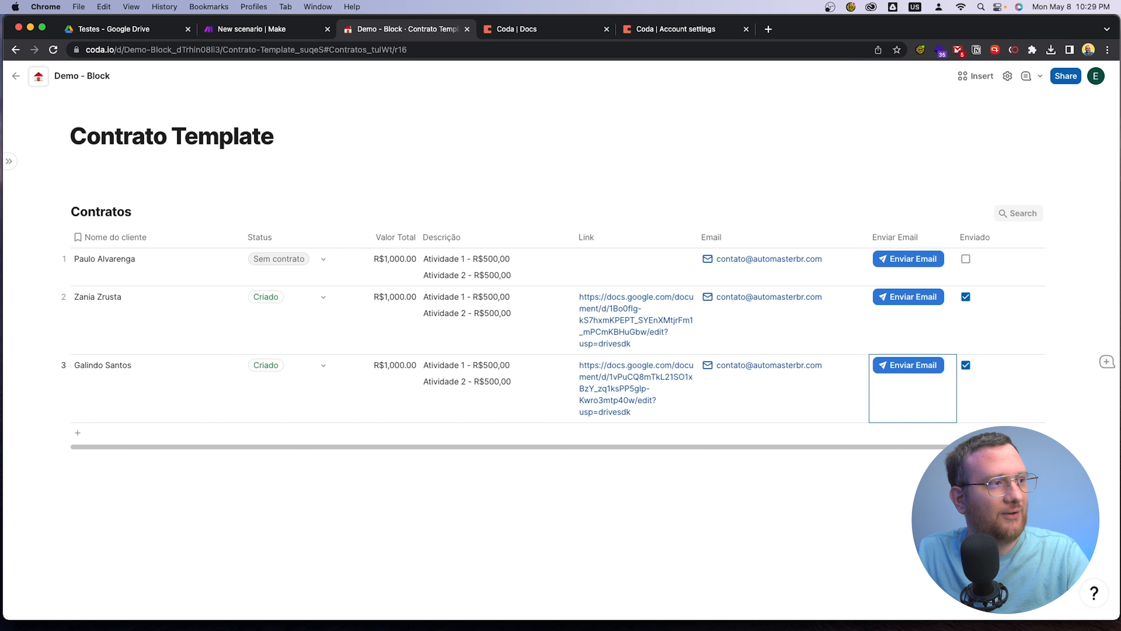
Switch to Zoho Mail in Safari and check the inbox for the two contract emails
{"action": "left_click_drag", "start_coordinate": [0, 50], "coordinate": [268, 39]}
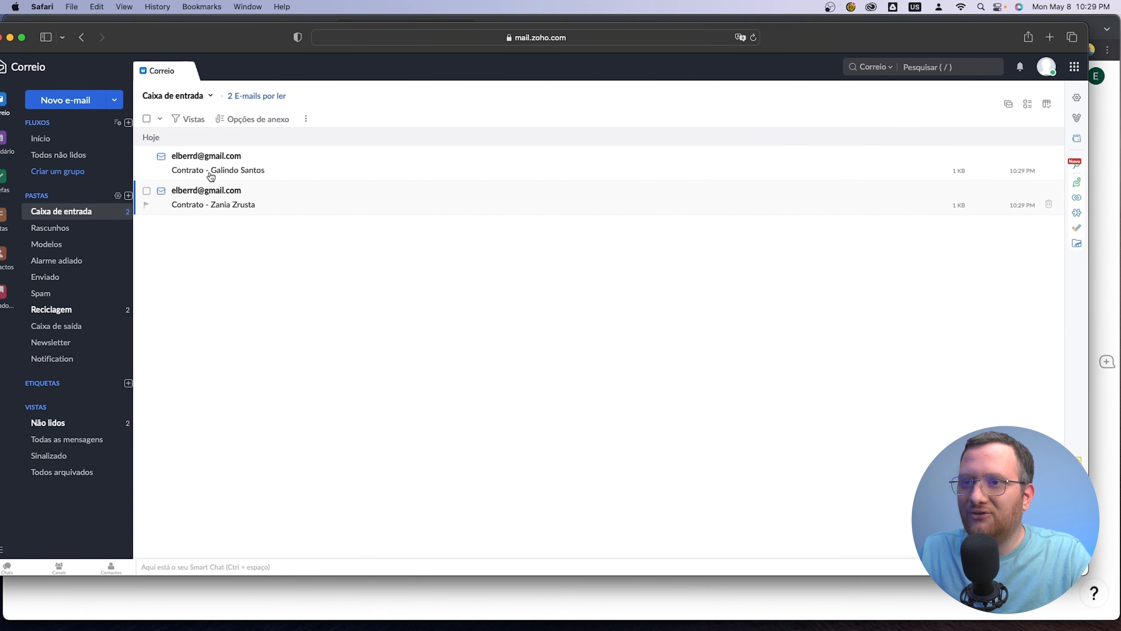